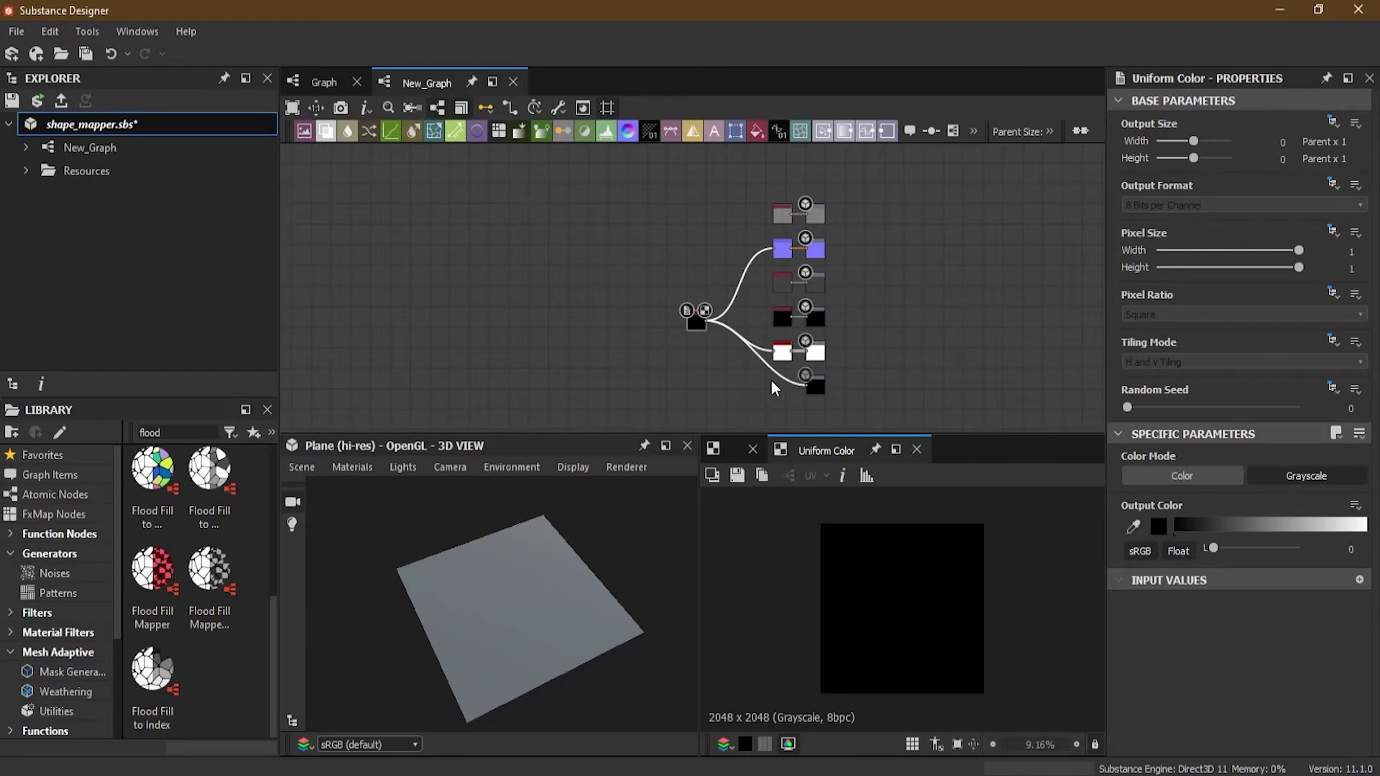
# Step: Zoom in on the black Uniform Color node wired into the material outputs
pyautogui.scroll(3, 771, 381)
pyautogui.moveTo(523, 228); pyautogui.dragTo(555, 260, button='middle')
# Step: Add a Shape node left of Uniform Color, set to a Disc at scale 0.47
pyautogui.scroll(2, 532, 245)
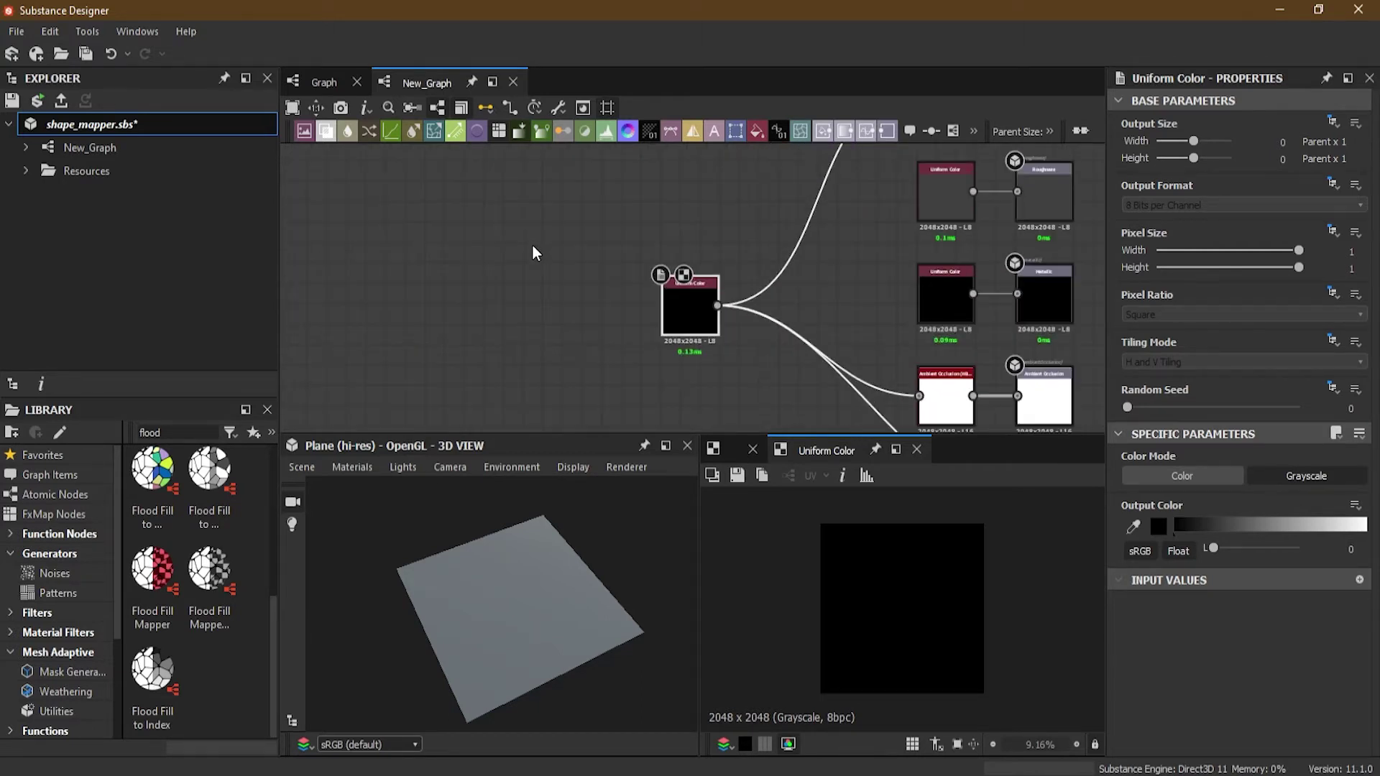
pyautogui.press('space')
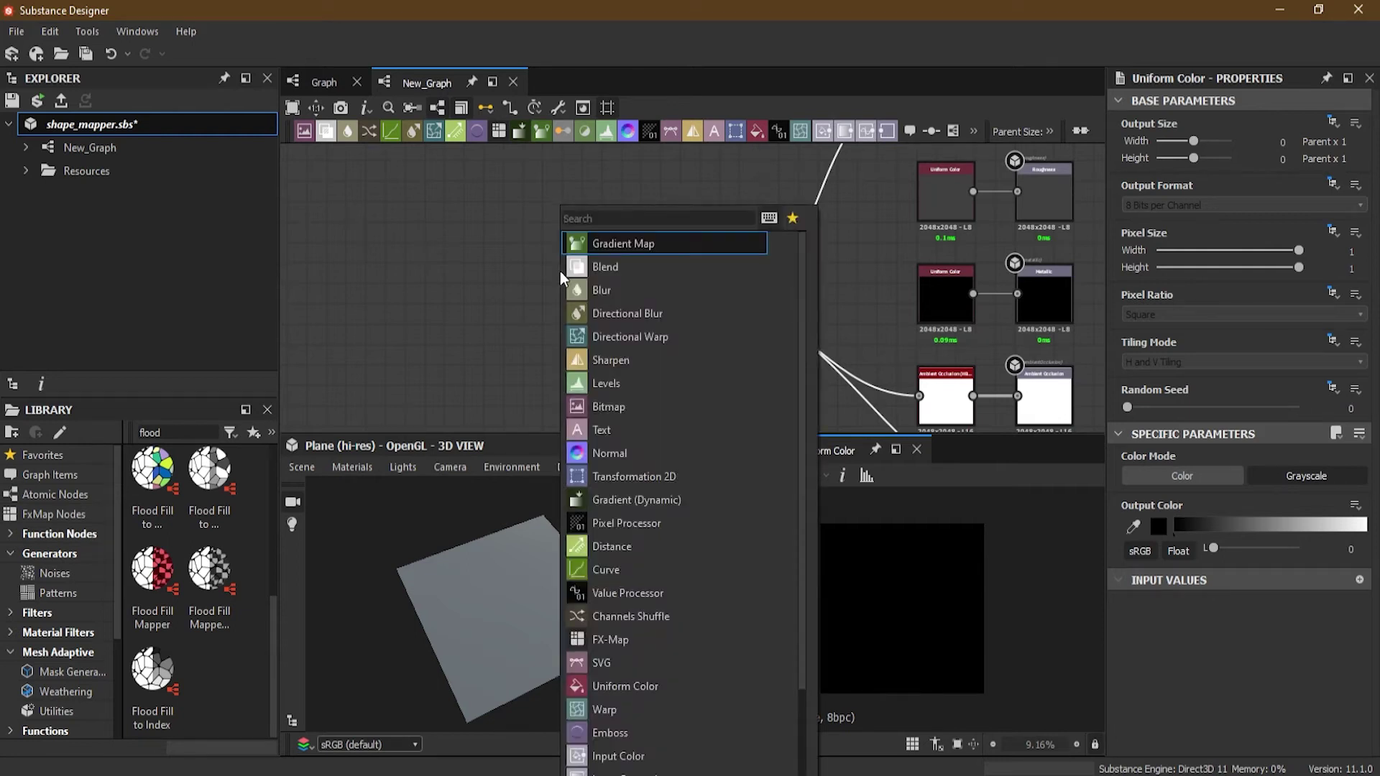
pyautogui.write('sha')
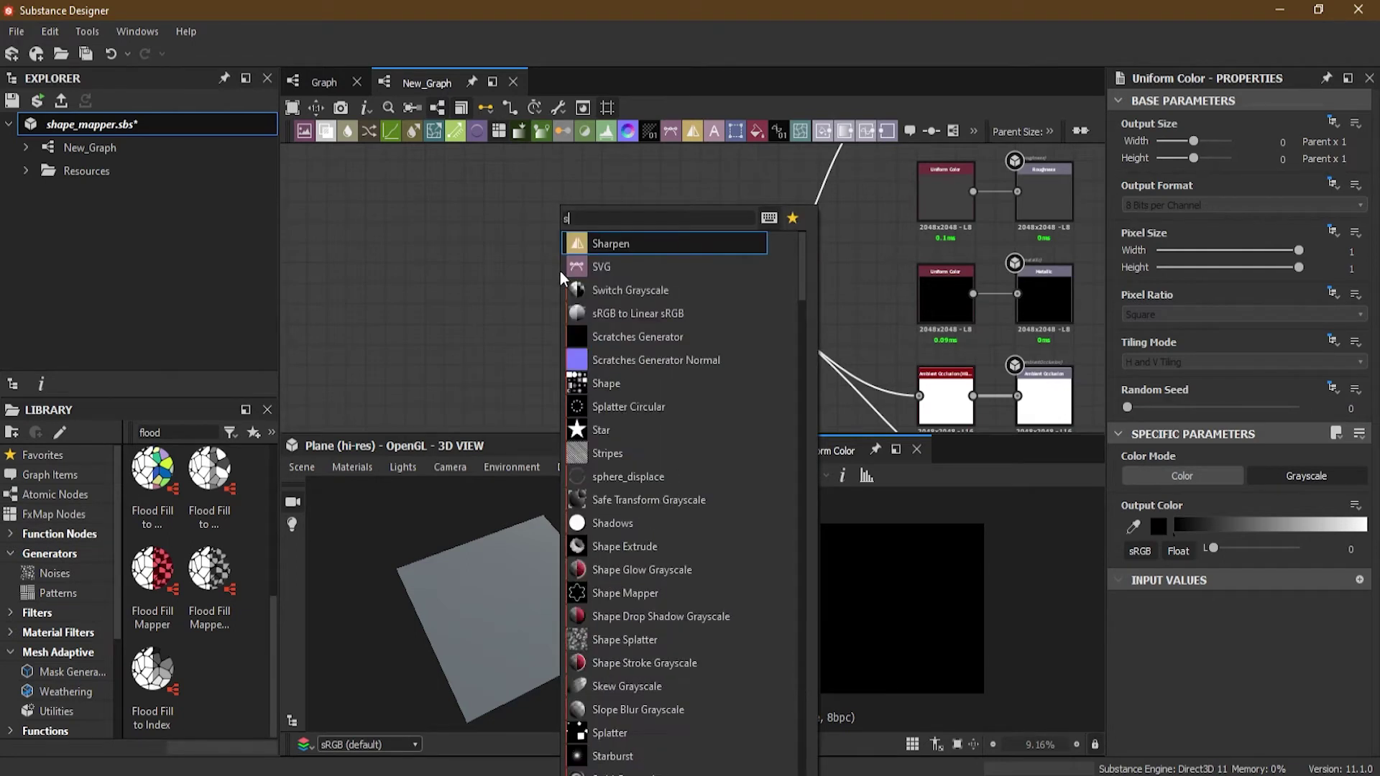
pyautogui.click(597, 274)
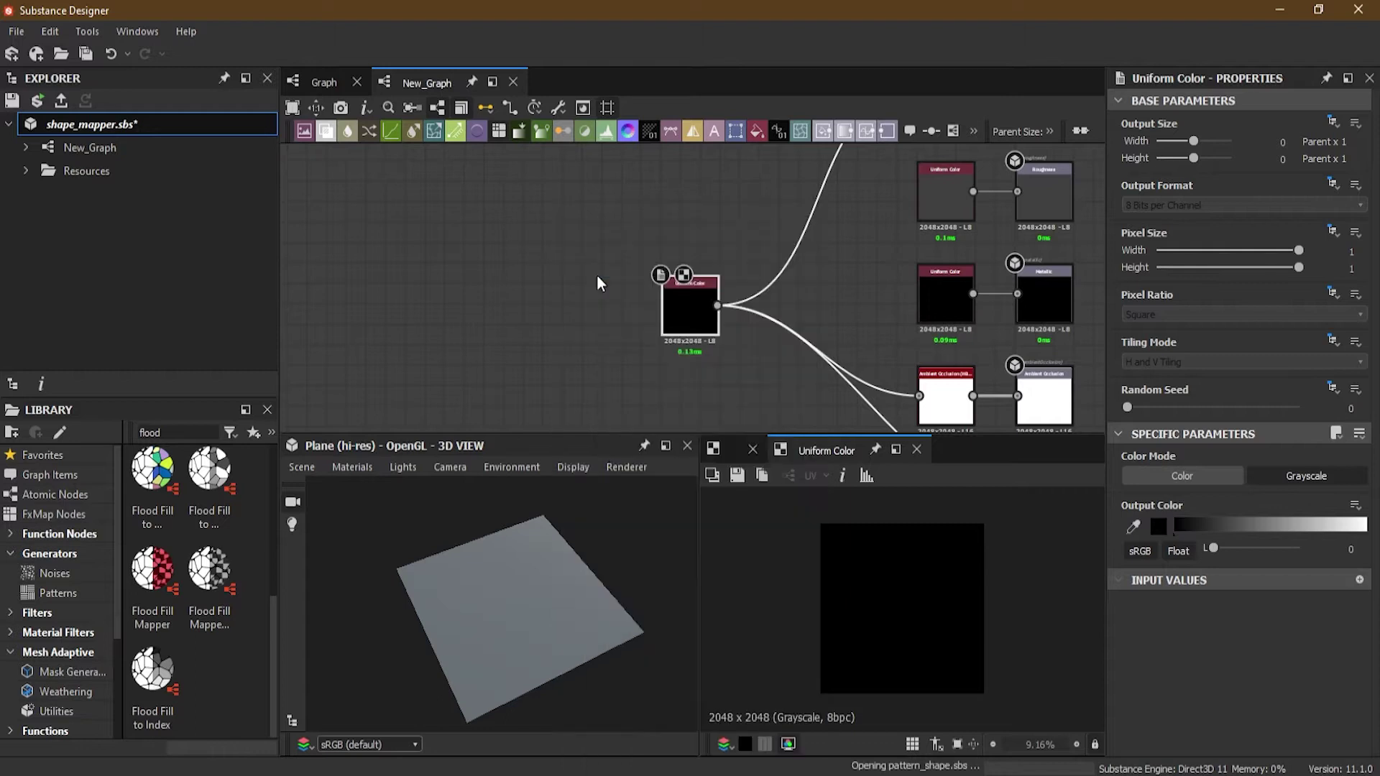
pyautogui.moveTo(558, 305); pyautogui.dragTo(396, 302)
pyautogui.click(1163, 540)
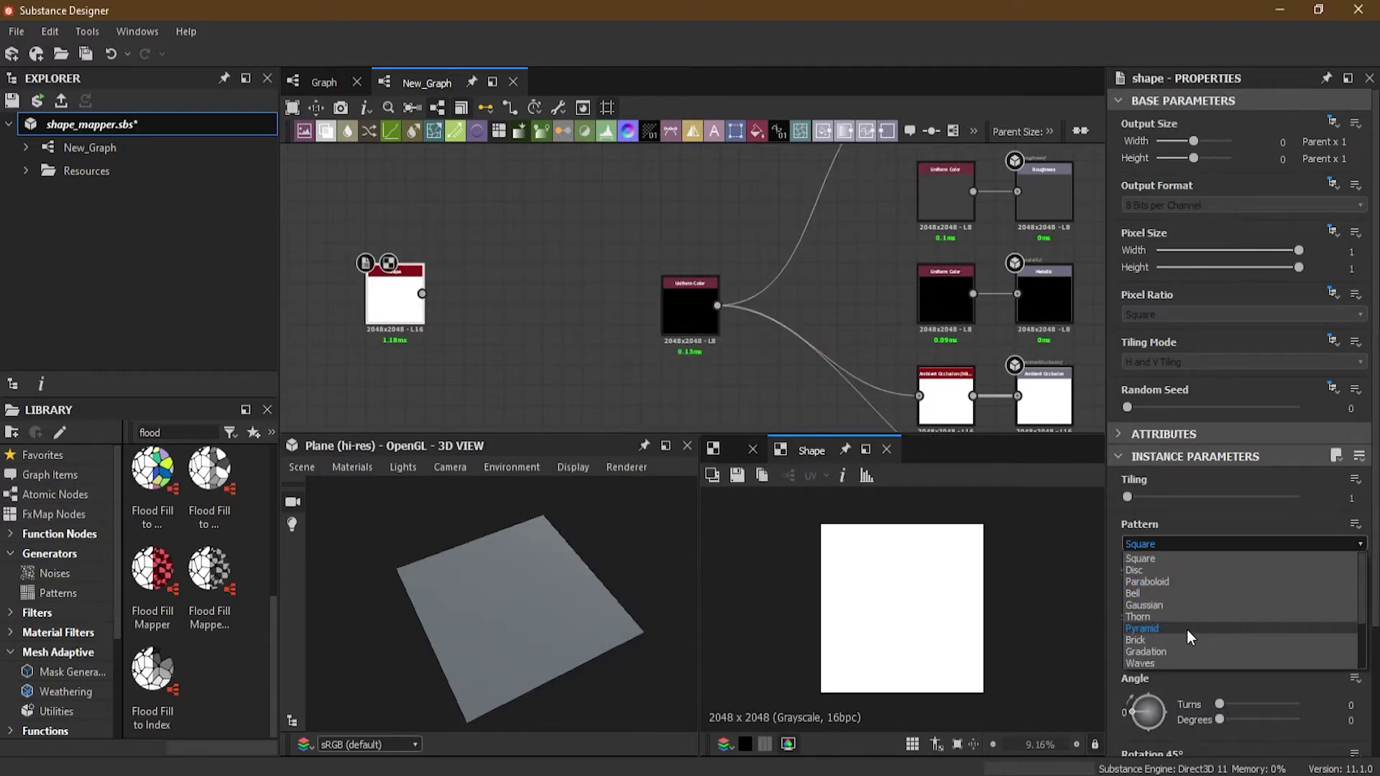
pyautogui.click(1167, 570)
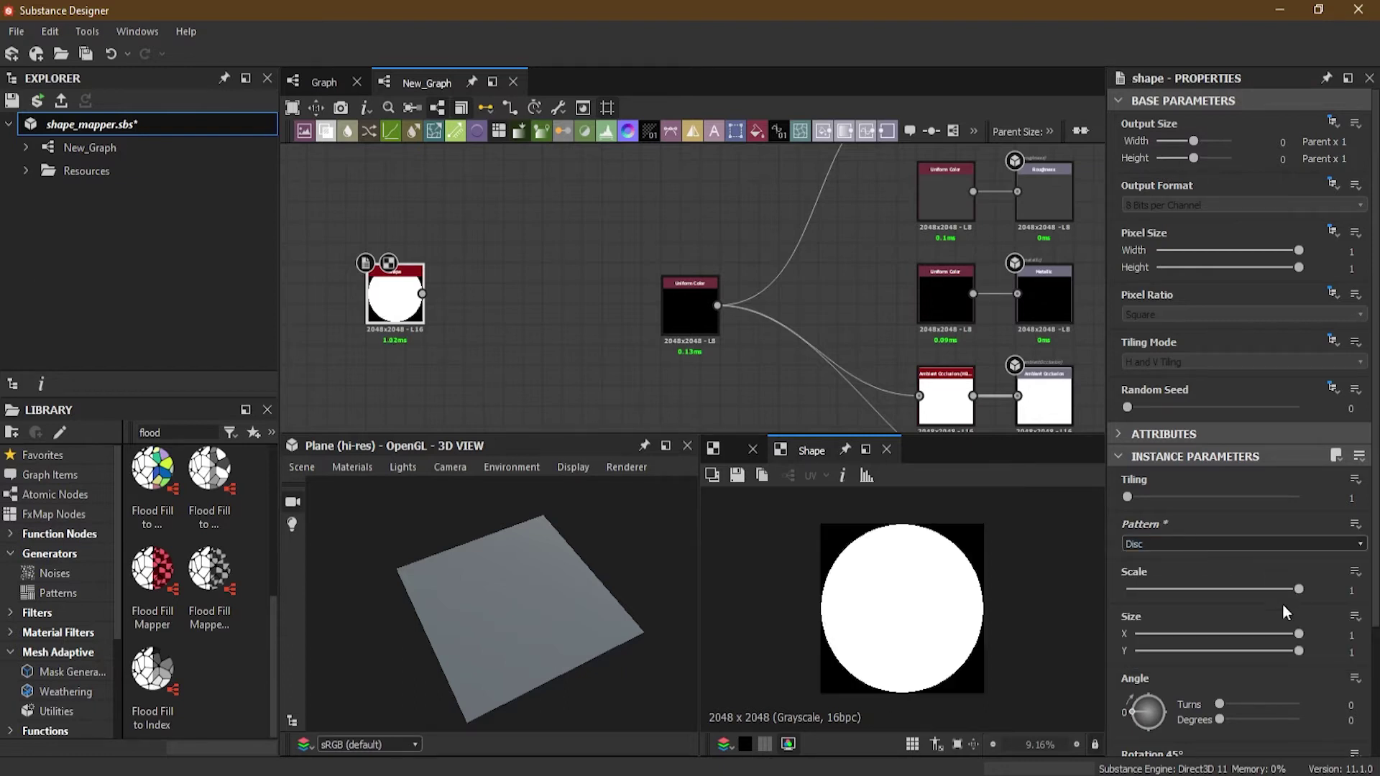
pyautogui.moveTo(1296, 590); pyautogui.dragTo(1208, 591)
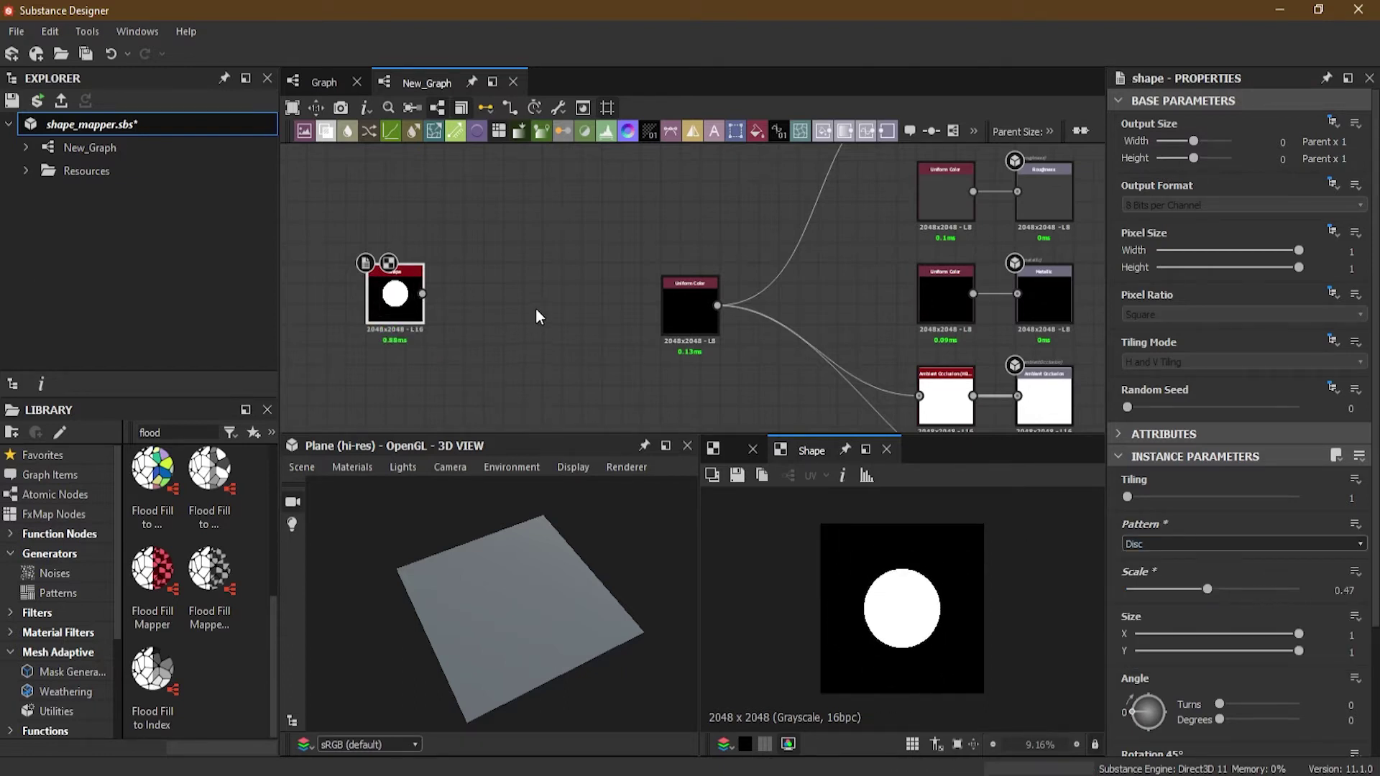
# Step: Add a Shape Mapper node from the node search using 'shap'
pyautogui.press('space')
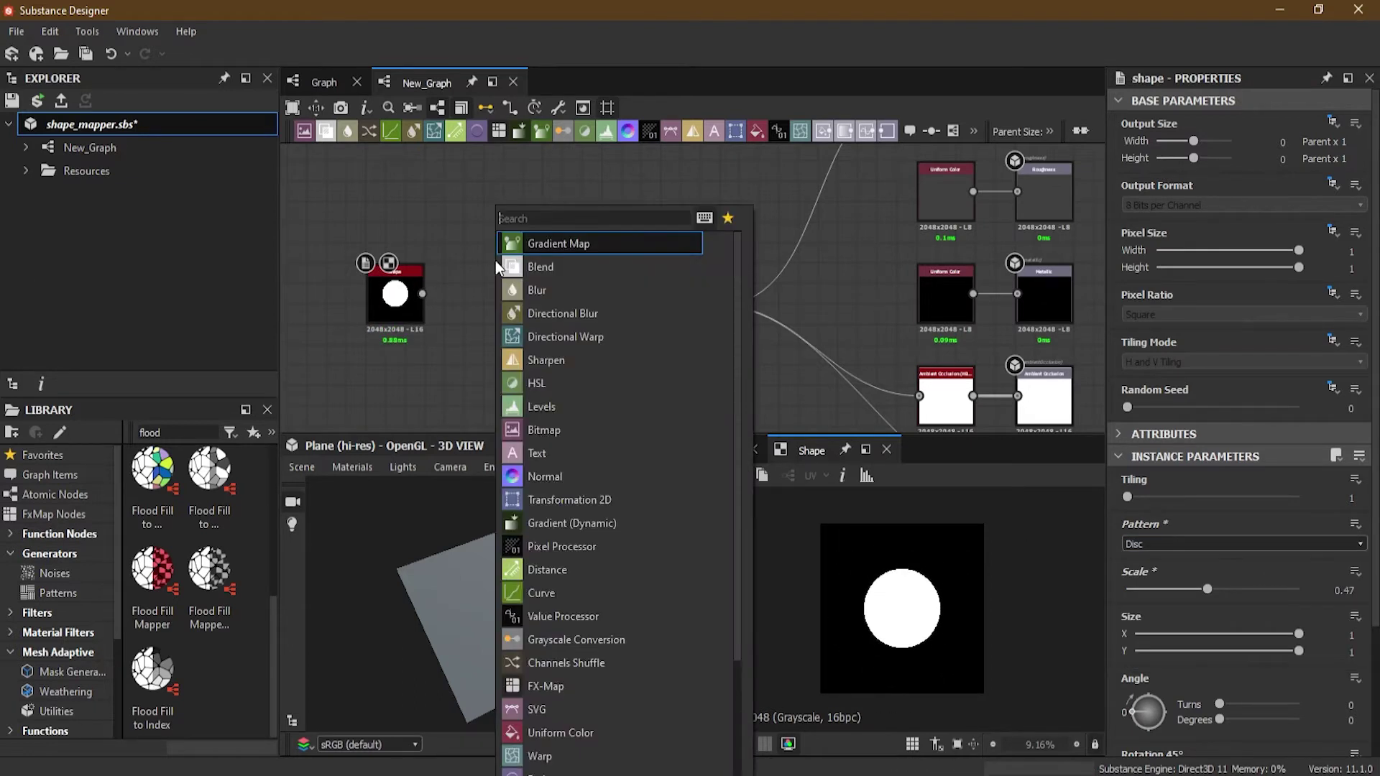
pyautogui.write('sha')
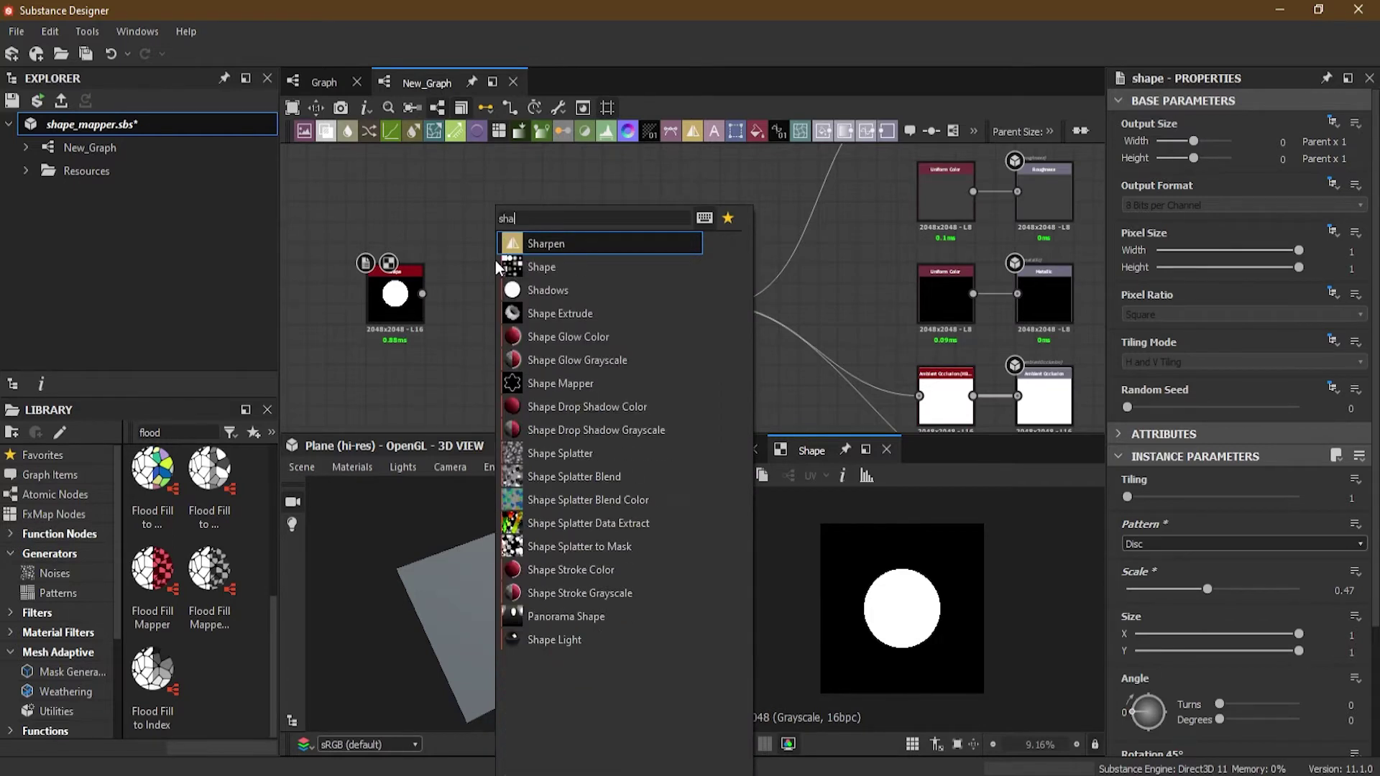
pyautogui.write('p')
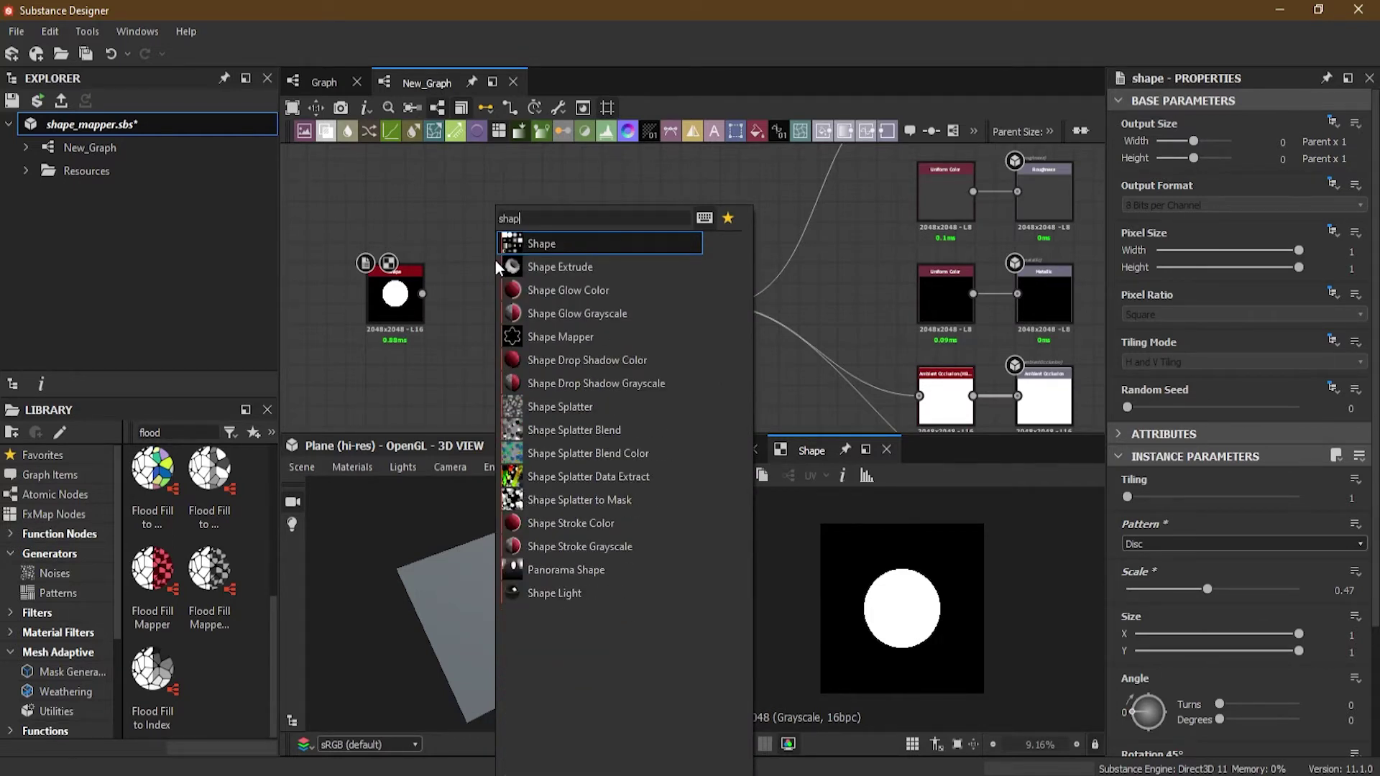
pyautogui.click(553, 337)
# Step: Place the Shape Mapper beside the disc Shape and wire the disc into its input
pyautogui.moveTo(496, 269); pyautogui.dragTo(524, 309)
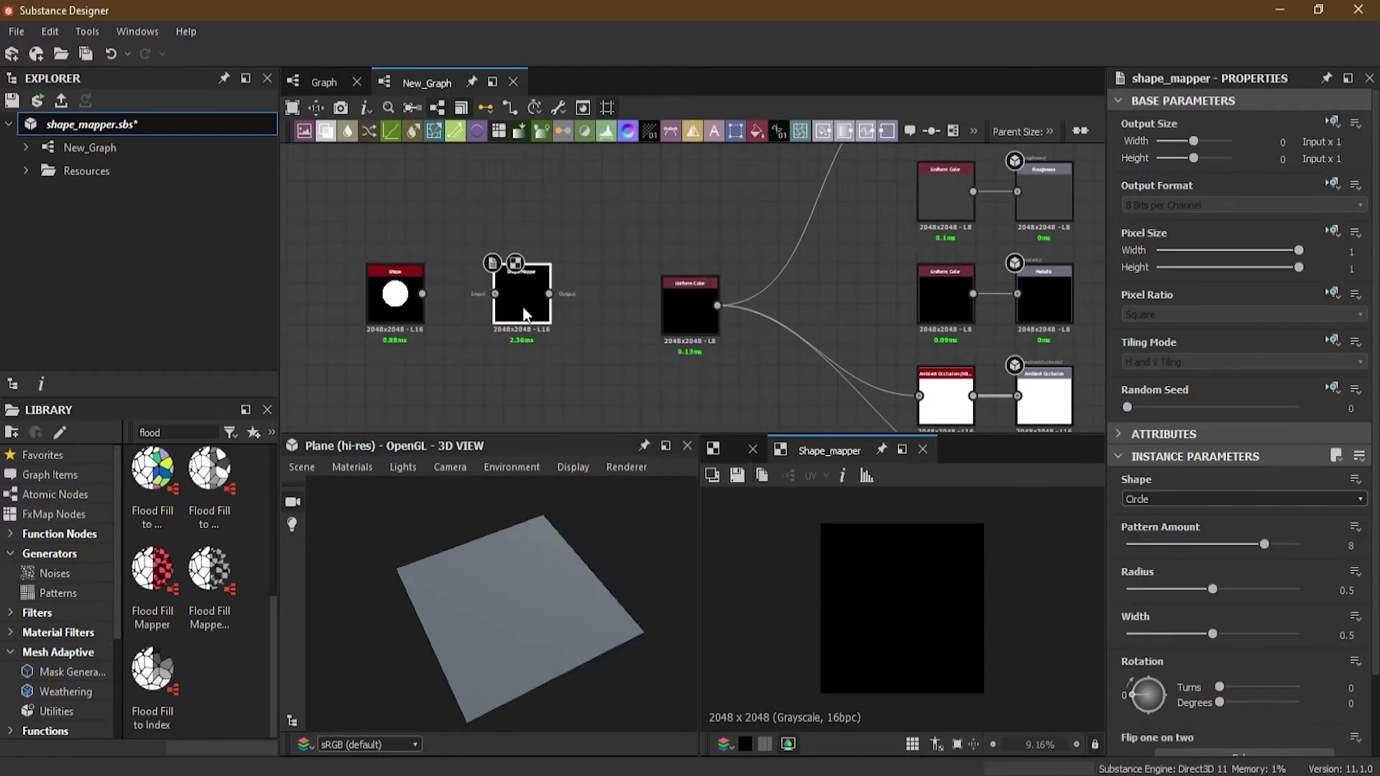
pyautogui.scroll(3, 424, 300)
pyautogui.moveTo(478, 312); pyautogui.dragTo(544, 310, button='middle')
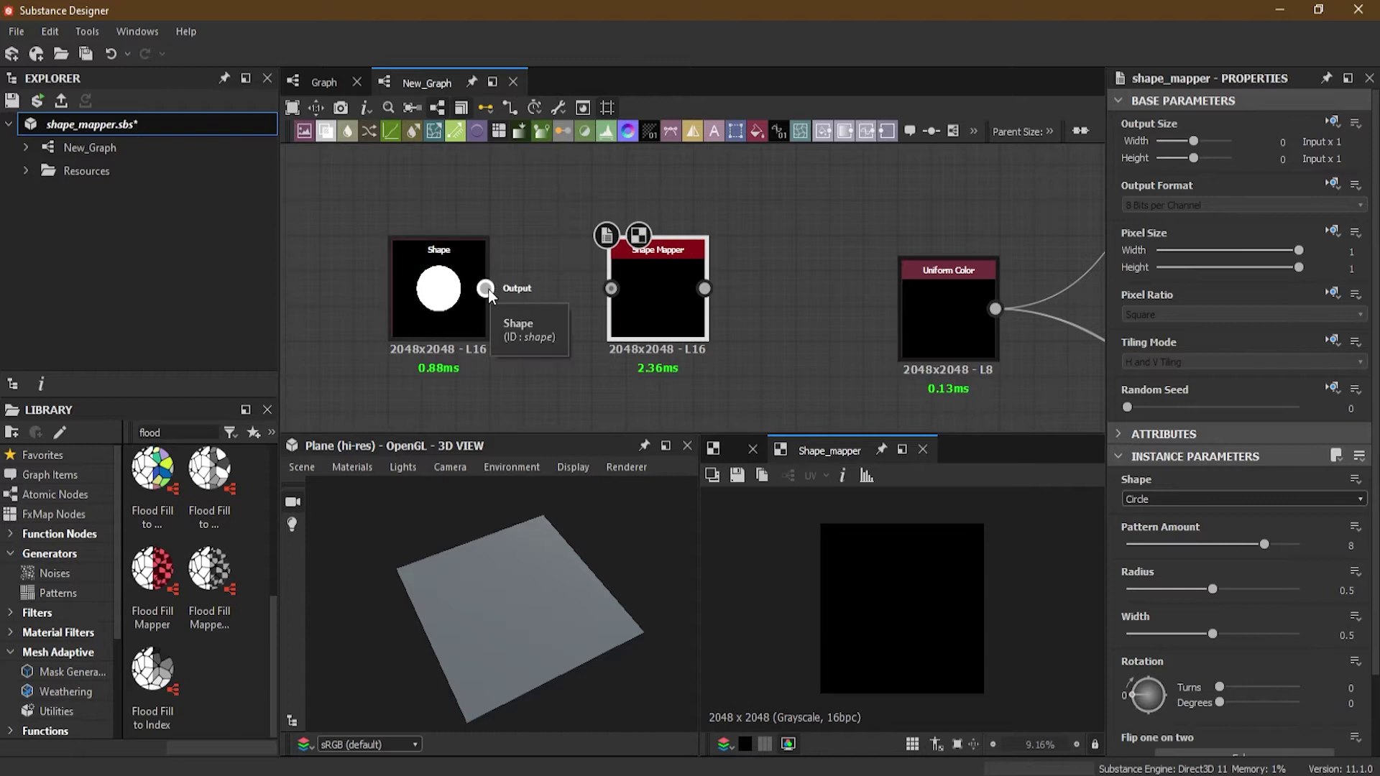
pyautogui.moveTo(486, 288); pyautogui.dragTo(629, 308)
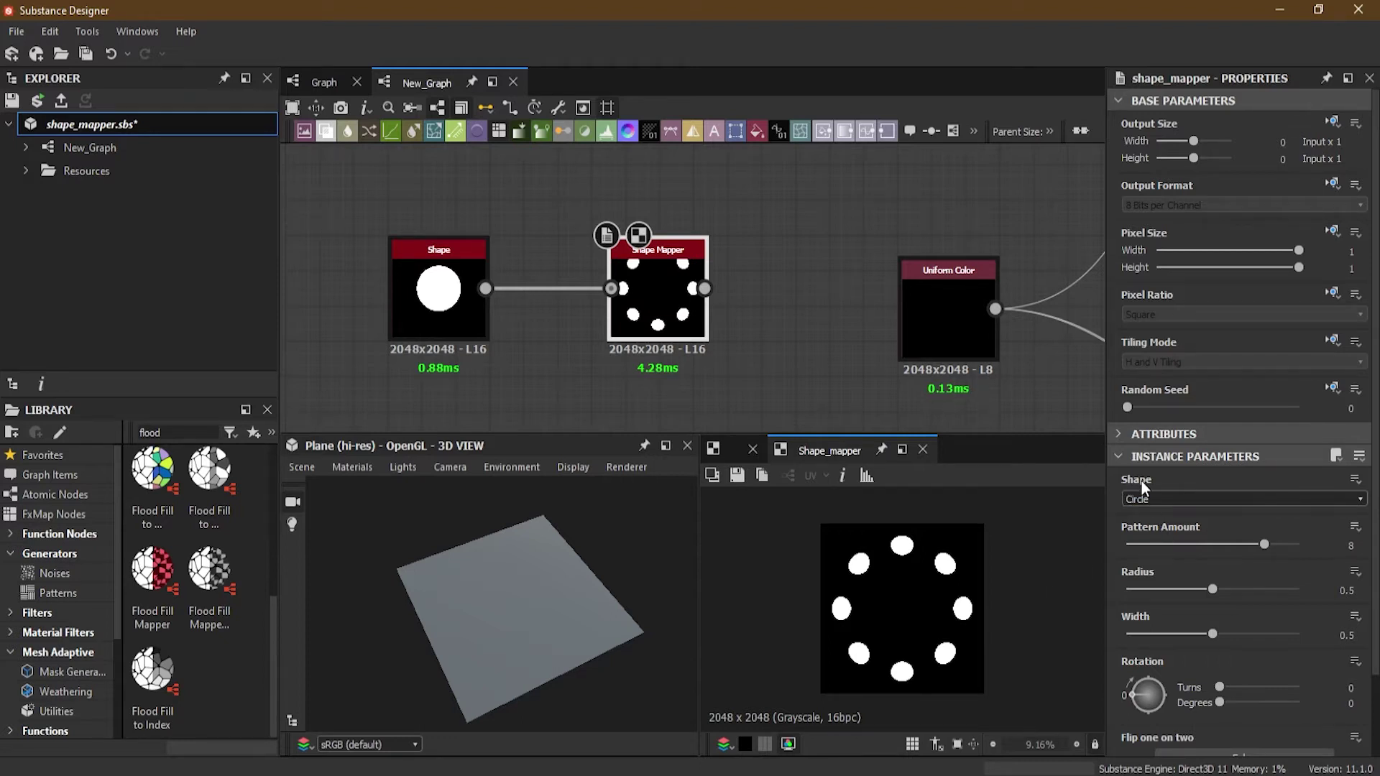
pyautogui.scroll(2, 431, 306)
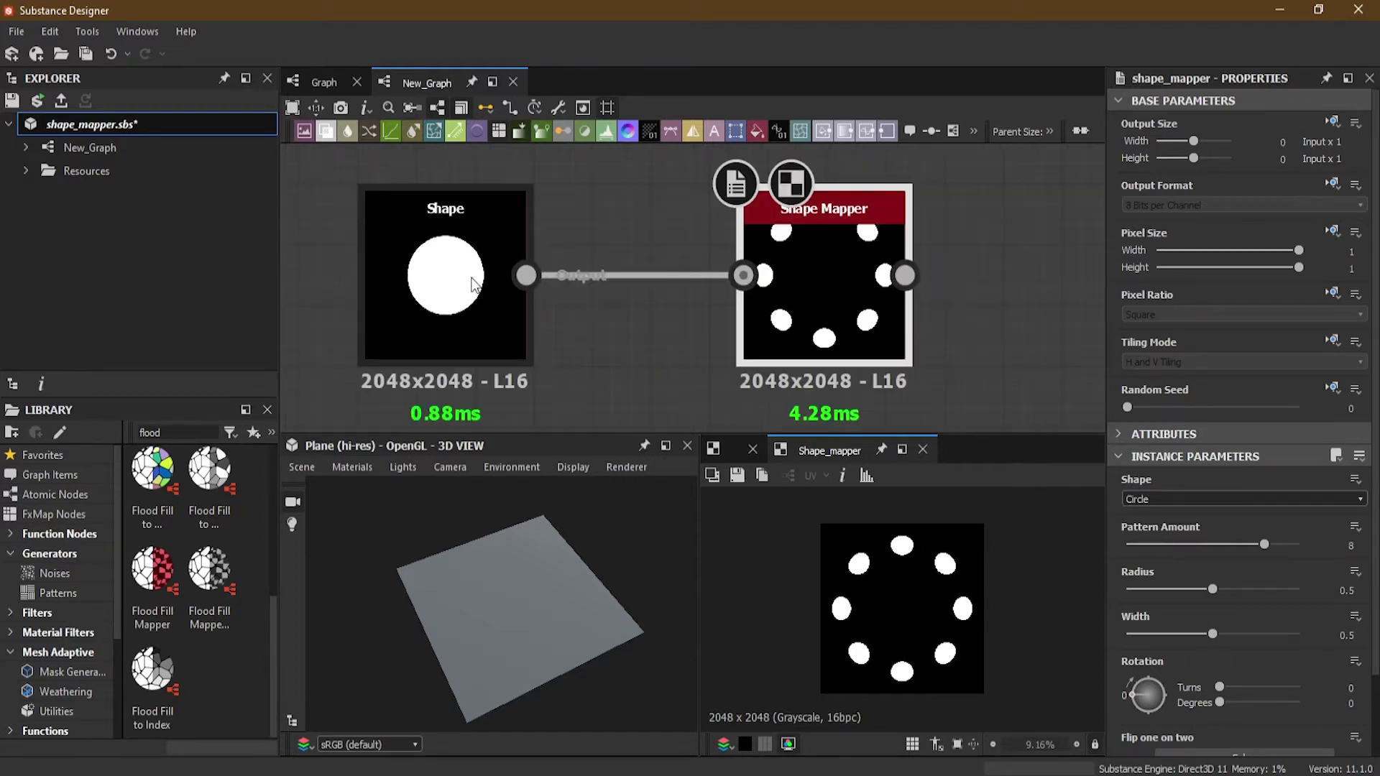
pyautogui.click(446, 316)
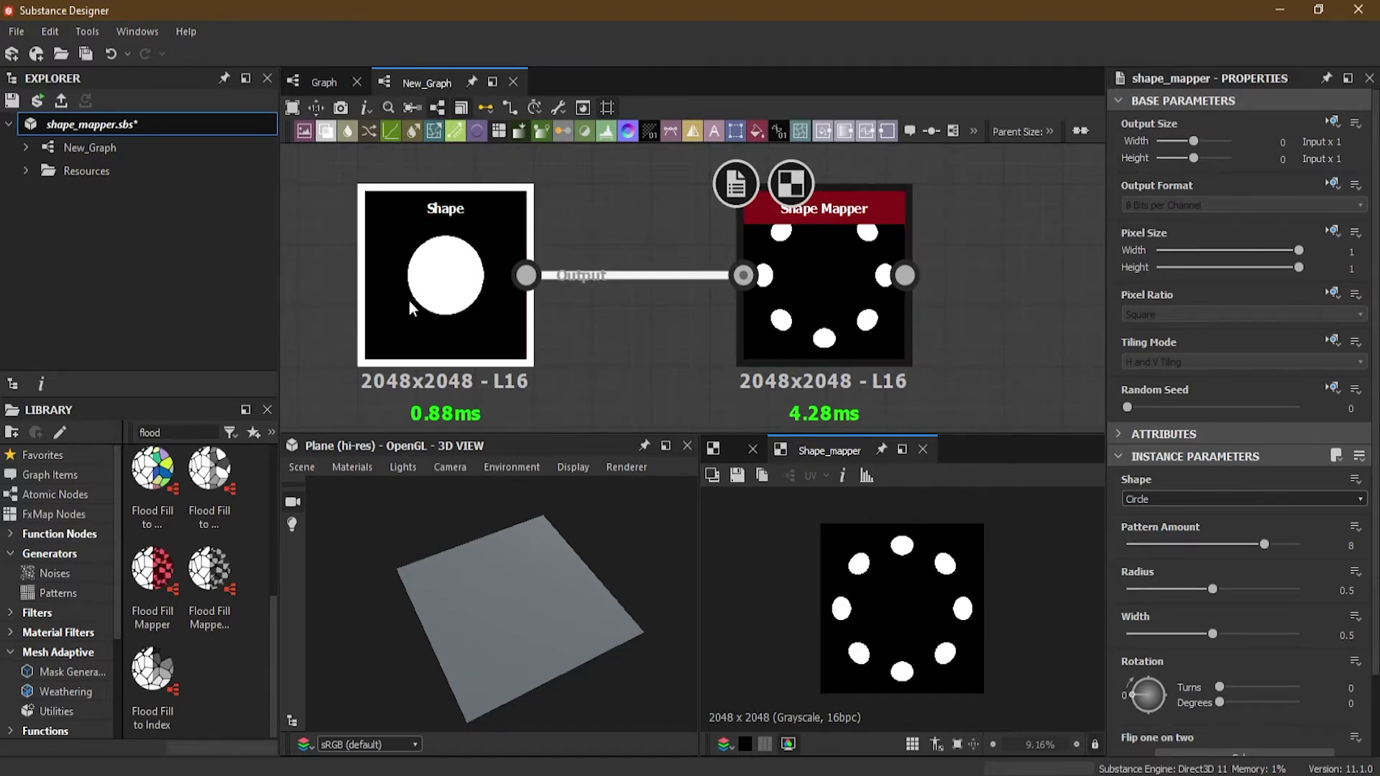
pyautogui.click(1175, 544)
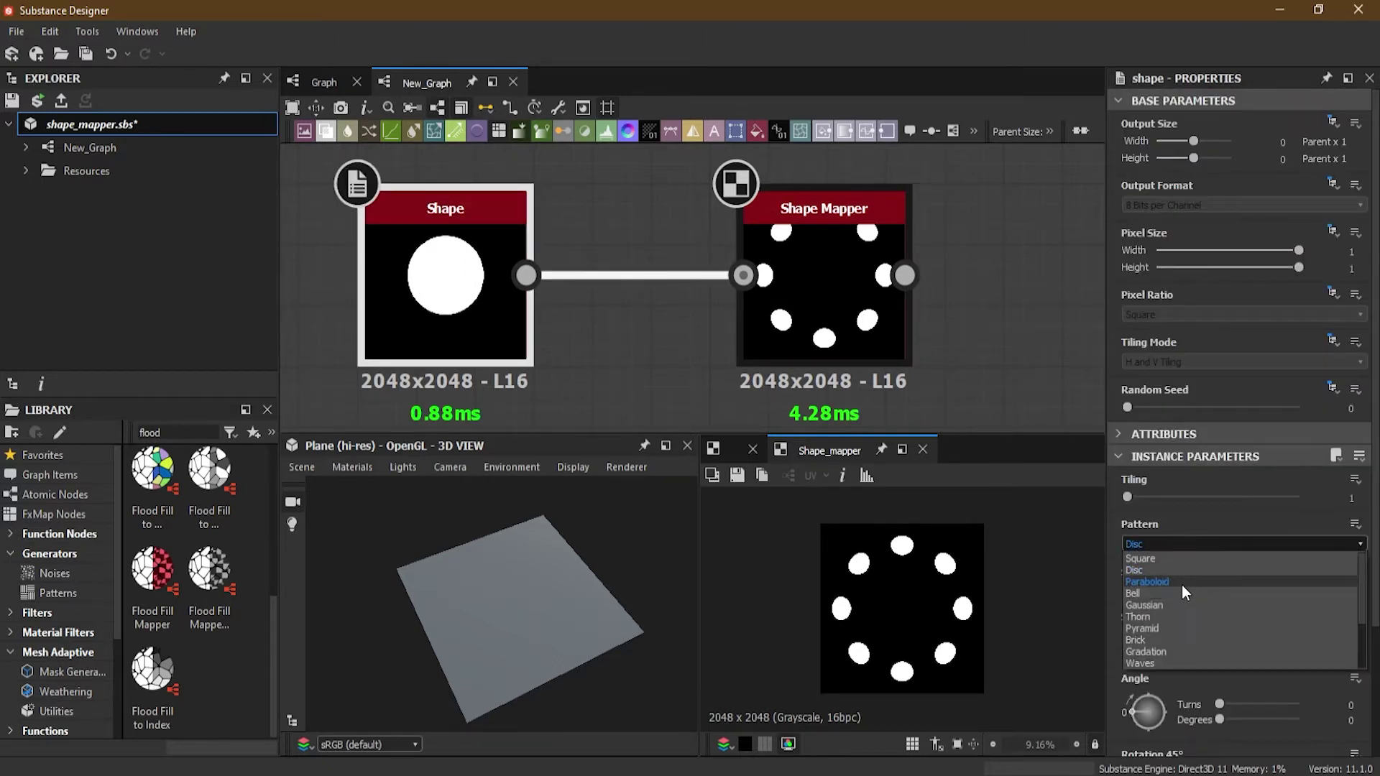
pyautogui.click(1184, 628)
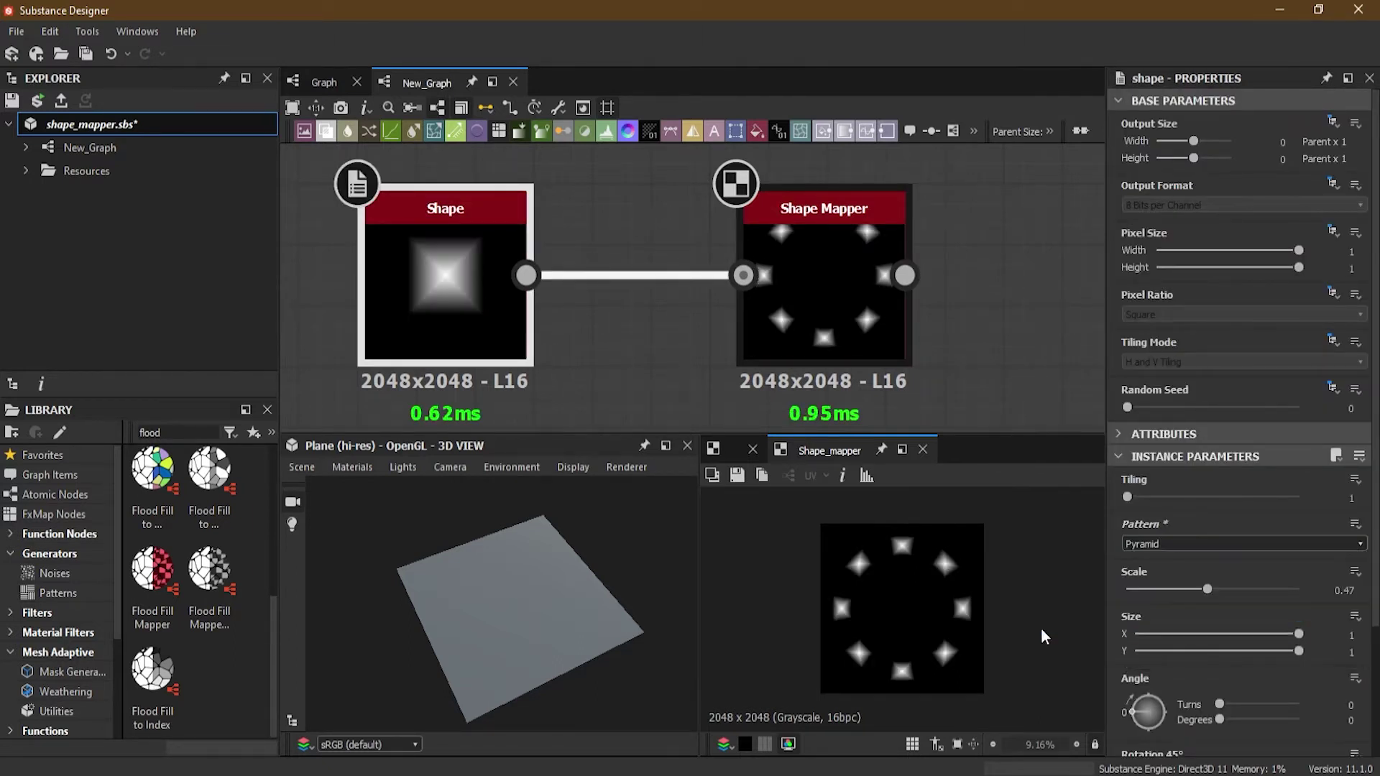
pyautogui.click(1215, 545)
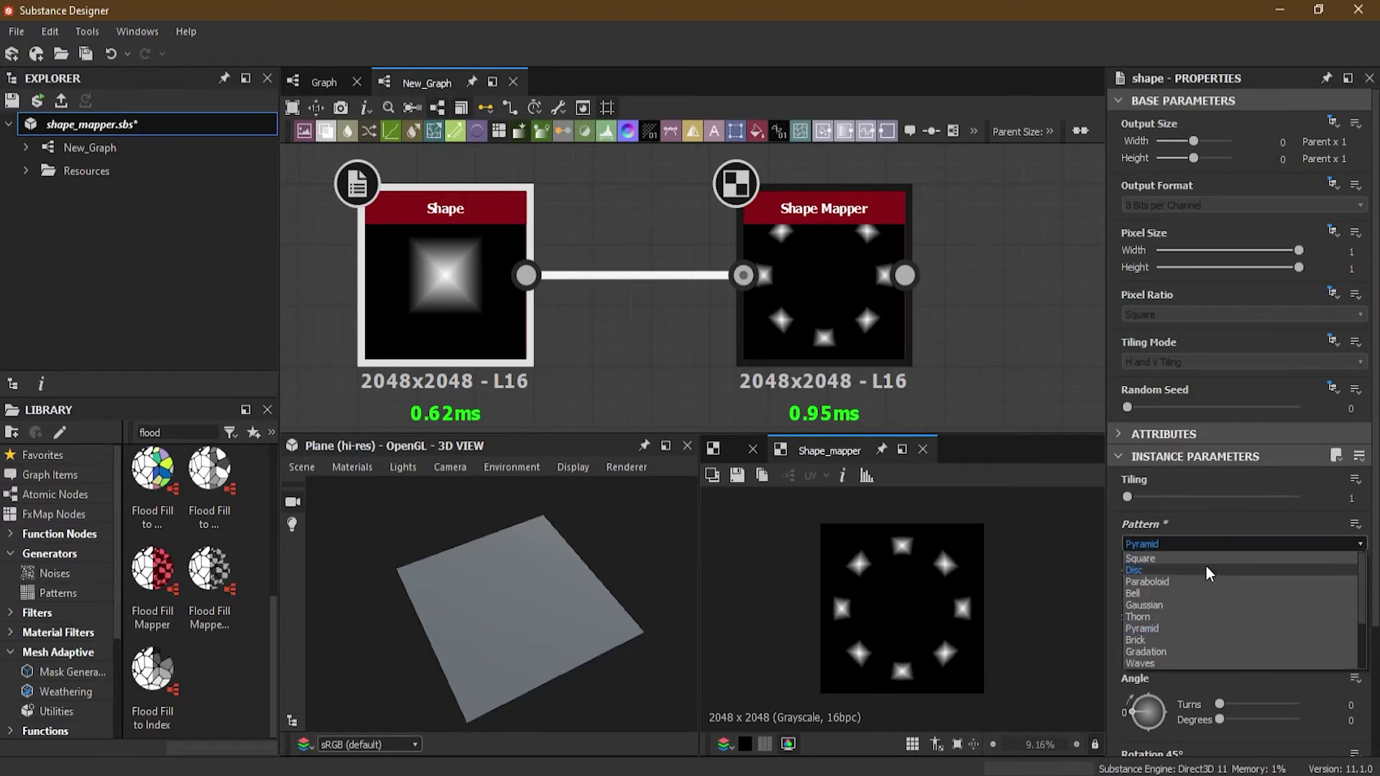
pyautogui.click(1188, 558)
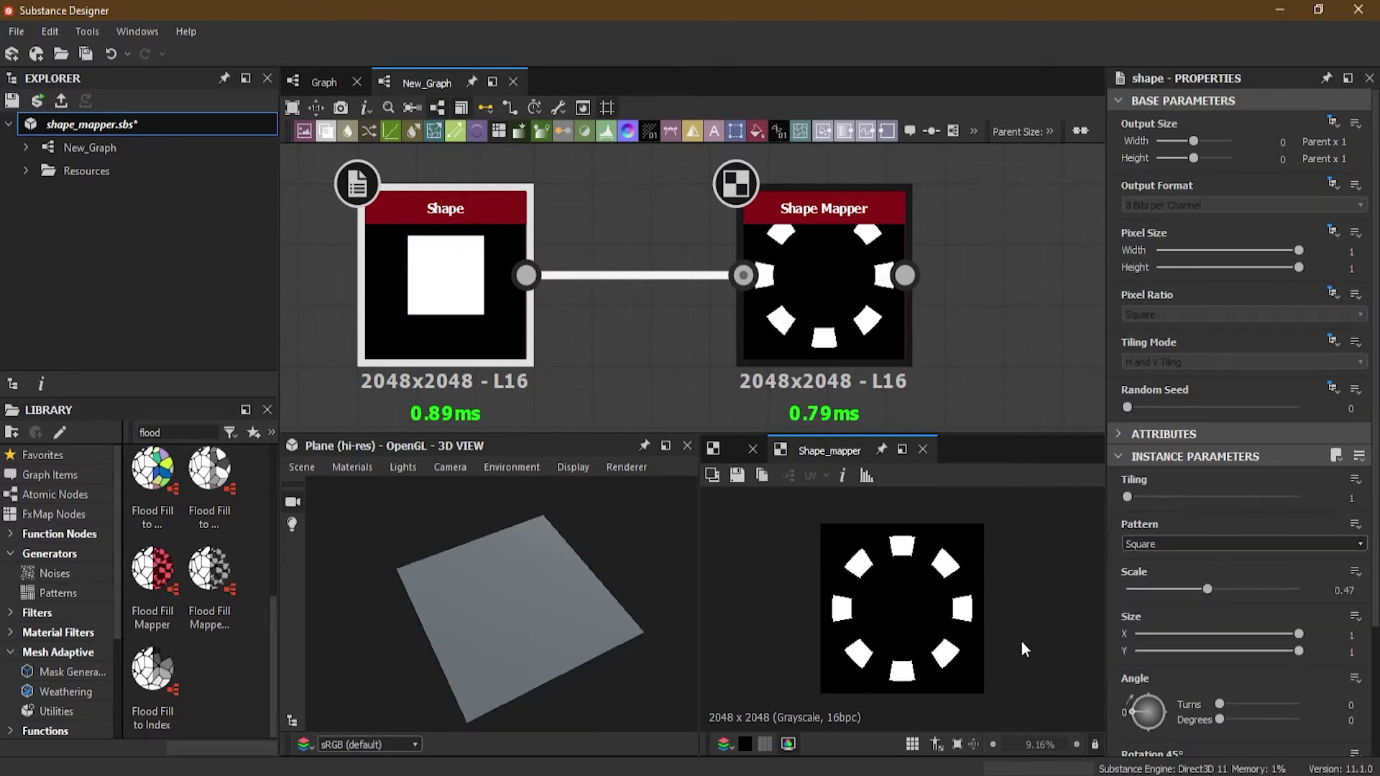
pyautogui.click(1199, 543)
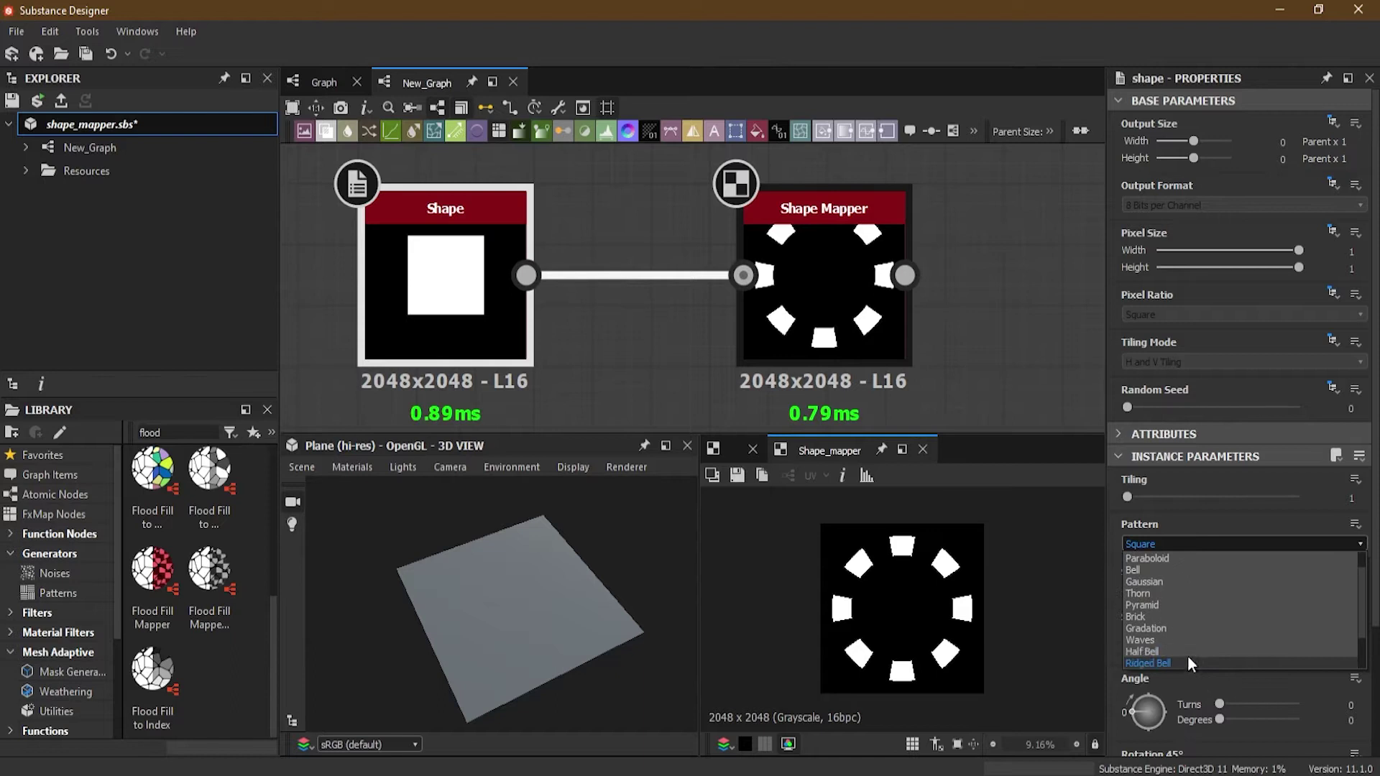
pyautogui.click(1189, 650)
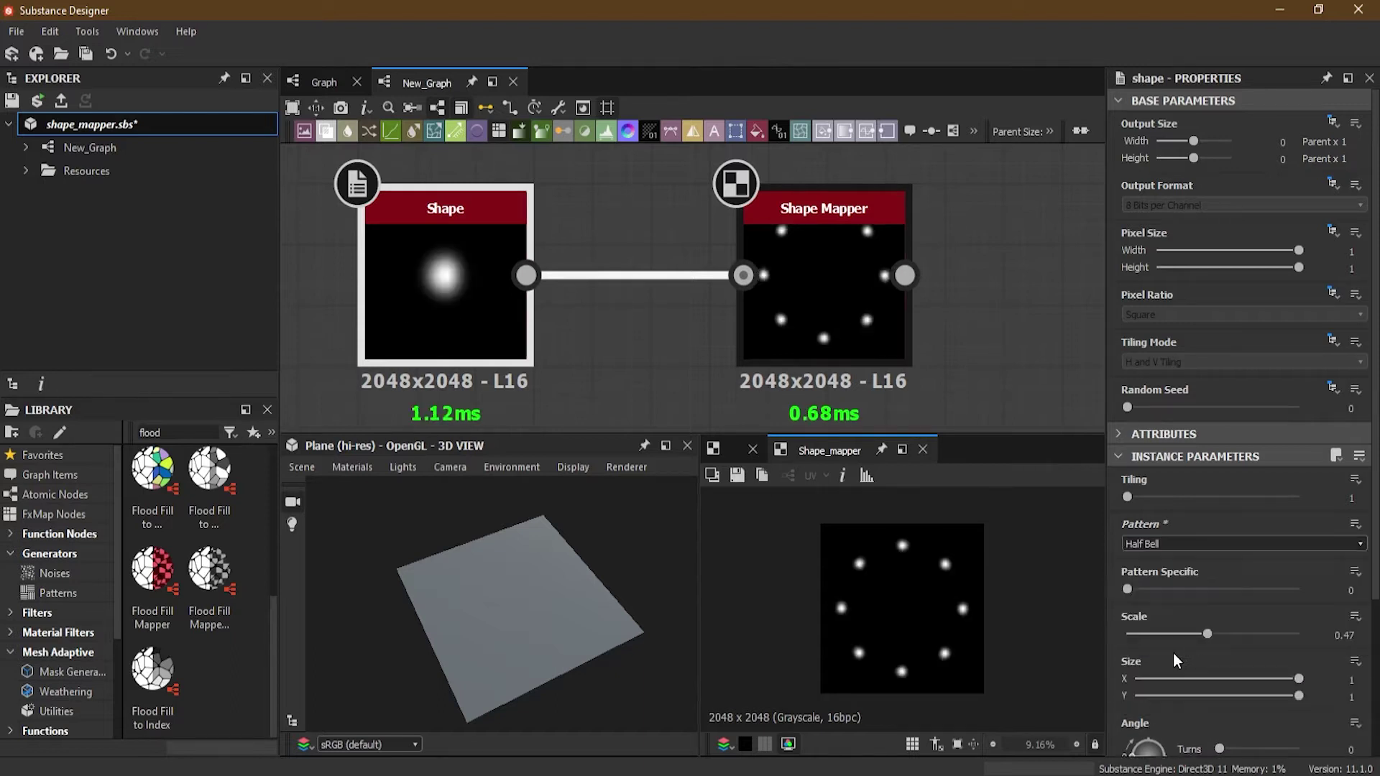
pyautogui.click(1206, 547)
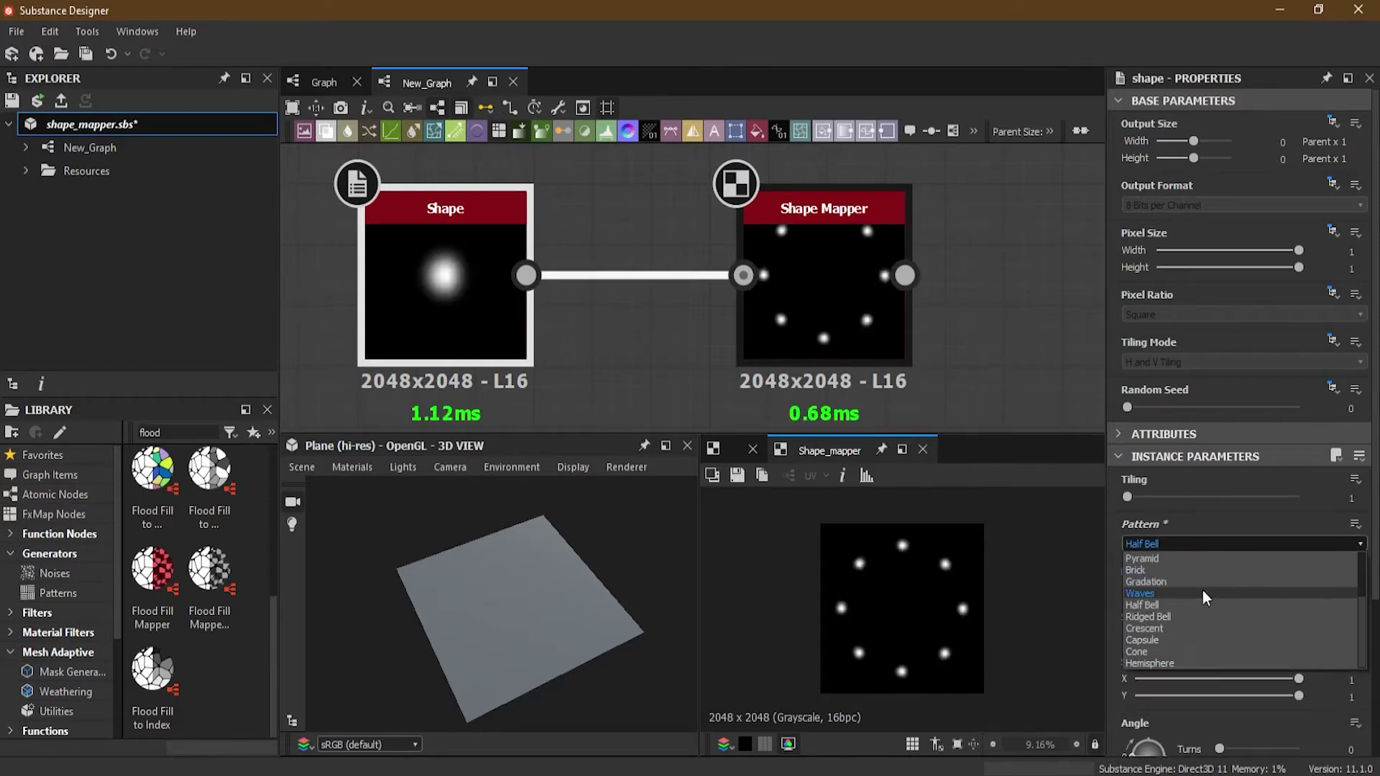
pyautogui.click(1171, 652)
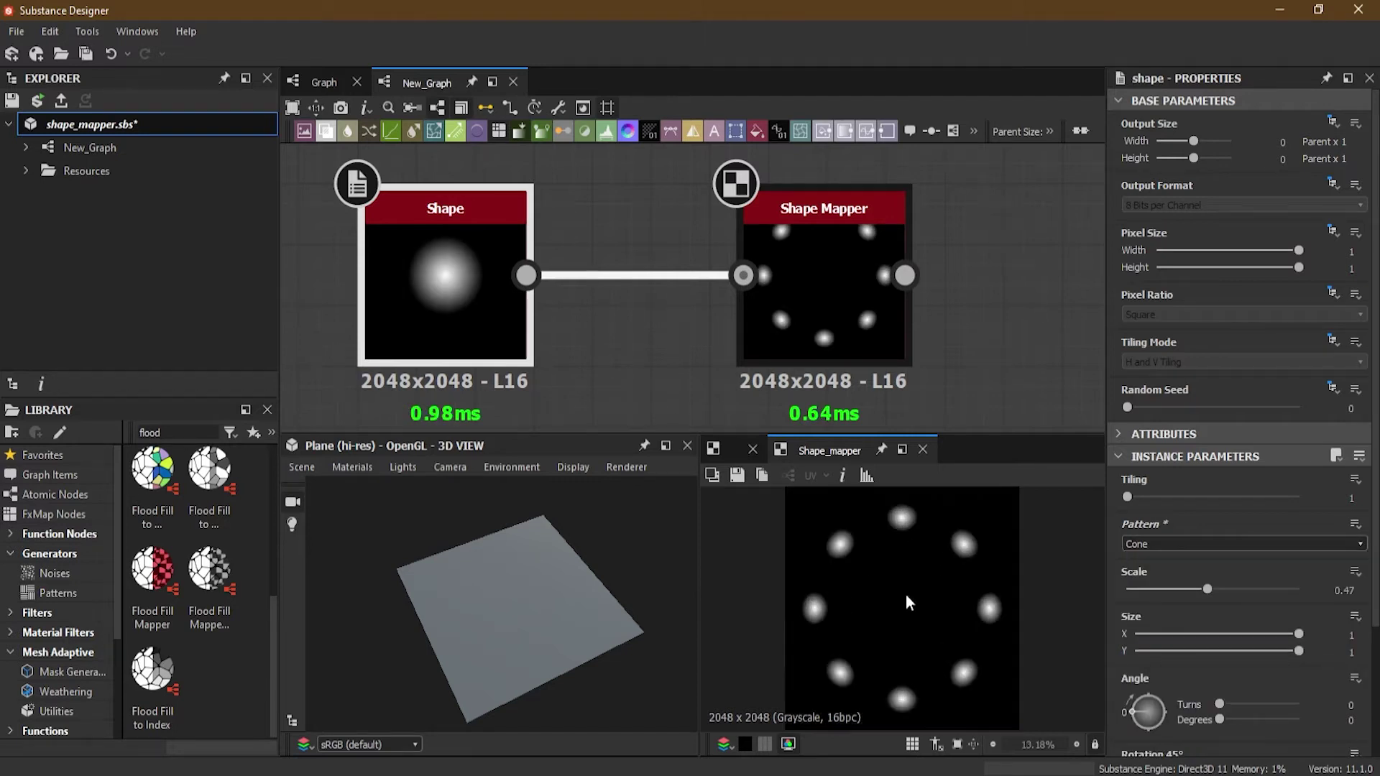
pyautogui.click(1190, 548)
pyautogui.scroll(3, 1159, 575)
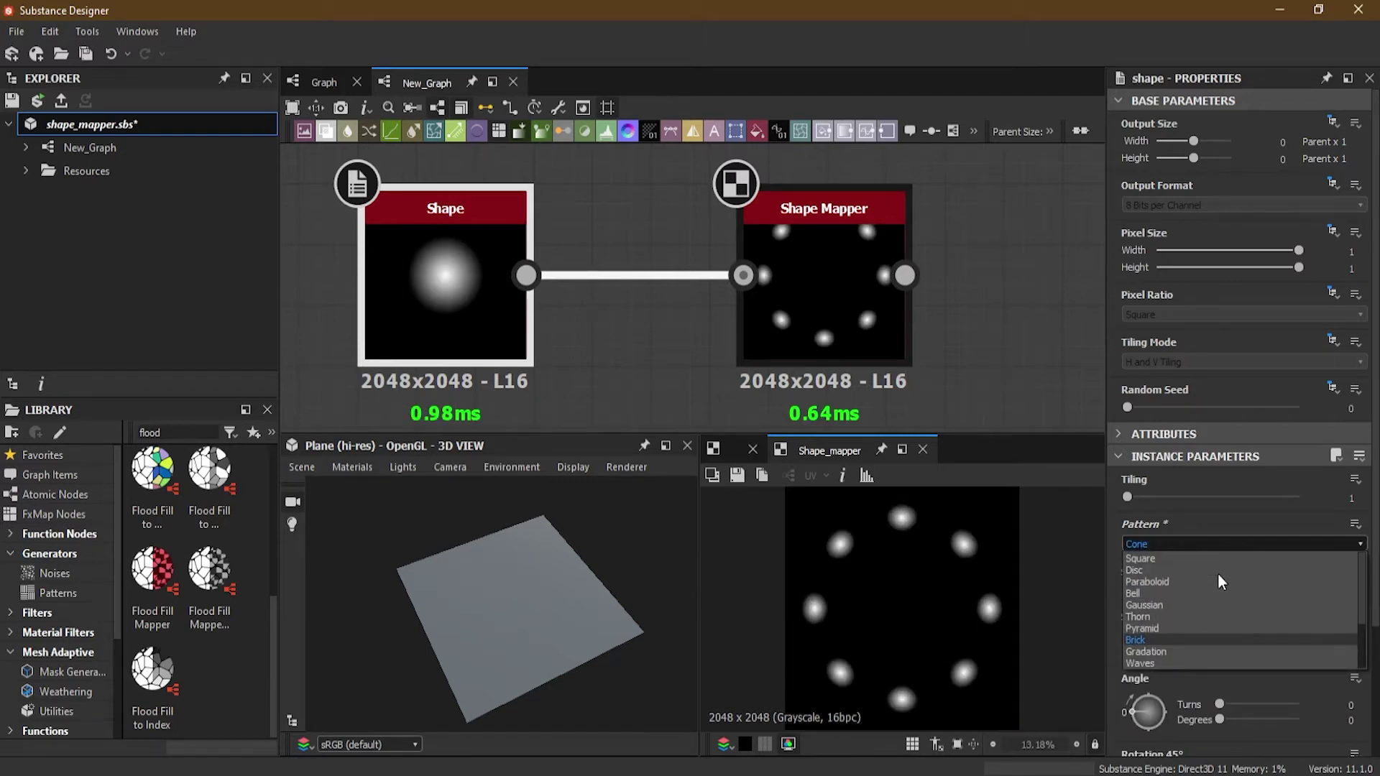
pyautogui.click(1157, 572)
pyautogui.click(846, 261)
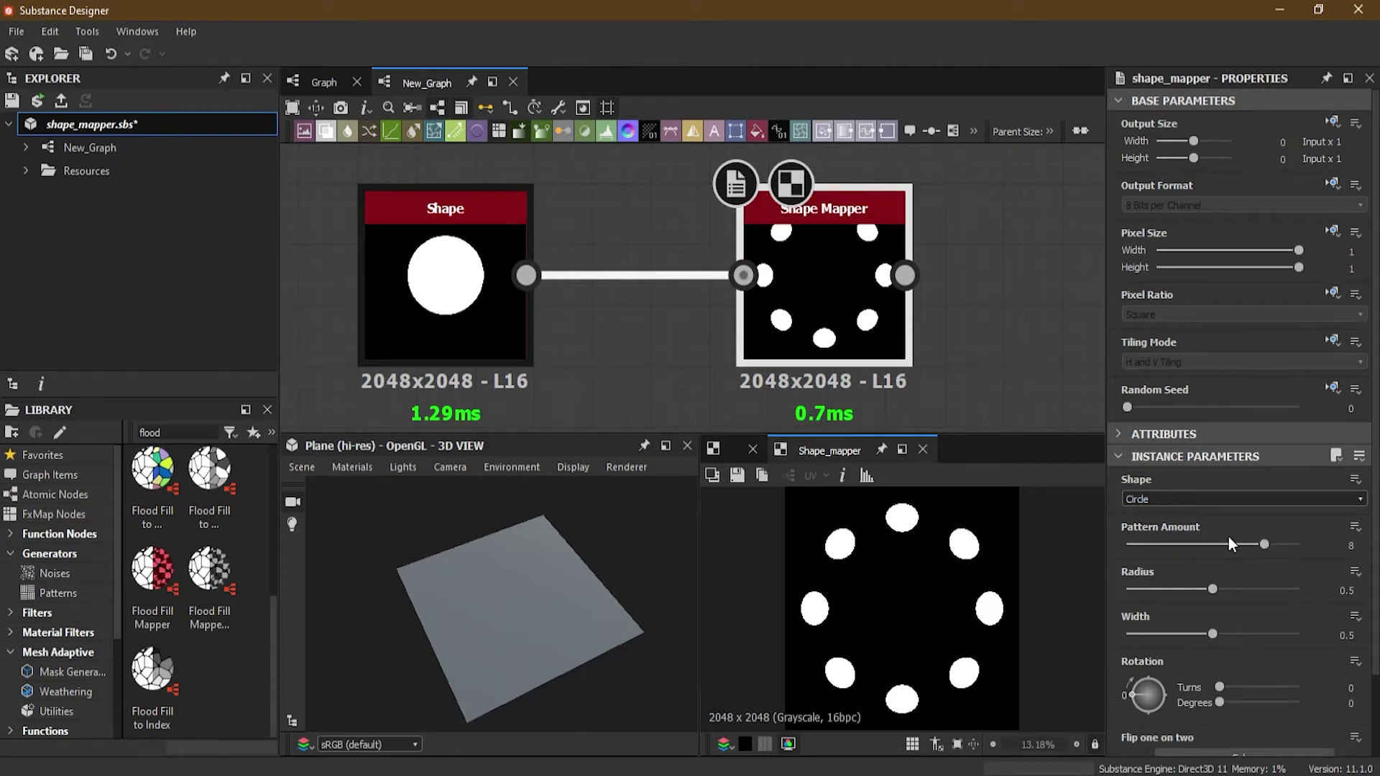
# Step: Try the Polygon mapper layout, then switch it back to Circle
pyautogui.click(1141, 502)
pyautogui.click(1161, 499)
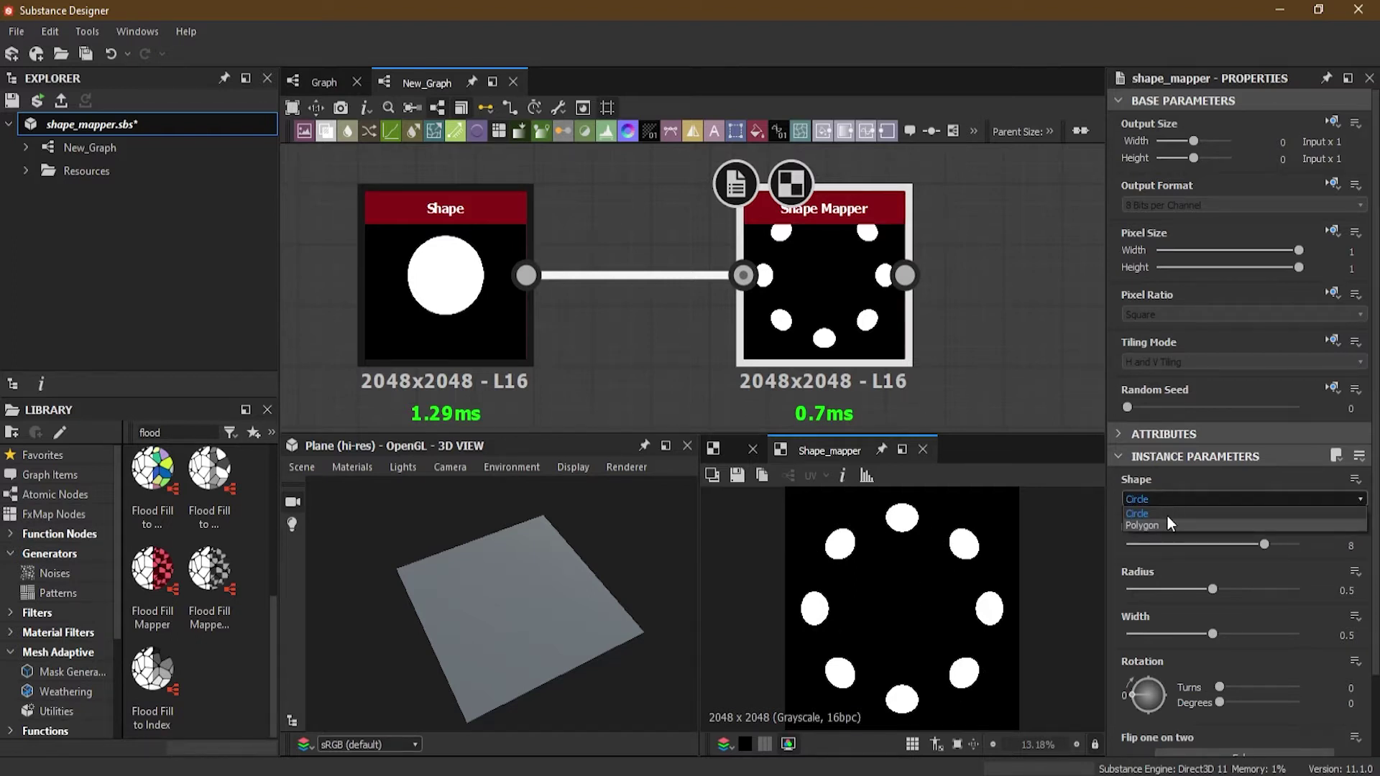
pyautogui.click(1167, 524)
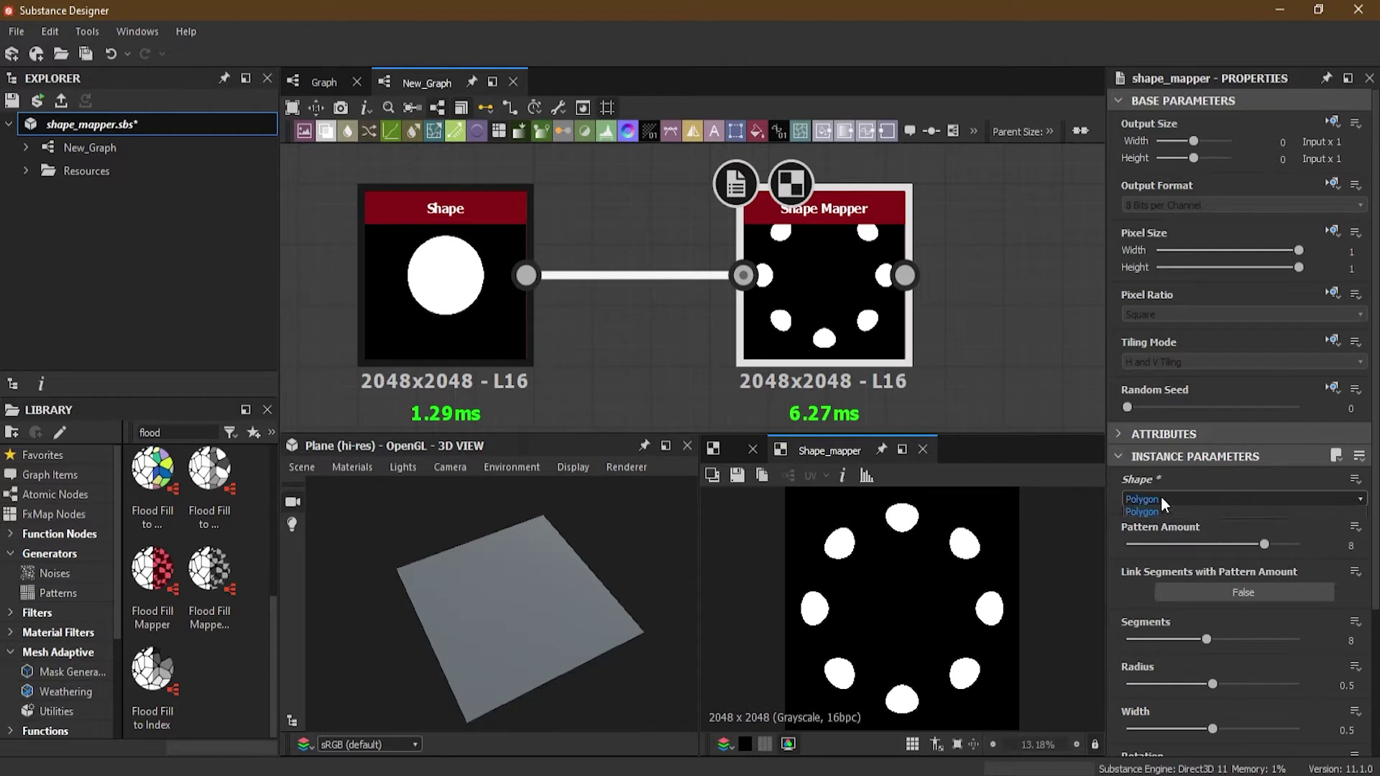
pyautogui.click(1162, 498)
pyautogui.click(1166, 509)
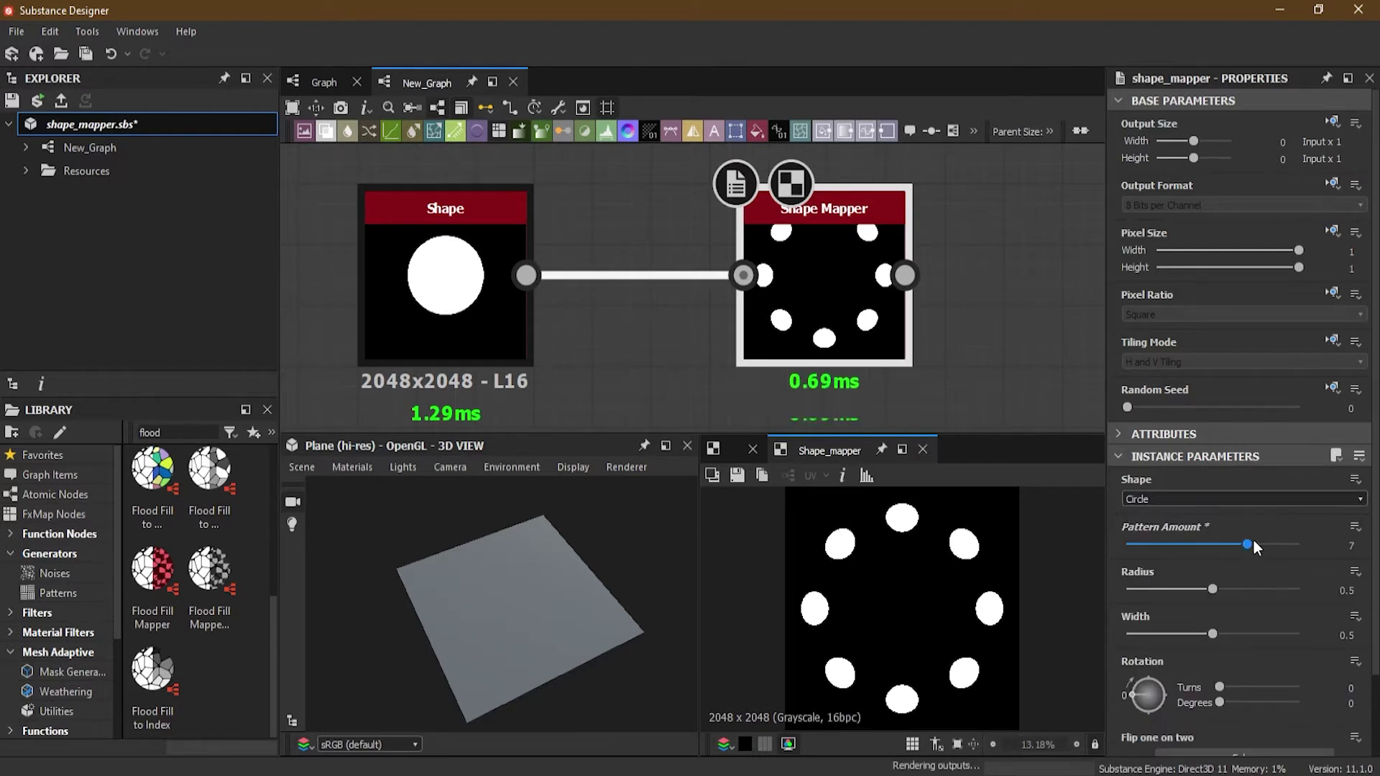
# Step: Set Pattern Amount to 20, then drag it down to 15 repeats
pyautogui.moveTo(1253, 538); pyautogui.dragTo(1301, 546)
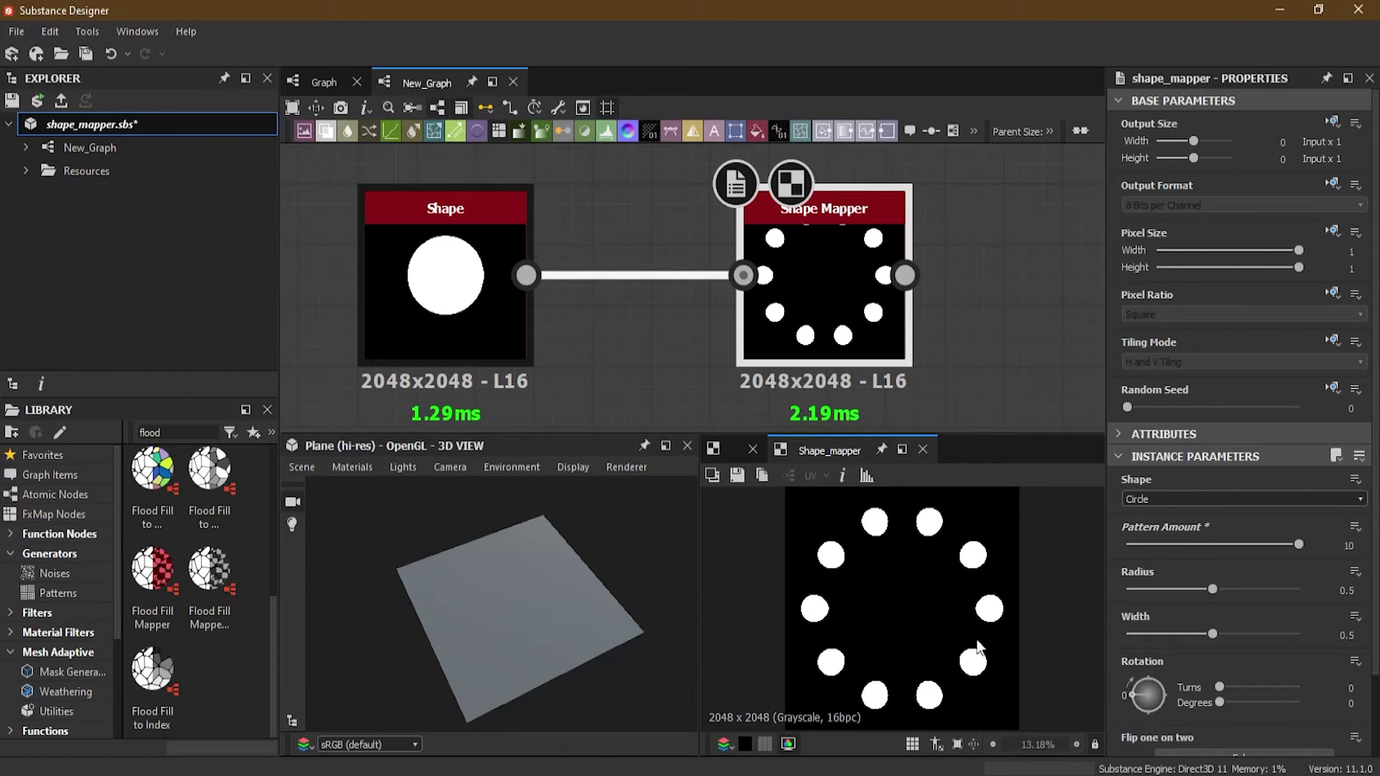
pyautogui.doubleClick(1348, 545)
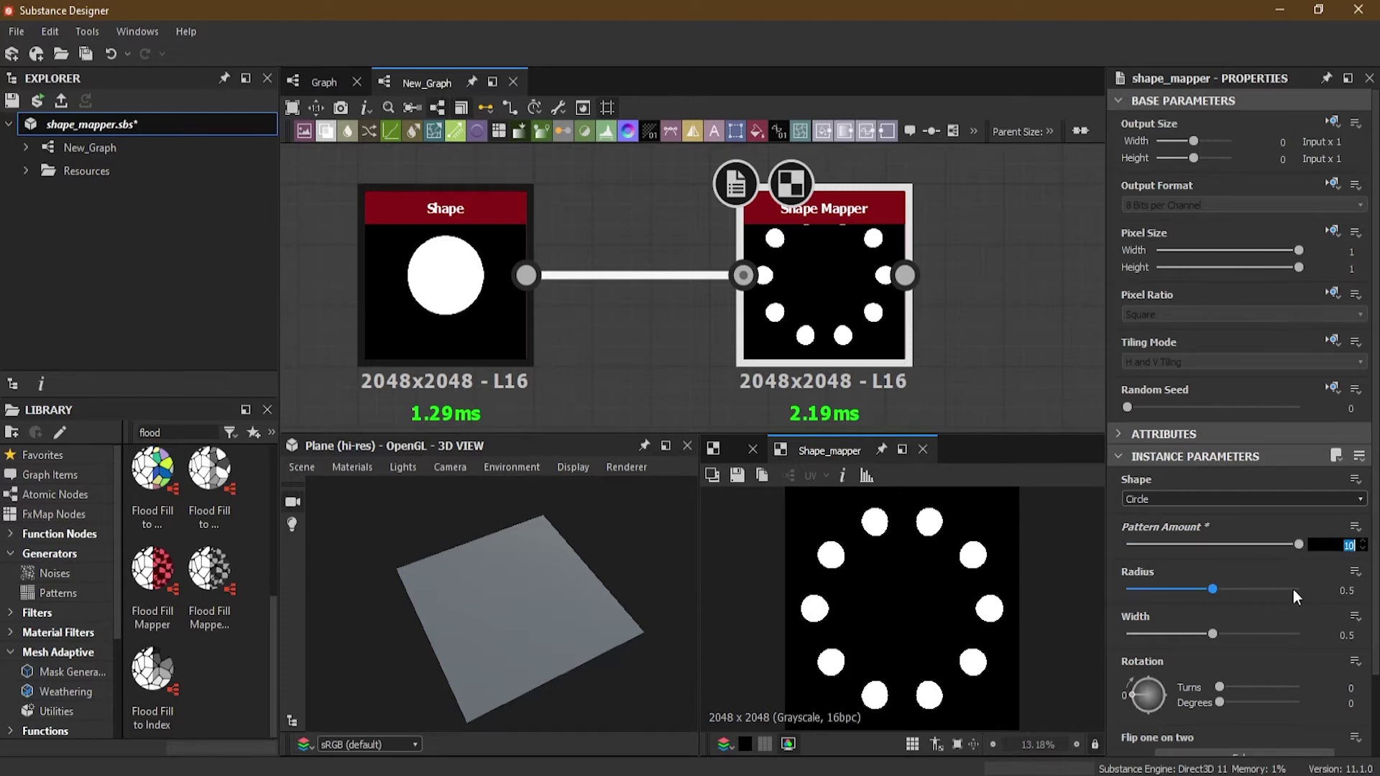
pyautogui.write('20')
pyautogui.press('Return')
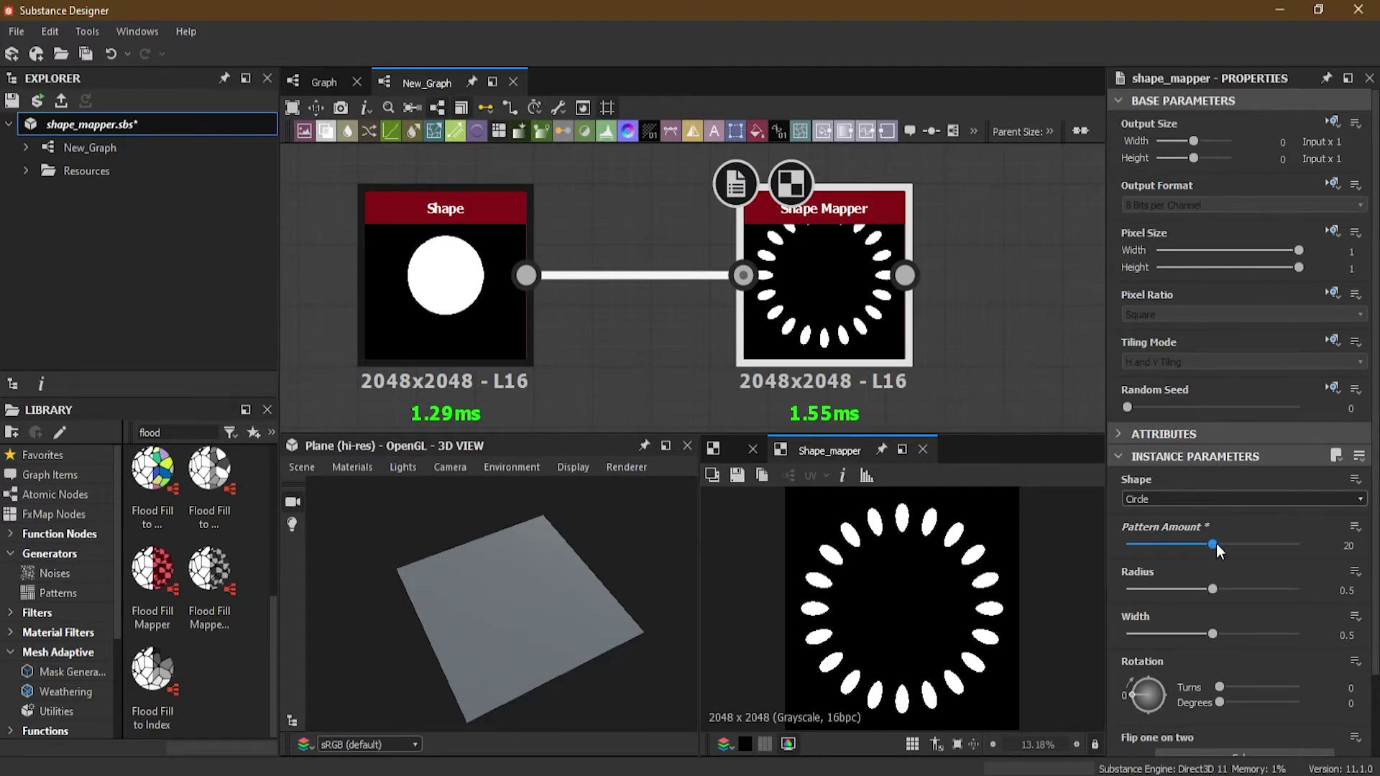
pyautogui.moveTo(1216, 544)
pyautogui.mouseDown()
pyautogui.moveTo(1309, 547)
pyautogui.moveTo(1192, 546)
pyautogui.mouseUp()
# Step: Switch the layout to Polygon and try Pattern Amounts of 40 and 80, then fine-tune
pyautogui.click(1194, 498)
pyautogui.click(1170, 525)
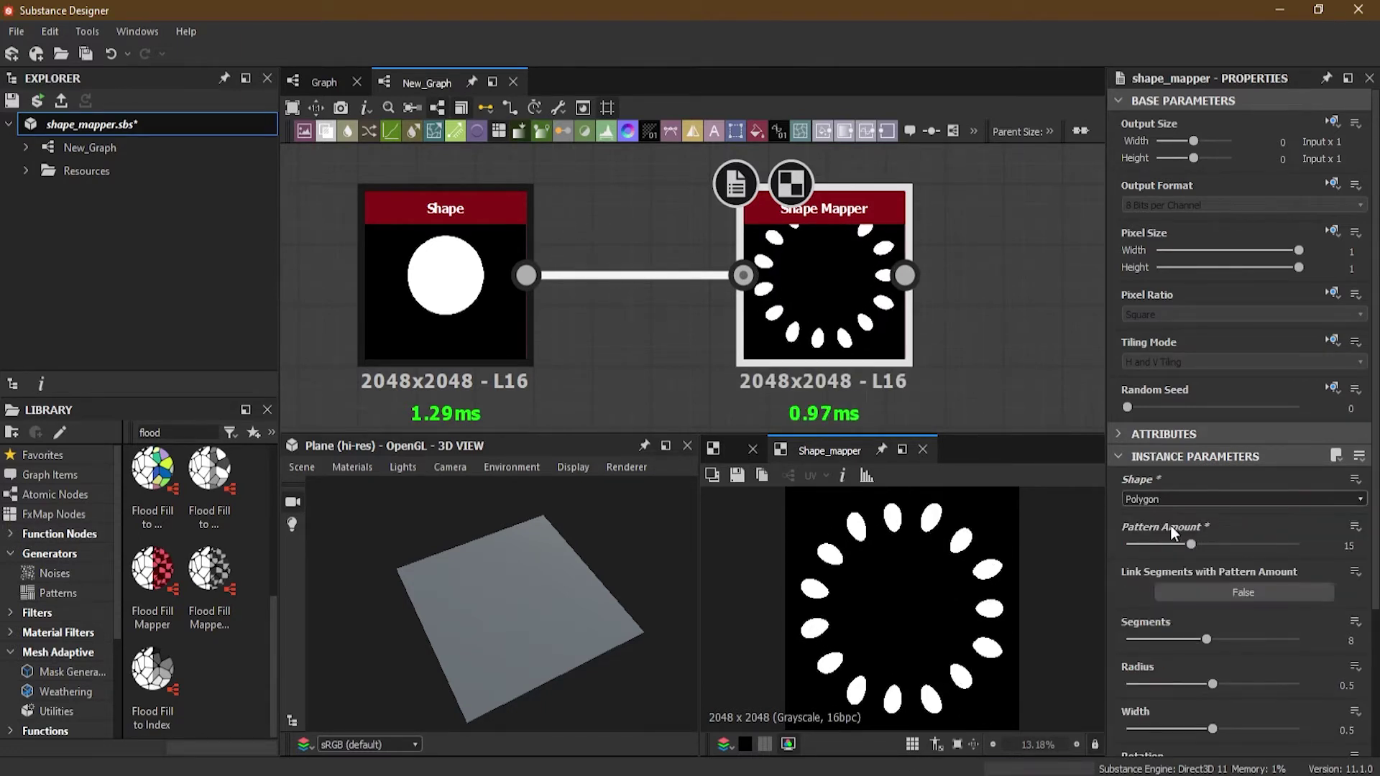
pyautogui.moveTo(1197, 551); pyautogui.dragTo(1321, 544)
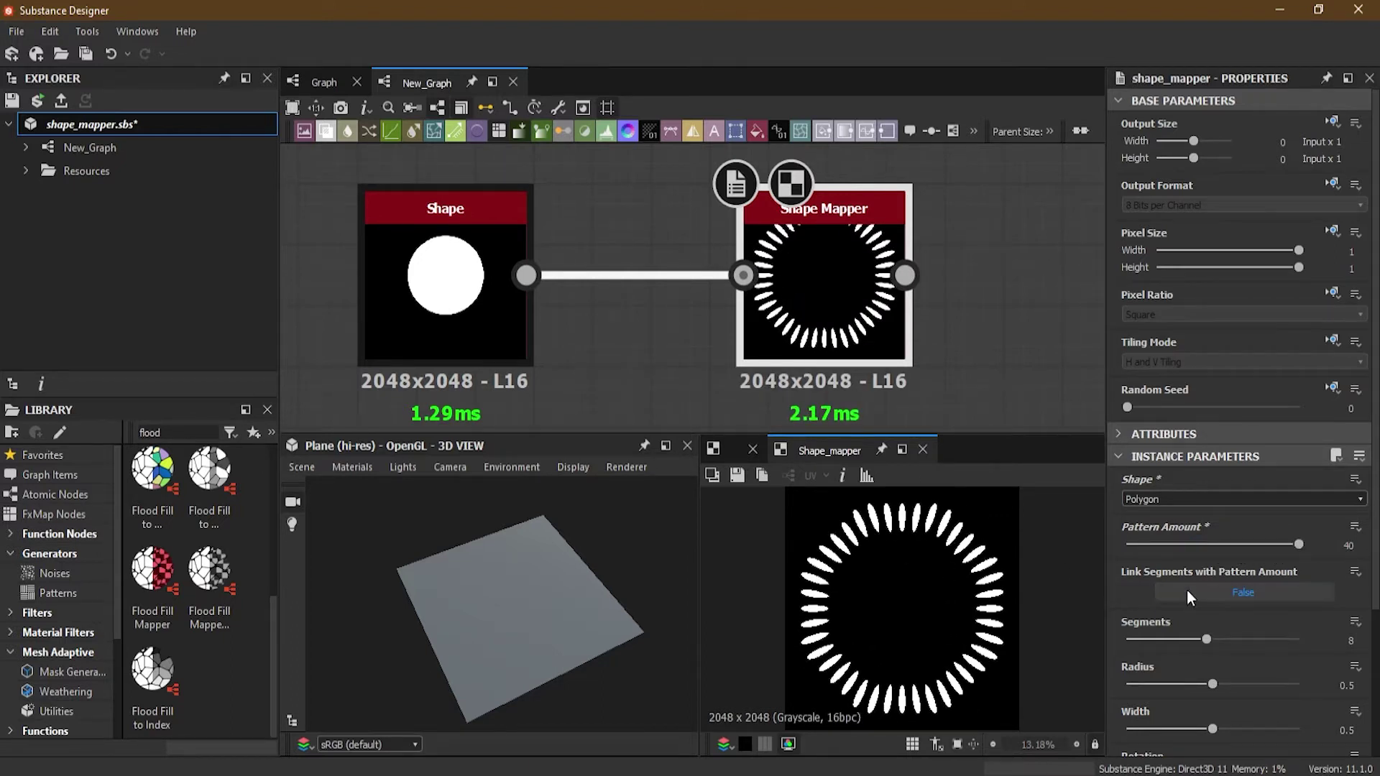
pyautogui.doubleClick(1349, 546)
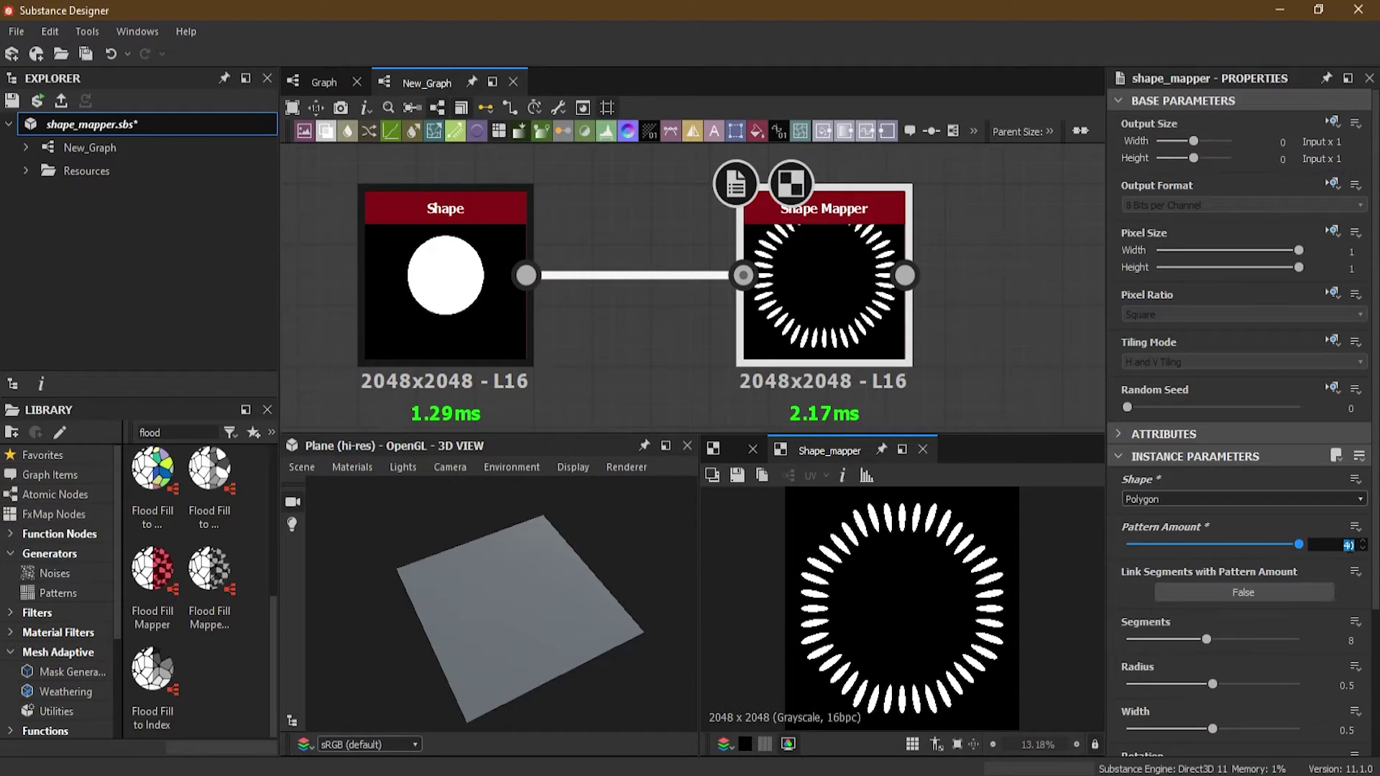
pyautogui.write('80')
pyautogui.press('Return')
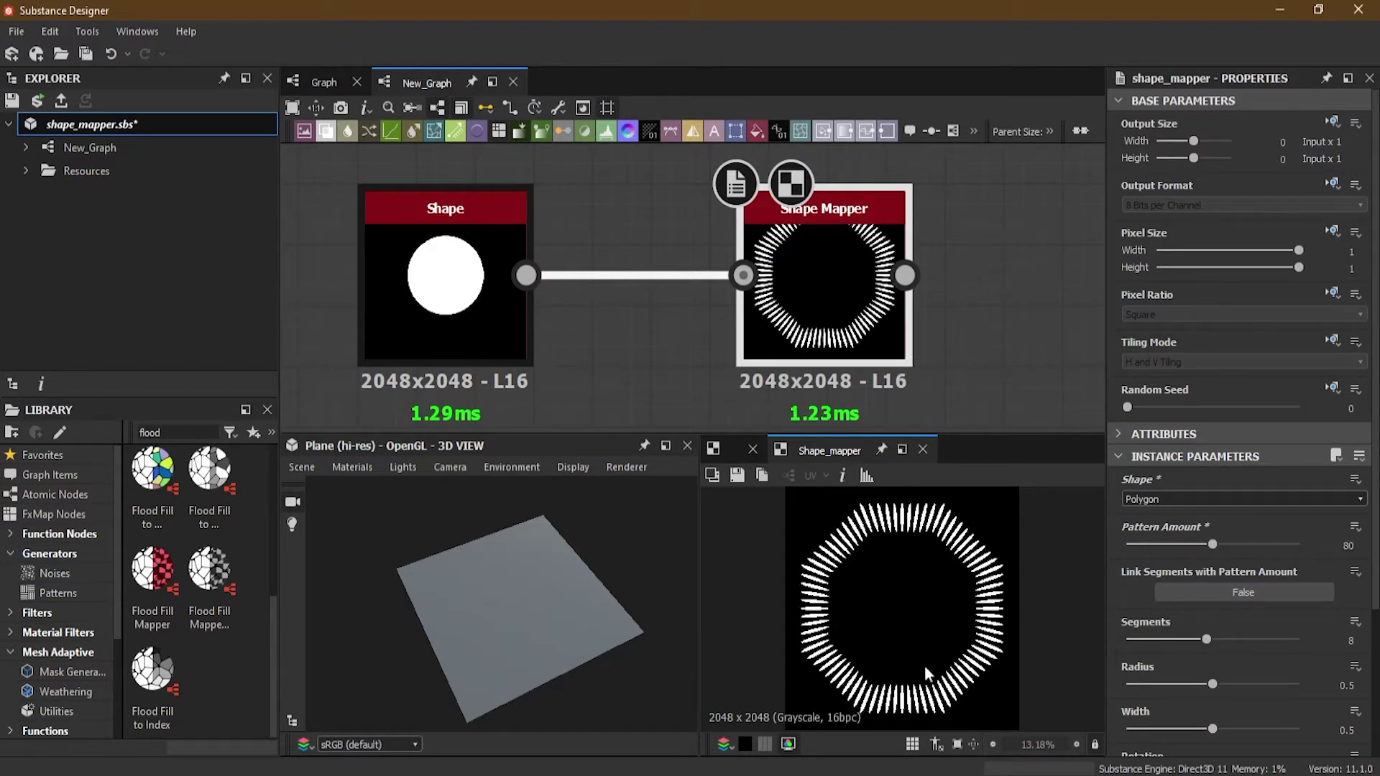
pyautogui.moveTo(1234, 545); pyautogui.dragTo(1150, 549)
# Step: Return the layout to Circle, leaving a ring of 22 ovals
pyautogui.click(1154, 499)
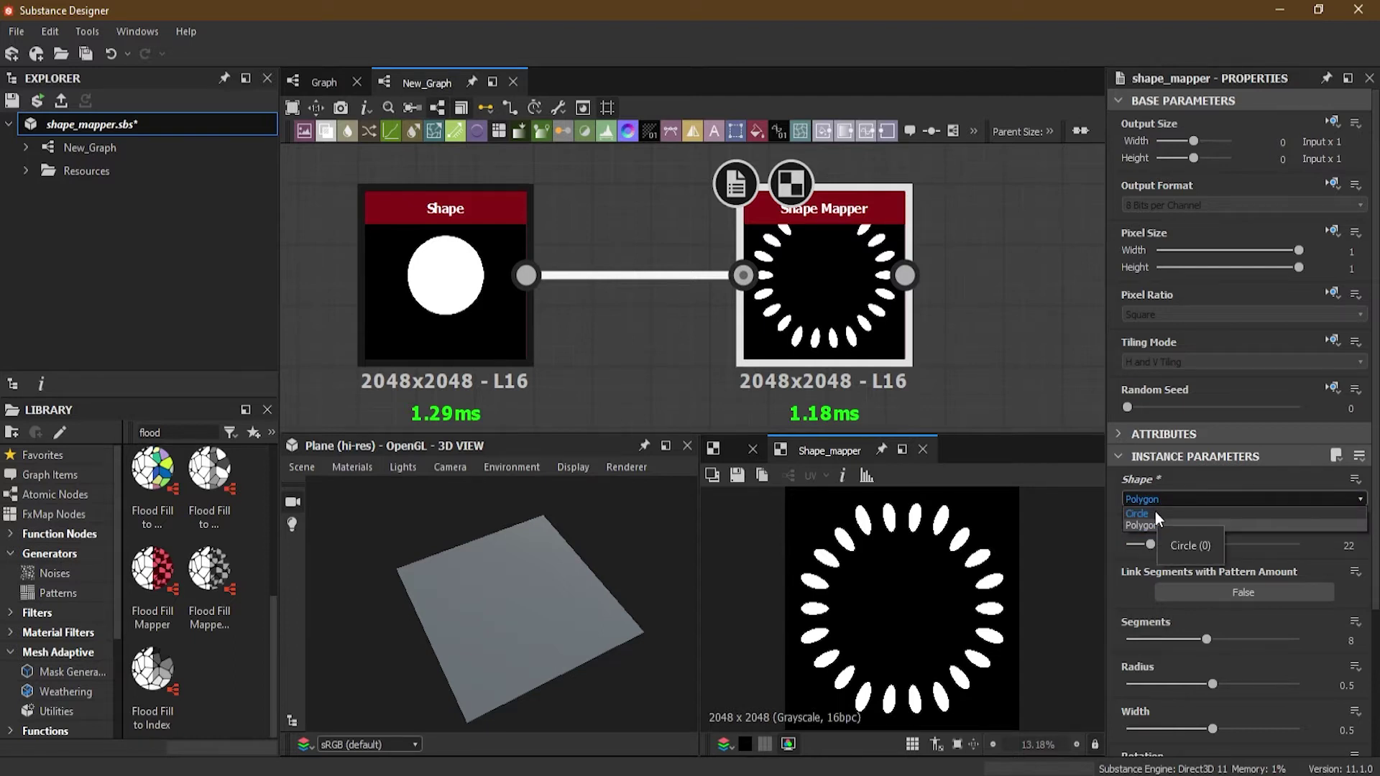
pyautogui.click(1155, 513)
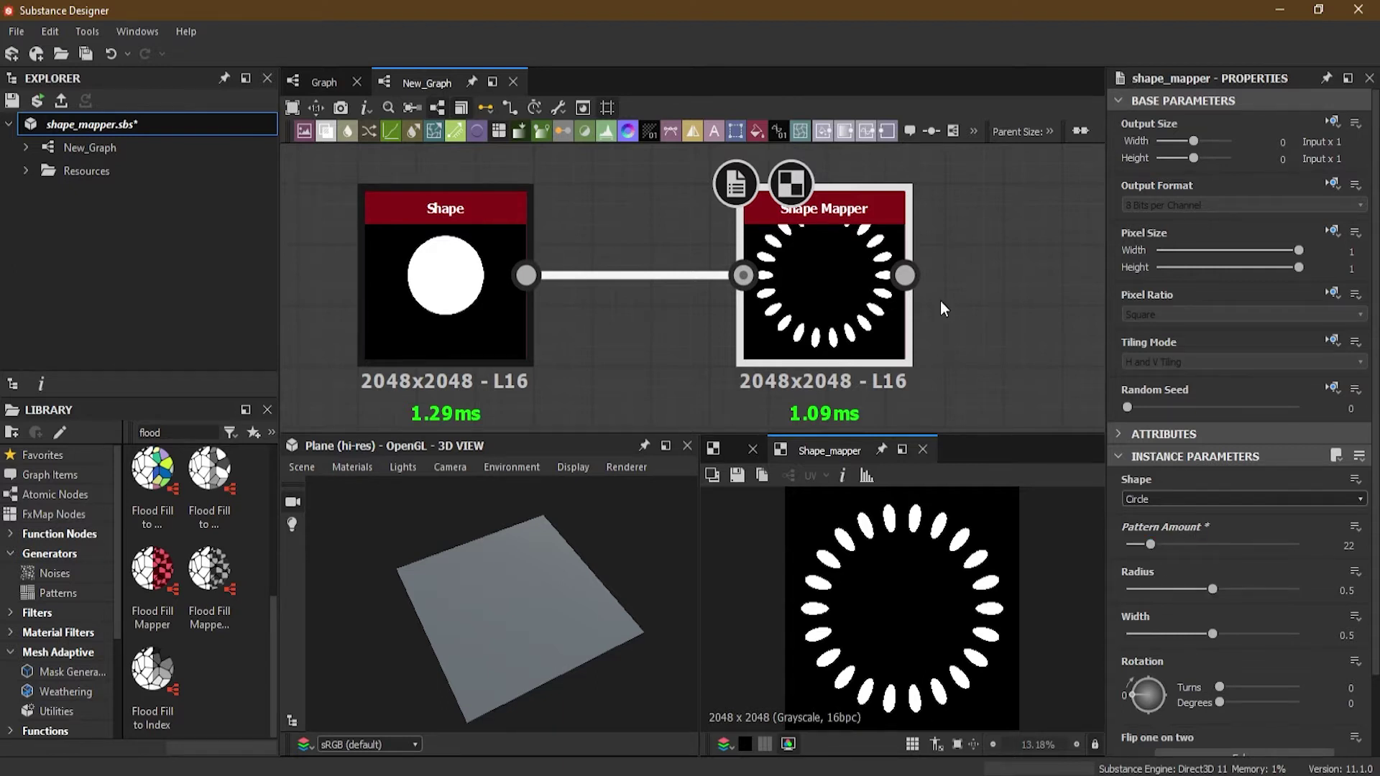
pyautogui.scroll(-4, 941, 300)
# Step: Connect the Shape Mapper to the material outputs and move Uniform Color to the top-left
pyautogui.moveTo(941, 302); pyautogui.dragTo(785, 307, button='middle')
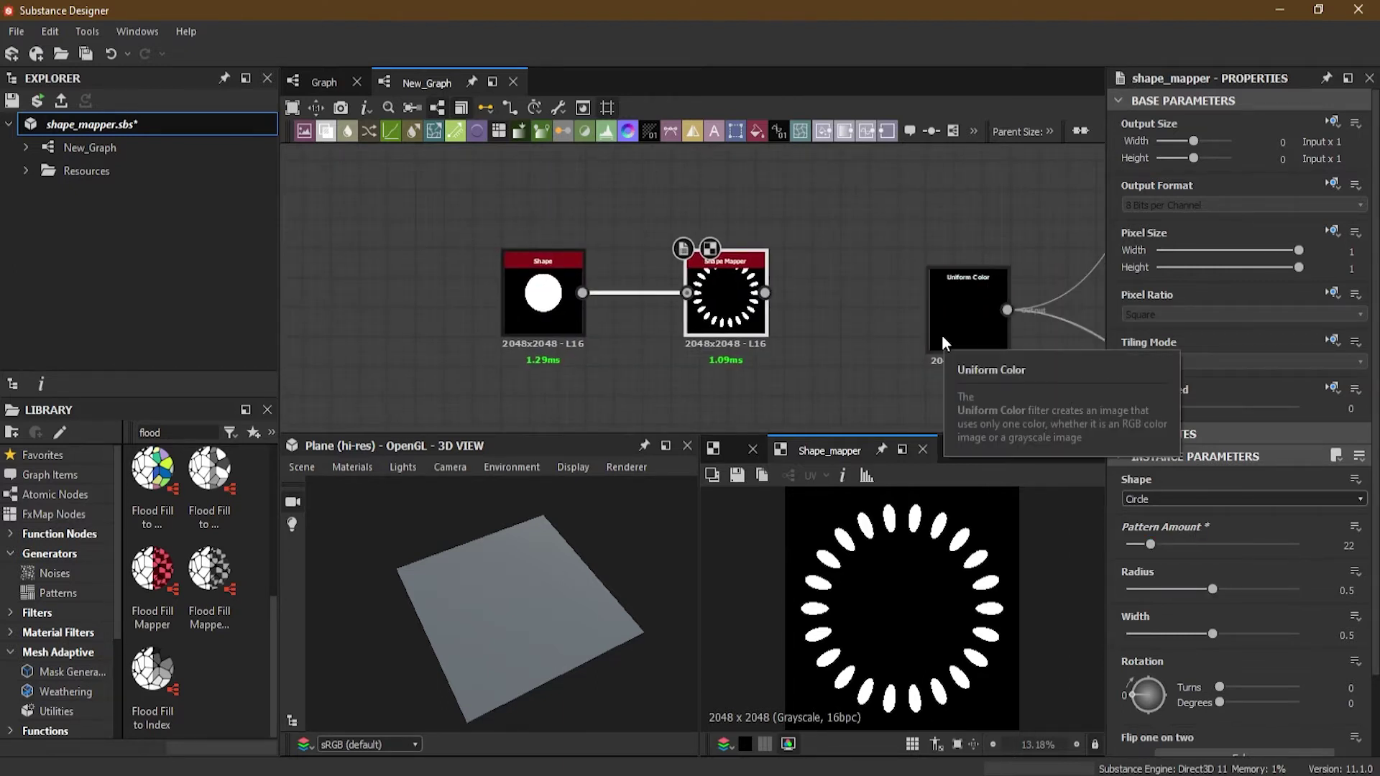
pyautogui.keyDown('shift'); pyautogui.moveTo(1009, 311); pyautogui.dragTo(766, 292); pyautogui.keyUp('shift')
pyautogui.moveTo(933, 338); pyautogui.dragTo(333, 217)
pyautogui.scroll(3, 491, 525)
# Step: Raise the Height Scale in the 3D view's default material to extrude the pattern
pyautogui.moveTo(491, 525); pyautogui.dragTo(496, 575)
pyautogui.click(356, 466)
pyautogui.moveTo(372, 491)
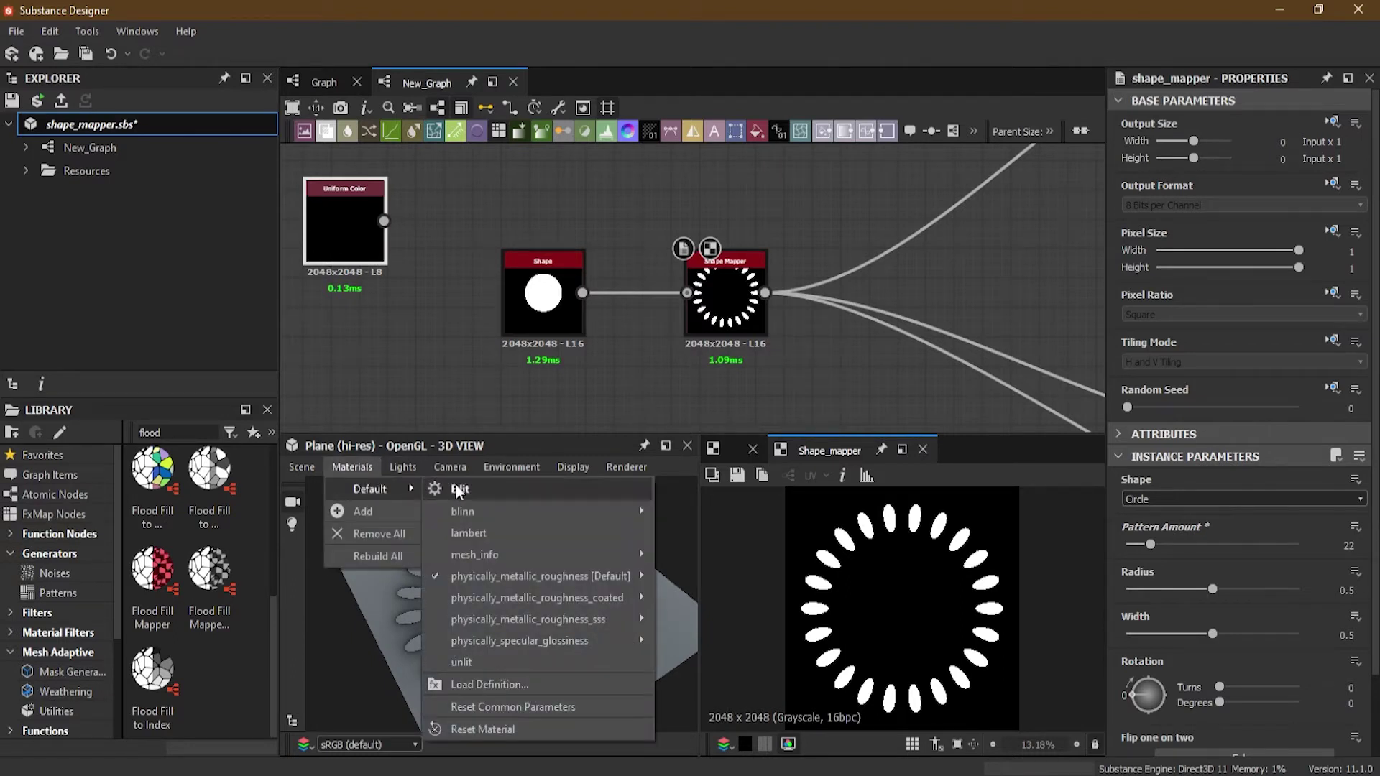
pyautogui.click(493, 495)
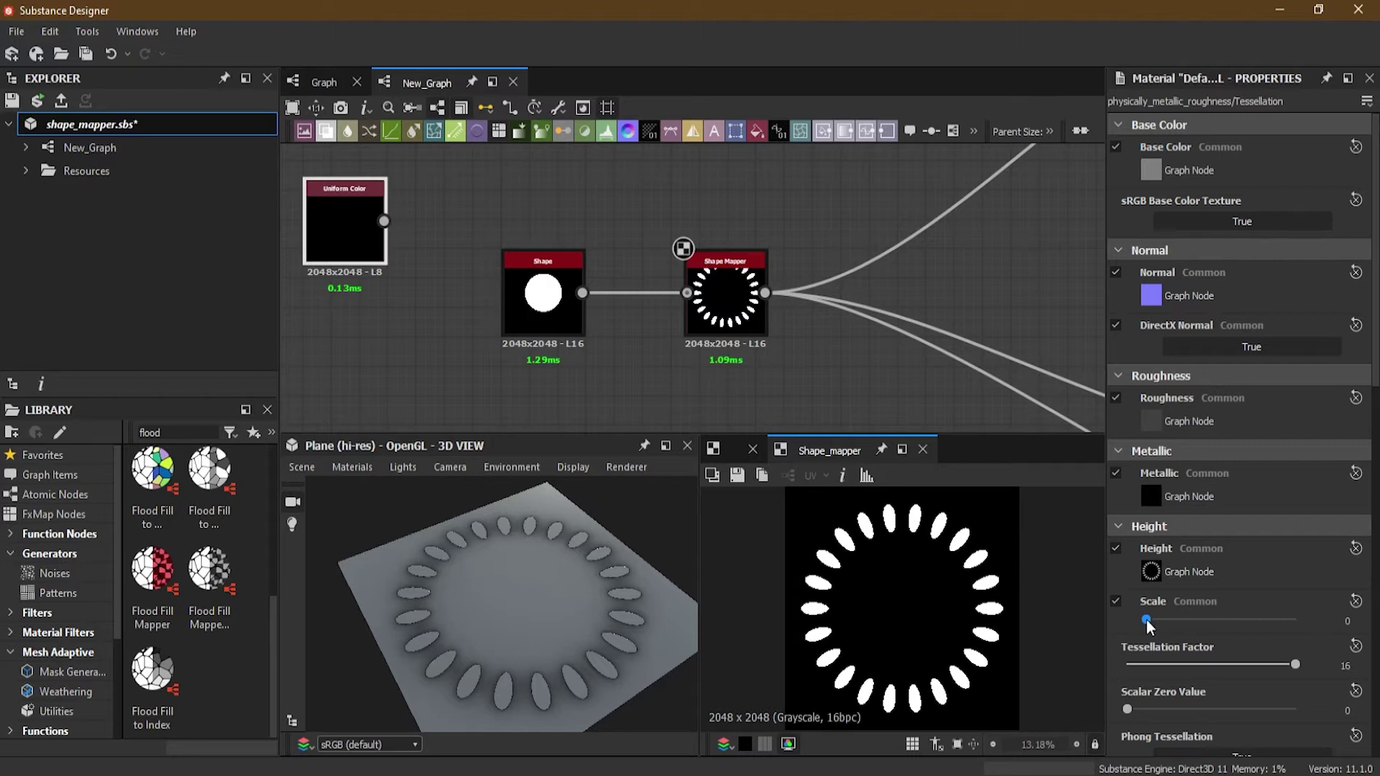
pyautogui.moveTo(1146, 620); pyautogui.dragTo(1258, 624)
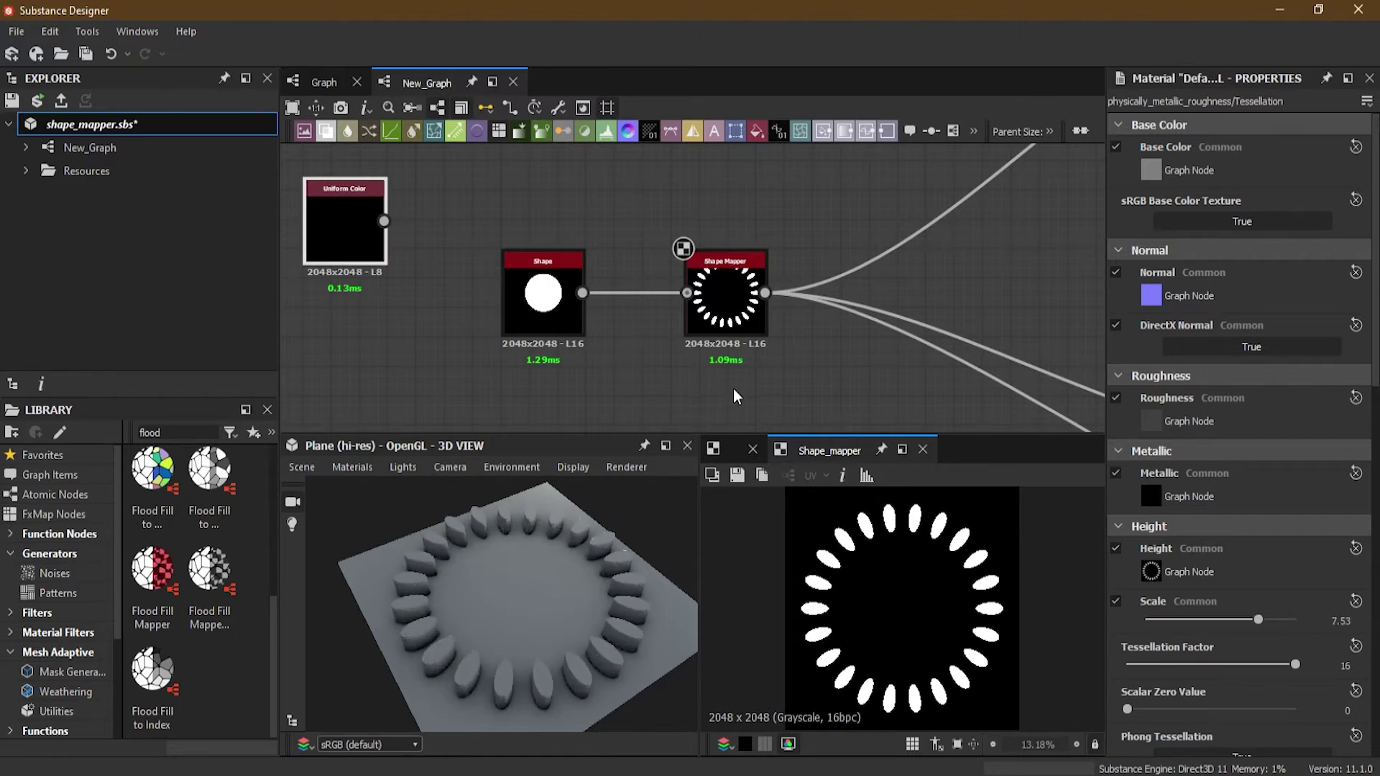
# Step: Set the Shape Mapper Radius to 0.05 and Width to 1 for tight petals
pyautogui.click(729, 316)
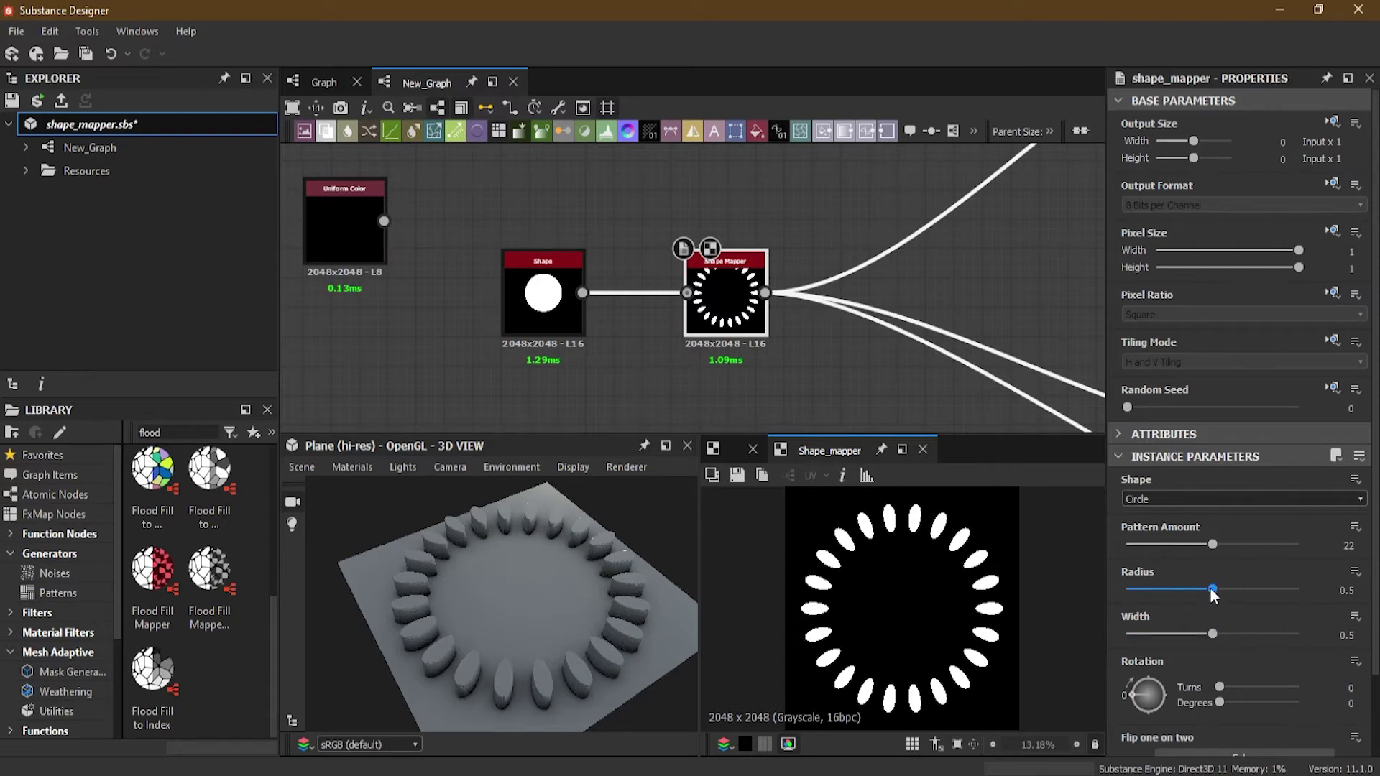
pyautogui.moveTo(1212, 589); pyautogui.dragTo(1181, 597)
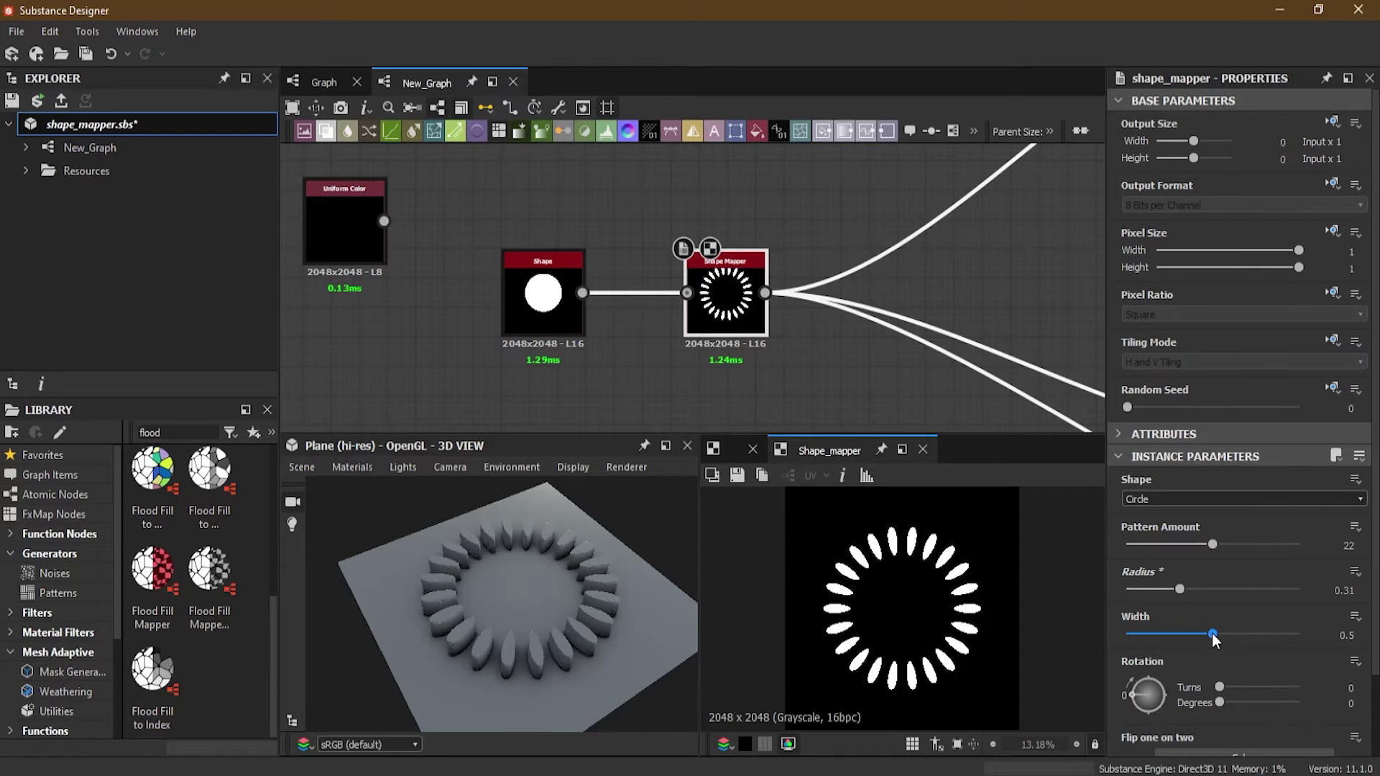
pyautogui.moveTo(1212, 632); pyautogui.dragTo(1259, 631)
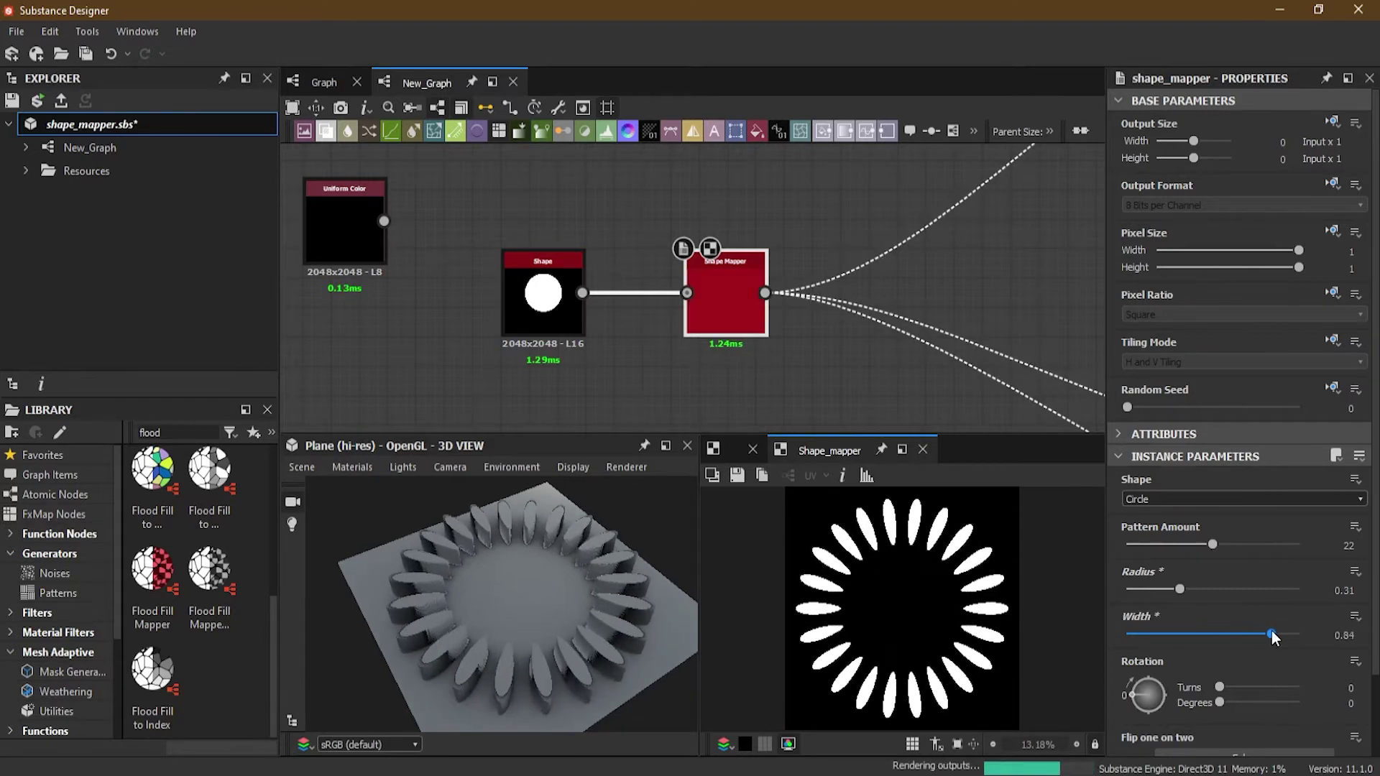
pyautogui.moveTo(1271, 631); pyautogui.dragTo(1304, 634)
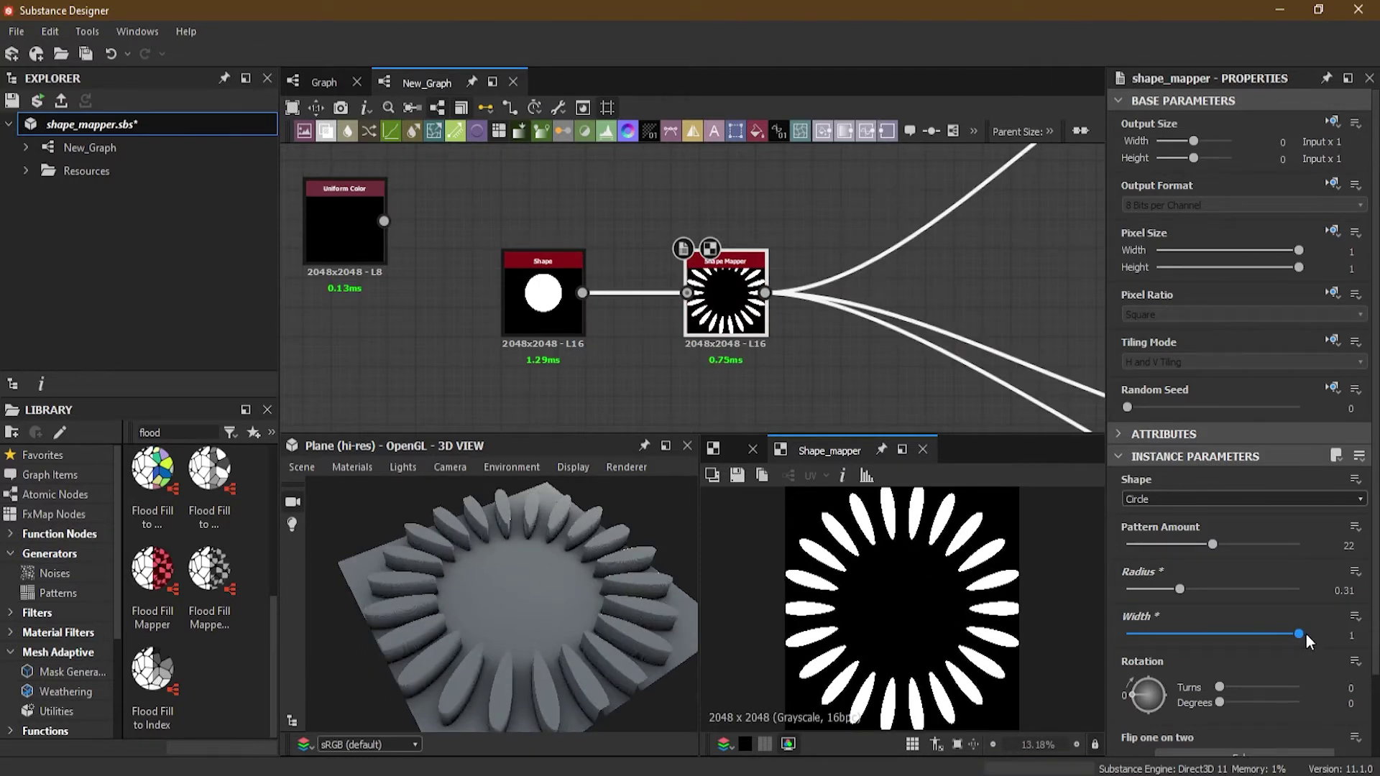
pyautogui.moveTo(1299, 633); pyautogui.dragTo(1224, 589)
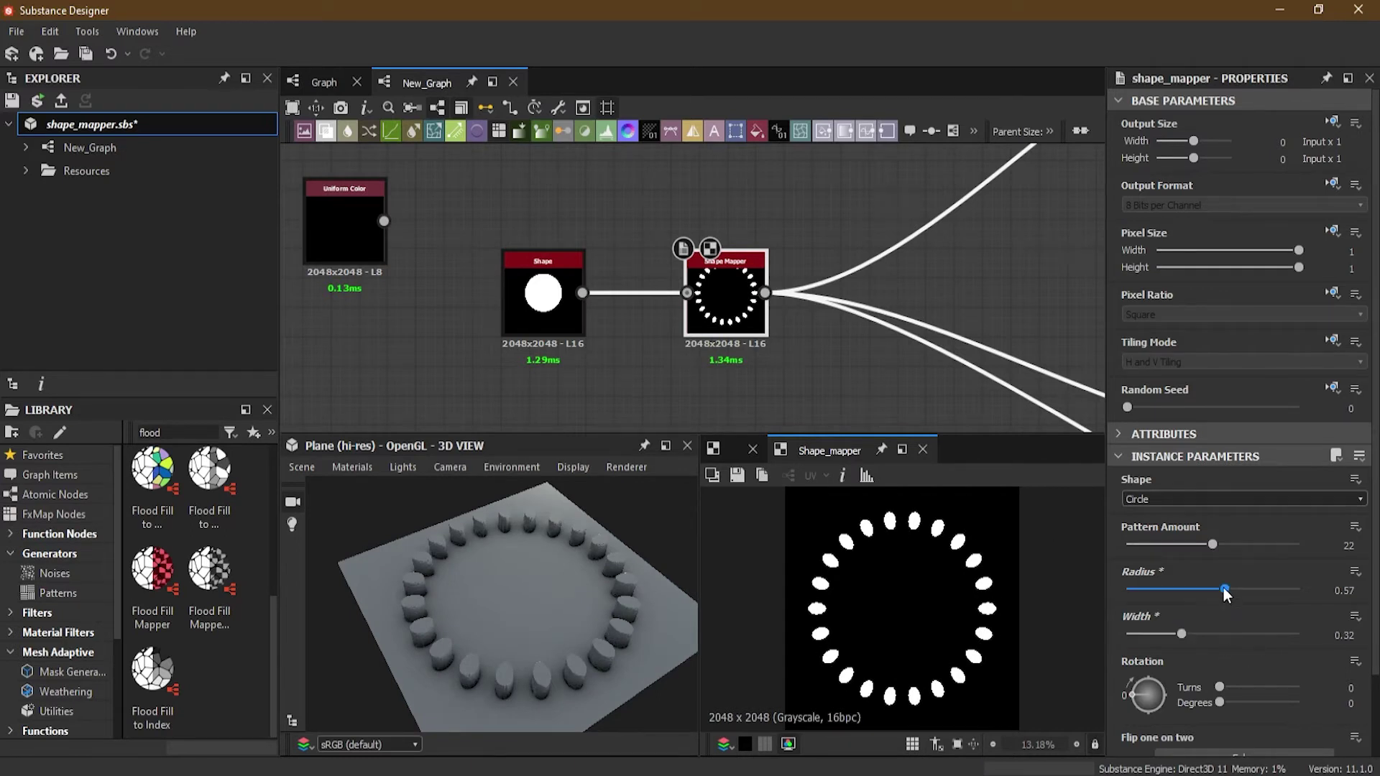
pyautogui.moveTo(1226, 594); pyautogui.dragTo(1257, 634)
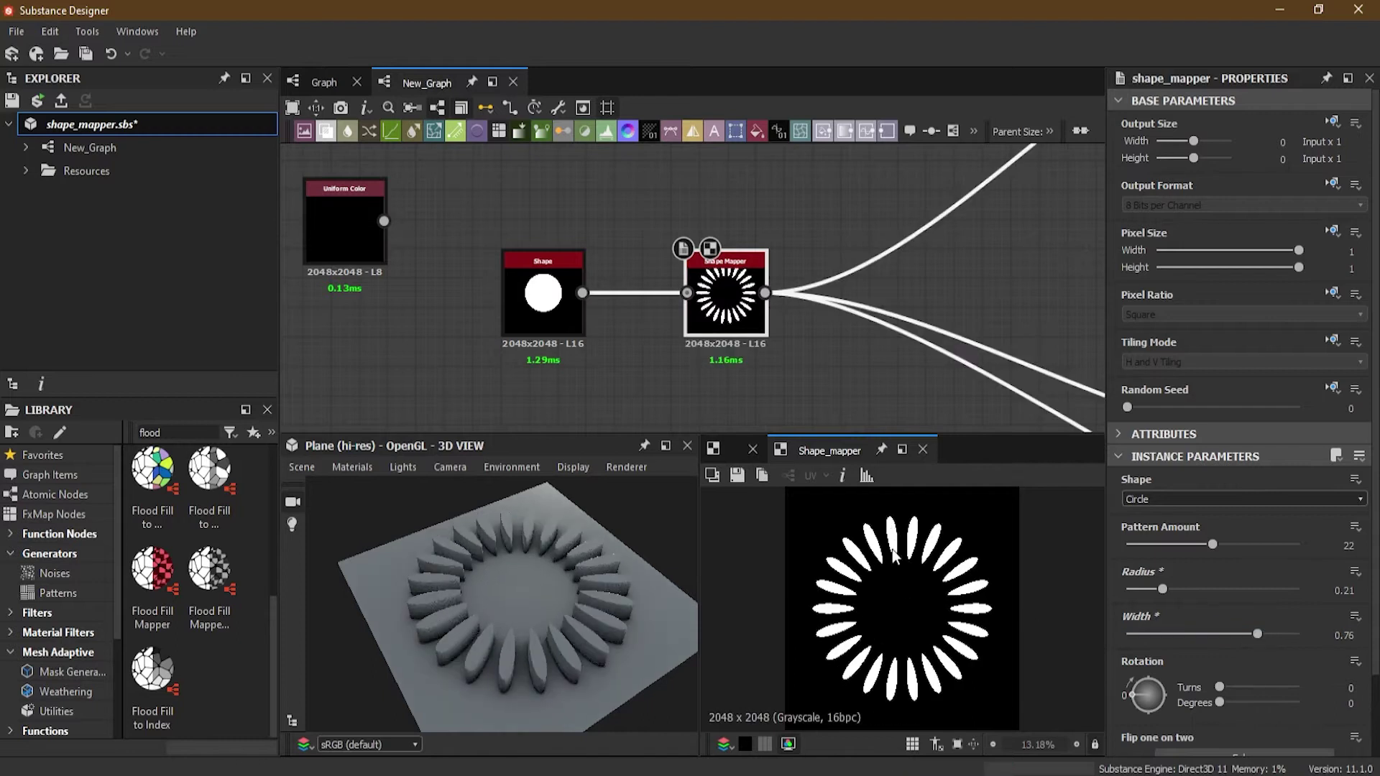
pyautogui.moveTo(1257, 634)
pyautogui.mouseDown()
pyautogui.moveTo(1321, 642)
pyautogui.moveTo(1200, 644)
pyautogui.moveTo(1277, 645)
pyautogui.mouseUp()
pyautogui.moveTo(1160, 591); pyautogui.dragTo(1136, 594)
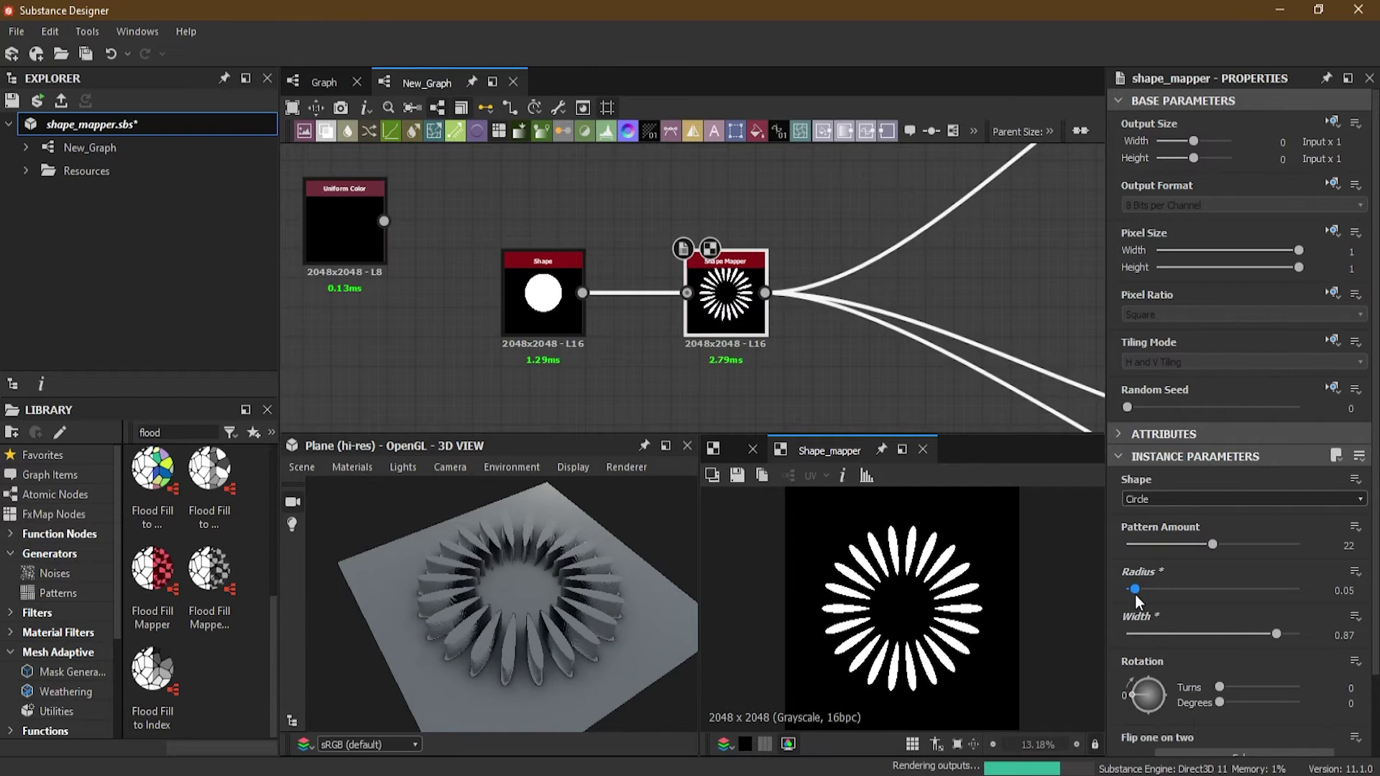
pyautogui.moveTo(1277, 635); pyautogui.dragTo(1300, 635)
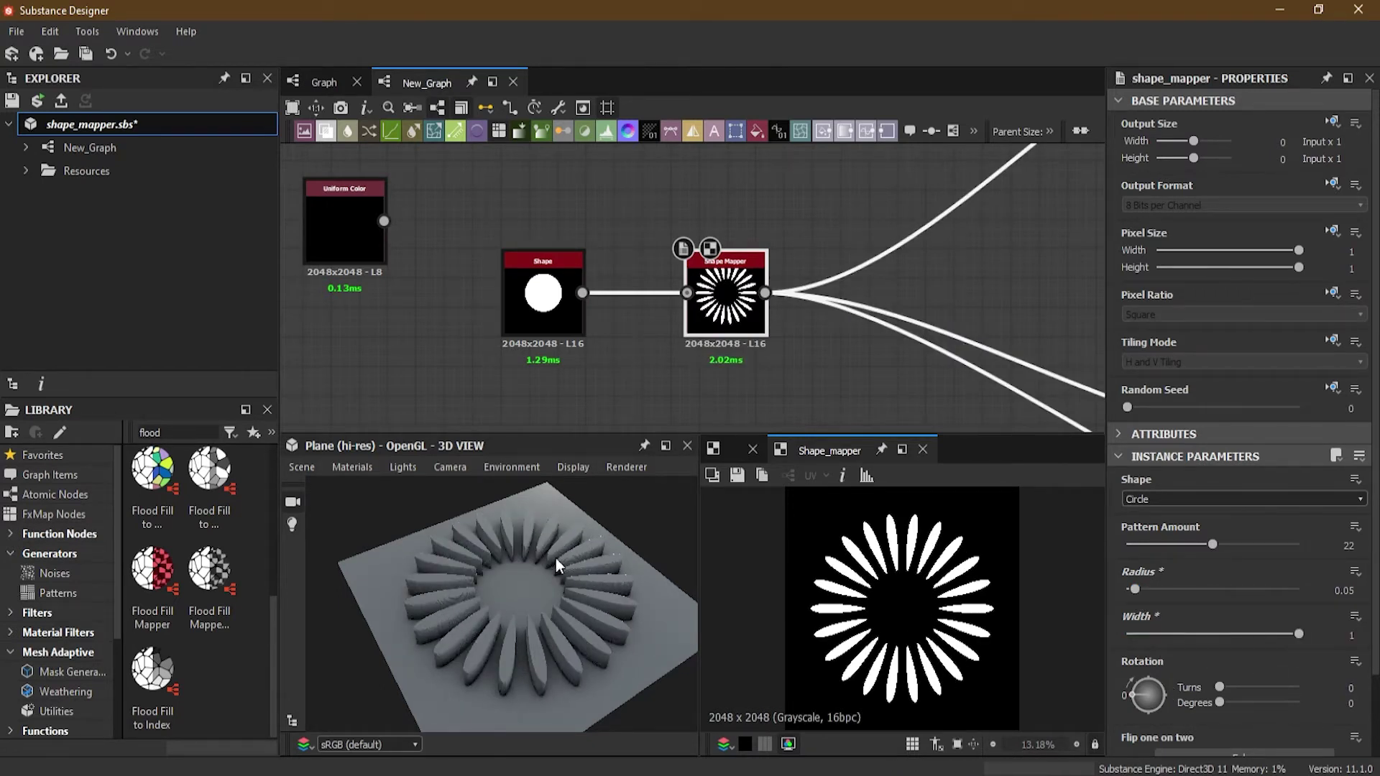
pyautogui.moveTo(555, 558); pyautogui.dragTo(538, 611)
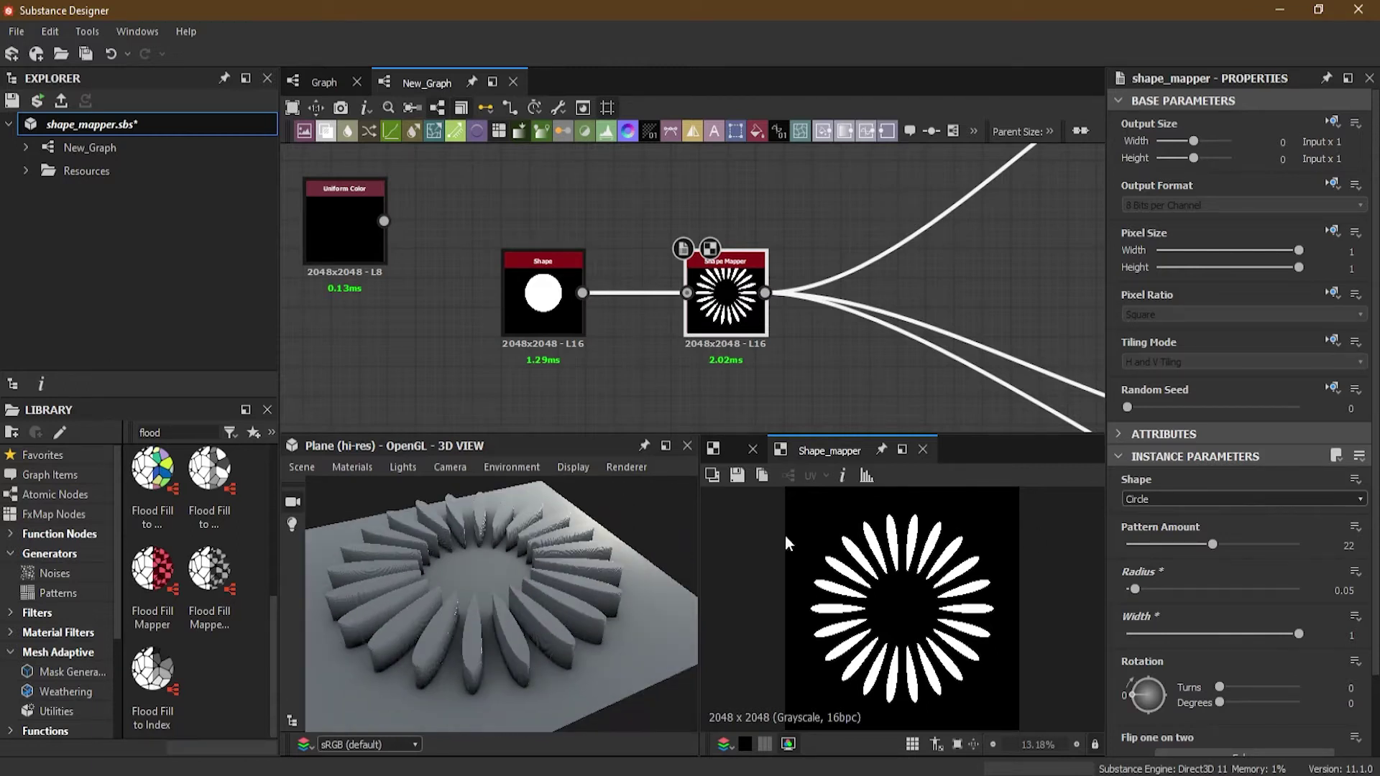
# Step: Change the Shape node's pattern to Paraboloid for rounded petals
pyautogui.click(565, 309)
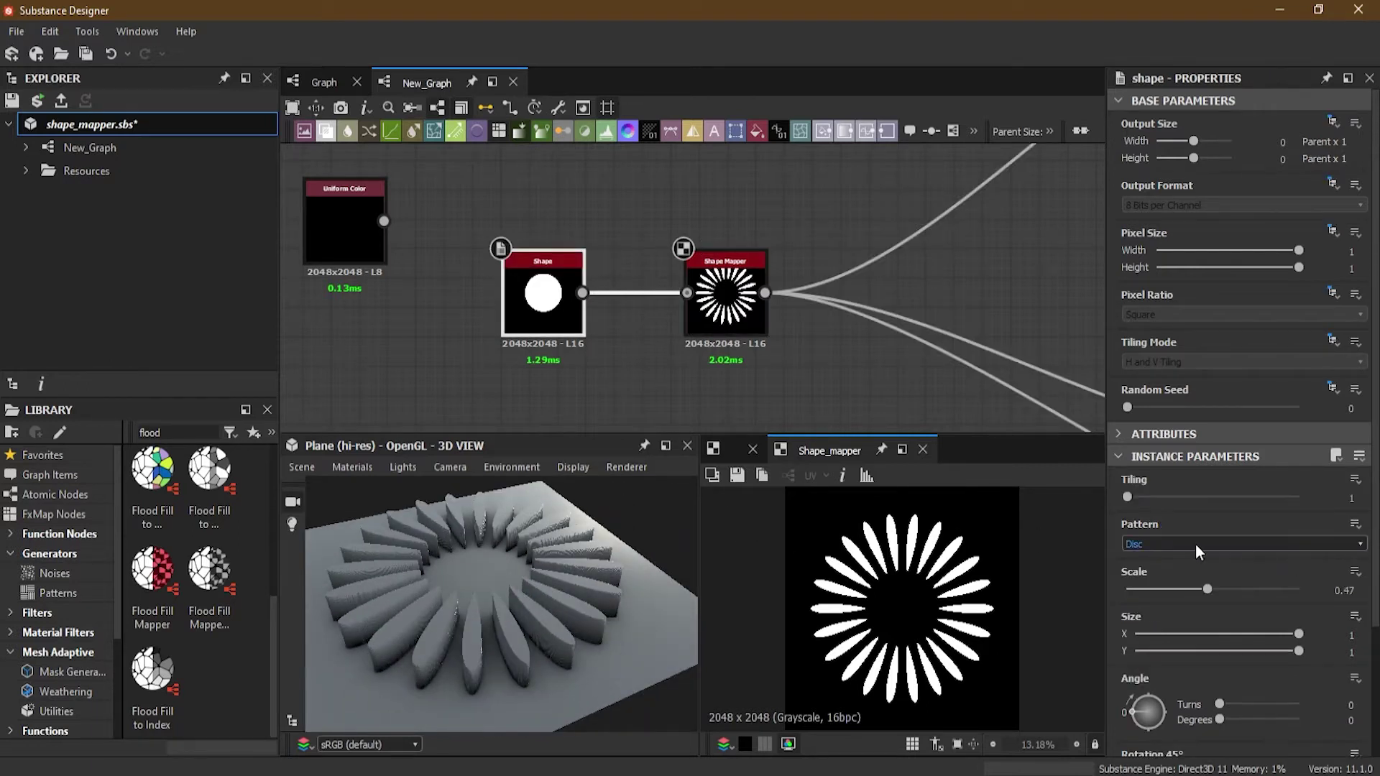
pyautogui.click(1196, 545)
pyautogui.click(1214, 581)
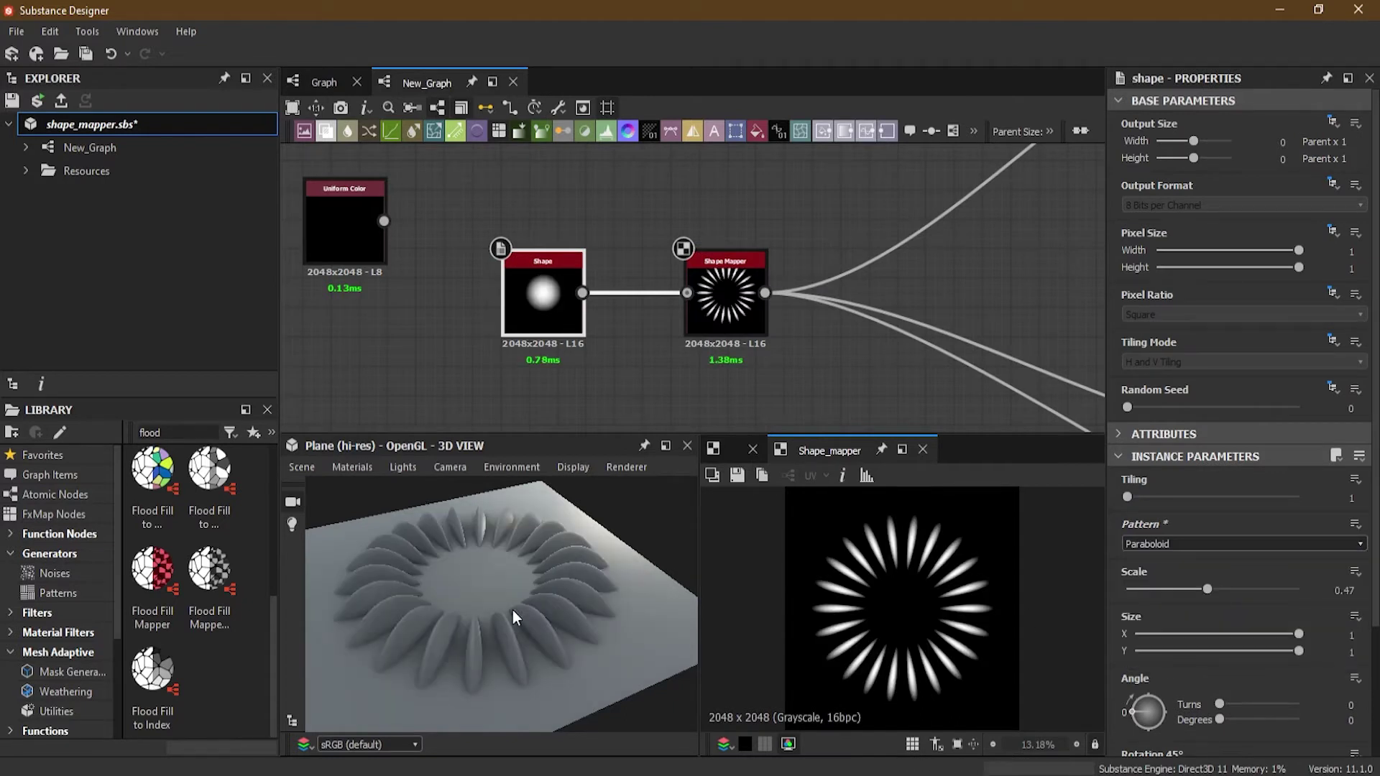
pyautogui.moveTo(514, 617); pyautogui.dragTo(690, 573)
# Step: Test Rotation and Flip one on two, then set Pattern Amount to 20 with flipping off
pyautogui.click(737, 310)
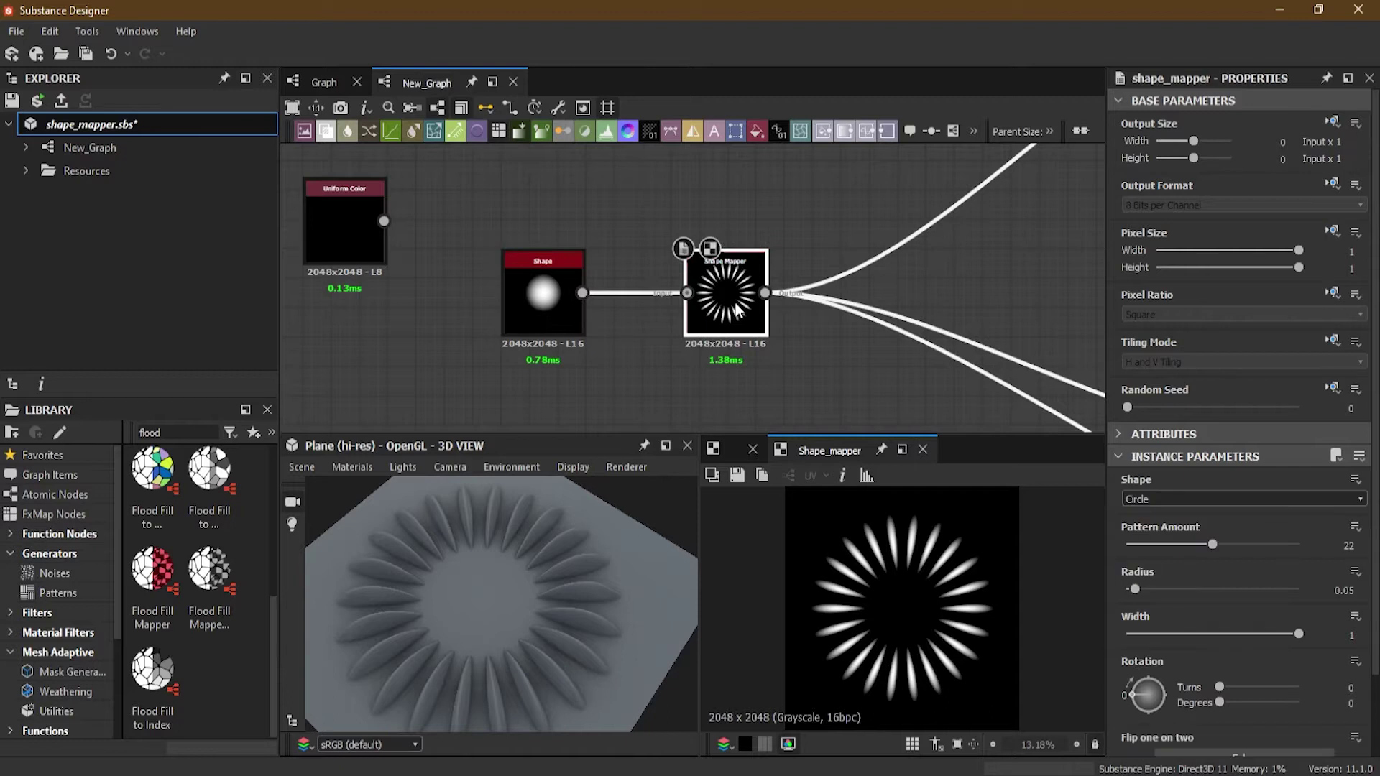
pyautogui.scroll(-1, 1179, 598)
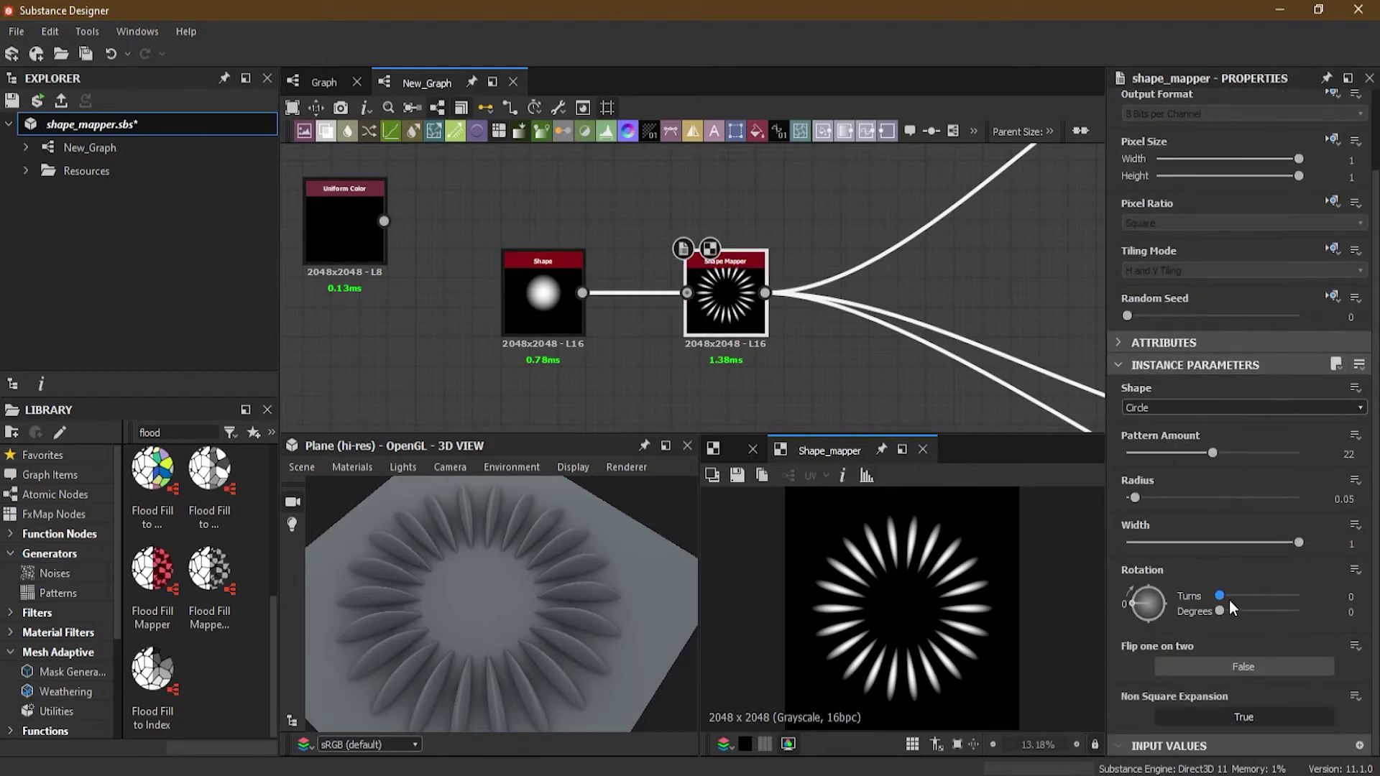
pyautogui.moveTo(1221, 595)
pyautogui.mouseDown()
pyautogui.moveTo(1265, 597)
pyautogui.moveTo(1211, 596)
pyautogui.mouseUp()
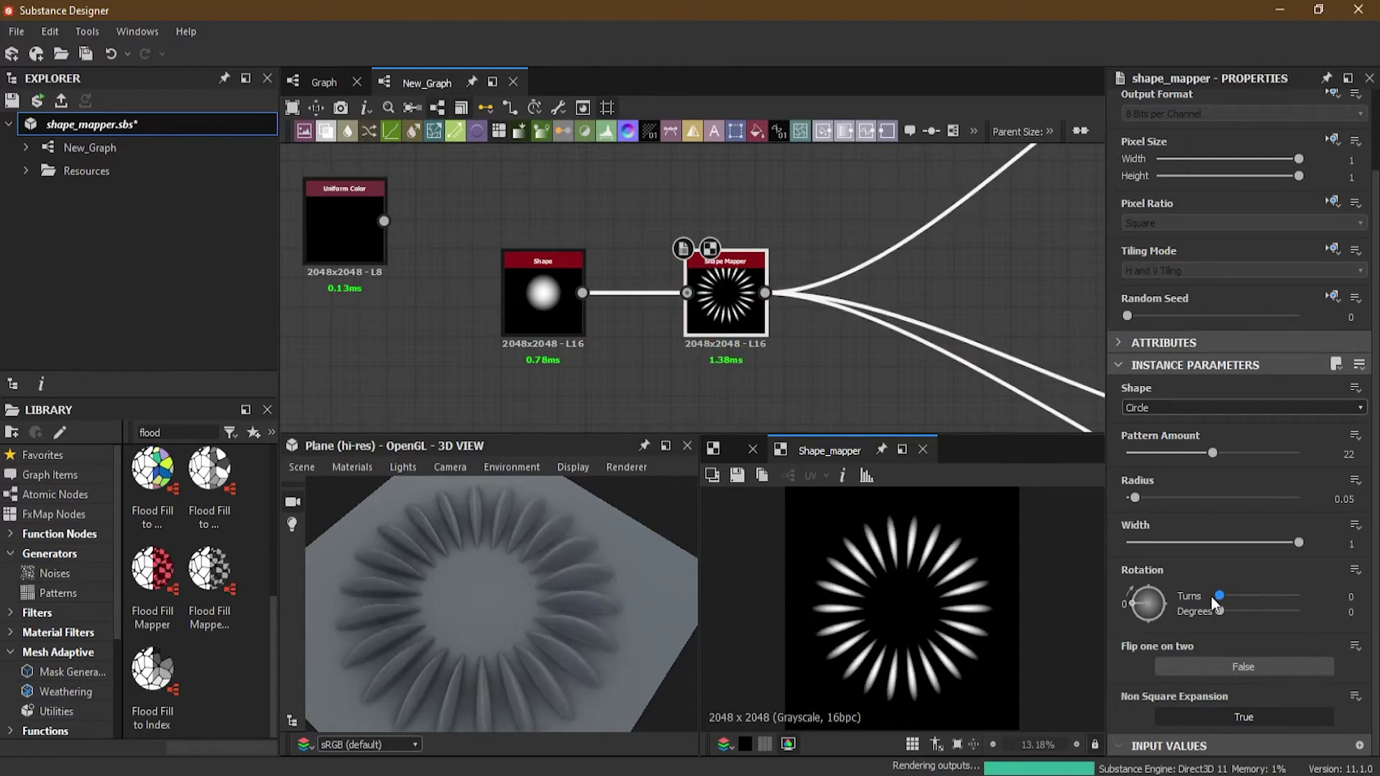
pyautogui.click(1201, 669)
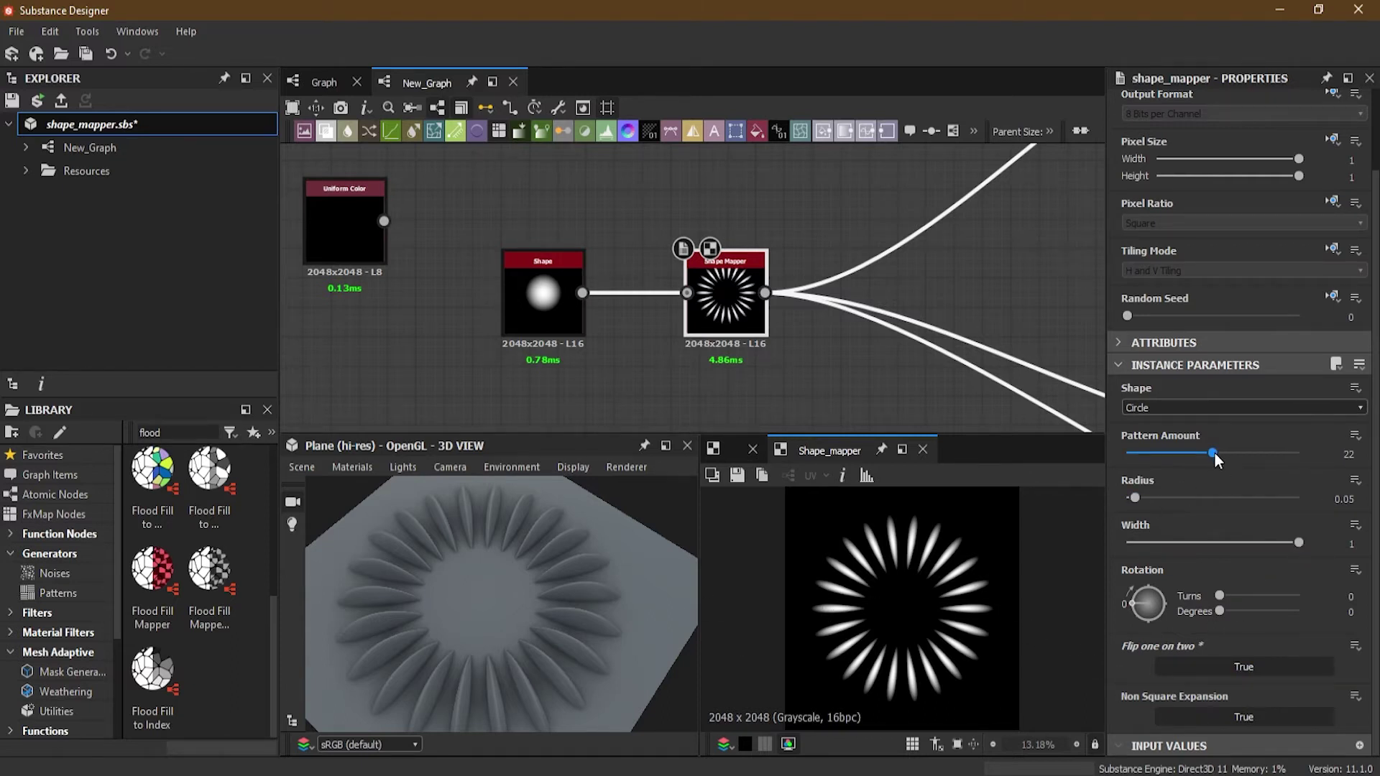
pyautogui.moveTo(1215, 453); pyautogui.dragTo(1206, 455)
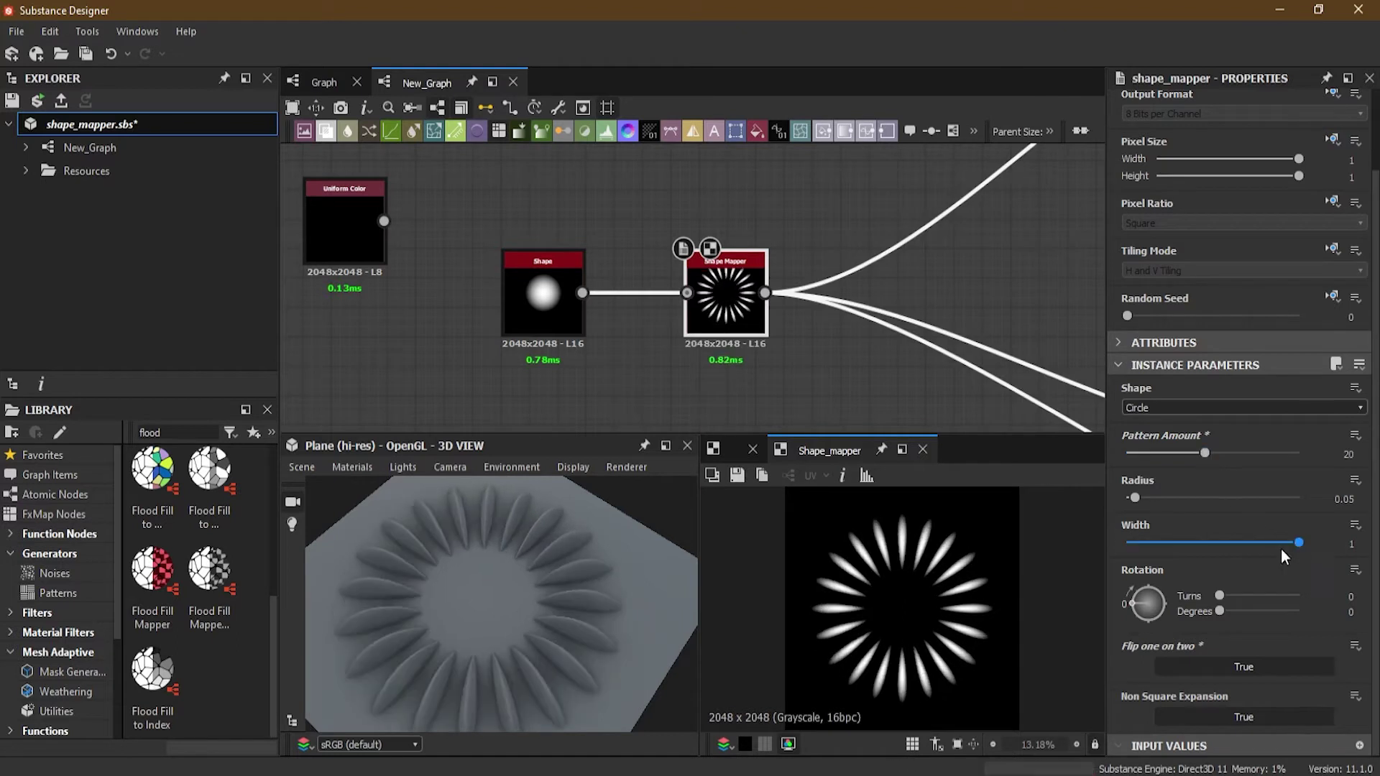
pyautogui.moveTo(1293, 542)
pyautogui.mouseDown()
pyautogui.moveTo(1230, 541)
pyautogui.moveTo(1303, 543)
pyautogui.mouseUp()
pyautogui.click(1260, 667)
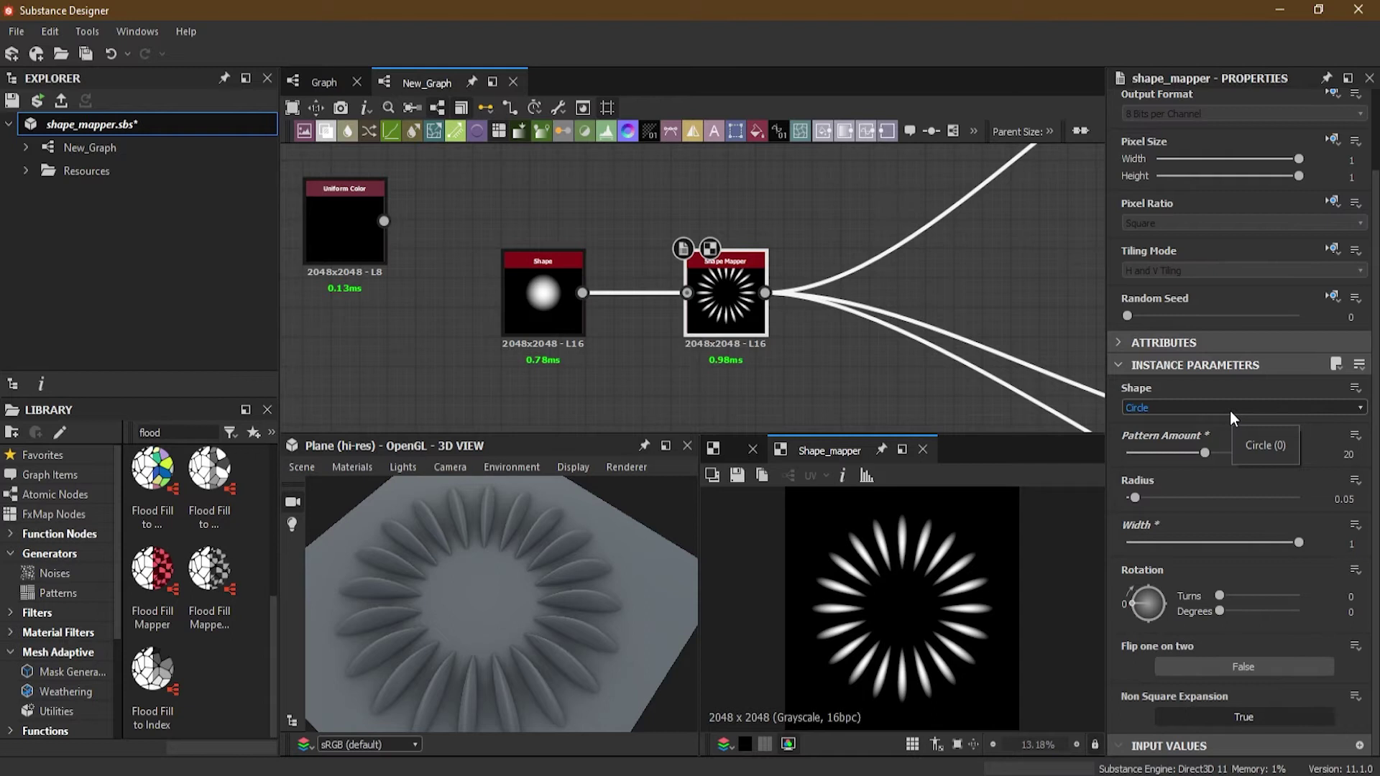
# Step: Lay the shapes out along a Polygon and make the source Shape a Square
pyautogui.click(1150, 408)
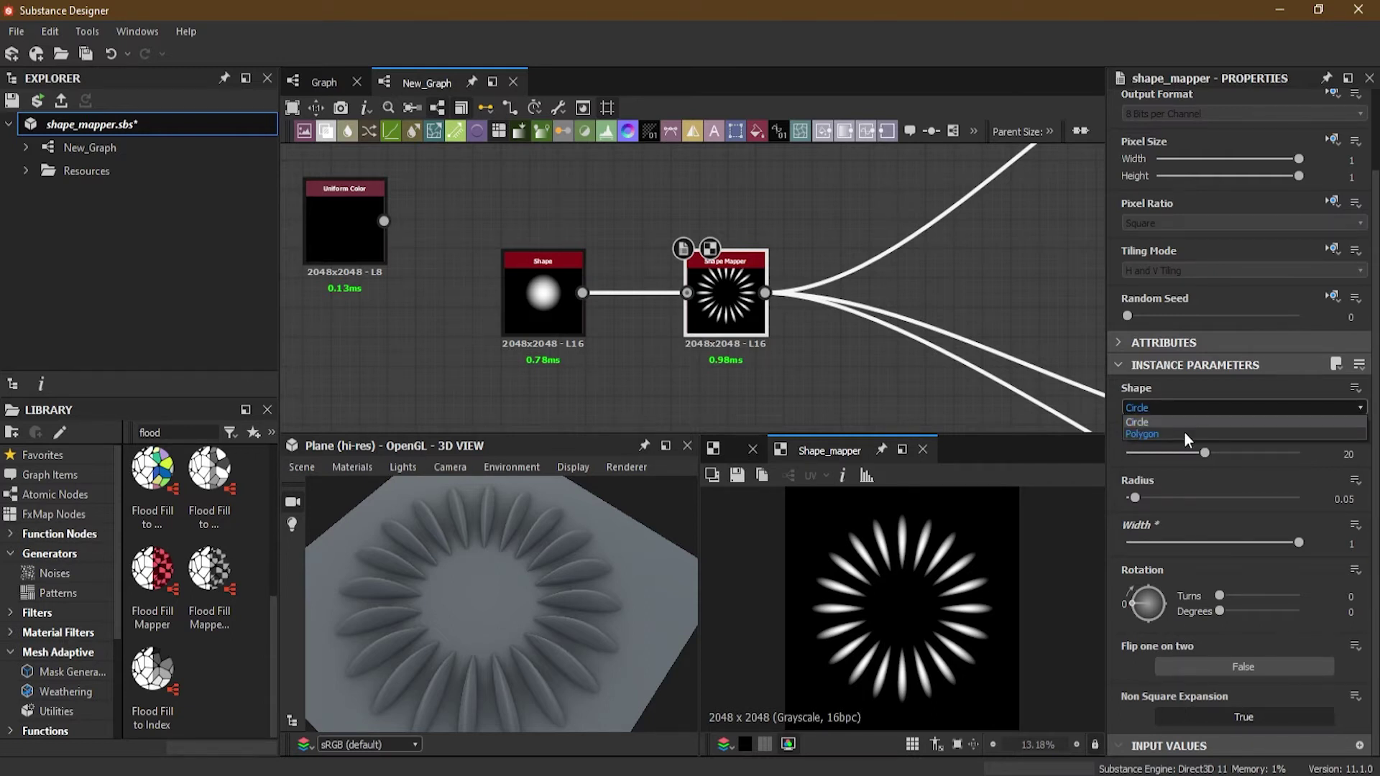
pyautogui.click(1177, 433)
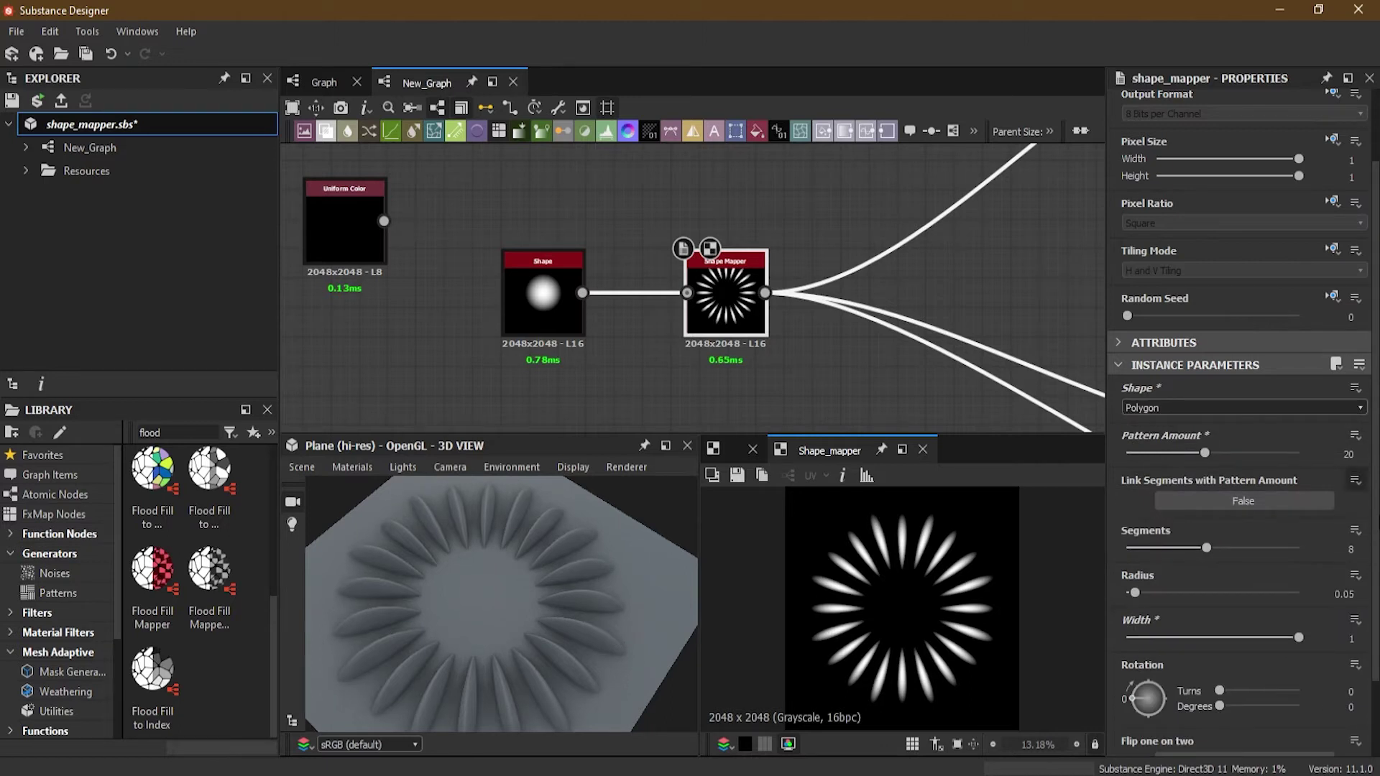
pyautogui.click(558, 307)
pyautogui.click(1171, 452)
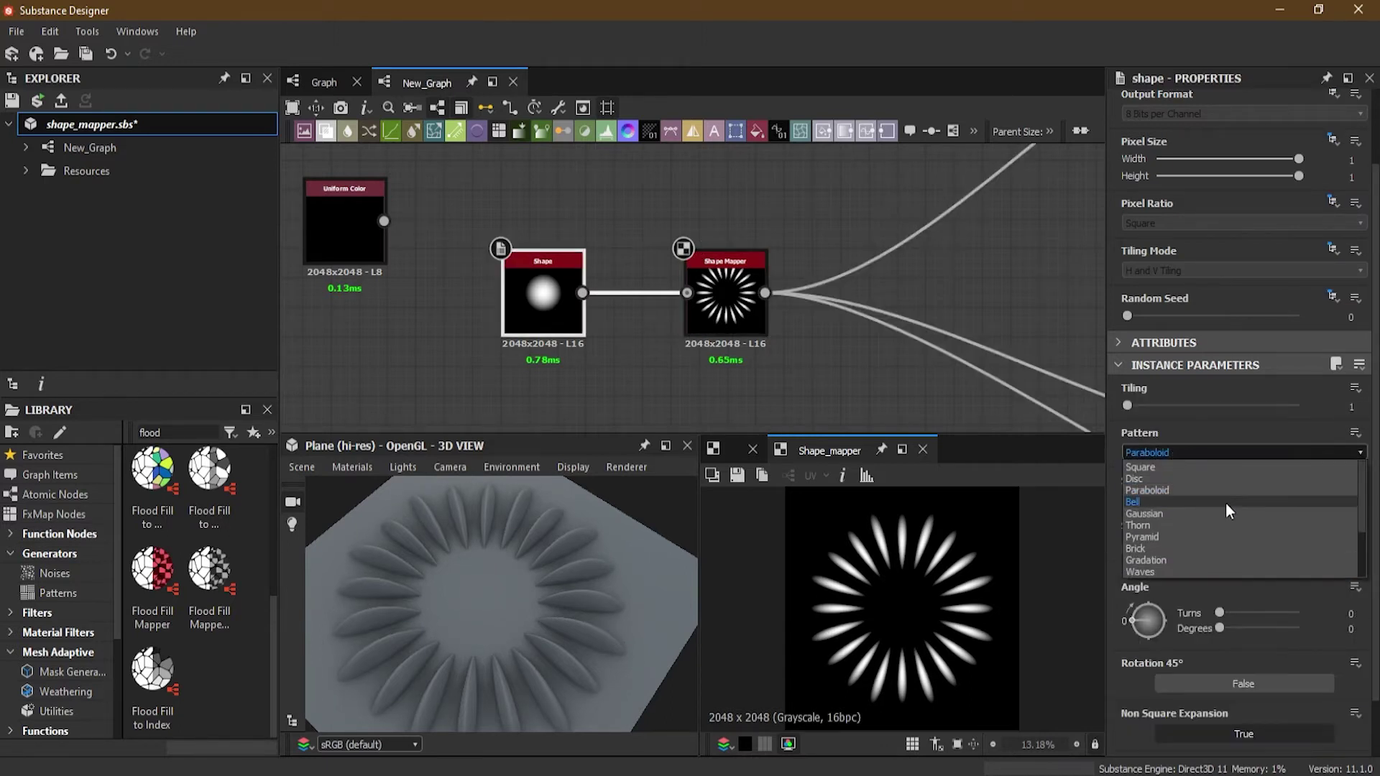
pyautogui.click(1182, 467)
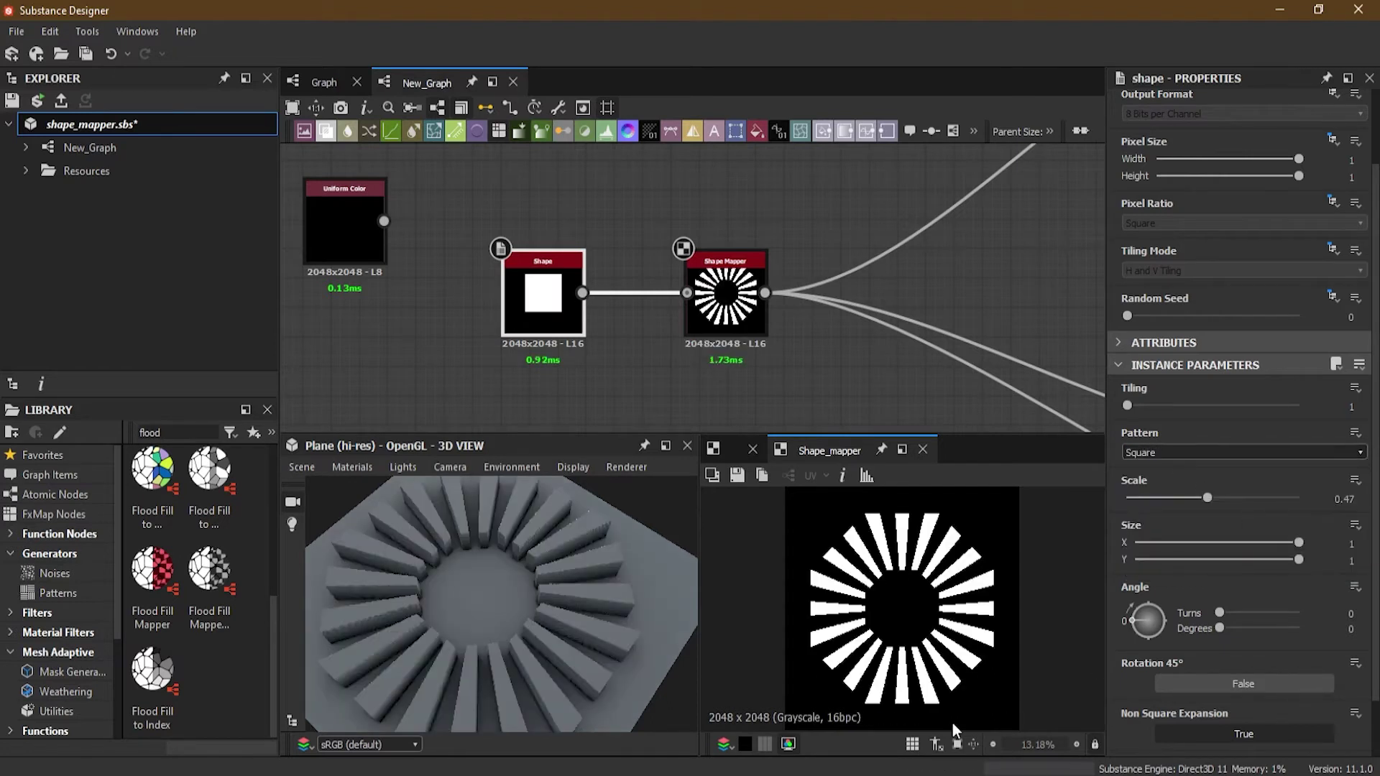
pyautogui.click(726, 302)
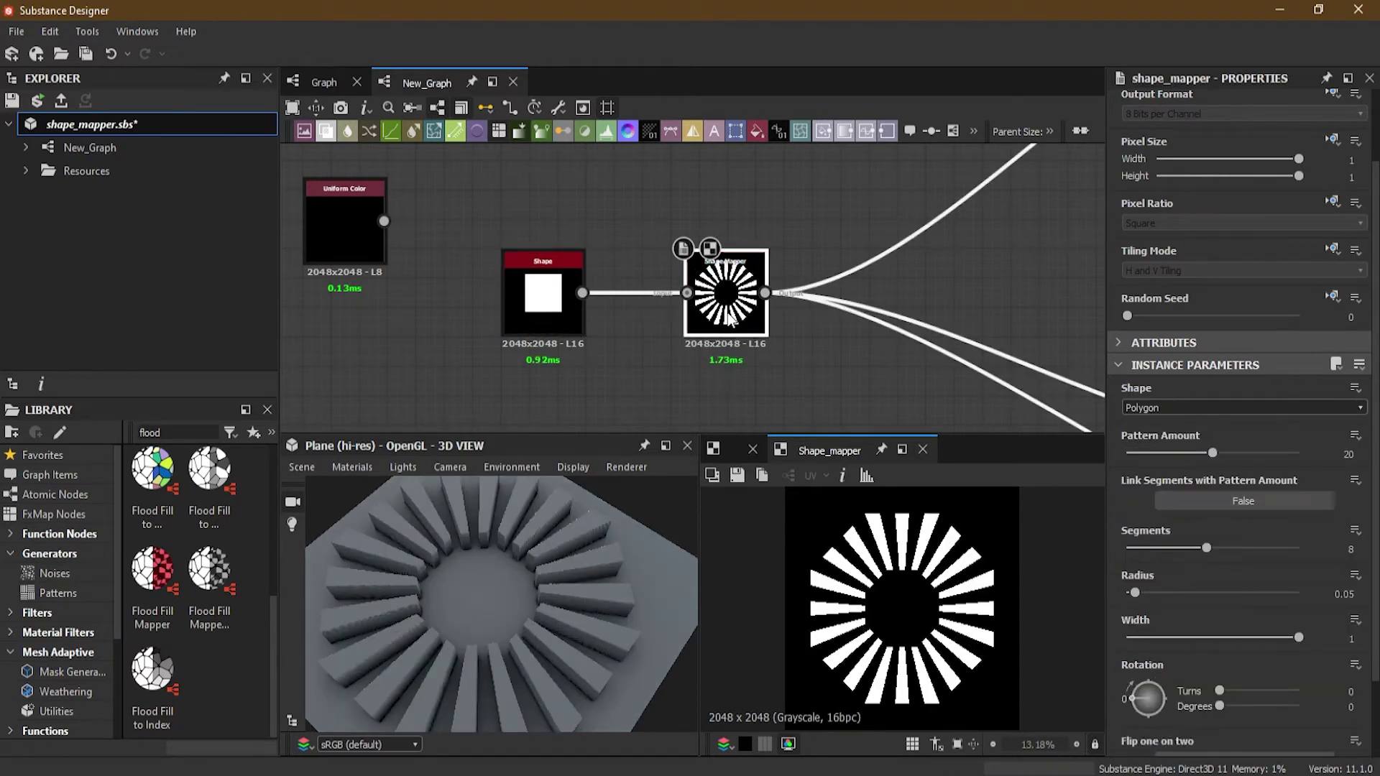
pyautogui.moveTo(606, 650); pyautogui.dragTo(531, 620)
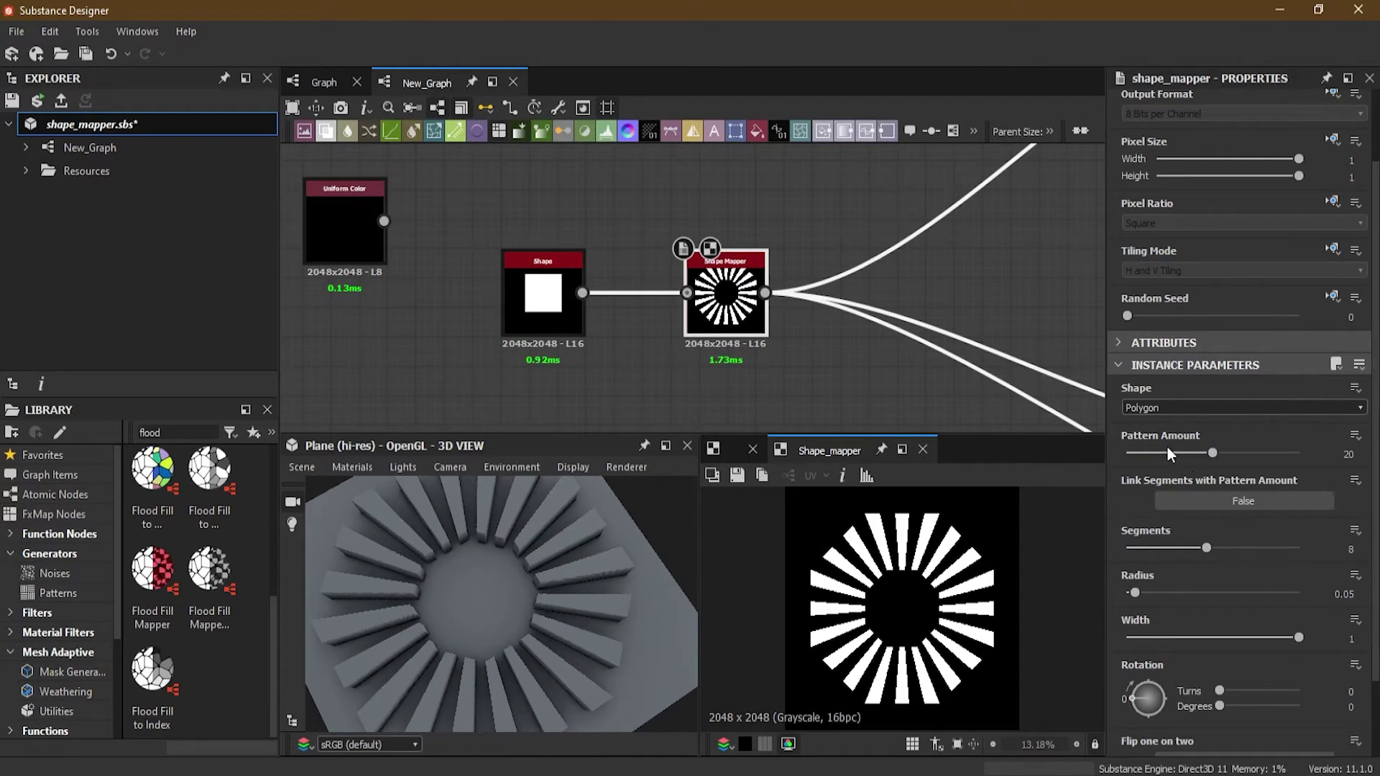
# Step: Toggle Link Segments on and off and raise Pattern Amount to 29 spokes
pyautogui.click(1217, 503)
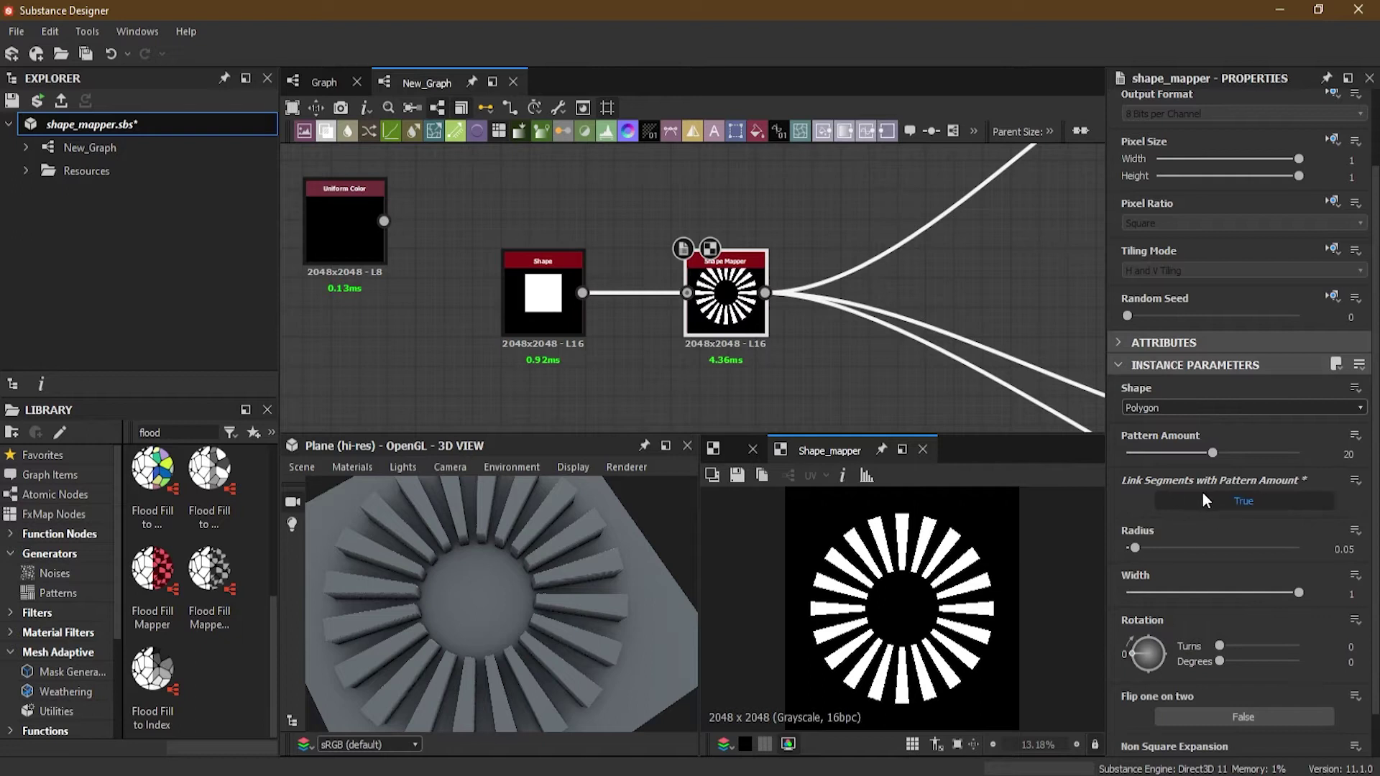
pyautogui.click(1259, 499)
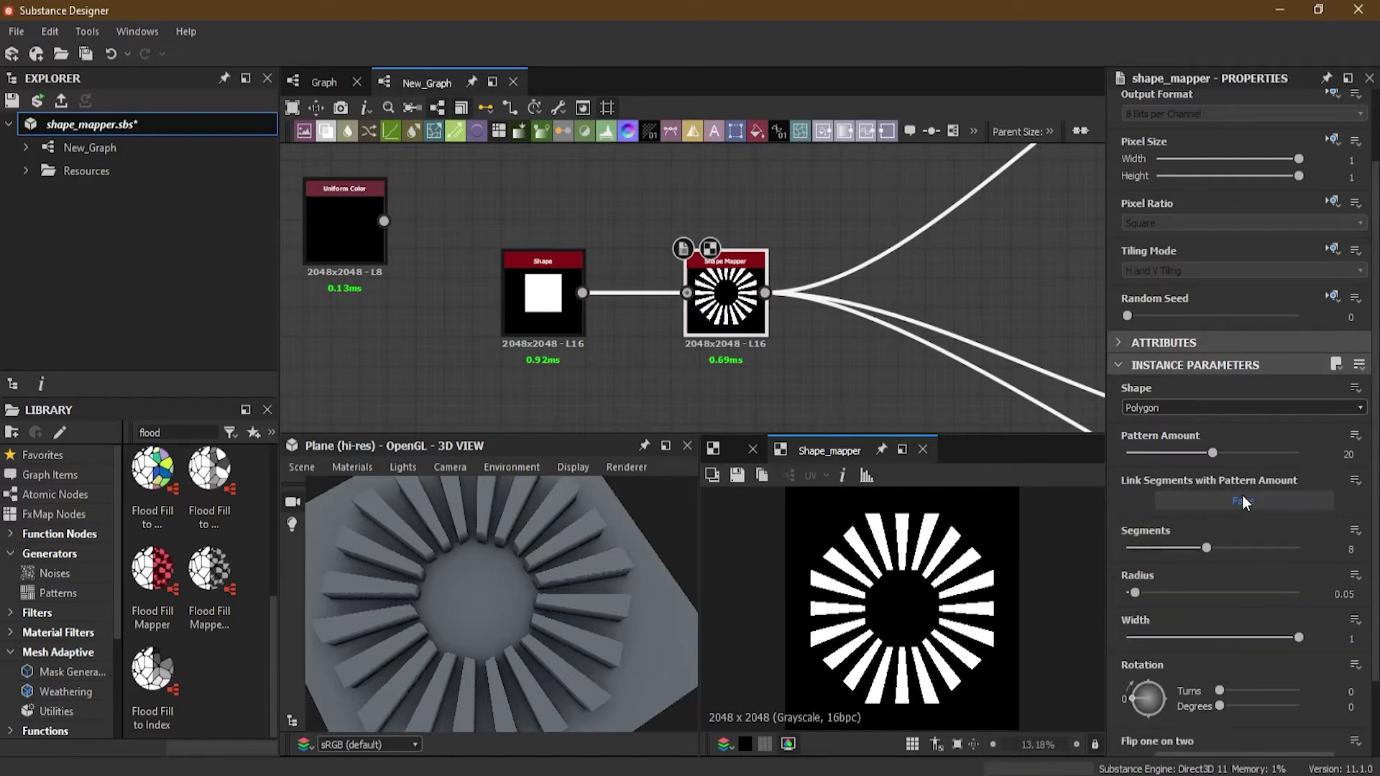
pyautogui.click(1242, 498)
pyautogui.moveTo(1214, 453)
pyautogui.mouseDown()
pyautogui.moveTo(1262, 453)
pyautogui.moveTo(1218, 455)
pyautogui.mouseUp()
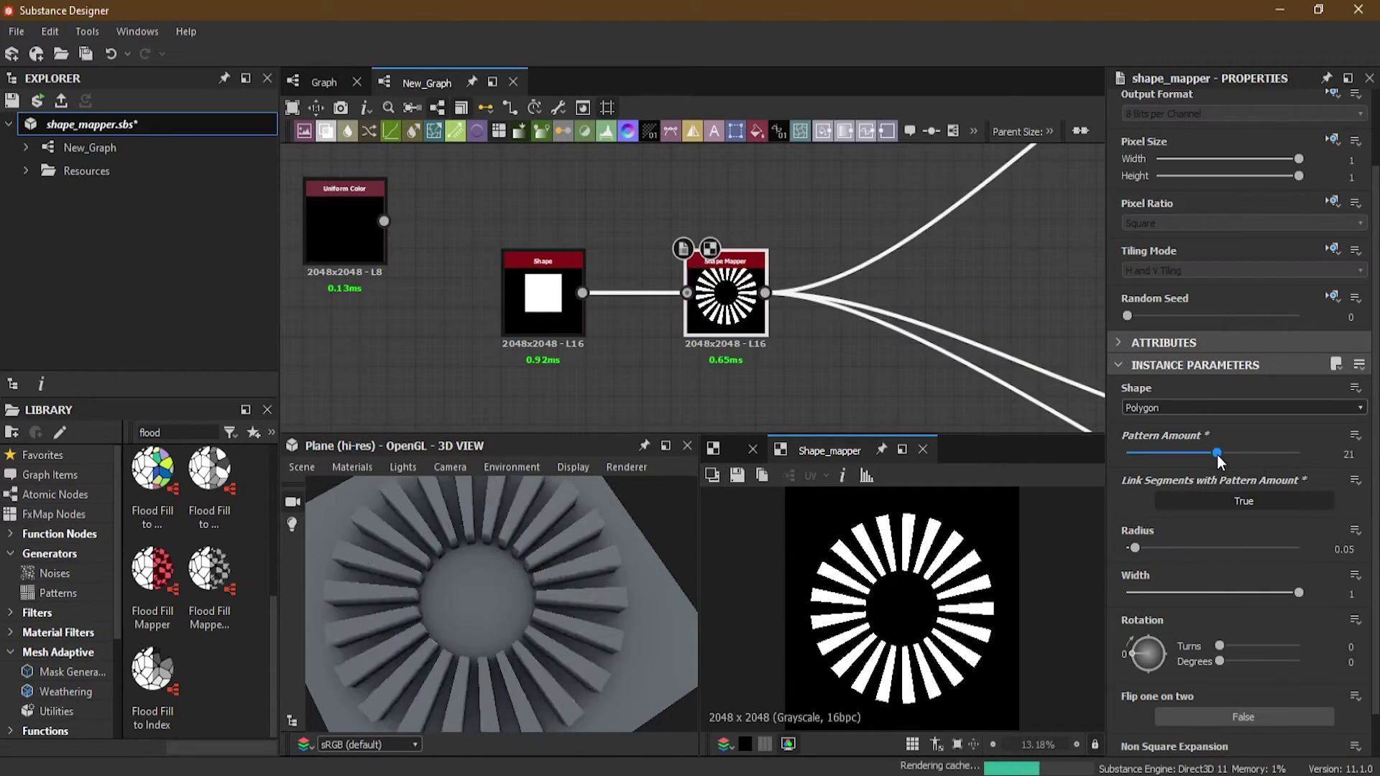
pyautogui.click(1226, 500)
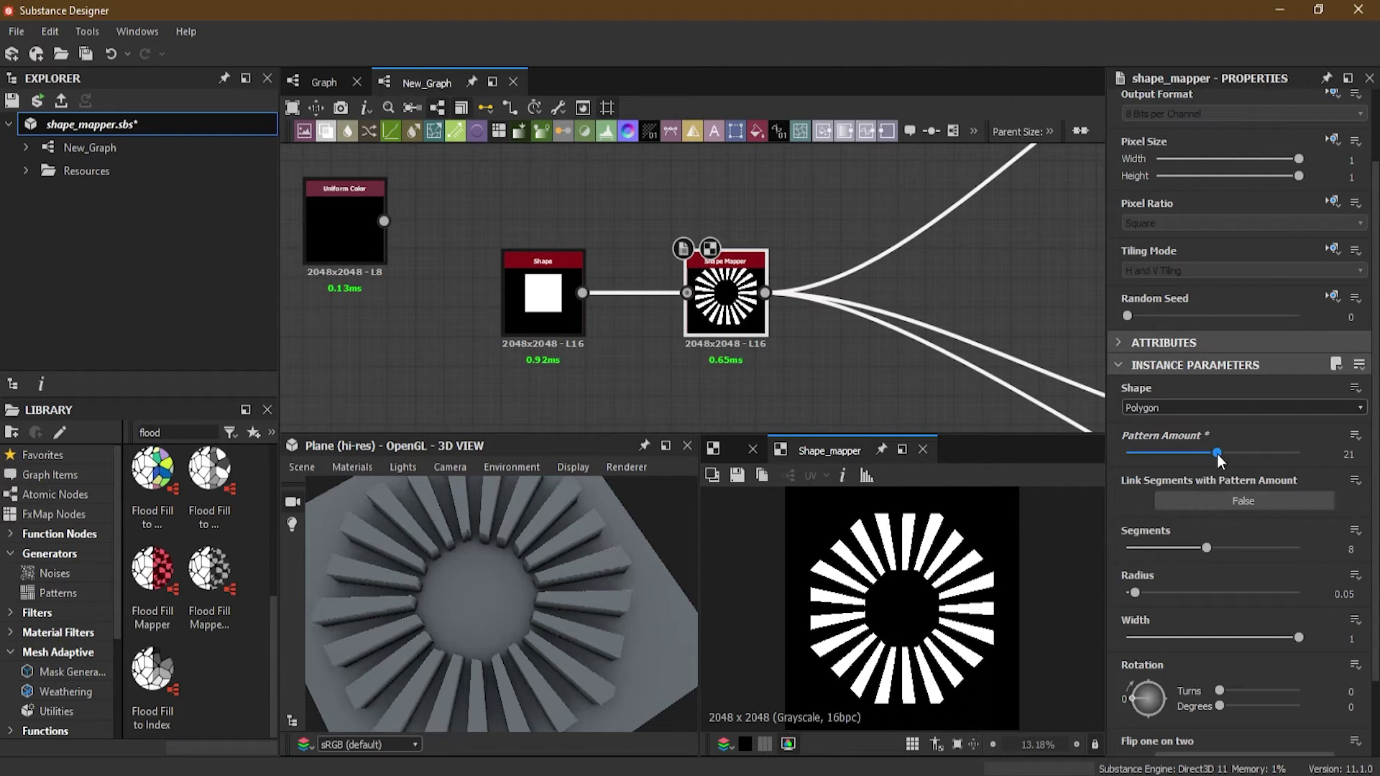
pyautogui.moveTo(1218, 455); pyautogui.dragTo(1253, 457)
pyautogui.moveTo(633, 546); pyautogui.dragTo(549, 622)
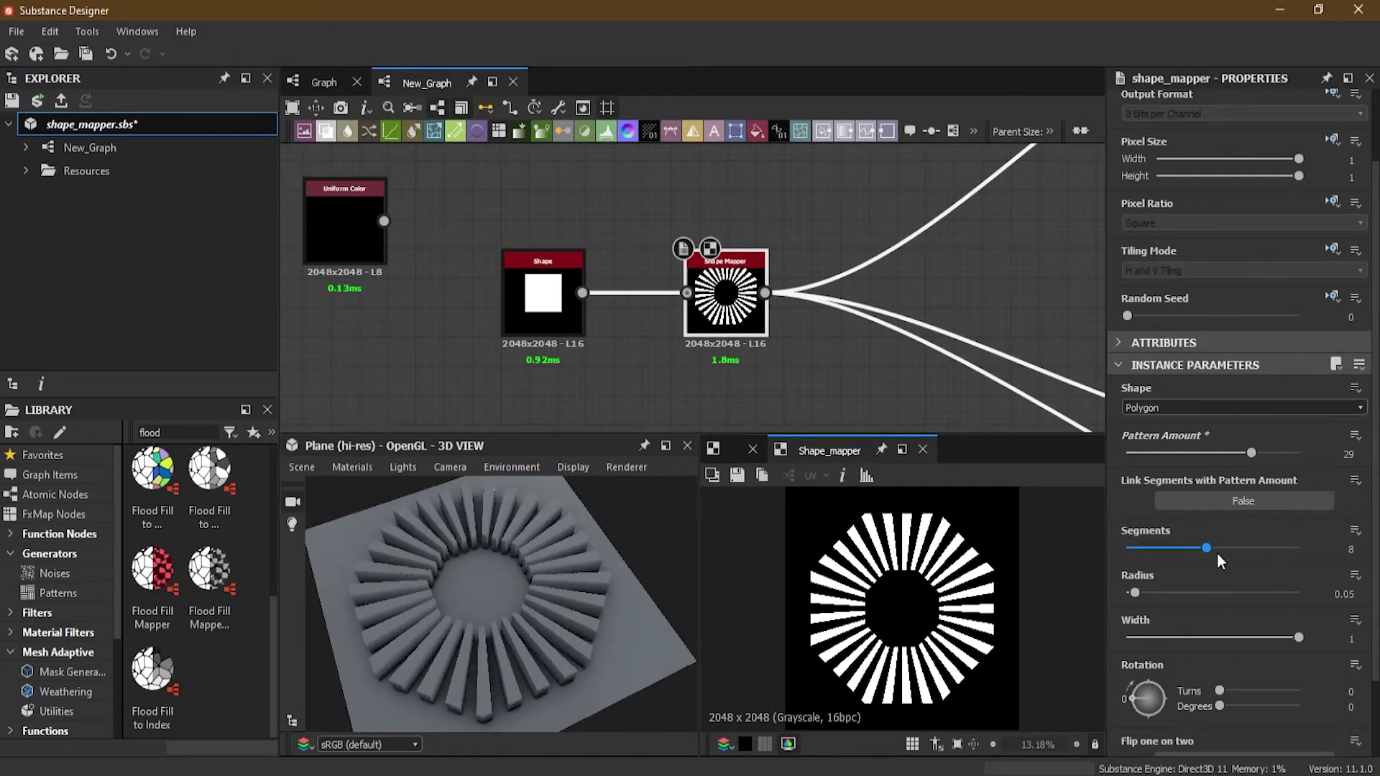
# Step: Experiment with 14 polygon segments, radius 0.03 and bar width around 0.53
pyautogui.moveTo(1211, 546); pyautogui.dragTo(1150, 549)
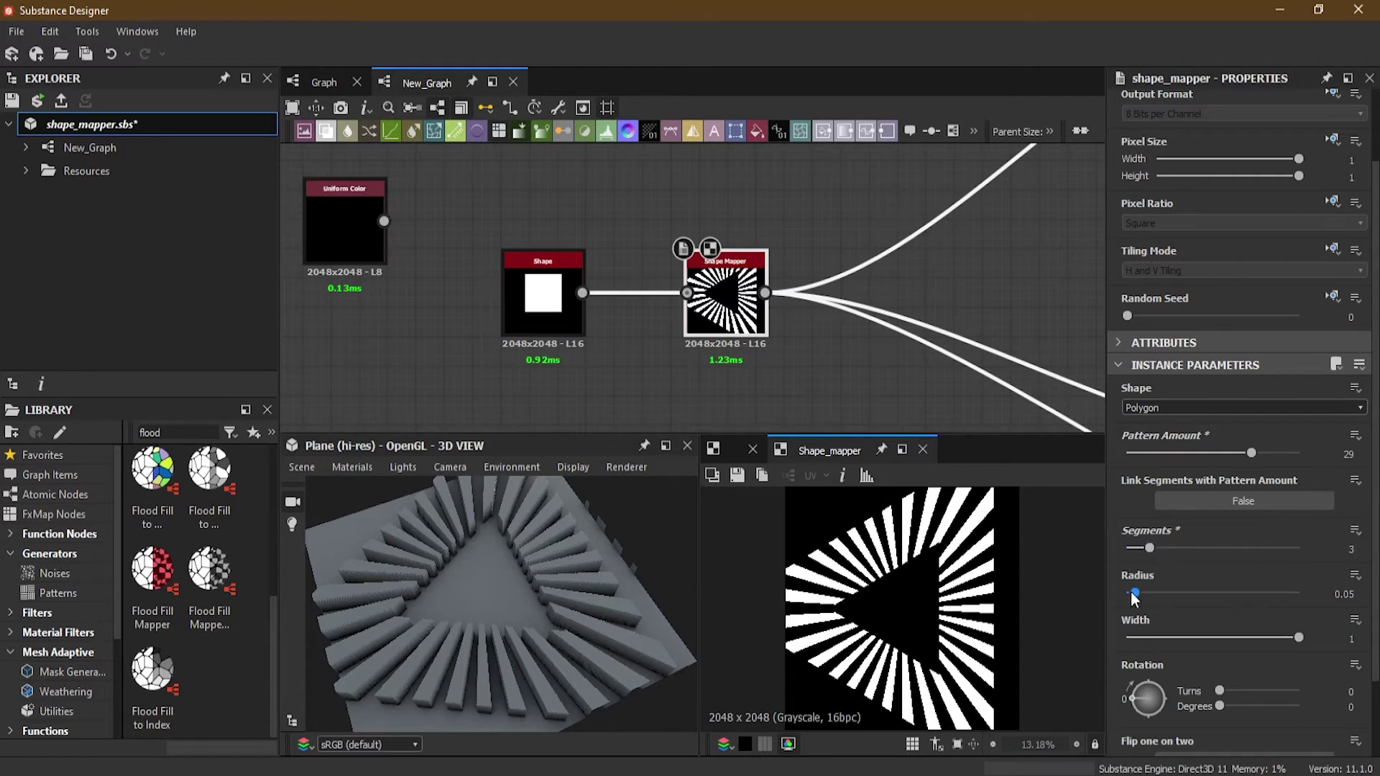
pyautogui.moveTo(1133, 595); pyautogui.dragTo(1131, 594)
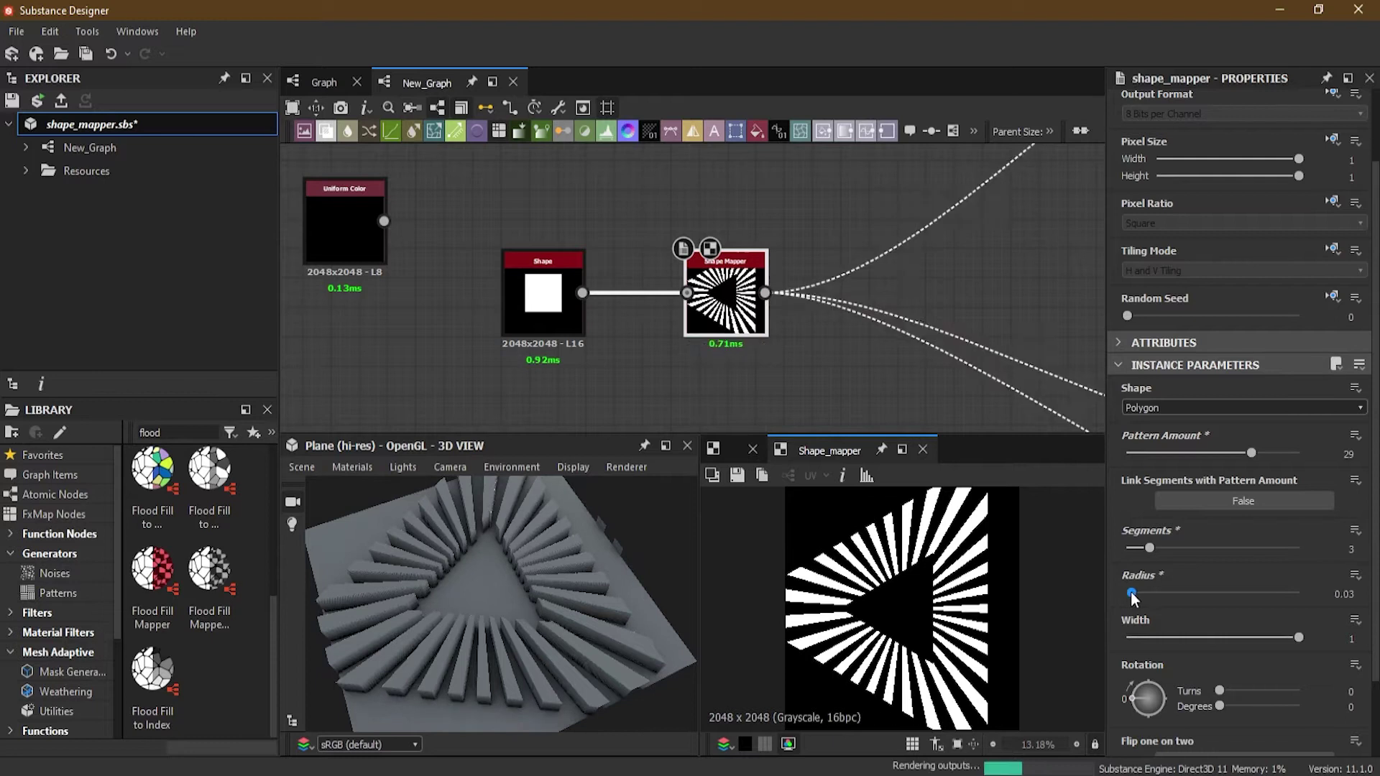
pyautogui.moveTo(1299, 637); pyautogui.dragTo(1218, 637)
pyautogui.moveTo(547, 601); pyautogui.dragTo(510, 598)
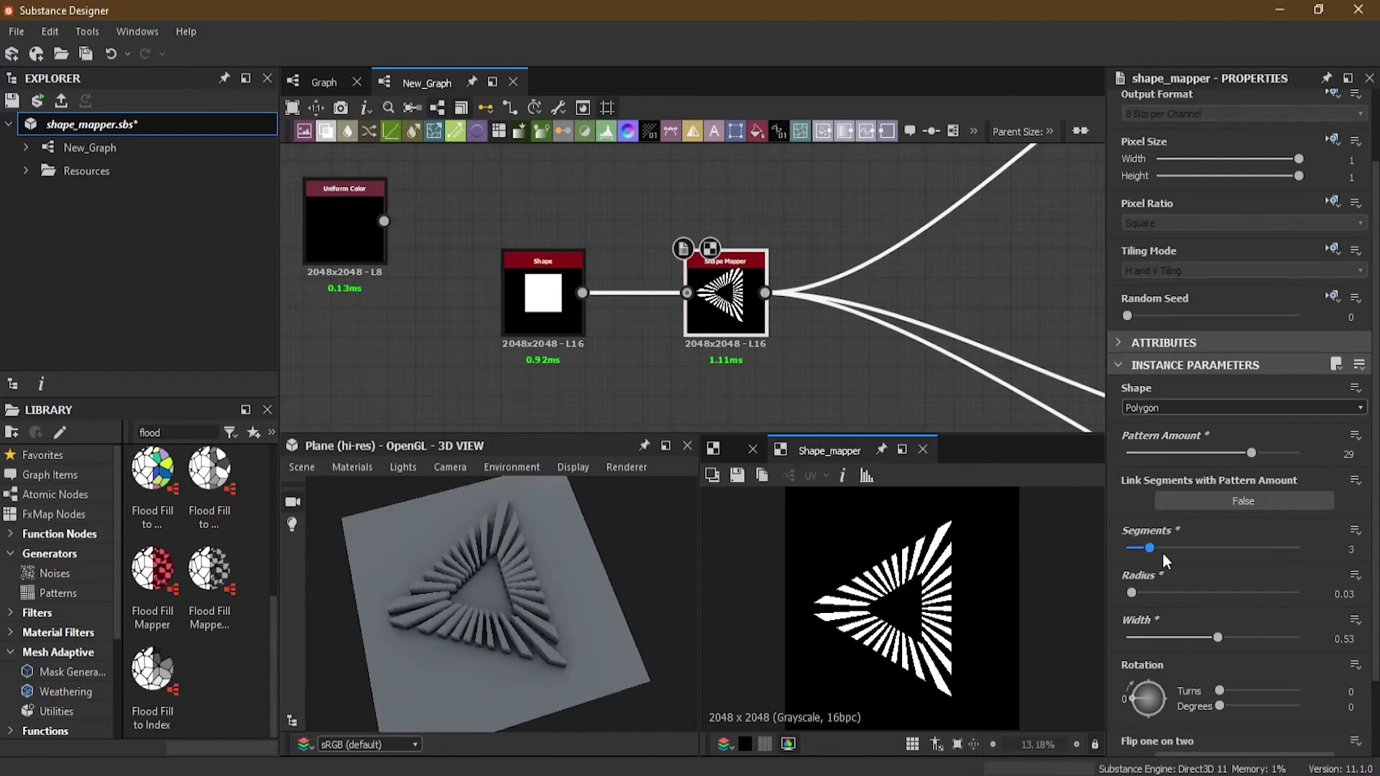
# Step: Settle on 6 segments, Radius 0.2, bar Width 0.59 and zero rotation
pyautogui.moveTo(1150, 549); pyautogui.dragTo(1140, 549)
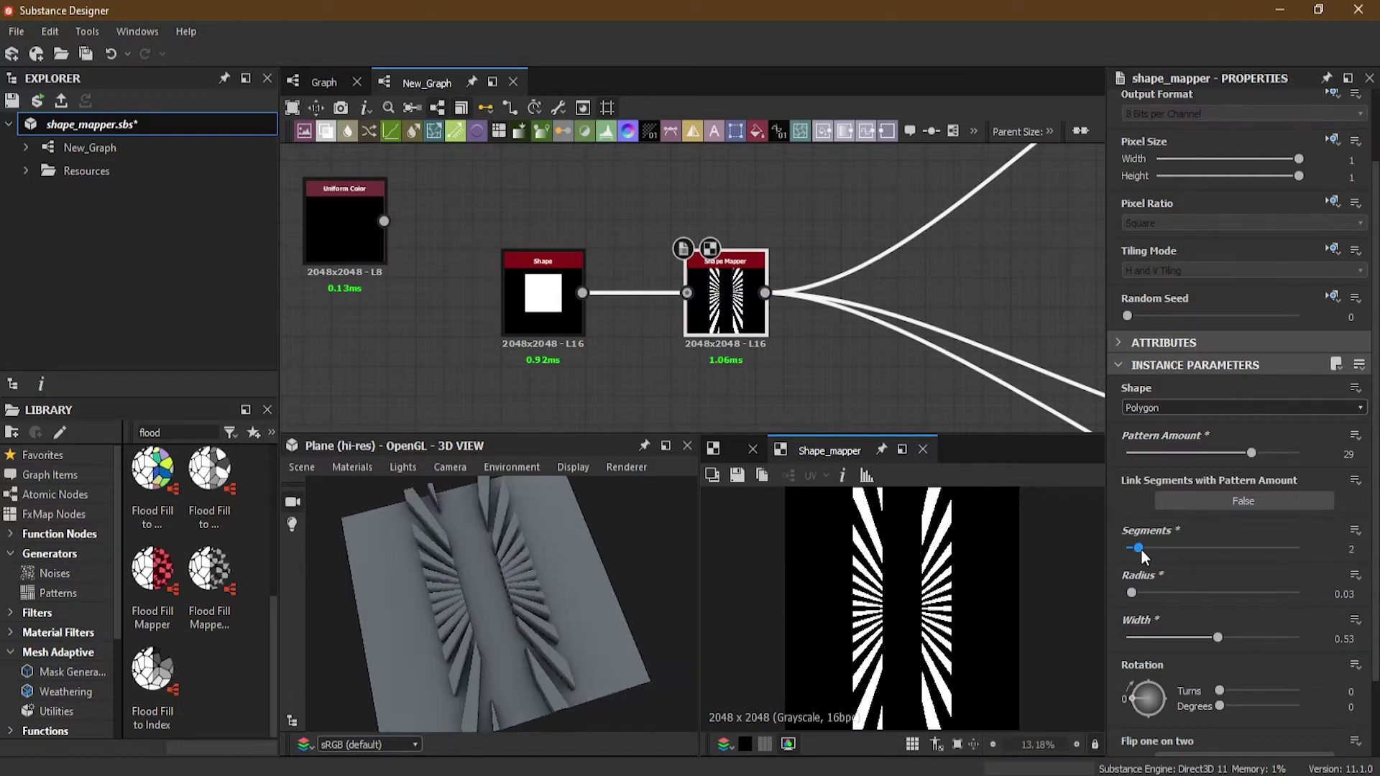
pyautogui.moveTo(1141, 549); pyautogui.dragTo(1184, 547)
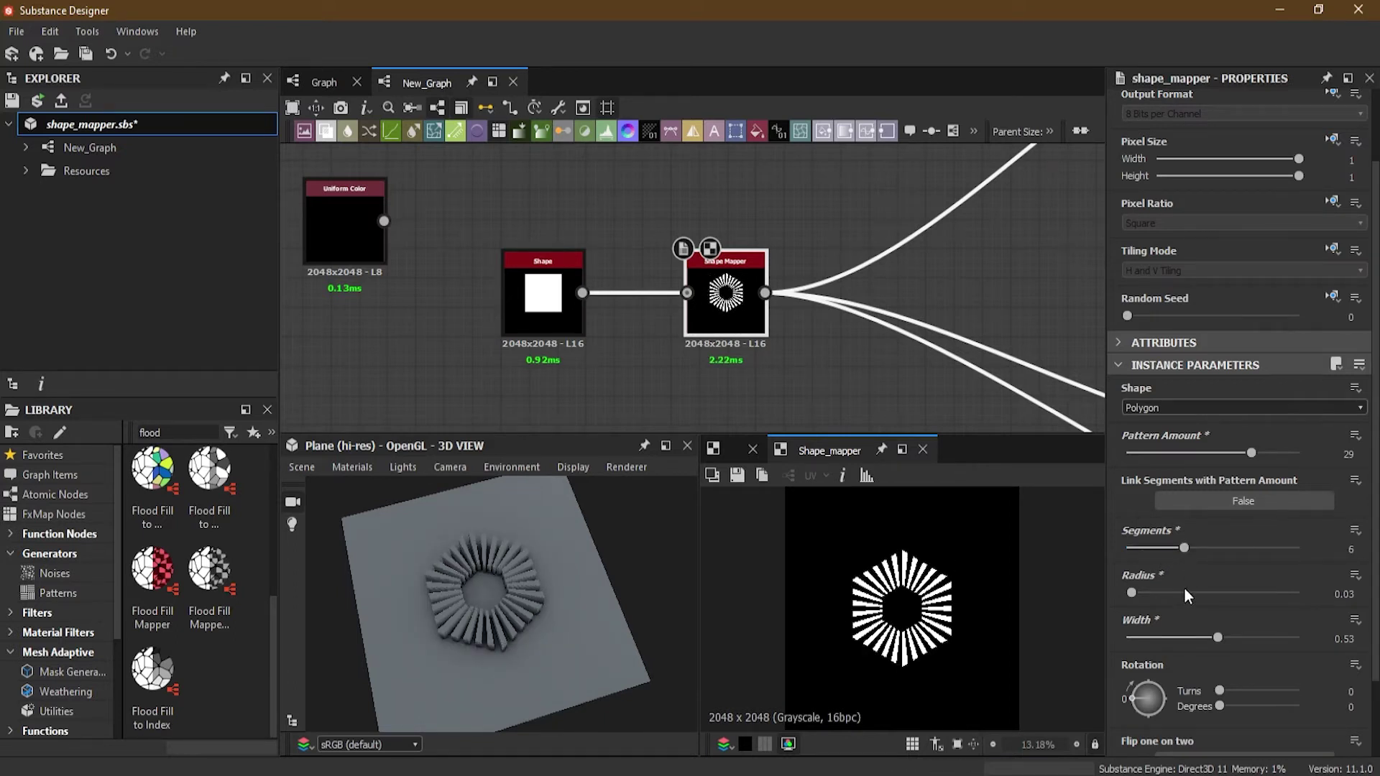
pyautogui.moveTo(1133, 594); pyautogui.dragTo(1162, 591)
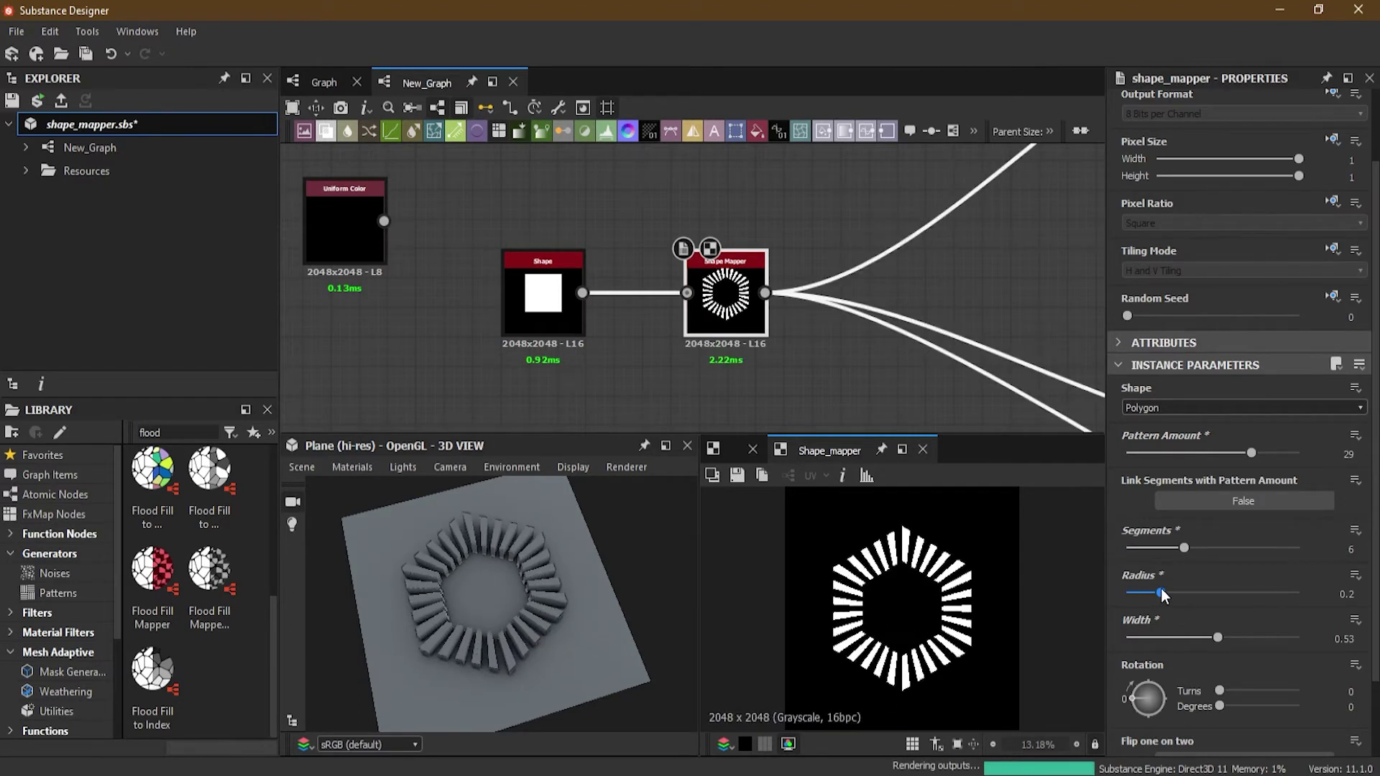
pyautogui.scroll(-2, 1179, 643)
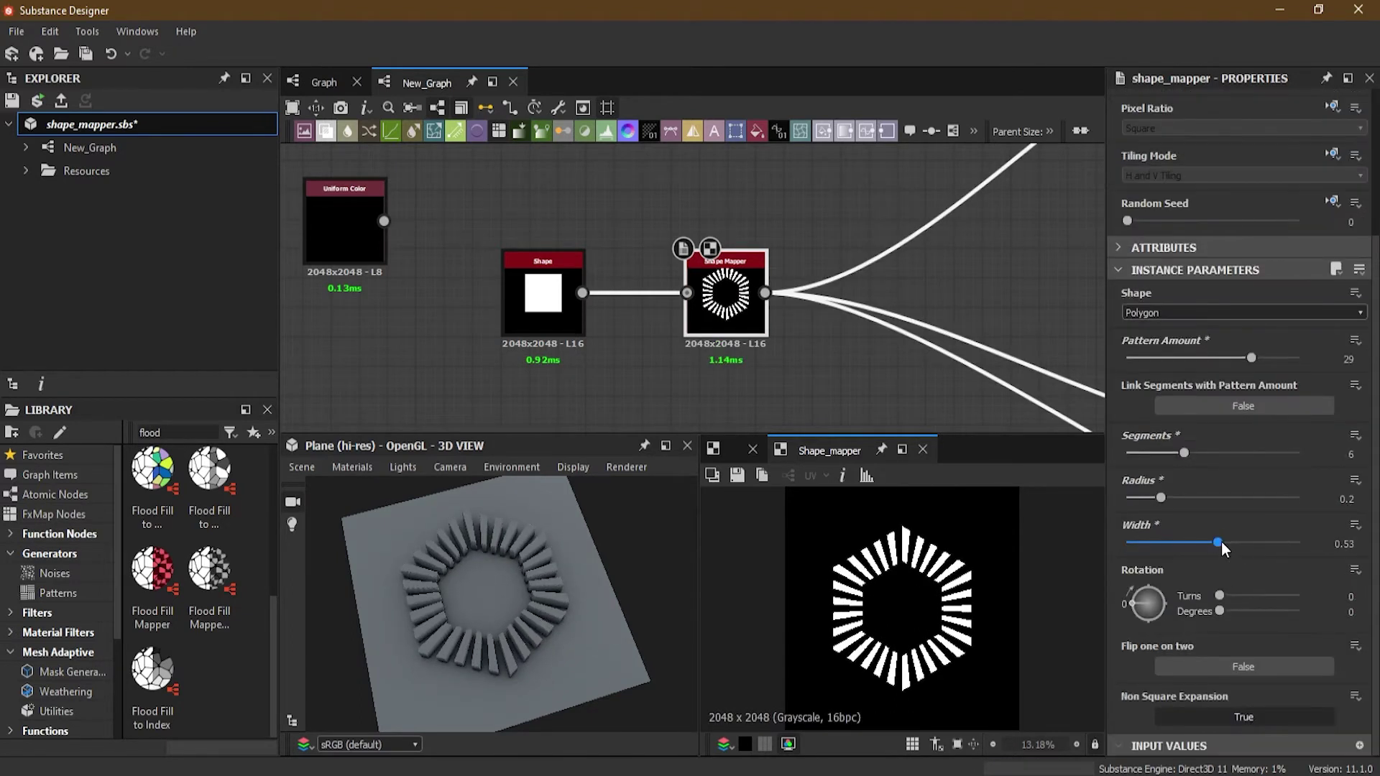
pyautogui.moveTo(1222, 541)
pyautogui.mouseDown()
pyautogui.moveTo(1257, 542)
pyautogui.moveTo(1228, 546)
pyautogui.mouseUp()
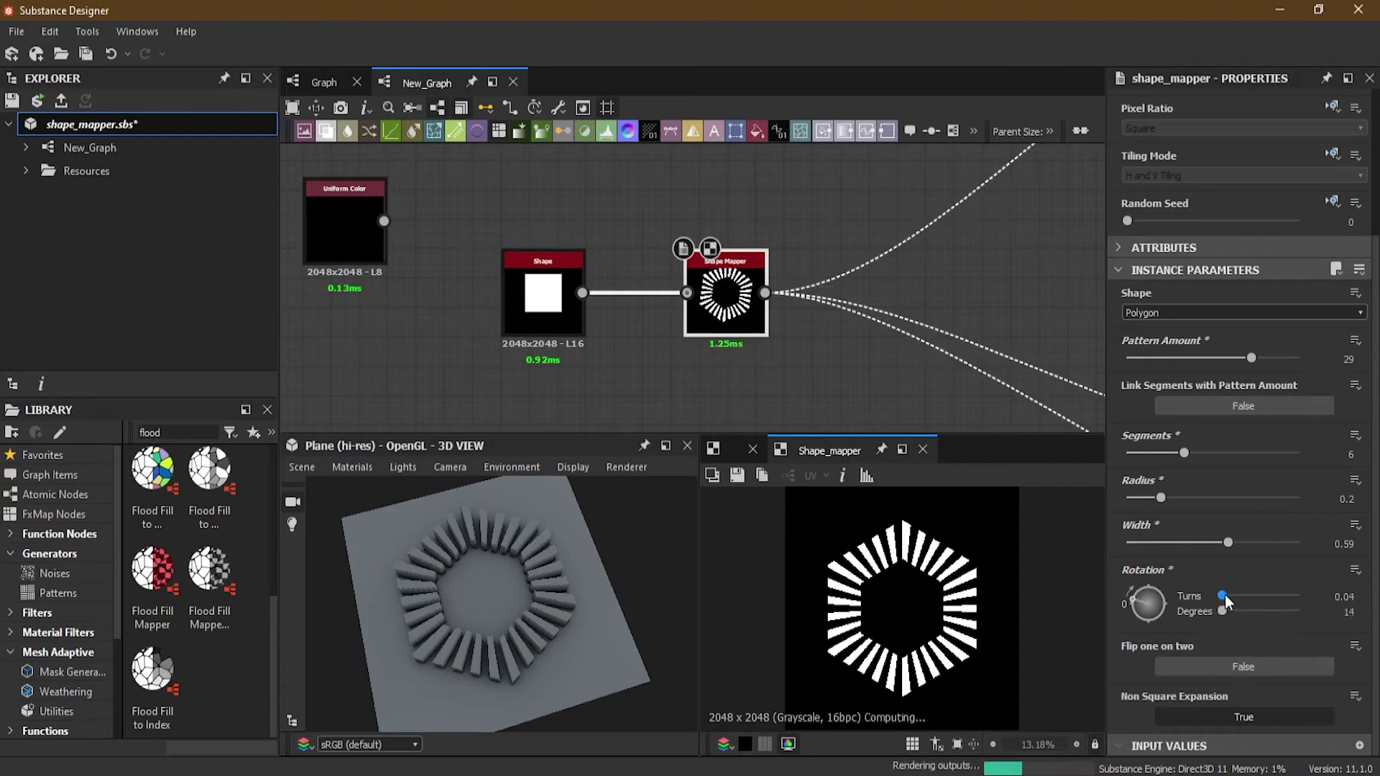
pyautogui.moveTo(1225, 596); pyautogui.dragTo(1201, 593)
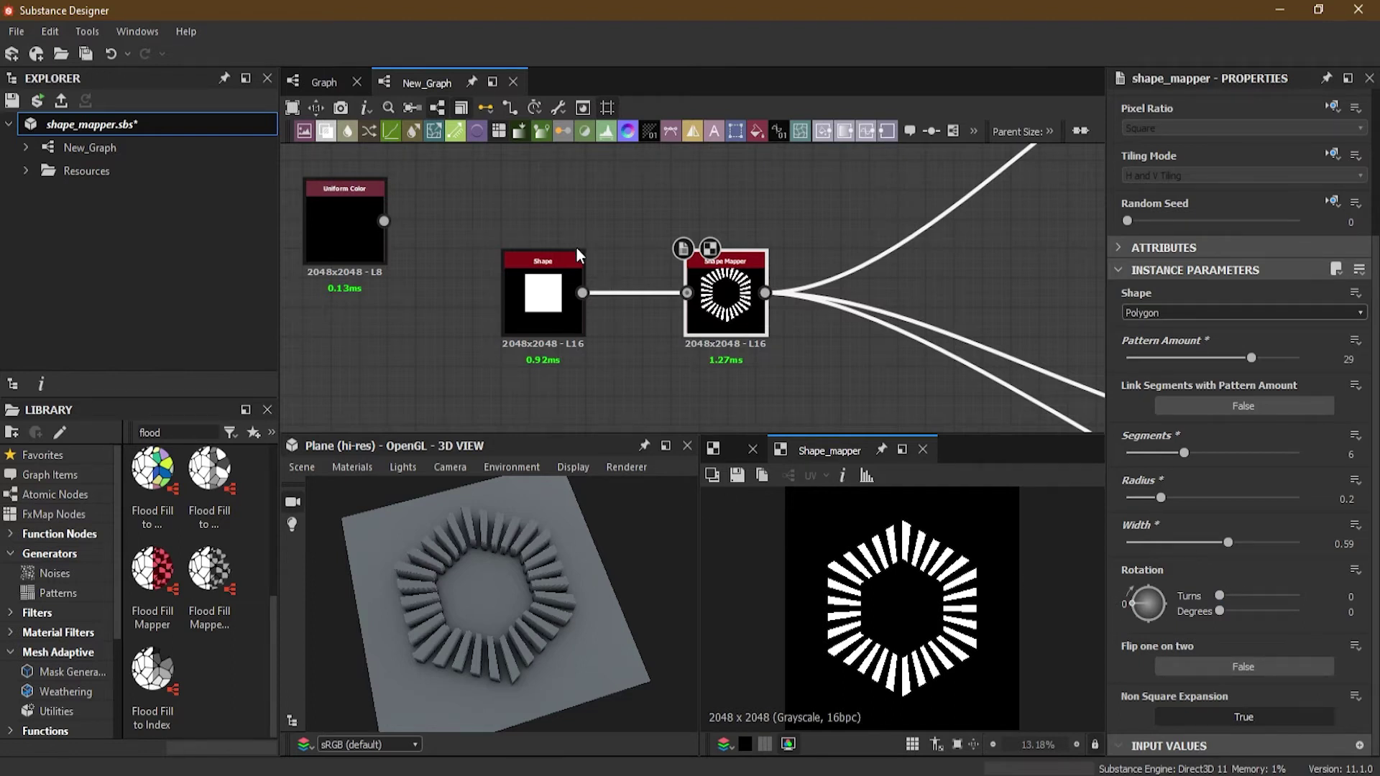
# Step: Replace the Shape node with a Tile Generator placed left of the Shape Mapper
pyautogui.scroll(2, 577, 256)
pyautogui.moveTo(636, 351); pyautogui.dragTo(751, 343, button='middle')
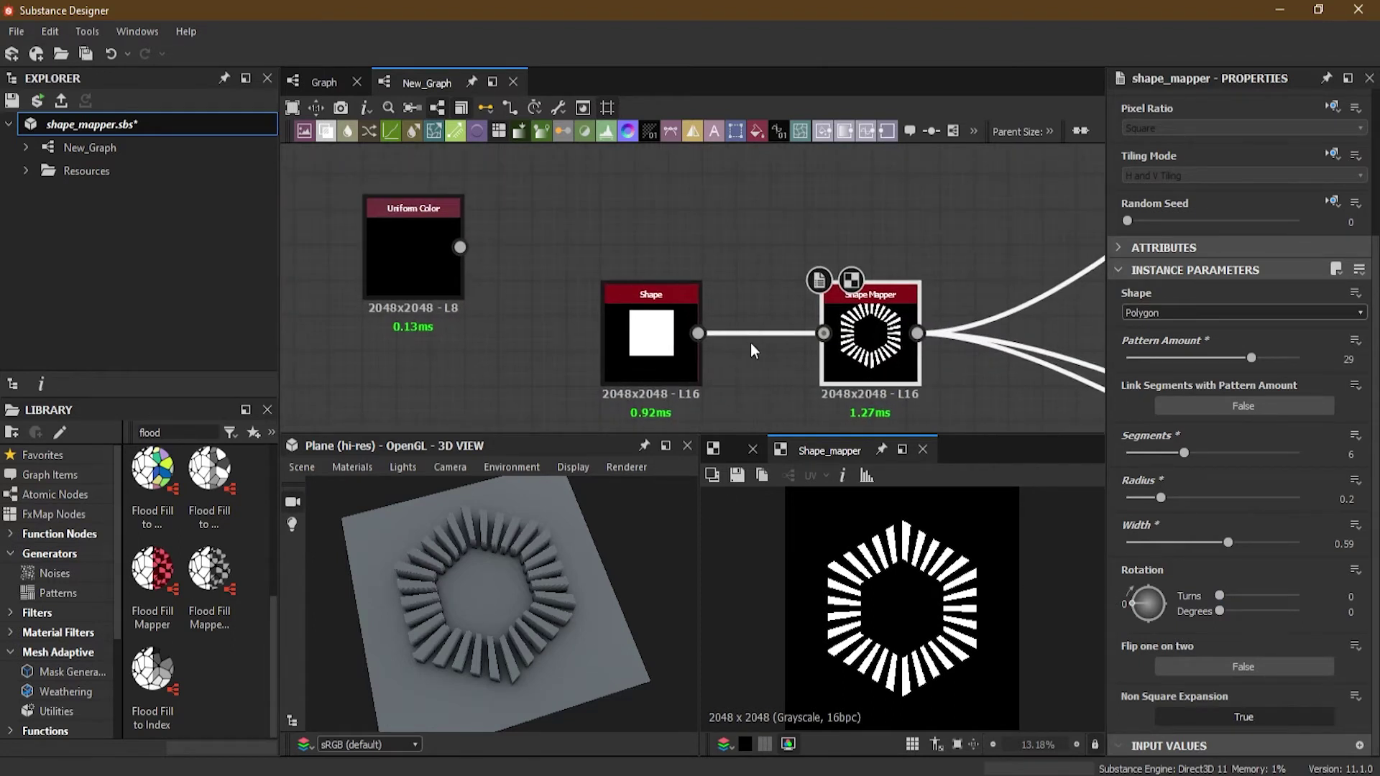
pyautogui.scroll(2, 676, 345)
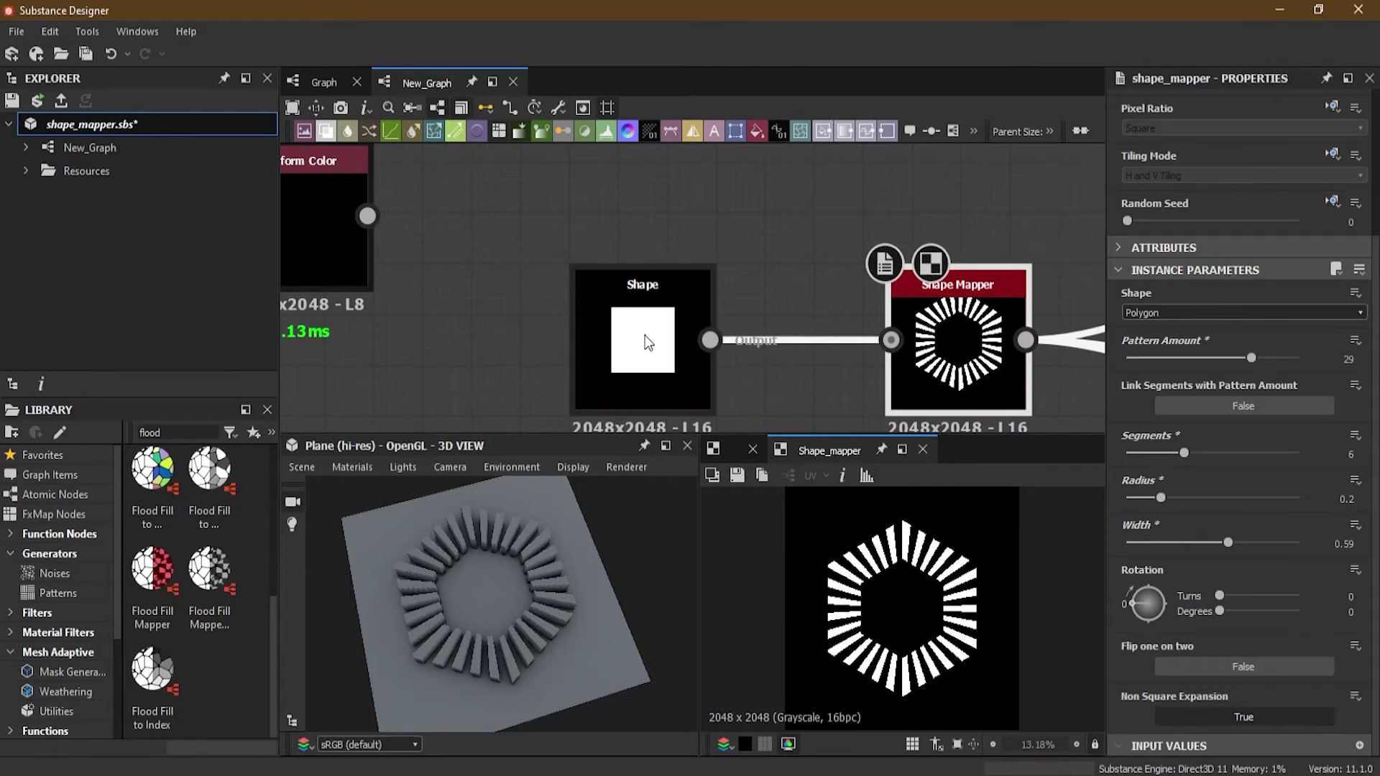
pyautogui.click(646, 336)
pyautogui.press('Delete')
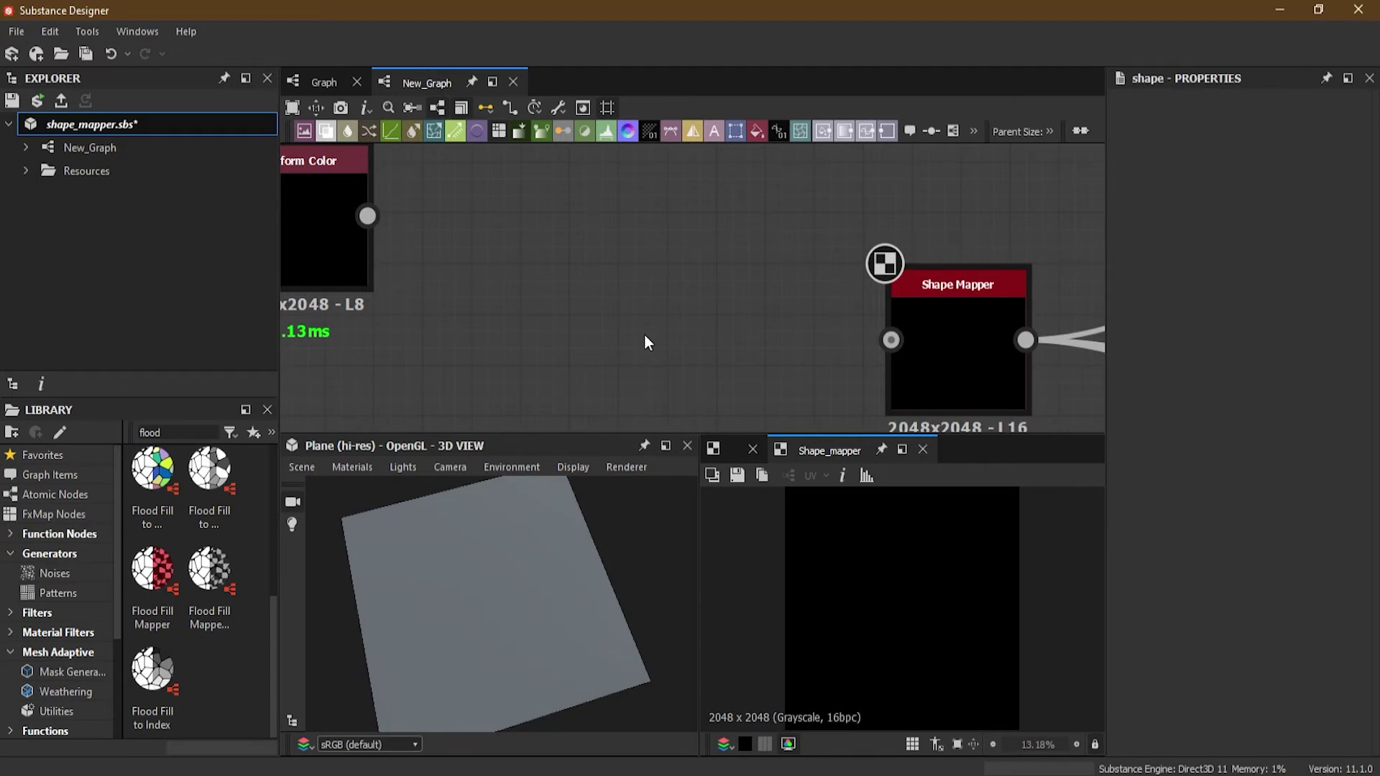
pyautogui.press('space')
pyautogui.write('t')
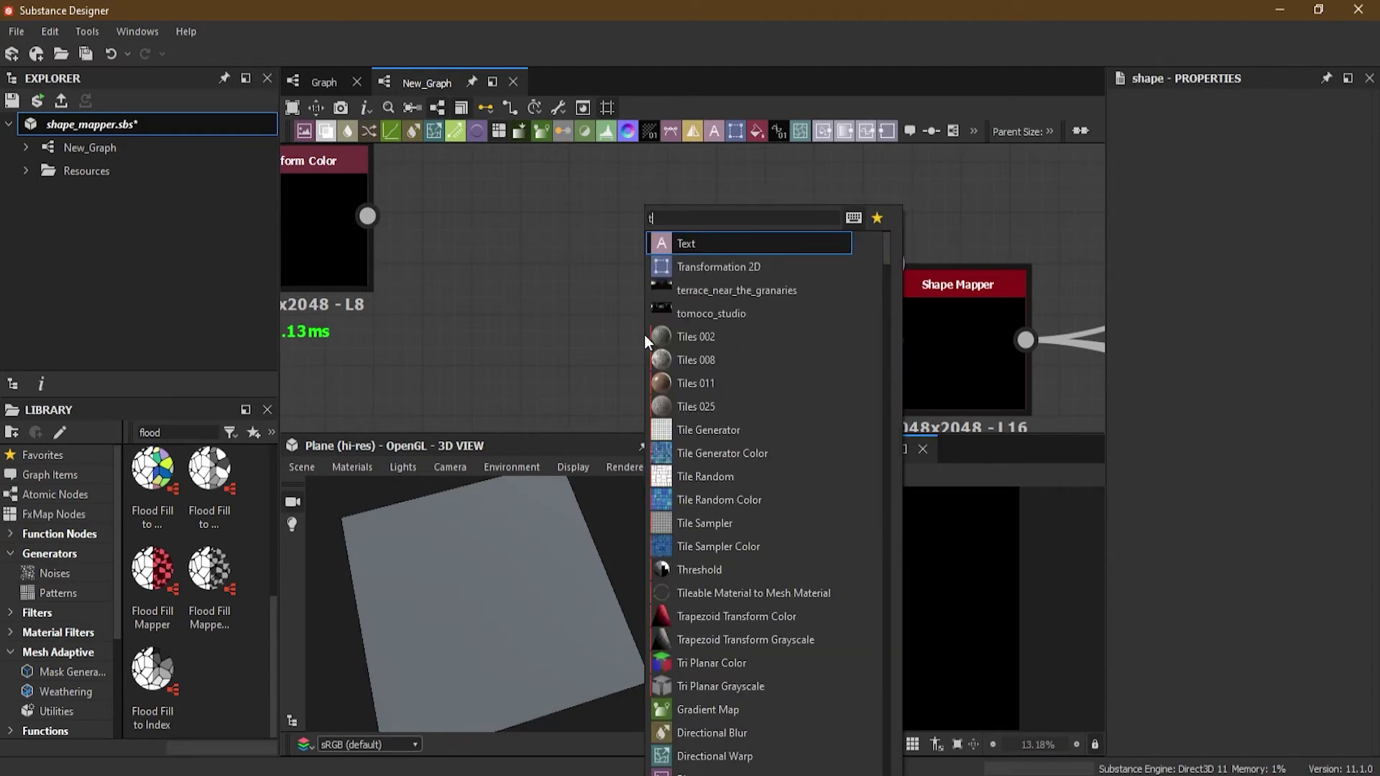
pyautogui.write('il')
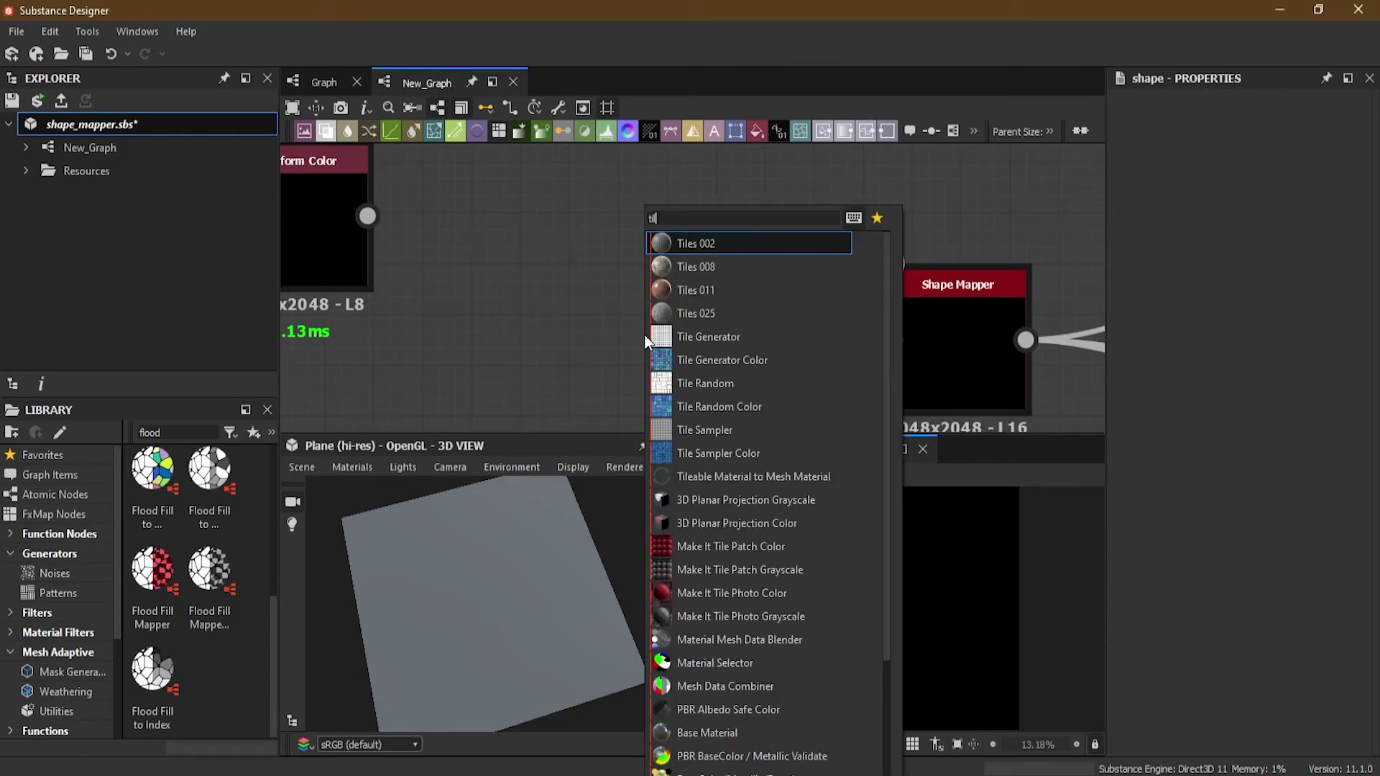
pyautogui.click(750, 338)
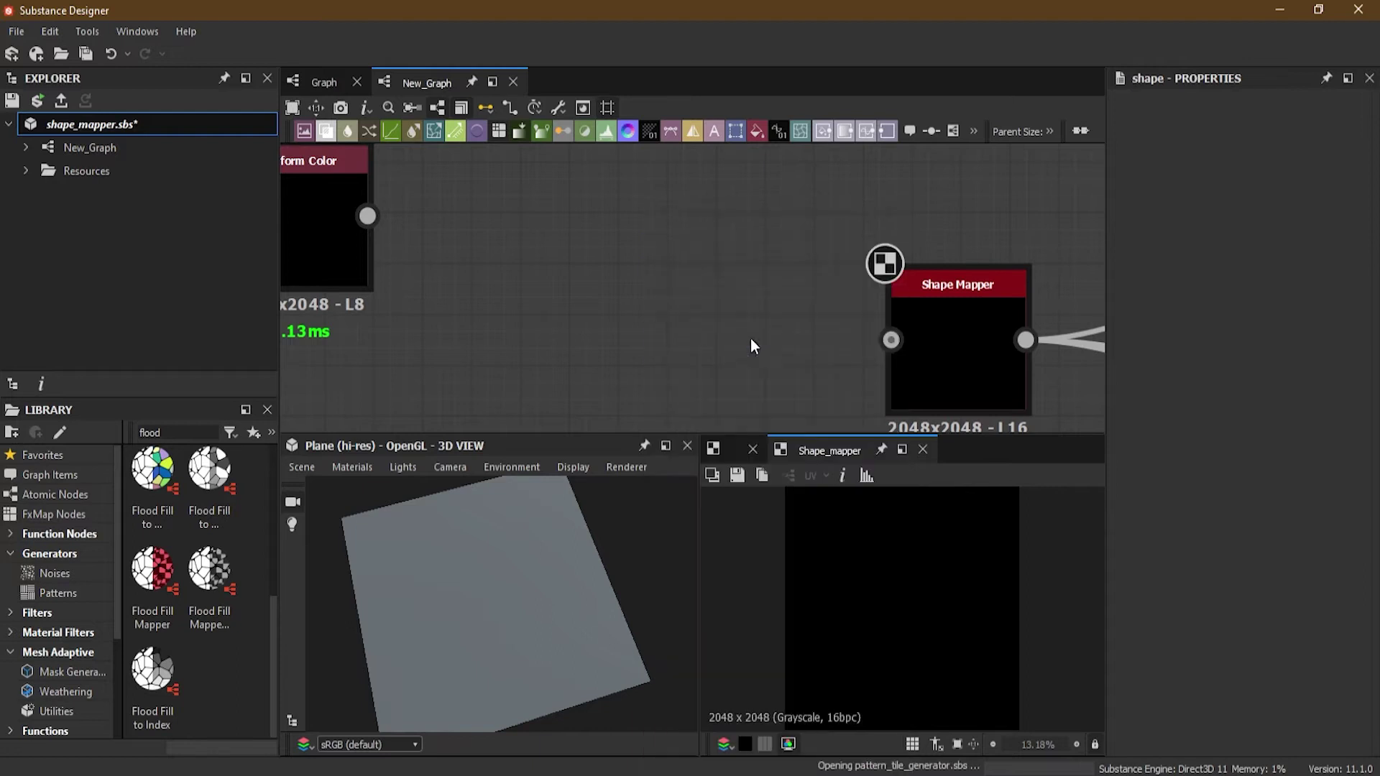
pyautogui.moveTo(698, 363); pyautogui.dragTo(650, 342)
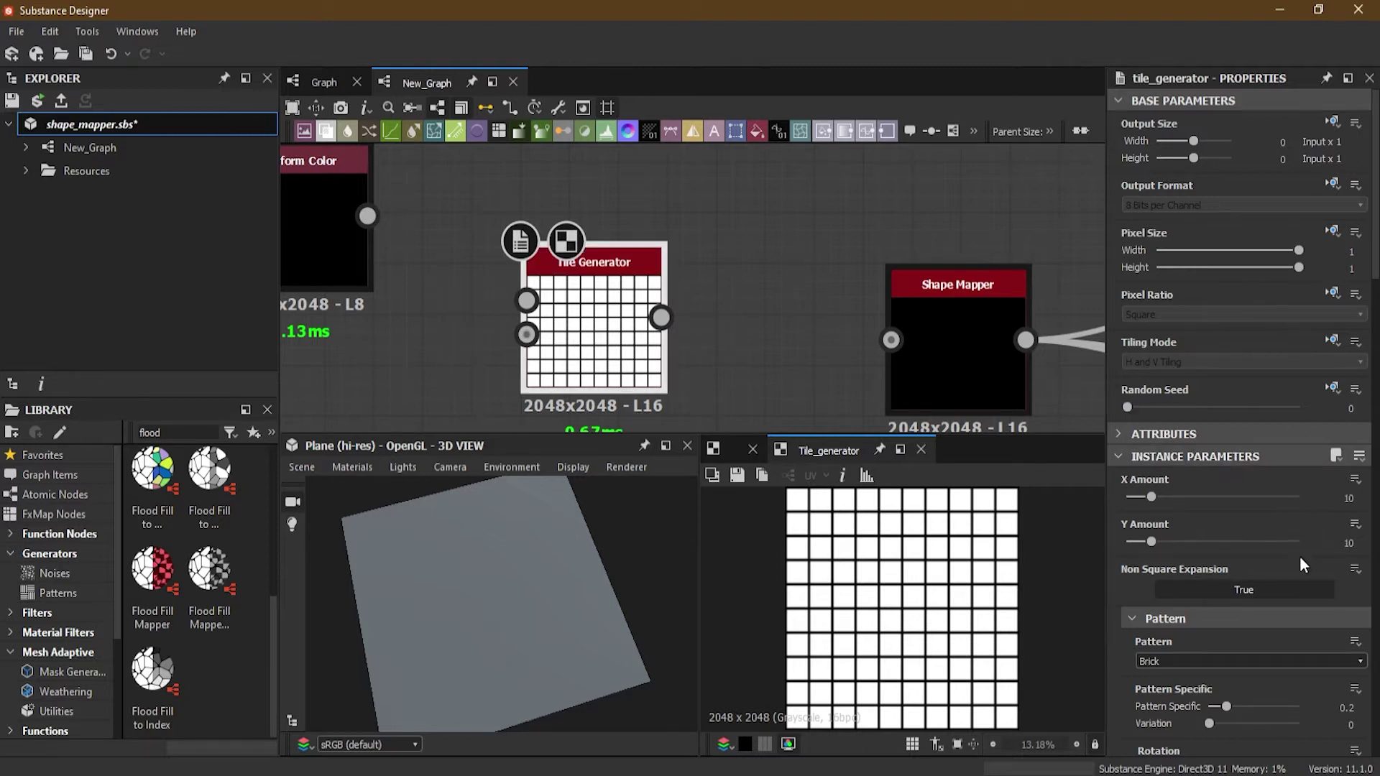
# Step: Set the Tile Generator to 4 by 4 and feed it into the Shape Mapper
pyautogui.click(1350, 498)
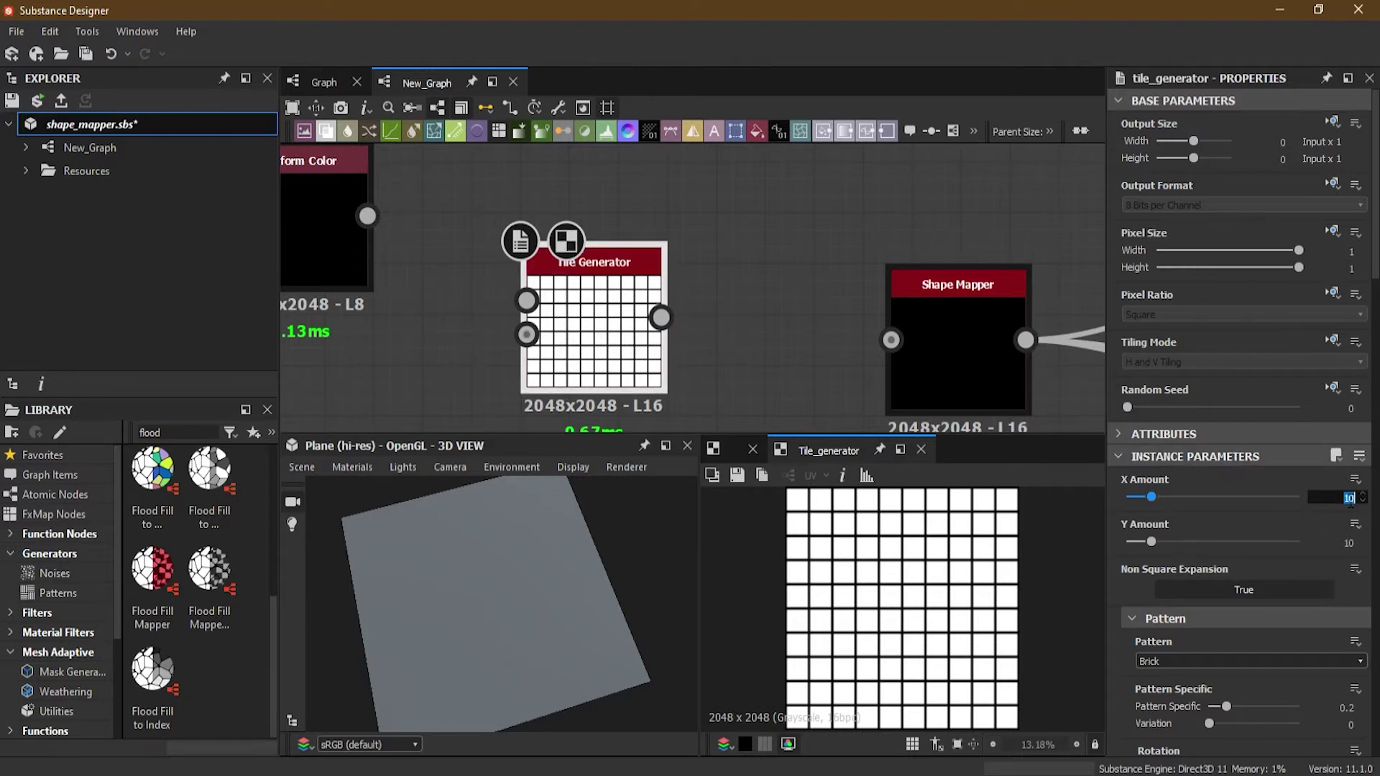
pyautogui.write('4')
pyautogui.click(1348, 543)
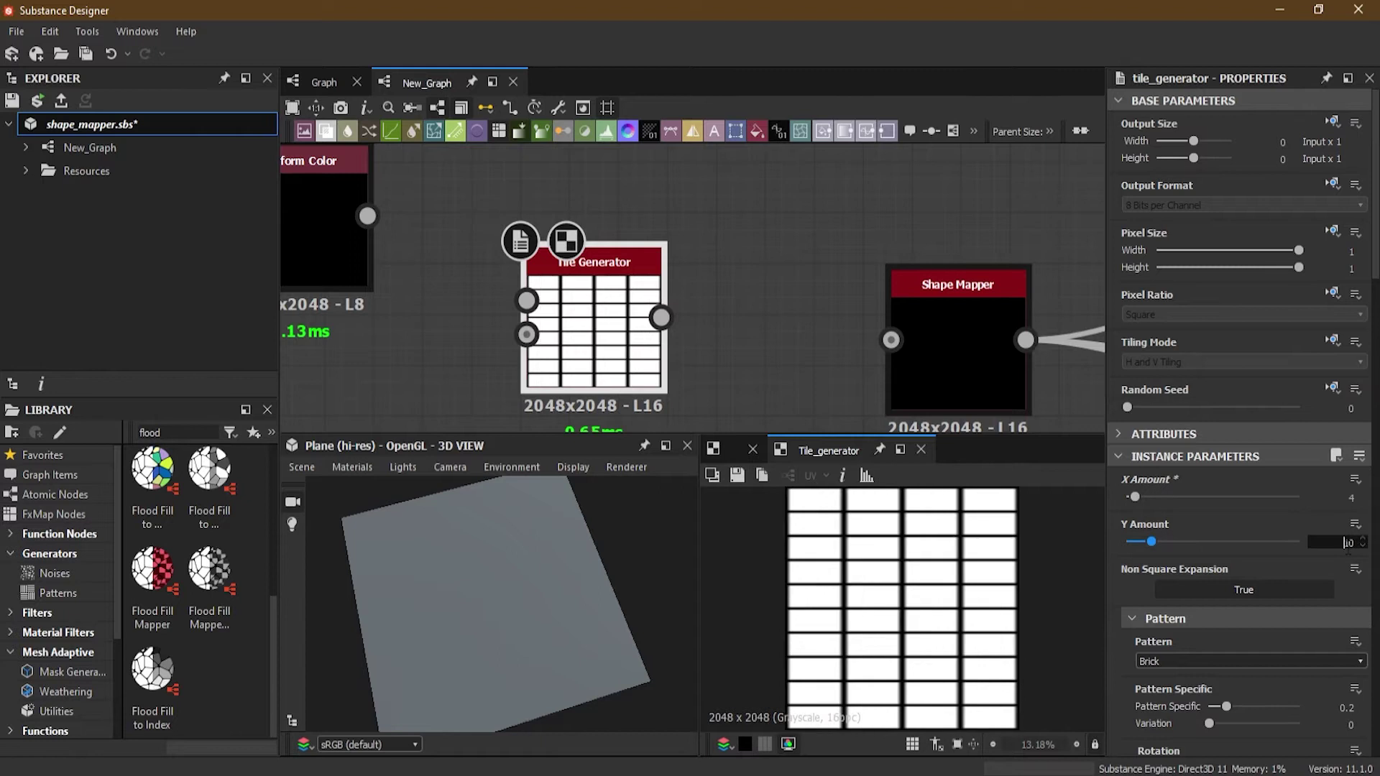
pyautogui.press('Return')
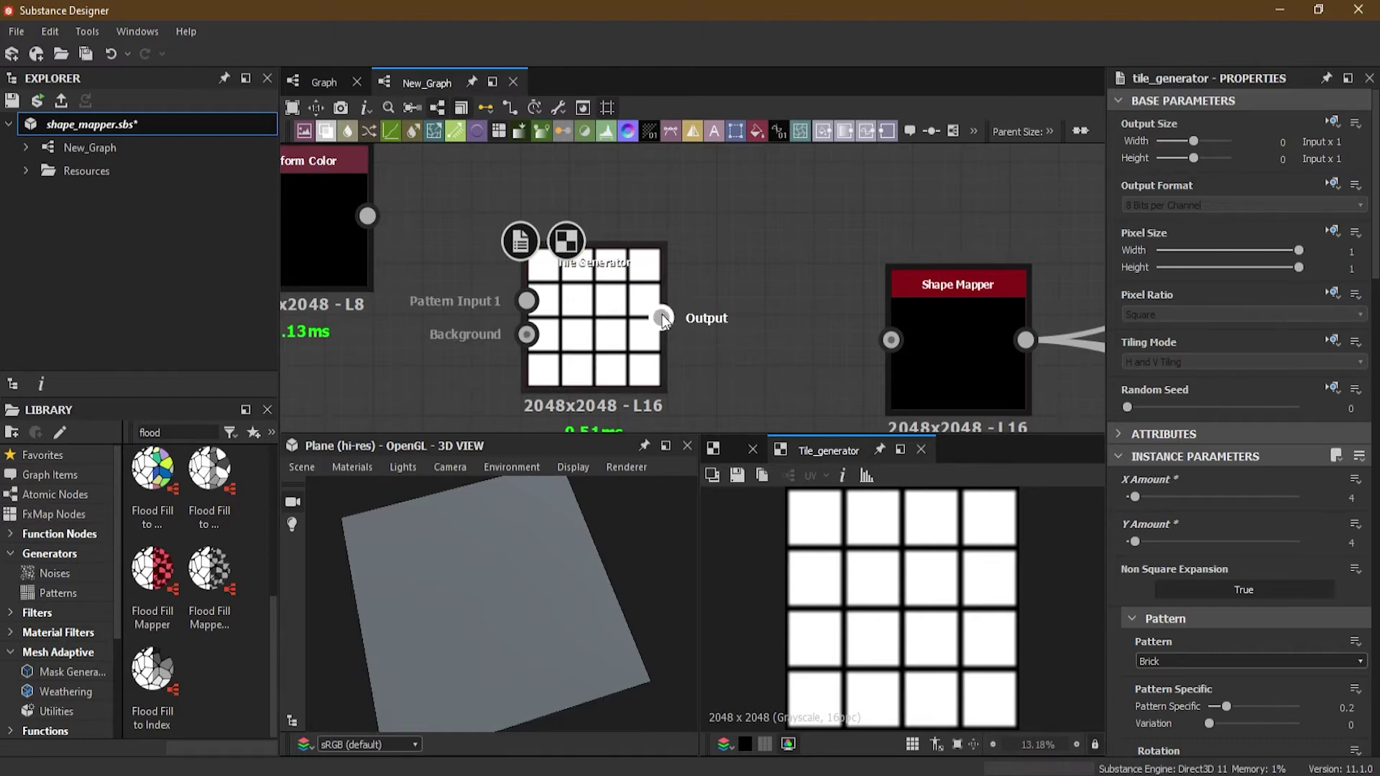
pyautogui.moveTo(661, 317); pyautogui.dragTo(892, 340)
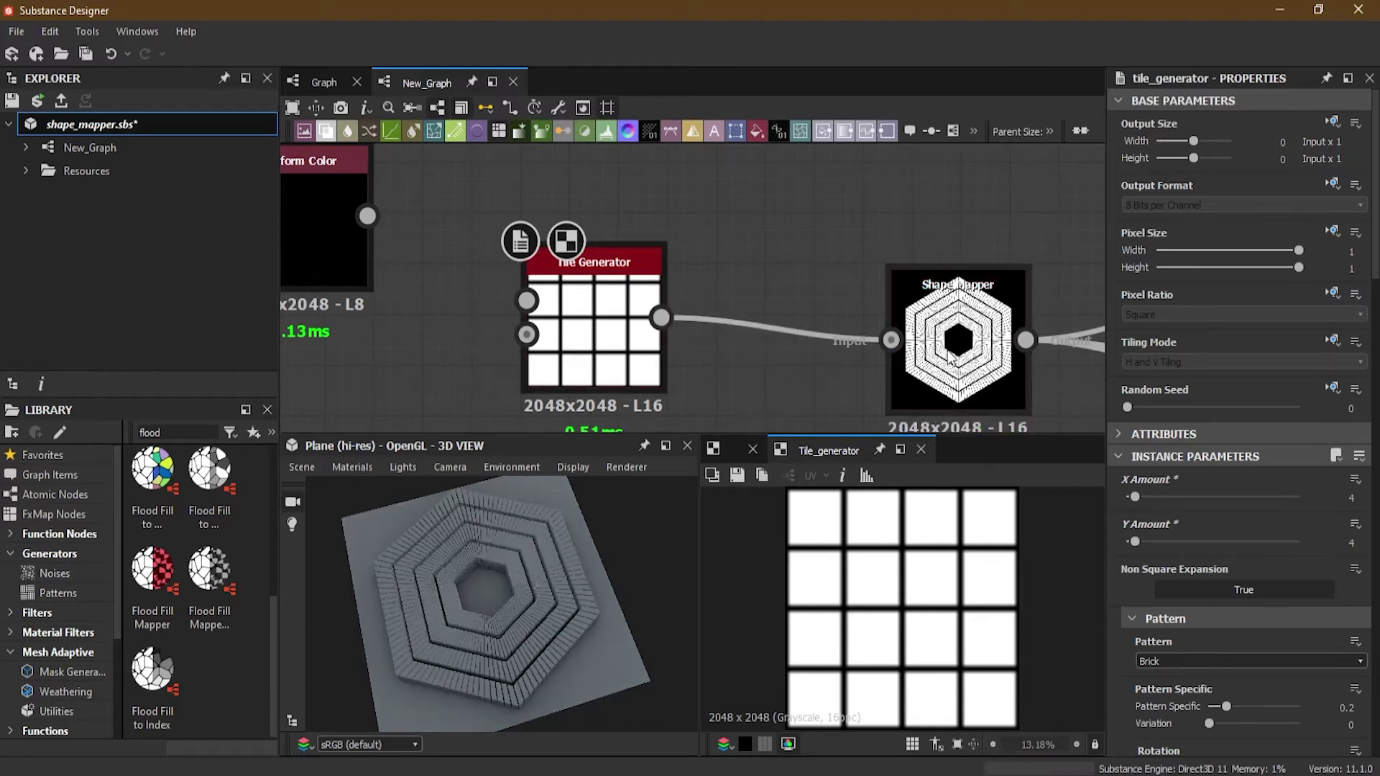
pyautogui.moveTo(493, 589); pyautogui.dragTo(408, 542)
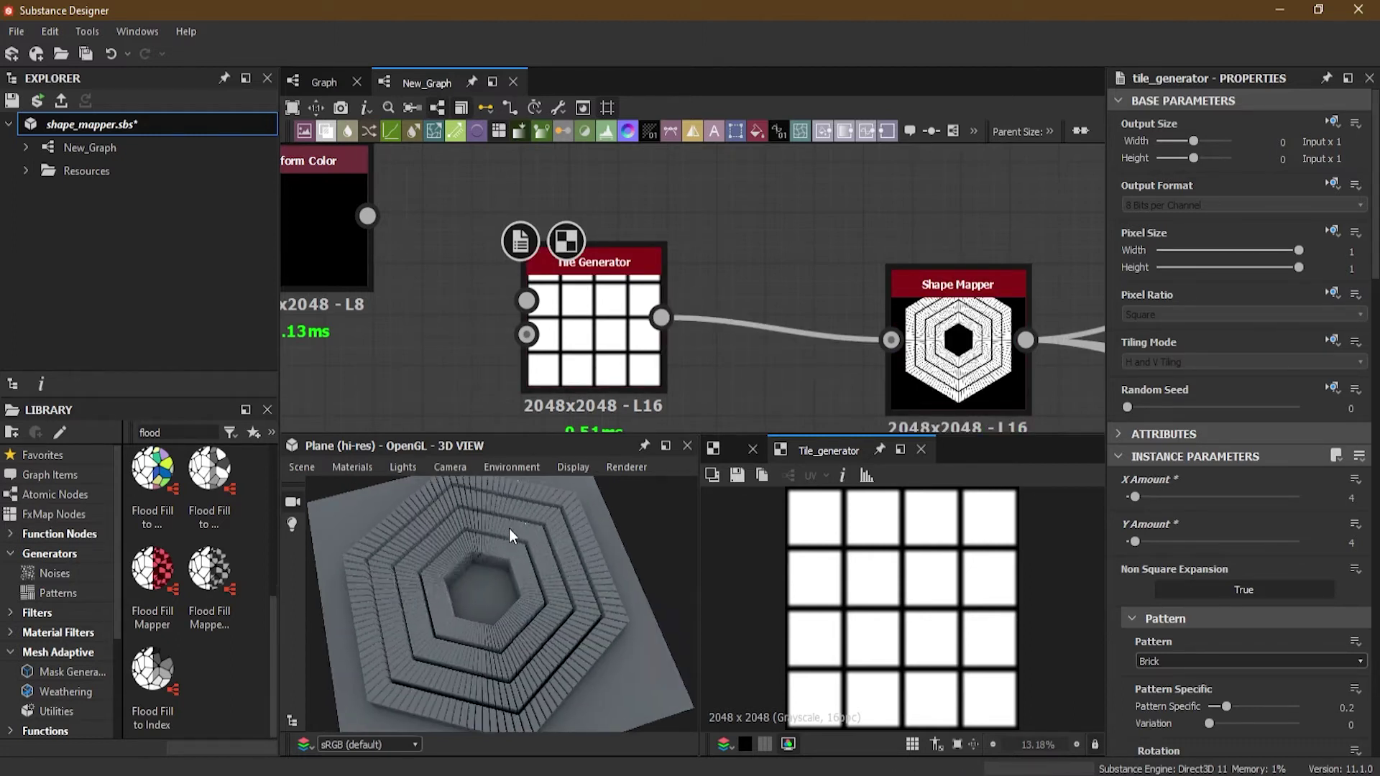
pyautogui.moveTo(511, 536); pyautogui.dragTo(482, 527)
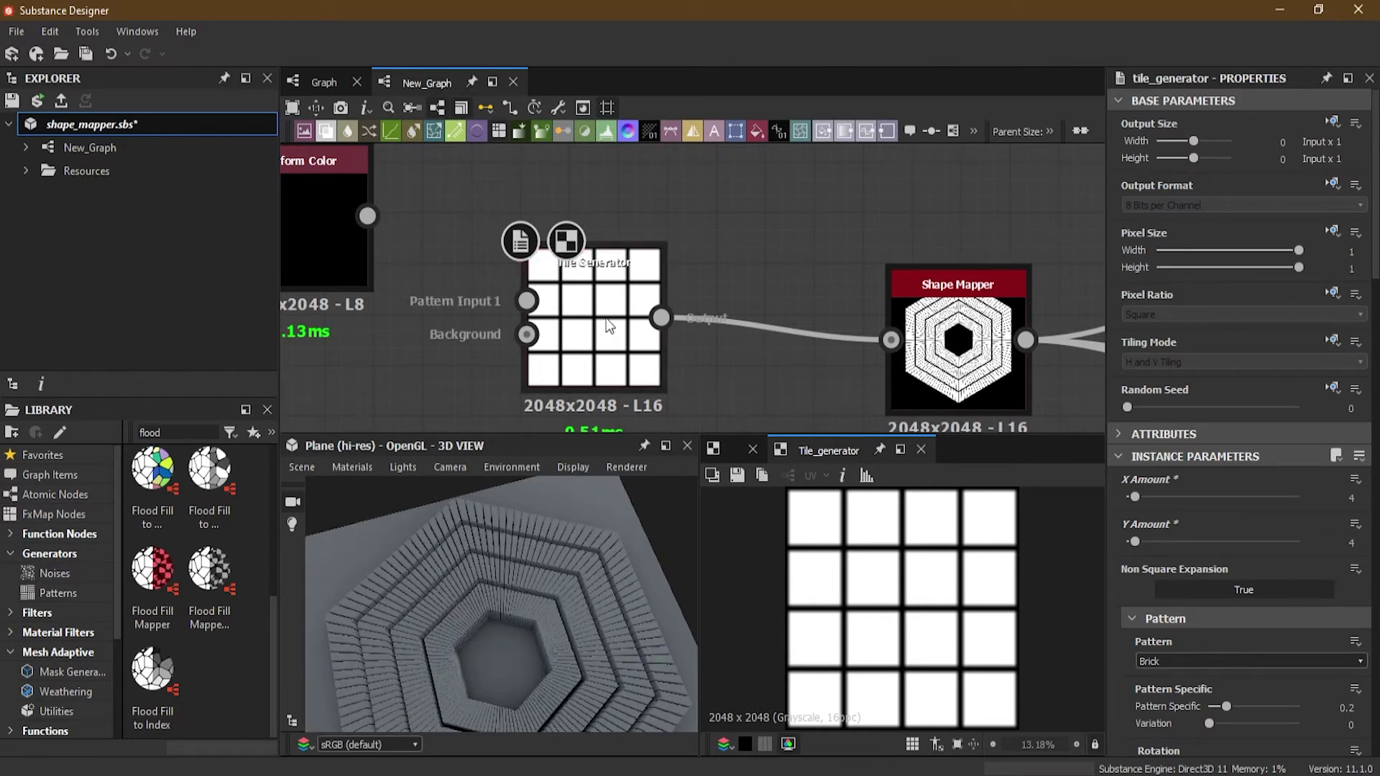
# Step: Change the Tile Generator to X Amount 1 and Y Amount 5
pyautogui.click(1350, 498)
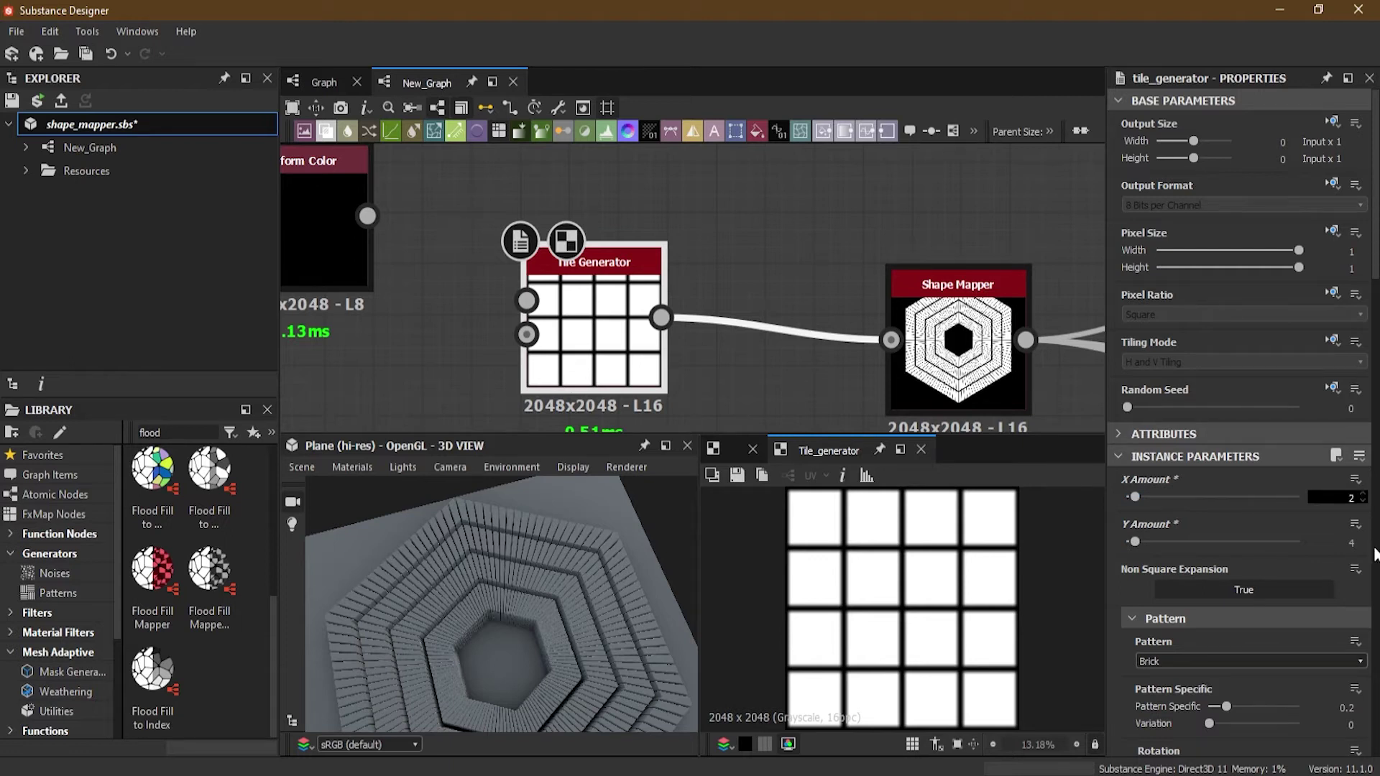
pyautogui.press('Return')
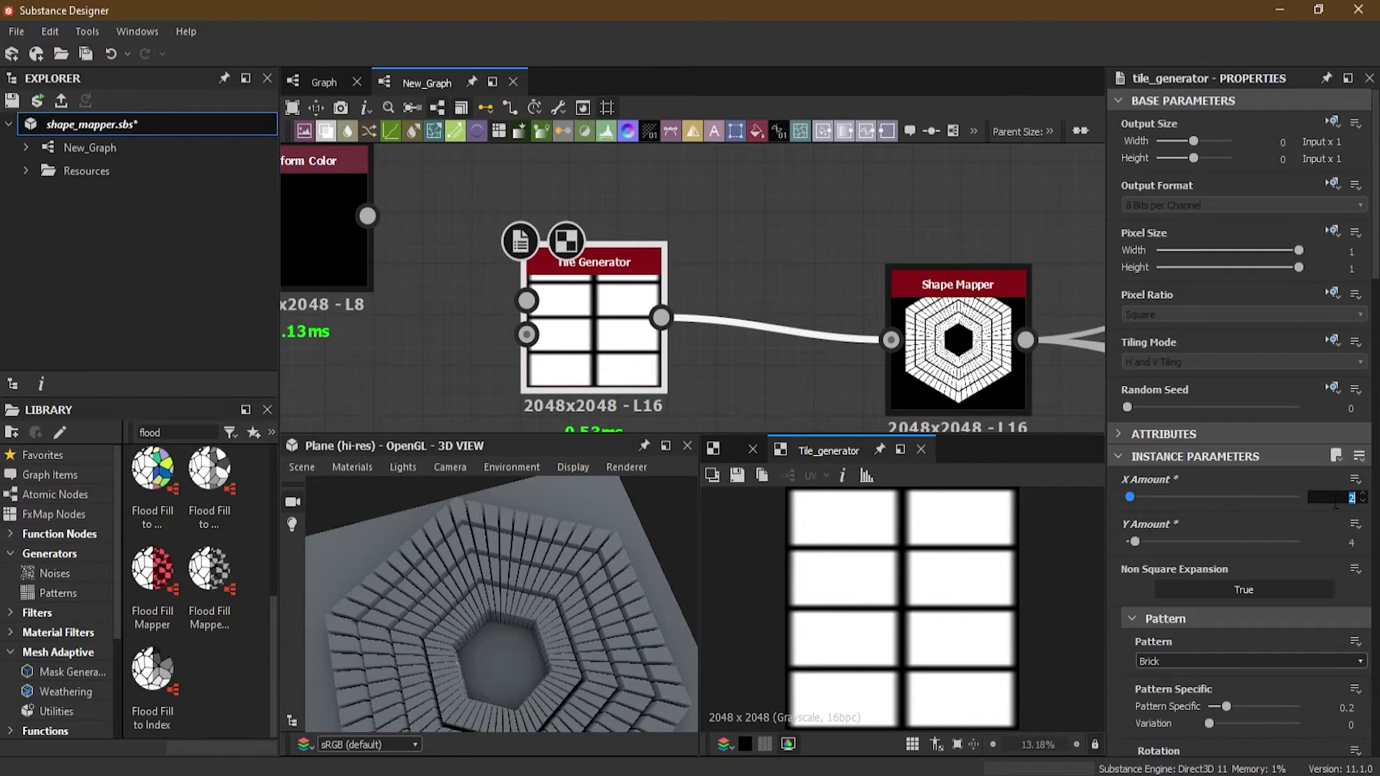
pyautogui.press('Return')
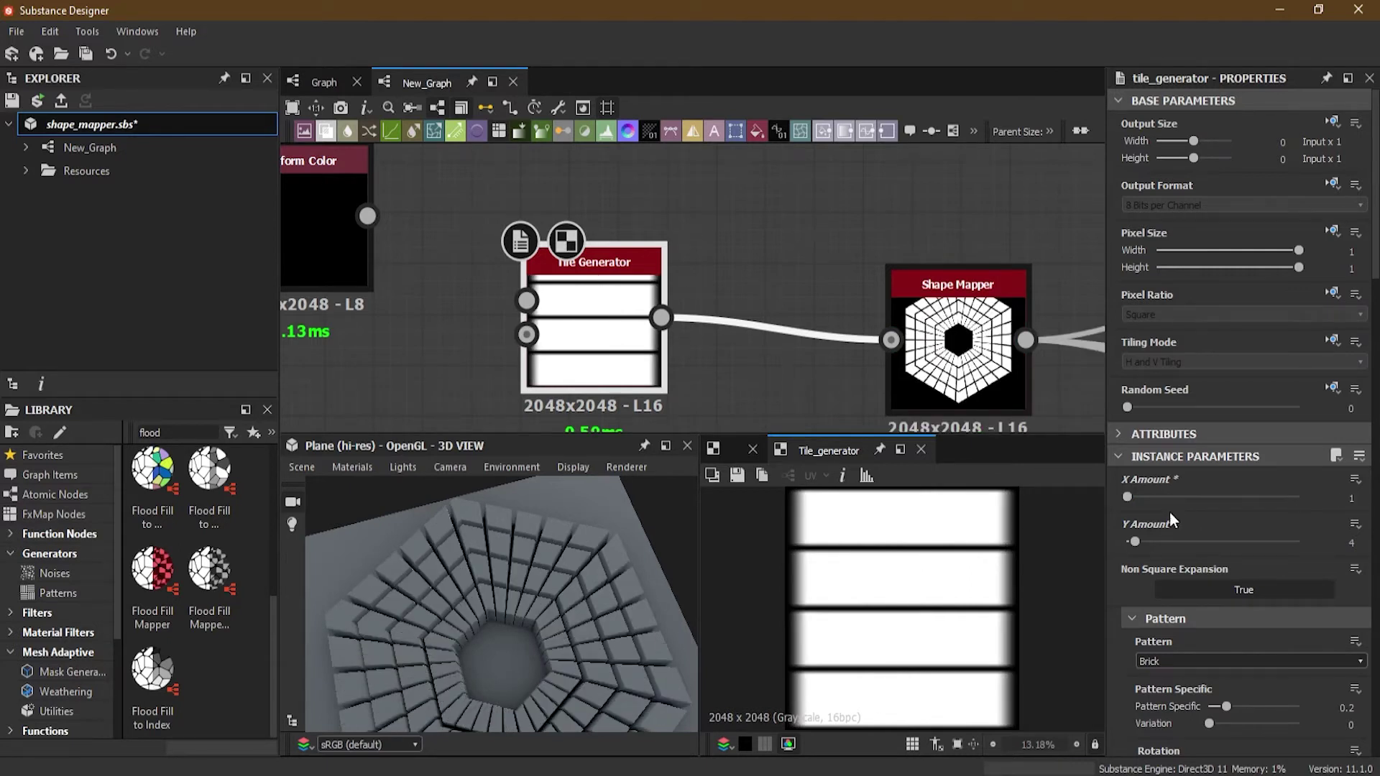
pyautogui.moveTo(507, 496); pyautogui.dragTo(503, 596)
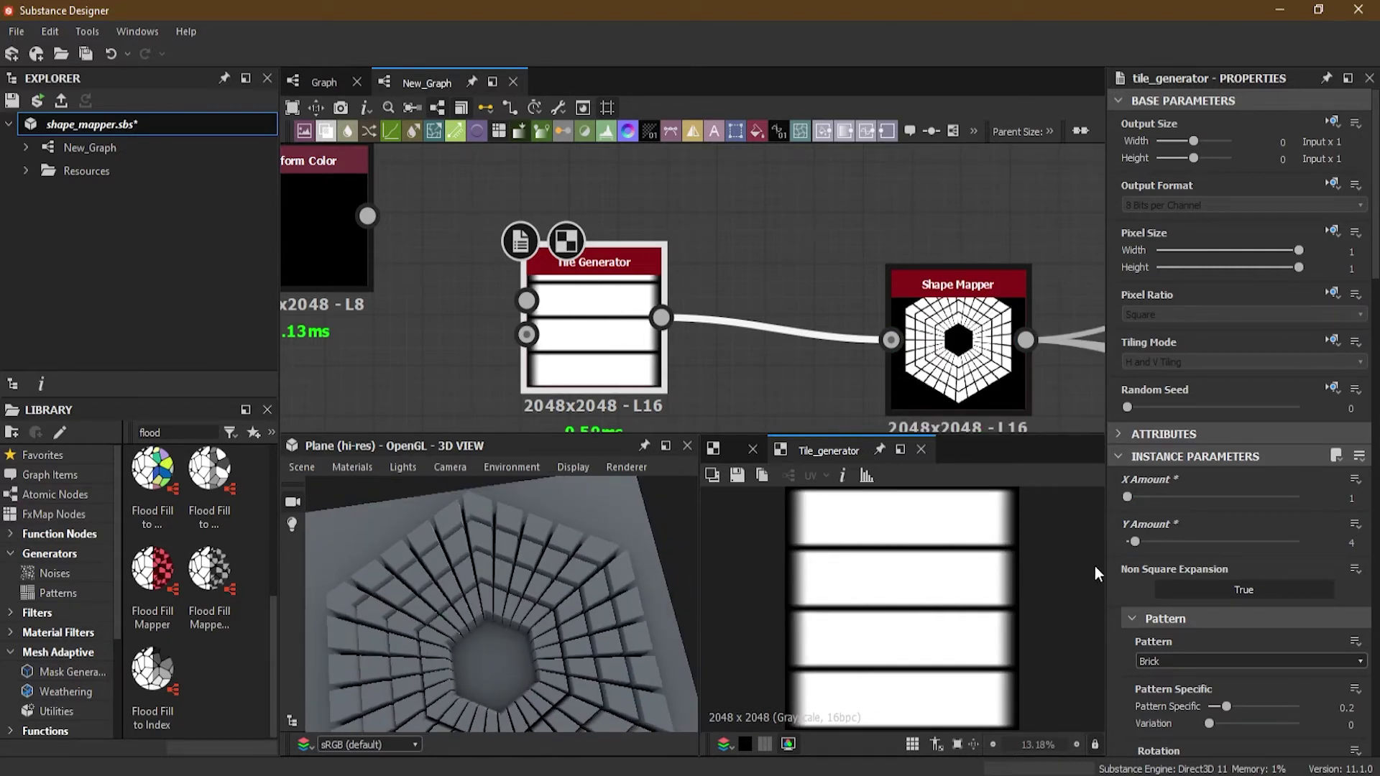
pyautogui.click(1352, 544)
pyautogui.write('5')
pyautogui.press('Return')
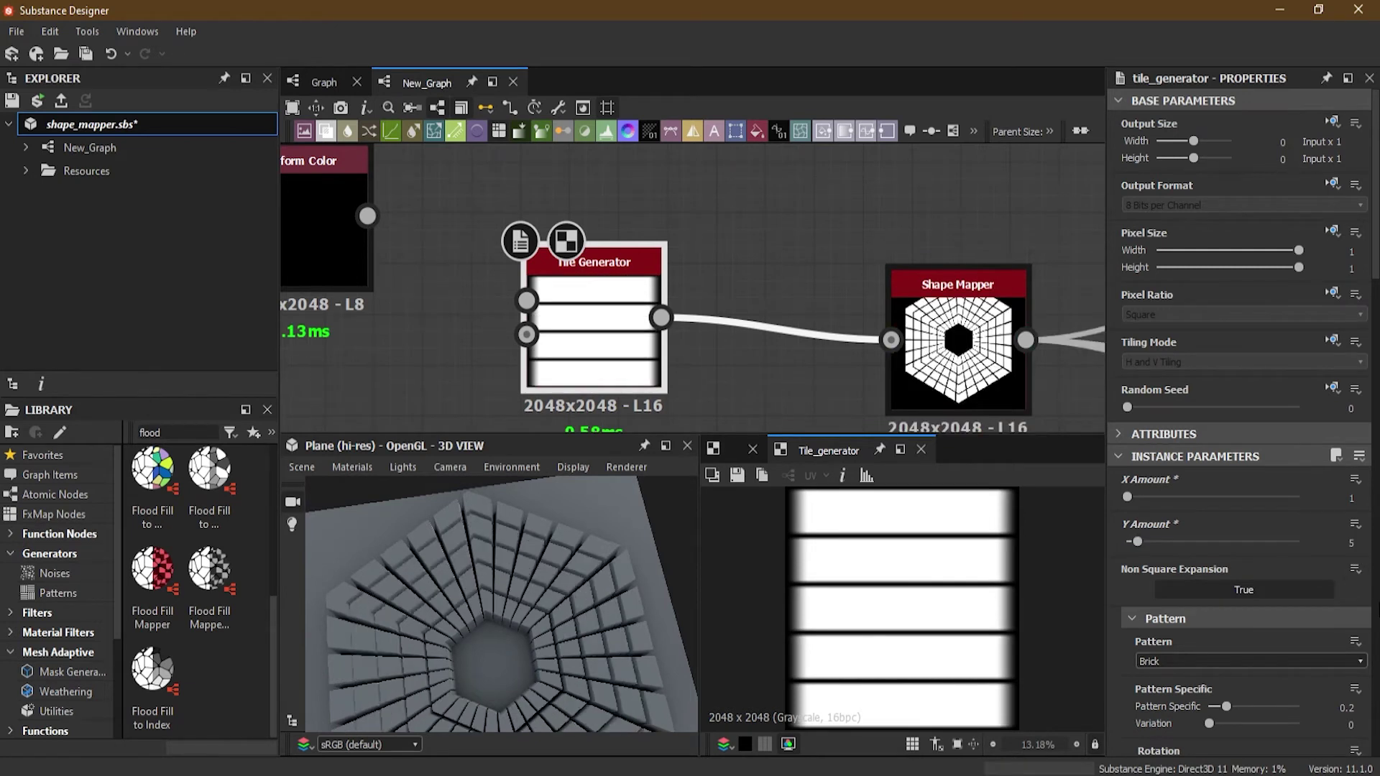
pyautogui.moveTo(676, 611); pyautogui.dragTo(558, 615)
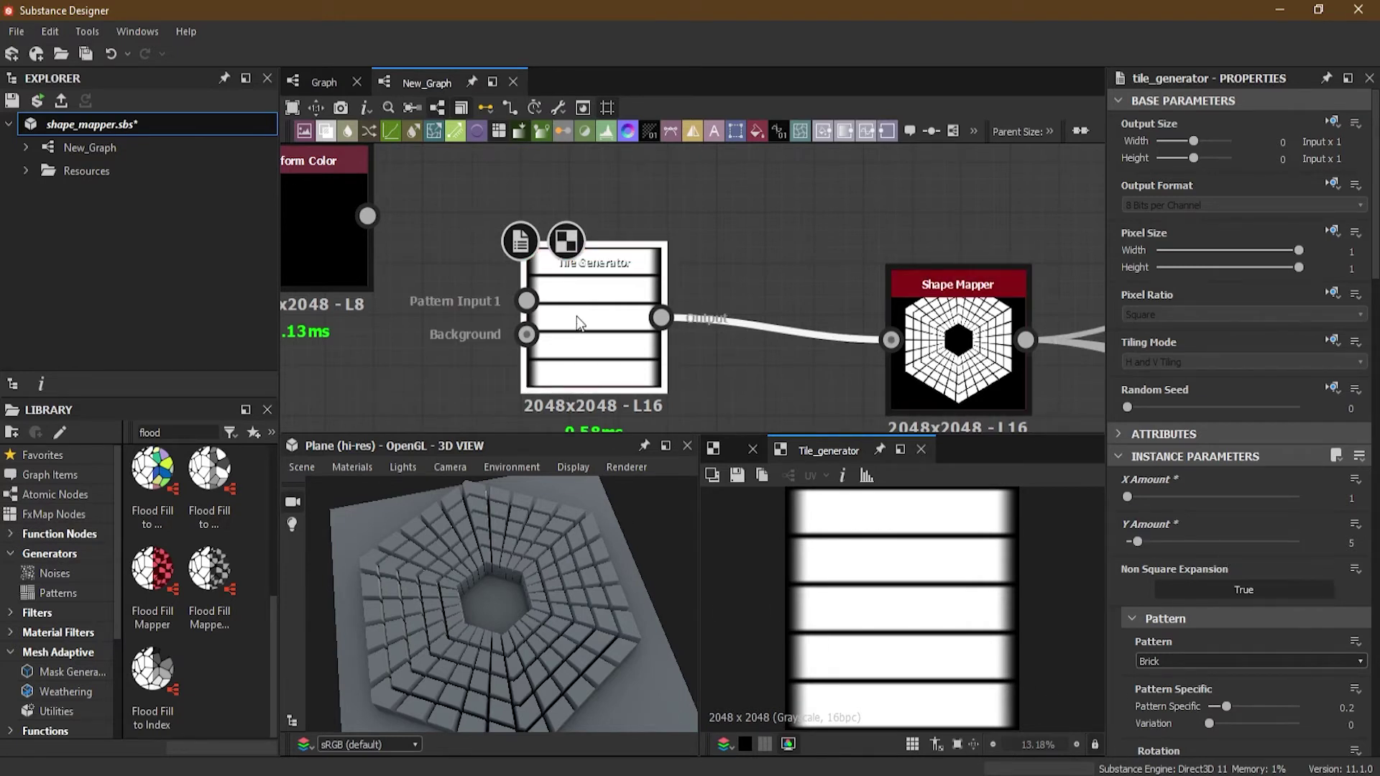
# Step: Switch the tile pattern from Brick to Square and try different Y Amount values
pyautogui.scroll(-2, 1288, 650)
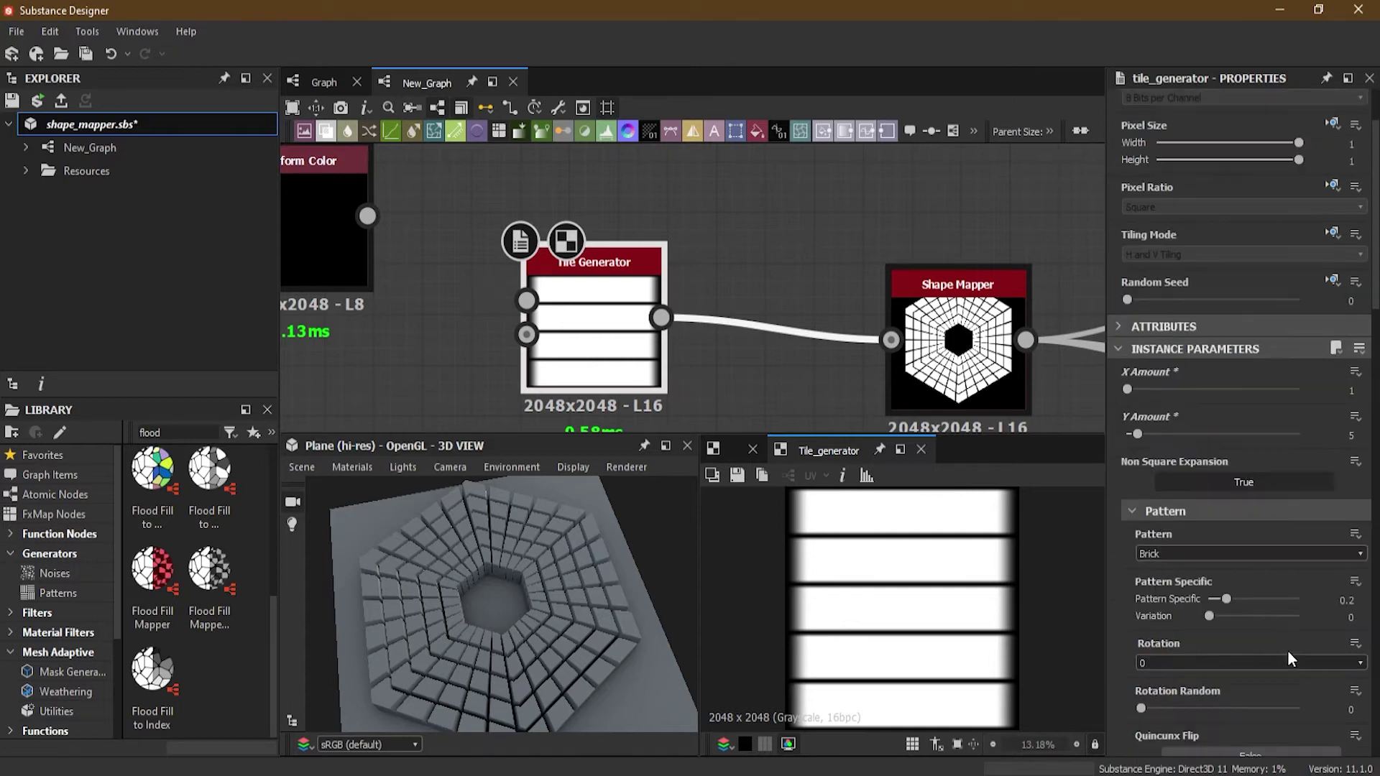
pyautogui.click(1184, 552)
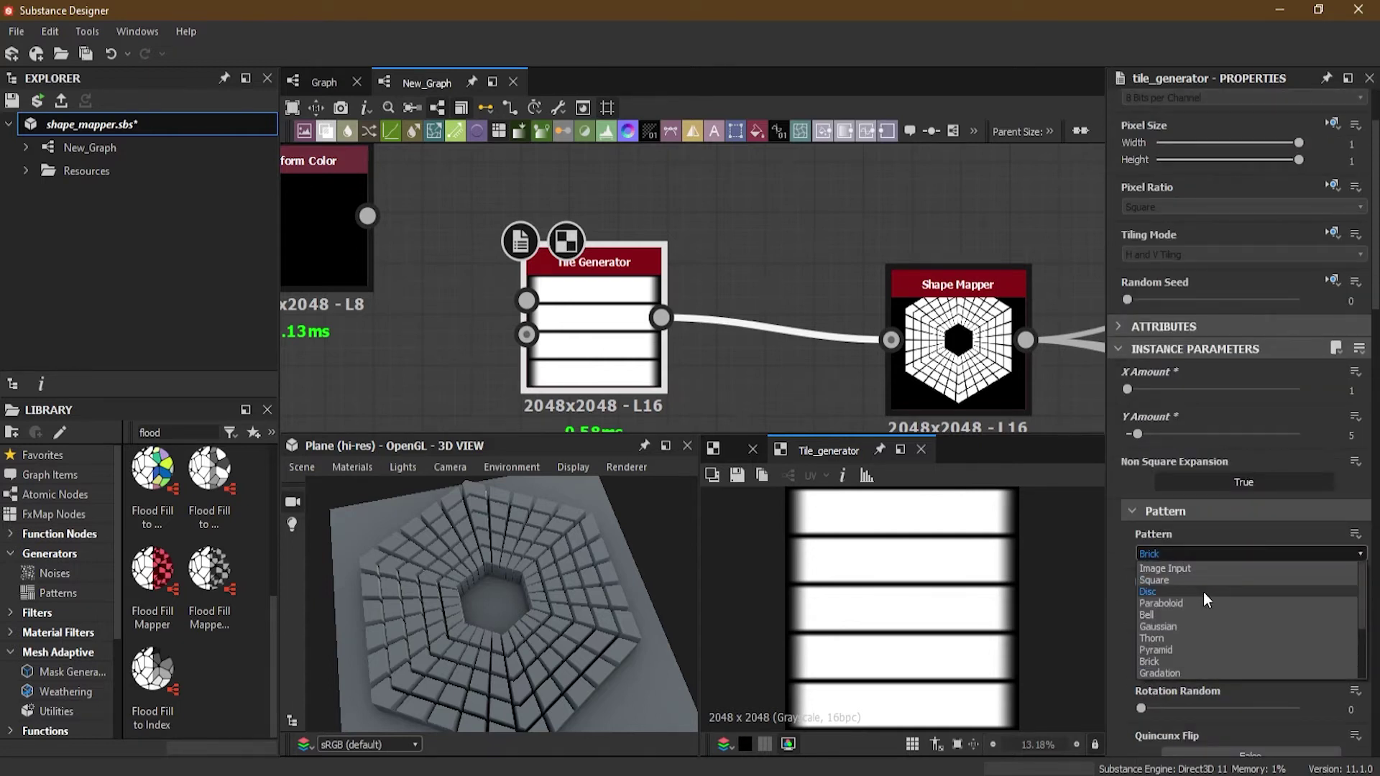
pyautogui.click(1192, 581)
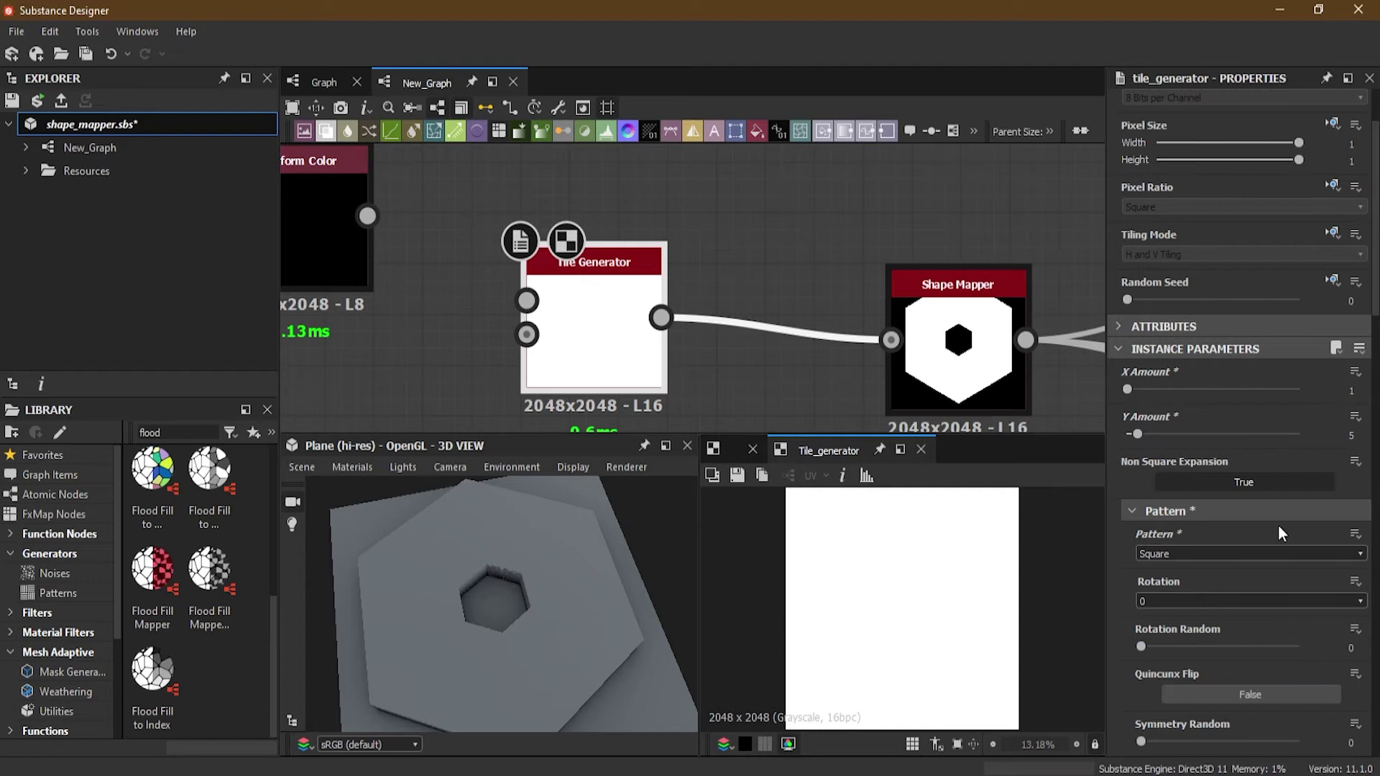
pyautogui.moveTo(606, 608); pyautogui.dragTo(558, 555)
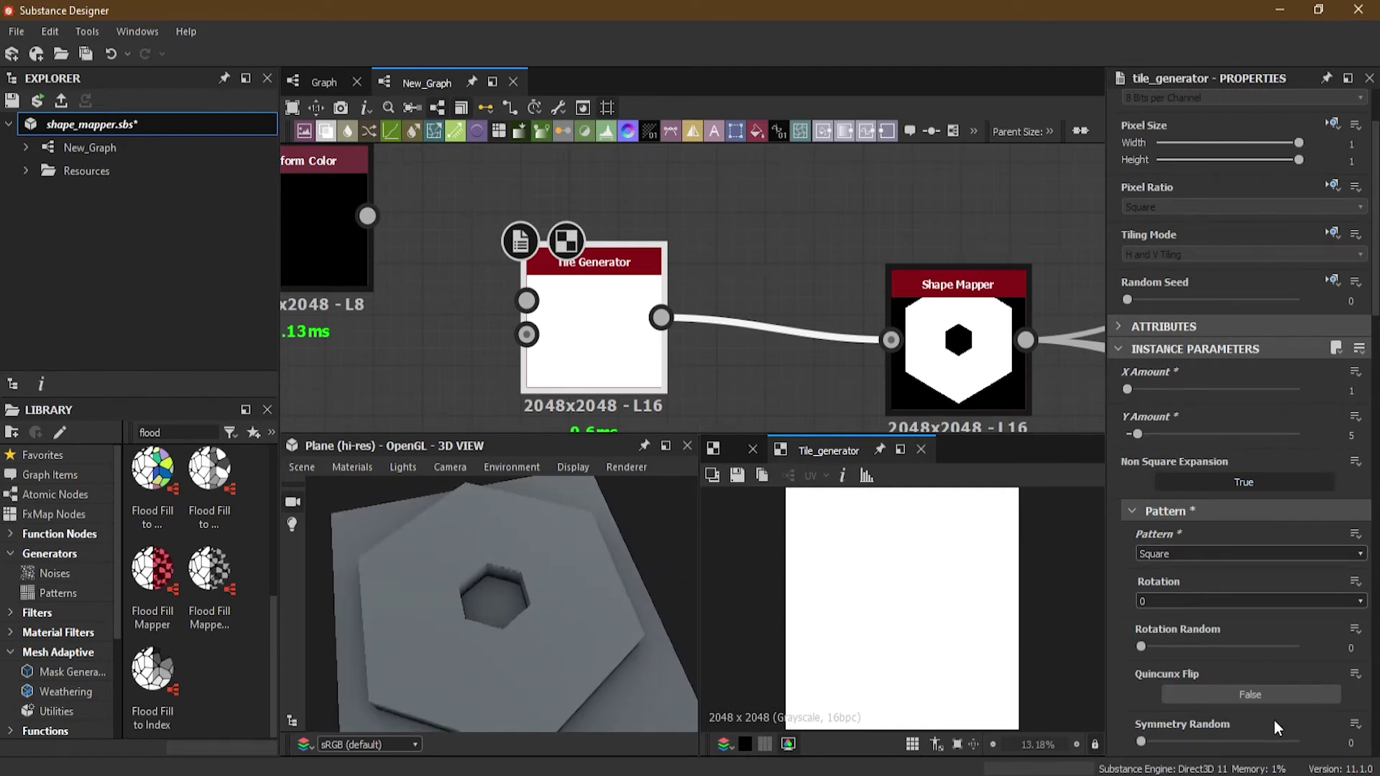
pyautogui.scroll(-2, 1179, 676)
pyautogui.scroll(2, 1211, 702)
pyautogui.moveTo(1141, 434)
pyautogui.mouseDown()
pyautogui.moveTo(1184, 437)
pyautogui.moveTo(1136, 442)
pyautogui.mouseUp()
pyautogui.moveTo(1127, 389)
pyautogui.mouseDown()
pyautogui.moveTo(1150, 391)
pyautogui.moveTo(1123, 395)
pyautogui.mouseUp()
# Step: Set tile Scale 0.61, Scale Random 0.53, Offset 0.29 and Offset Random 0.72
pyautogui.scroll(-3, 1248, 530)
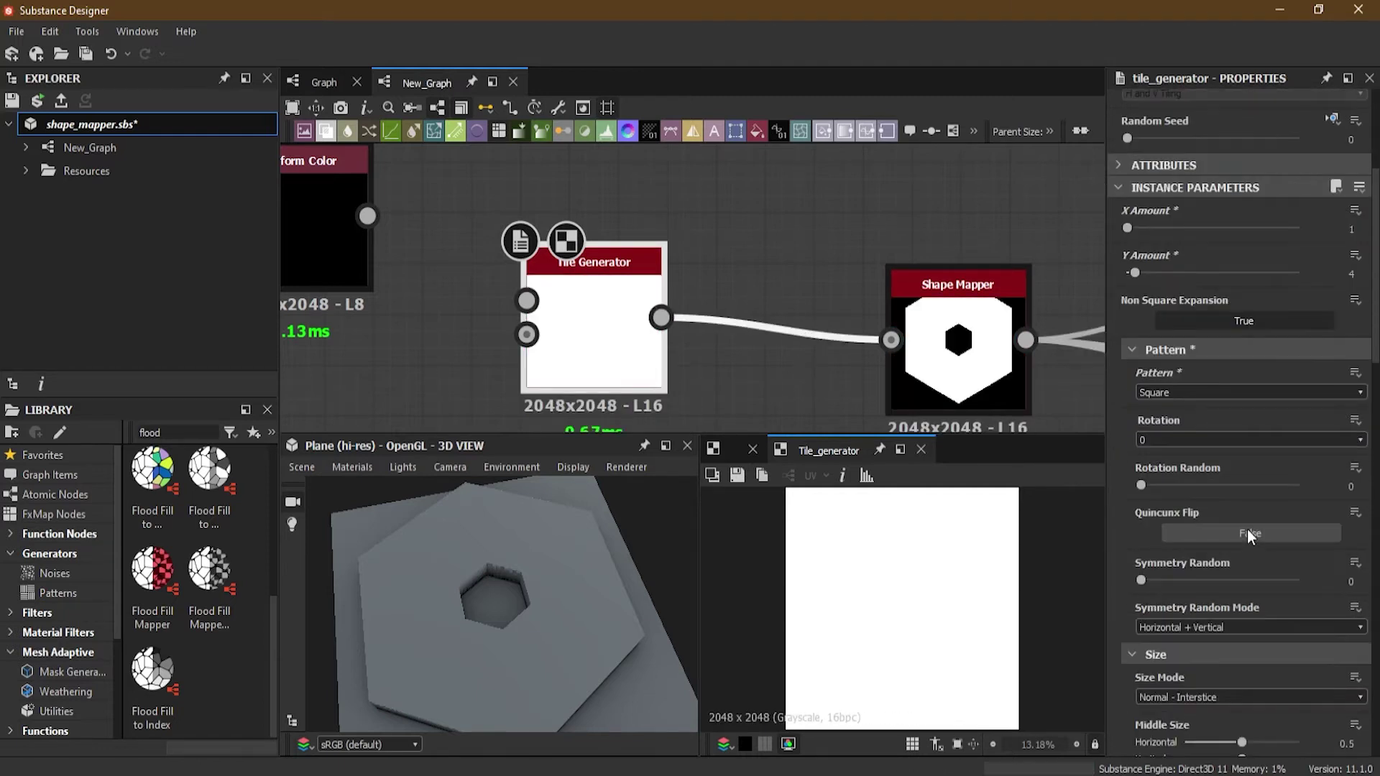
pyautogui.scroll(-5, 1248, 529)
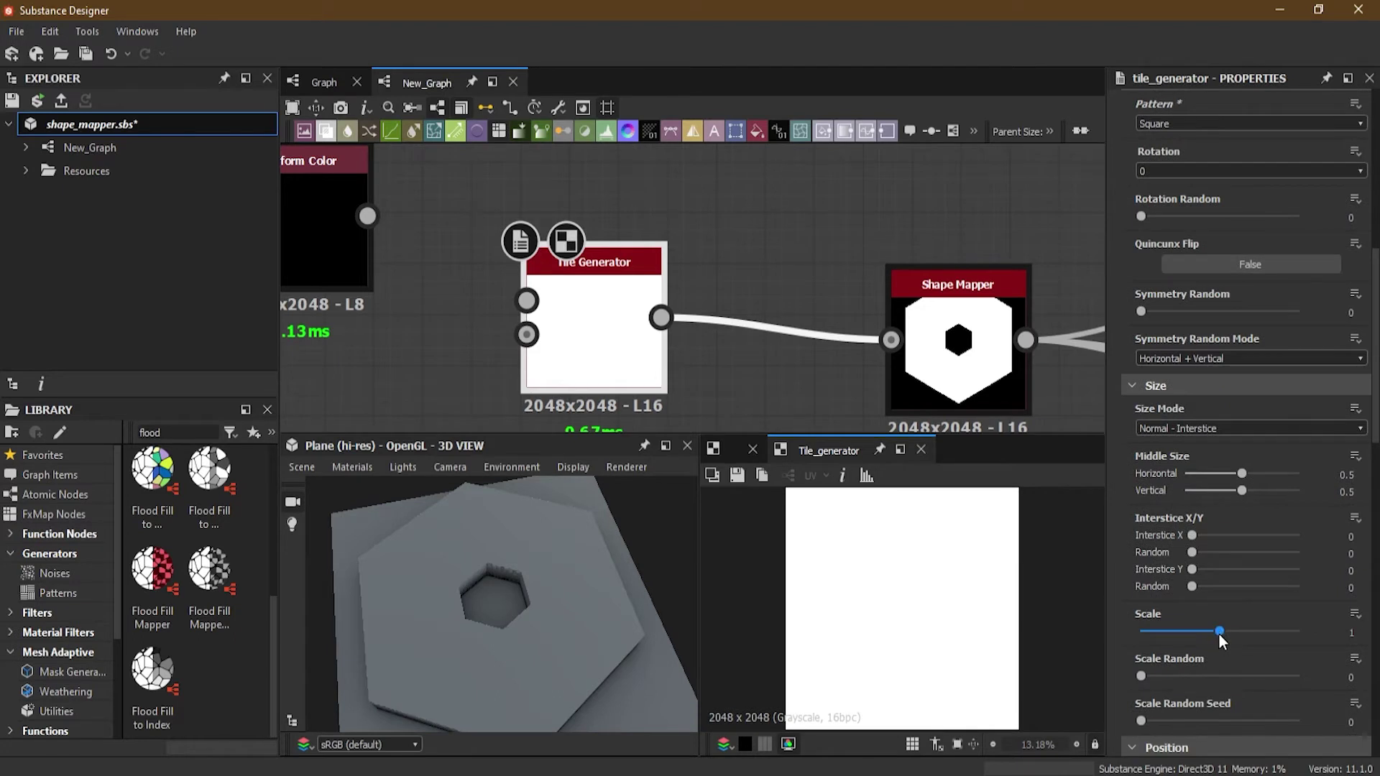
pyautogui.moveTo(1219, 633); pyautogui.dragTo(1189, 631)
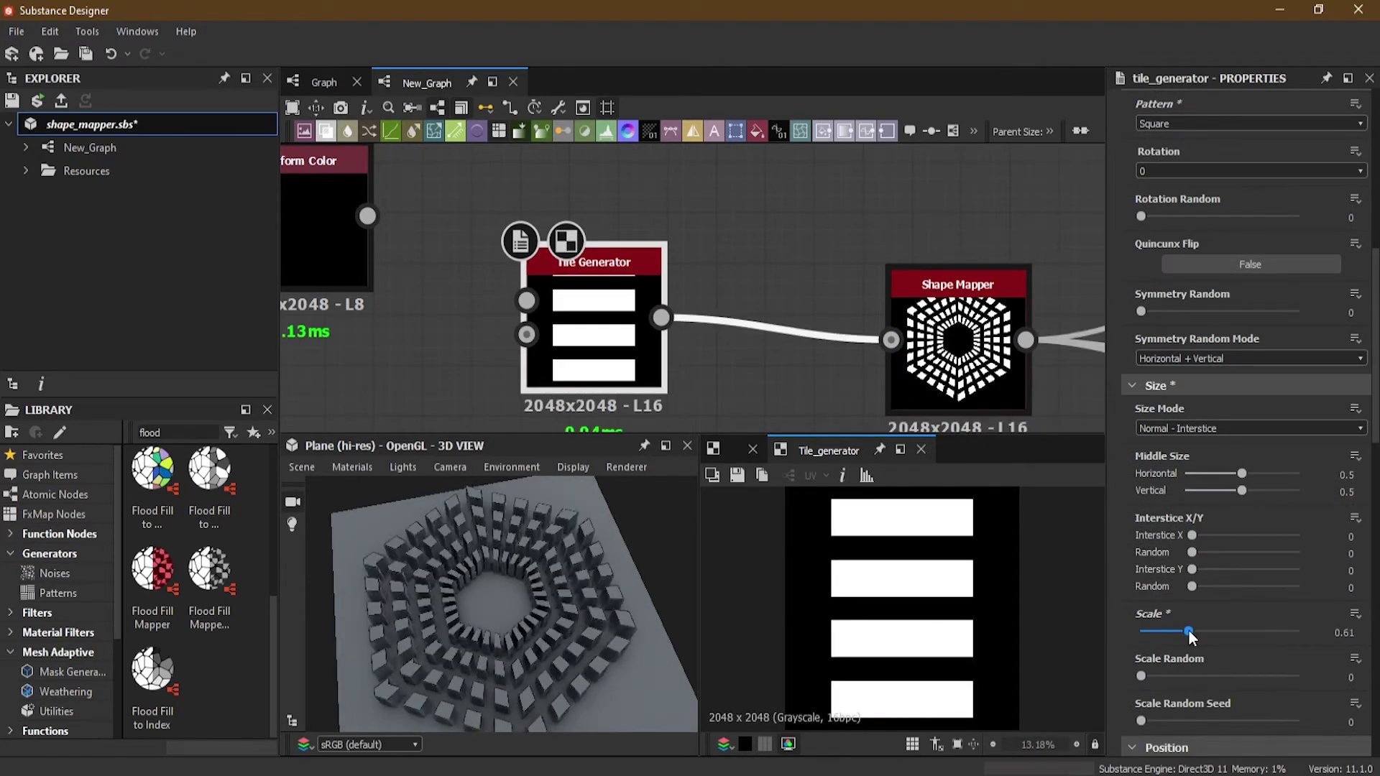
pyautogui.scroll(-4, 1222, 609)
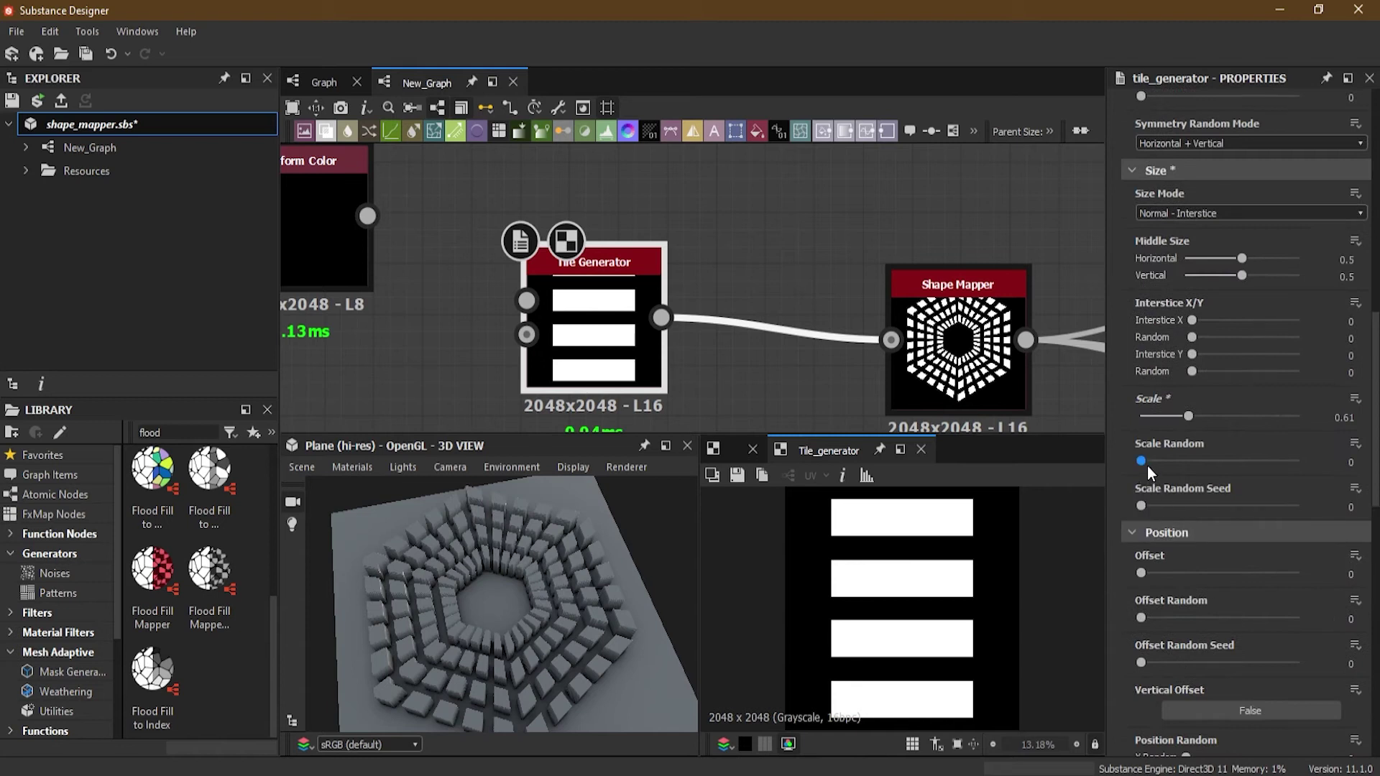
pyautogui.moveTo(1144, 462); pyautogui.dragTo(1225, 460)
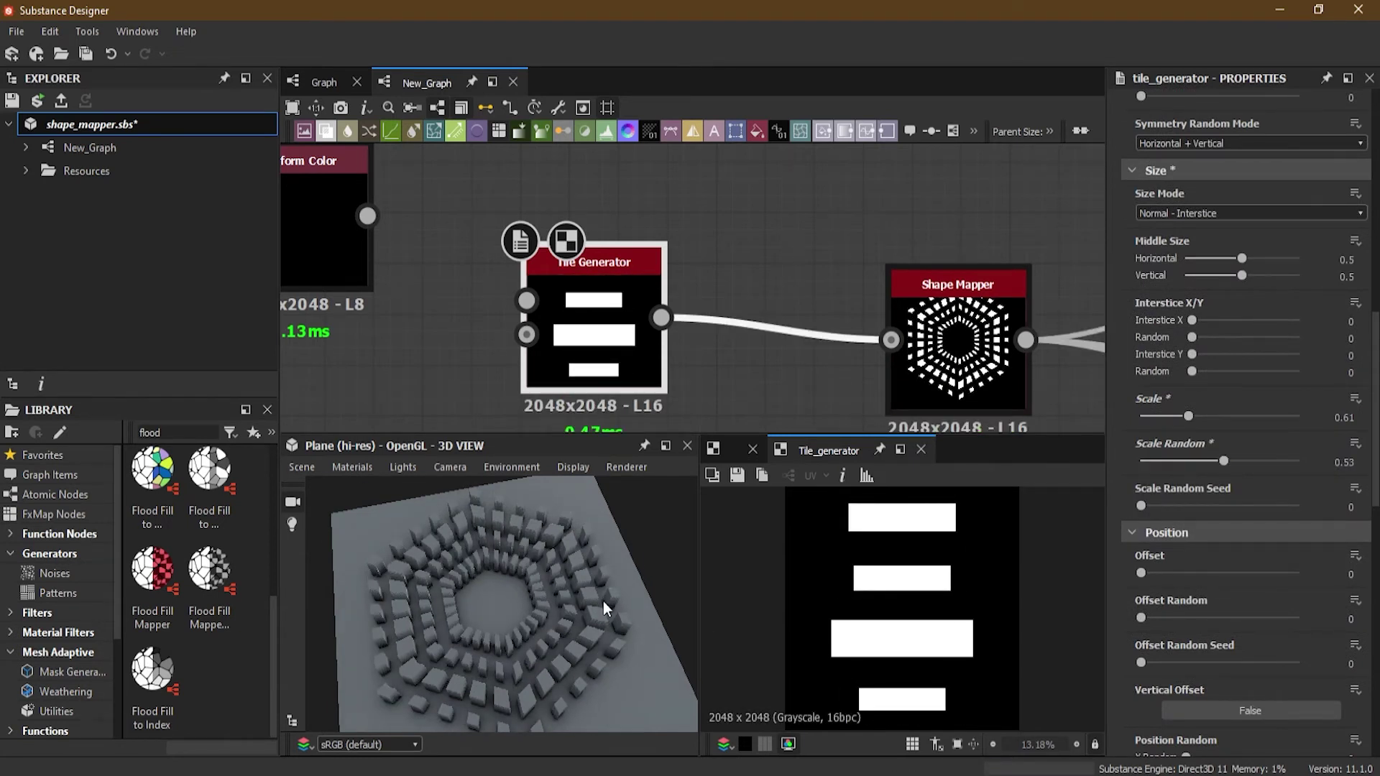
pyautogui.moveTo(603, 601); pyautogui.dragTo(540, 646)
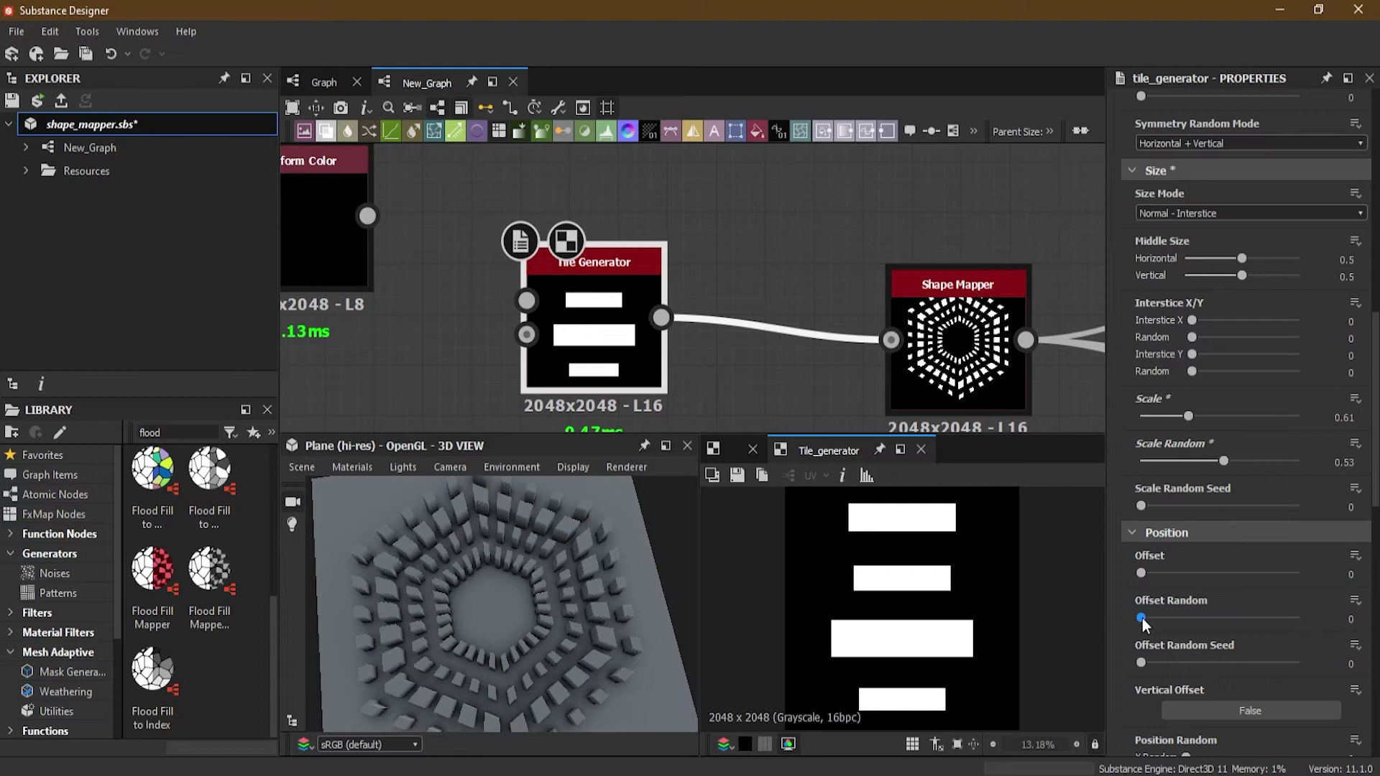
pyautogui.moveTo(1140, 619); pyautogui.dragTo(1253, 619)
pyautogui.moveTo(1141, 573); pyautogui.dragTo(1187, 580)
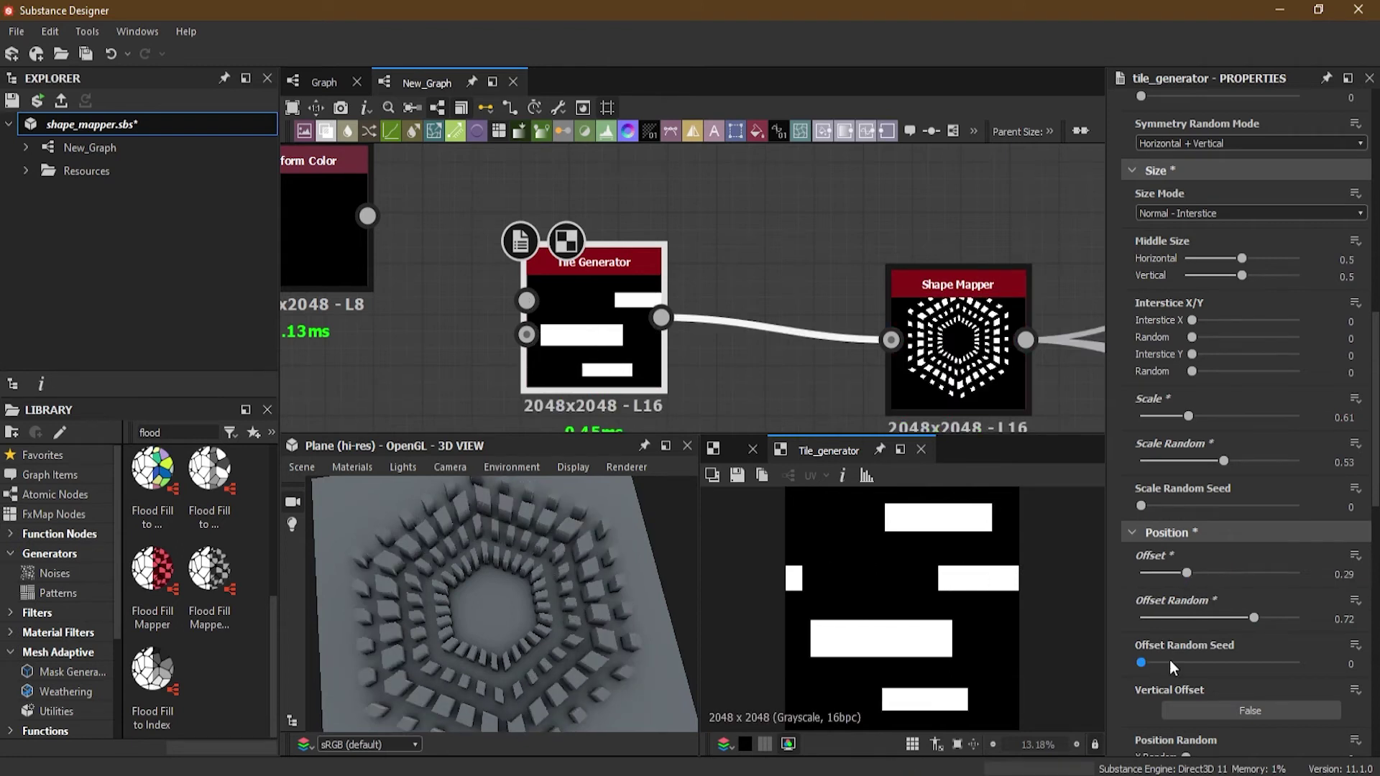
pyautogui.scroll(-10, 1201, 623)
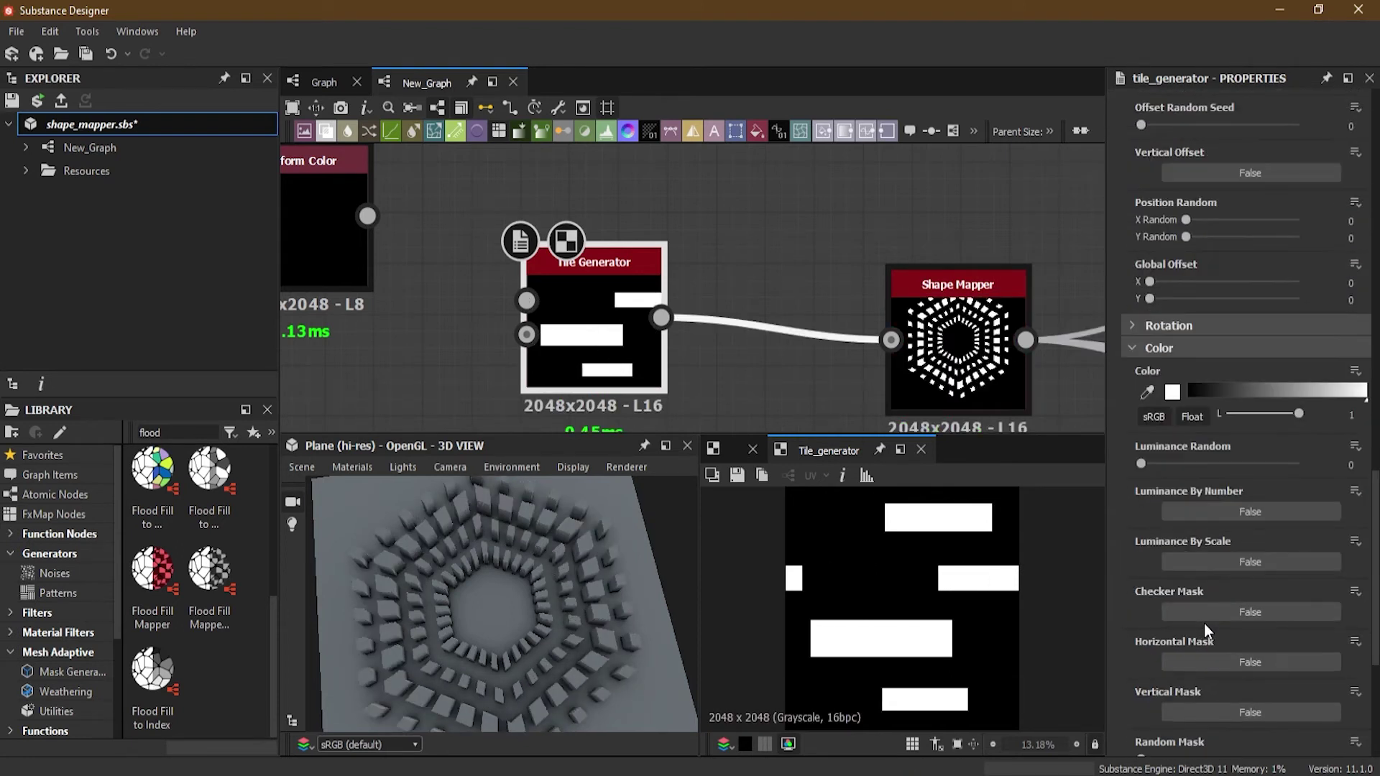
# Step: Raise the Tile Generator's Luminance Random to 1 for maximum brightness variation
pyautogui.scroll(-2, 1207, 628)
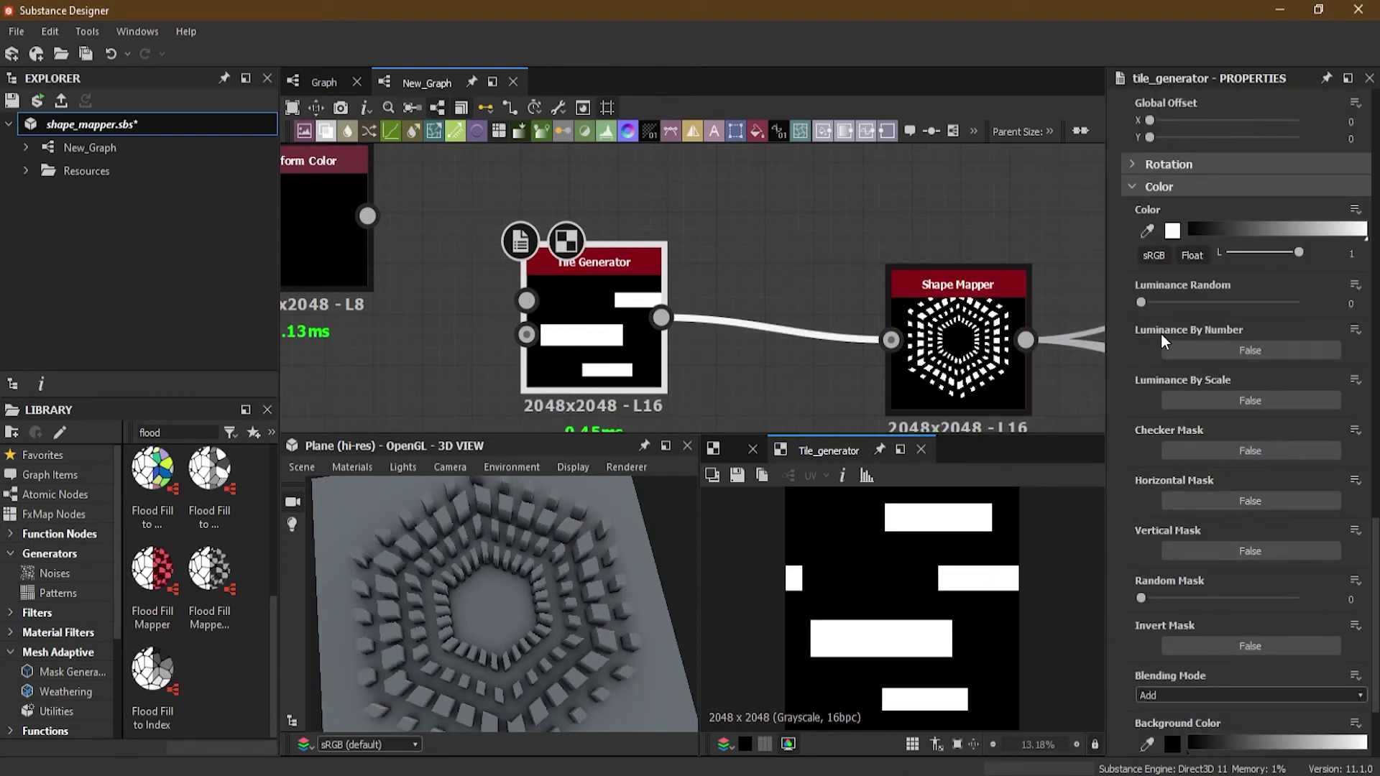
pyautogui.moveTo(1140, 304); pyautogui.dragTo(1317, 304)
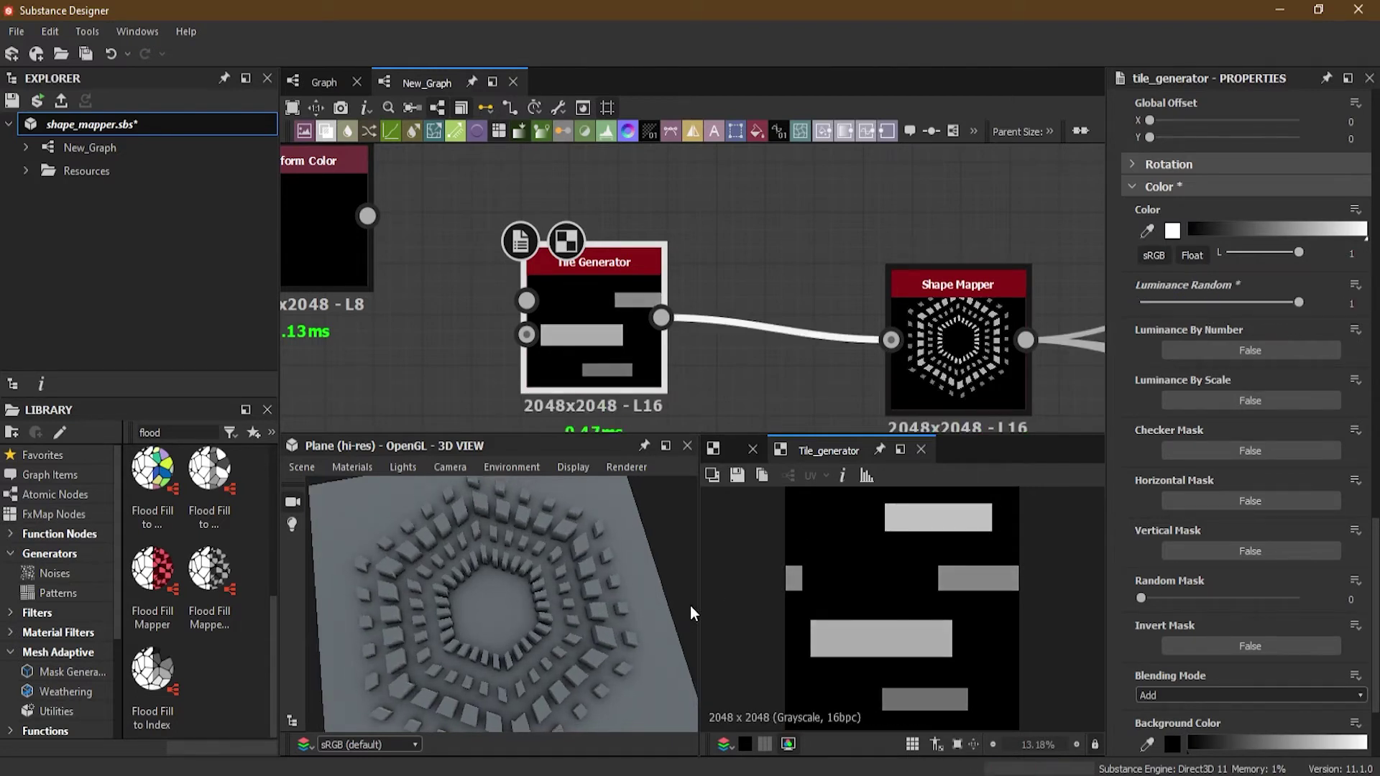
pyautogui.moveTo(690, 605); pyautogui.dragTo(696, 486)
pyautogui.scroll(6, 422, 619)
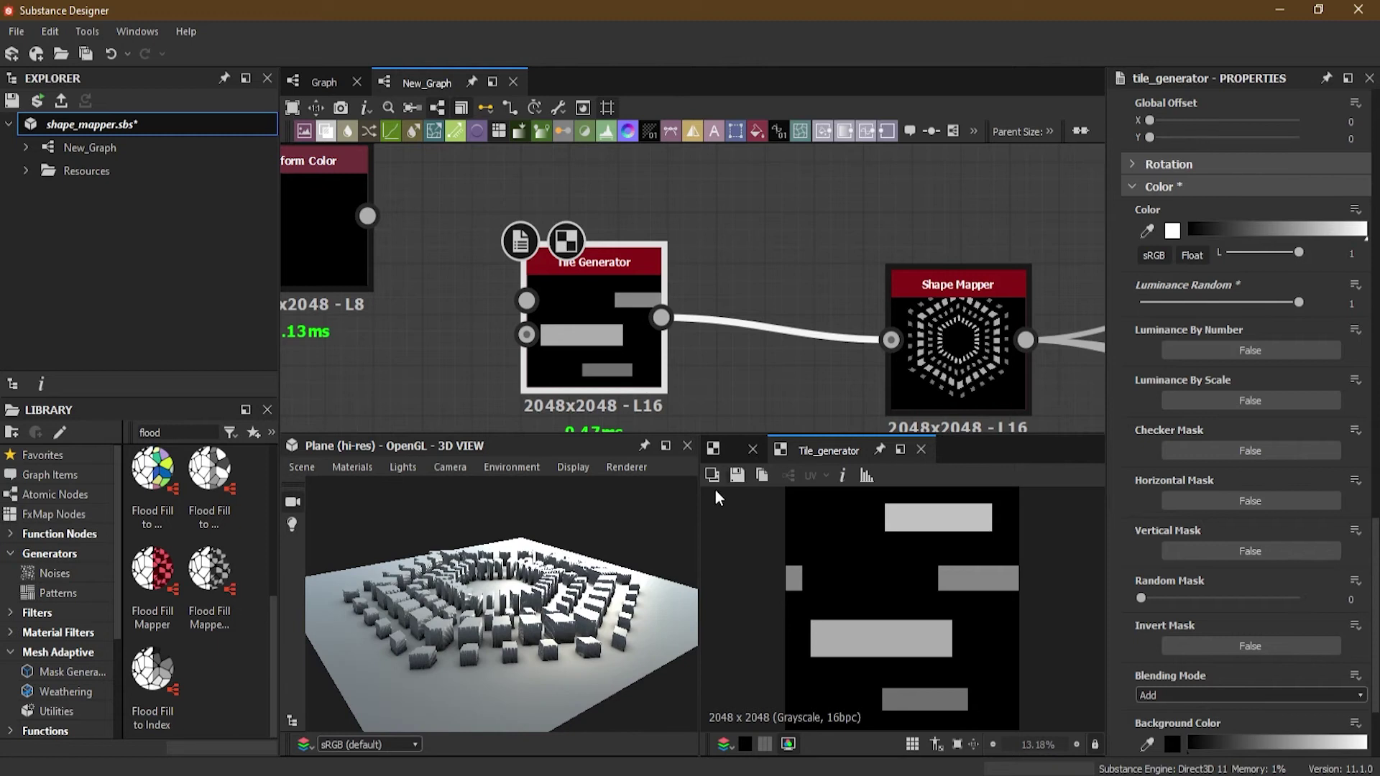
pyautogui.moveTo(423, 620); pyautogui.dragTo(477, 619)
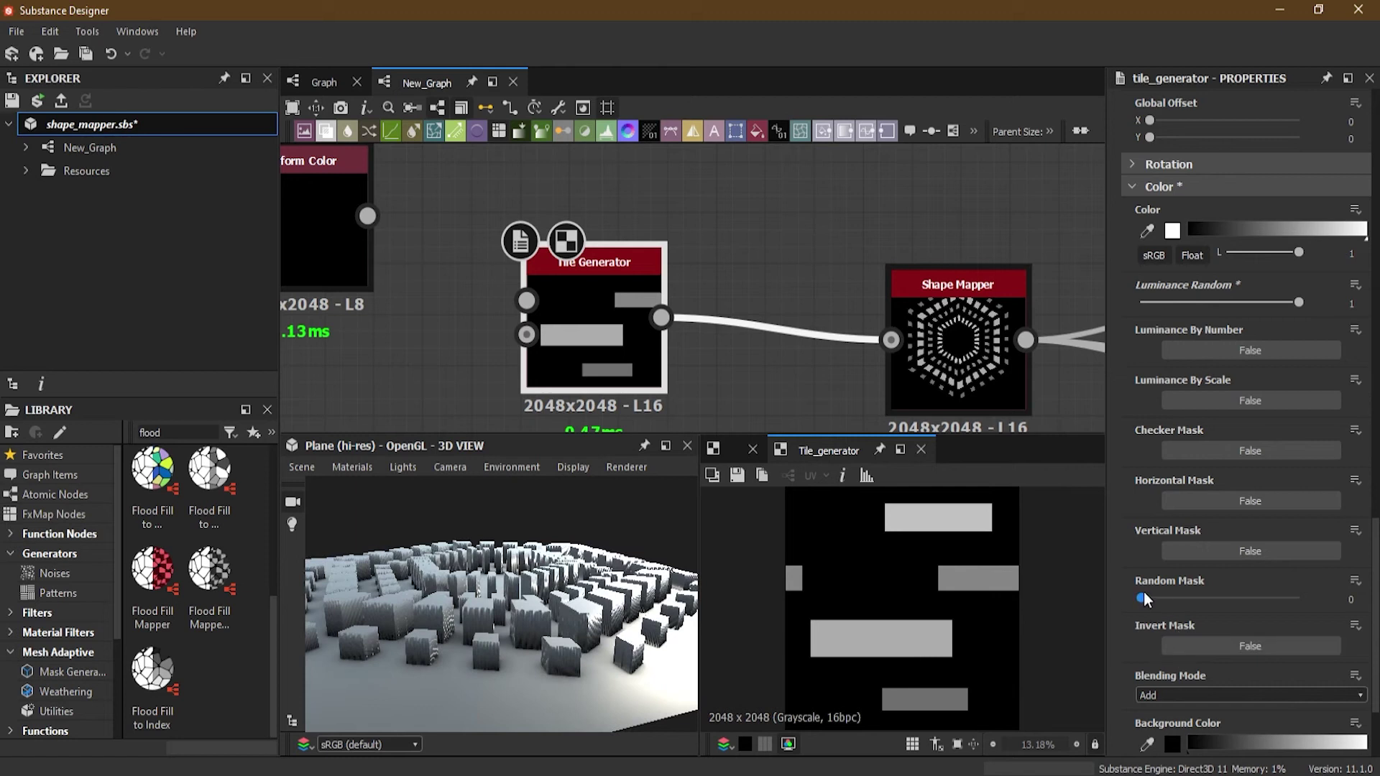
# Step: Adjust the random tile masking, trying 0.2 and settling on 0.45
pyautogui.moveTo(1143, 600); pyautogui.dragTo(1248, 599)
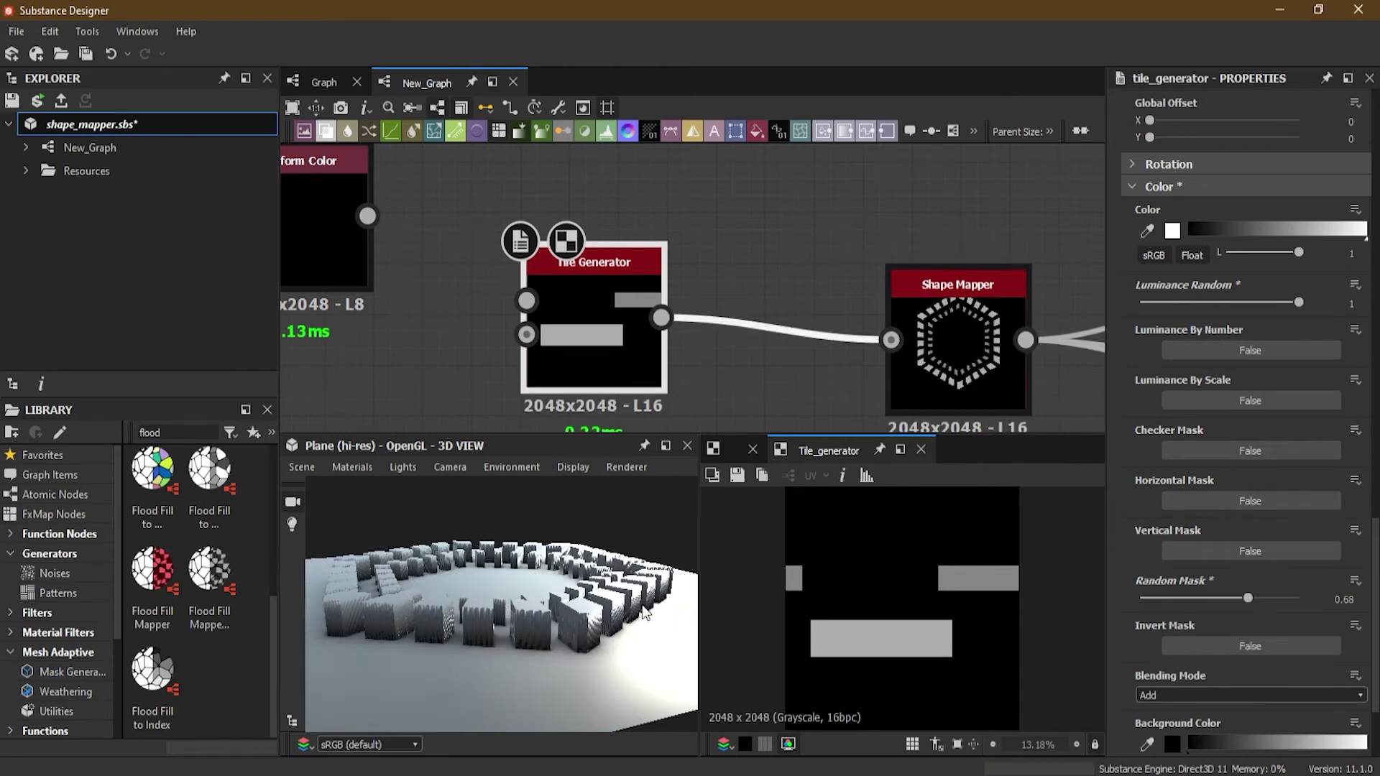
pyautogui.moveTo(525, 640)
pyautogui.mouseDown()
pyautogui.moveTo(535, 700)
pyautogui.moveTo(546, 640)
pyautogui.mouseUp()
pyautogui.click(1175, 597)
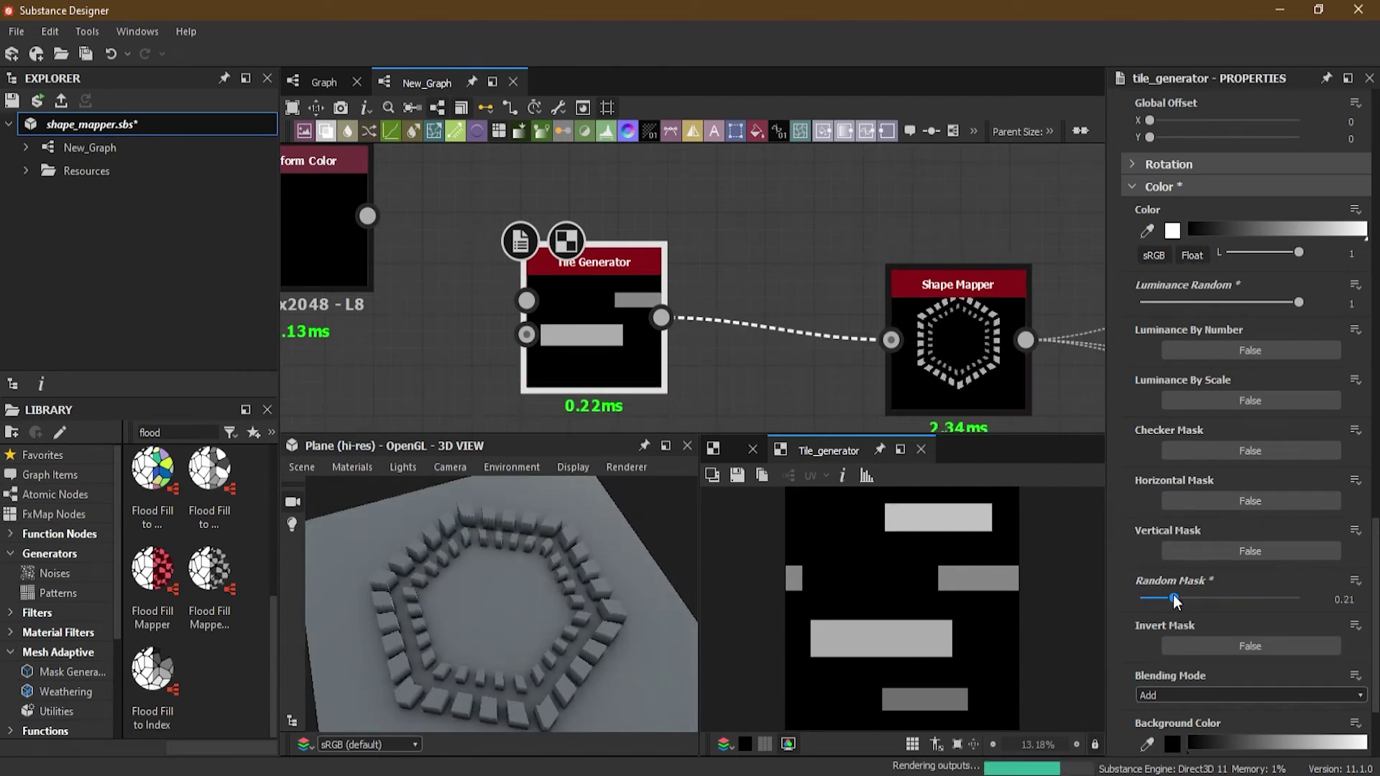
pyautogui.moveTo(1172, 594); pyautogui.dragTo(1118, 593)
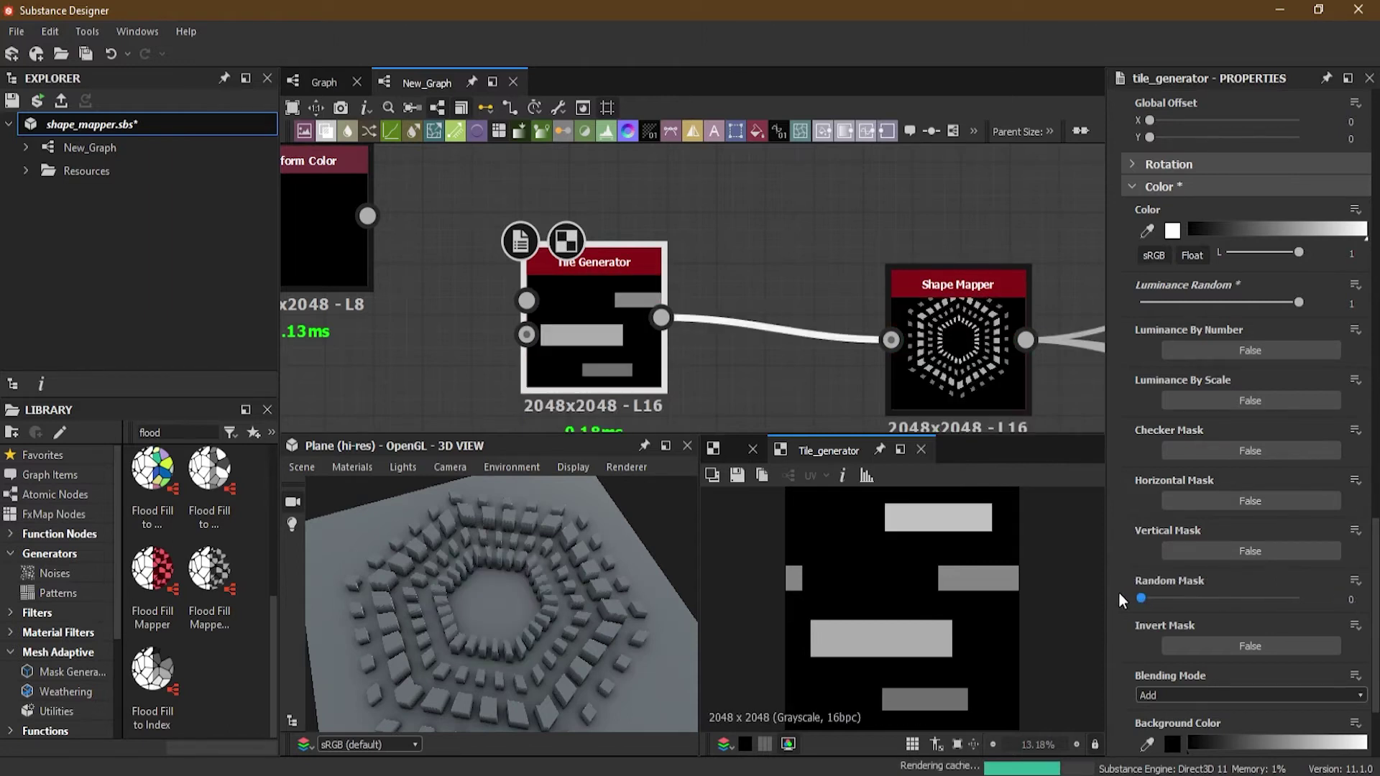
pyautogui.scroll(-2, 1139, 651)
pyautogui.scroll(3, 1138, 653)
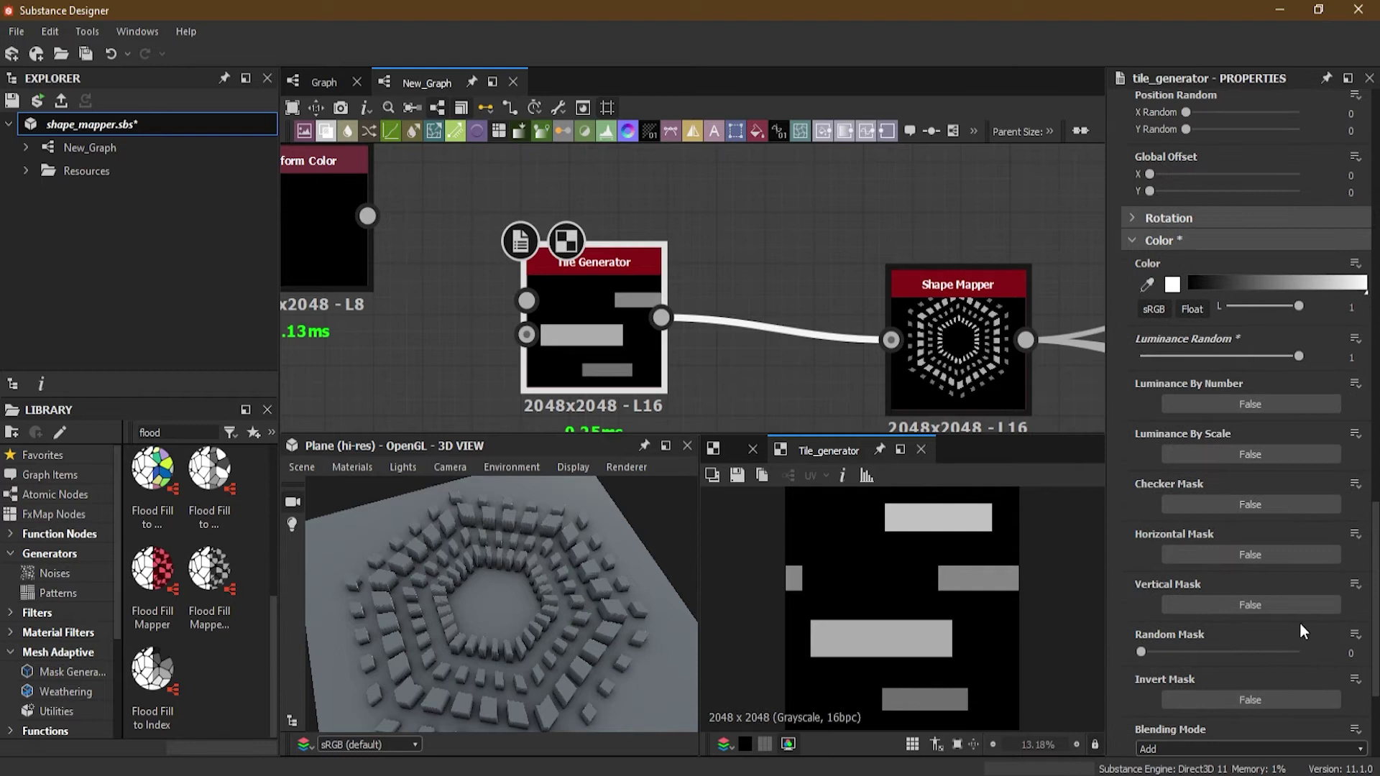
# Step: Try checker and horizontal tile masking, then turn both back off
pyautogui.click(1202, 503)
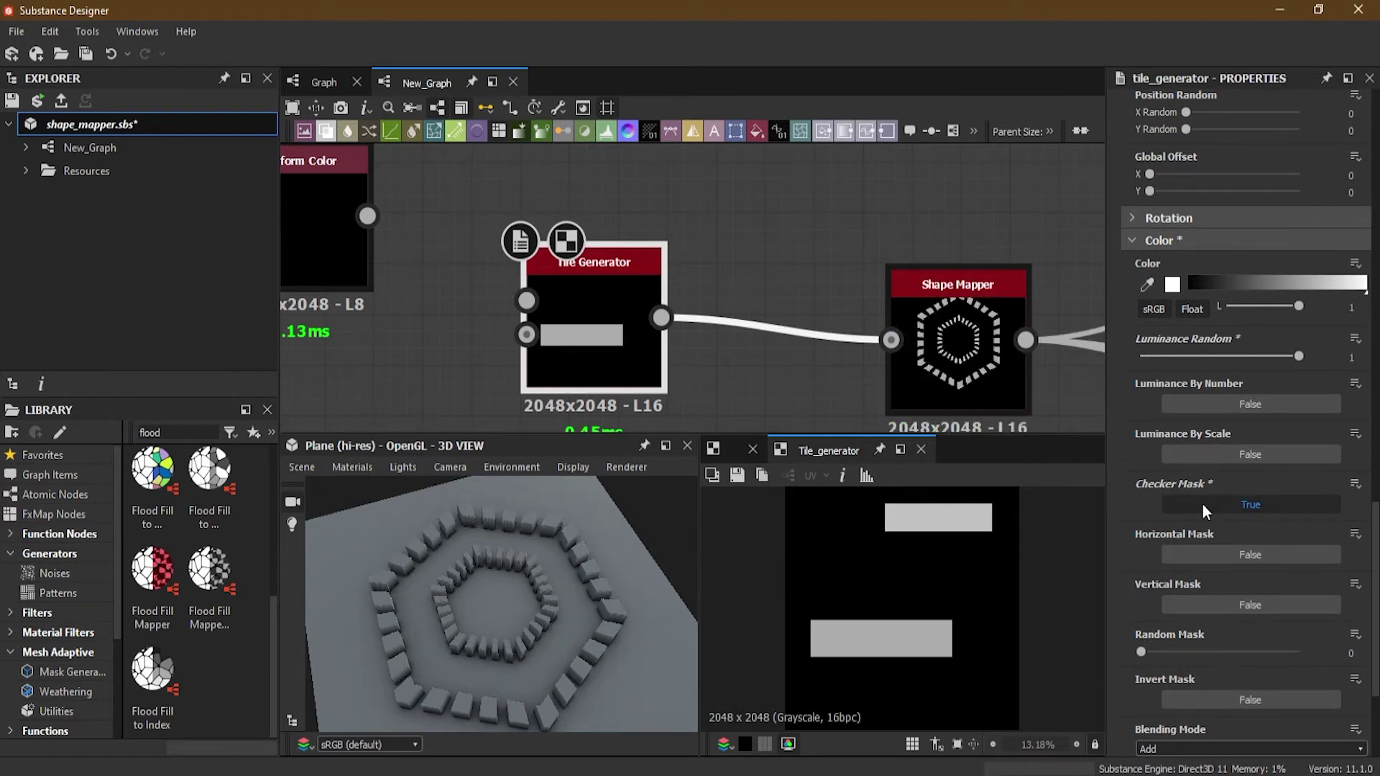
pyautogui.click(1202, 503)
pyautogui.click(1235, 554)
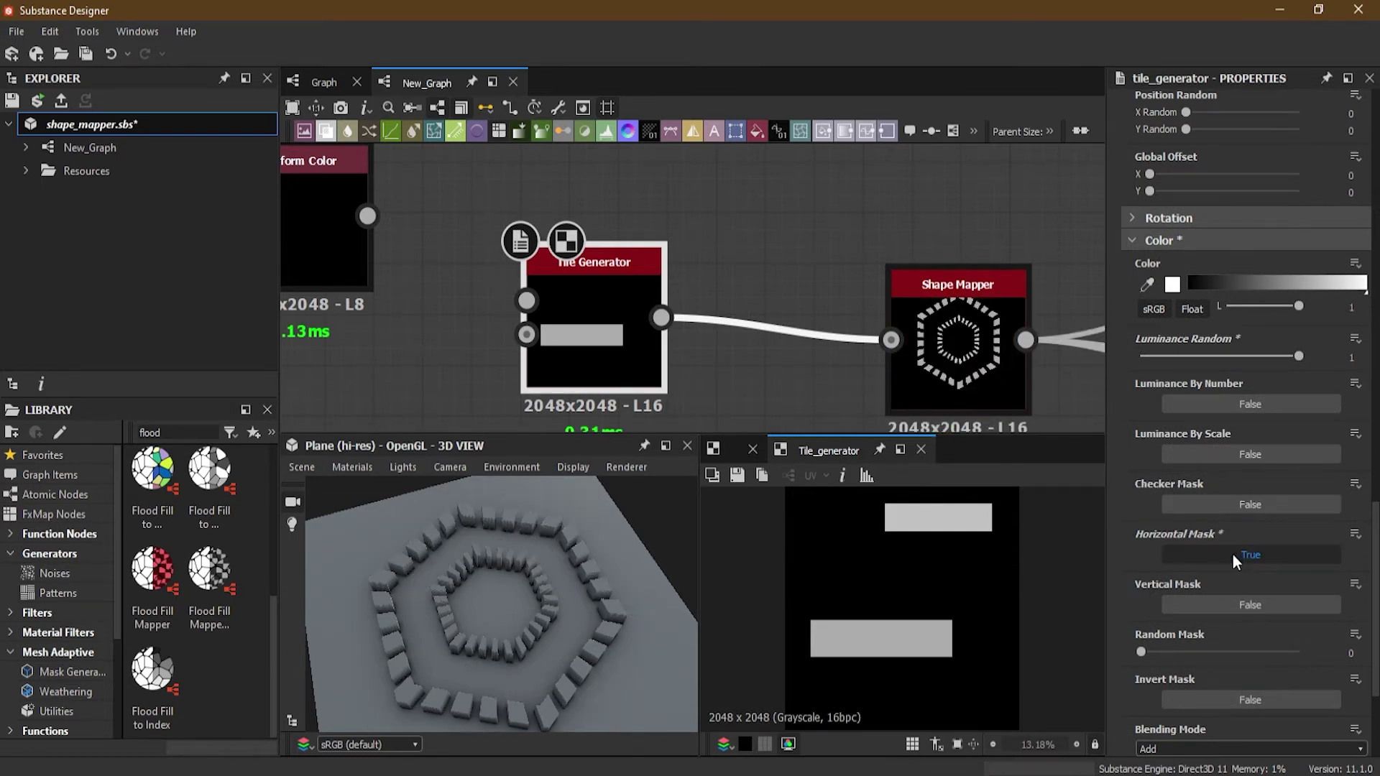
pyautogui.click(1232, 555)
pyautogui.scroll(10, 1177, 521)
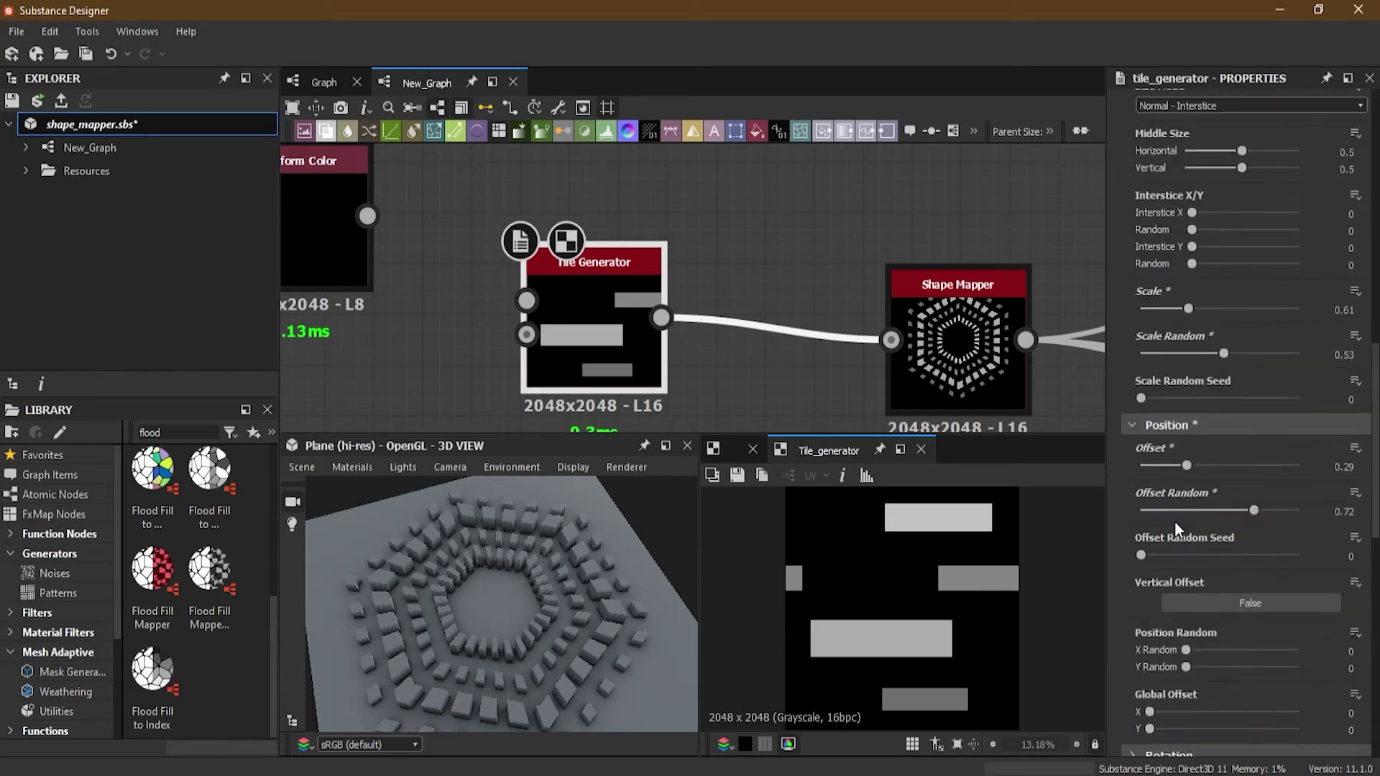
pyautogui.scroll(5, 1175, 520)
pyautogui.scroll(-3, 1174, 520)
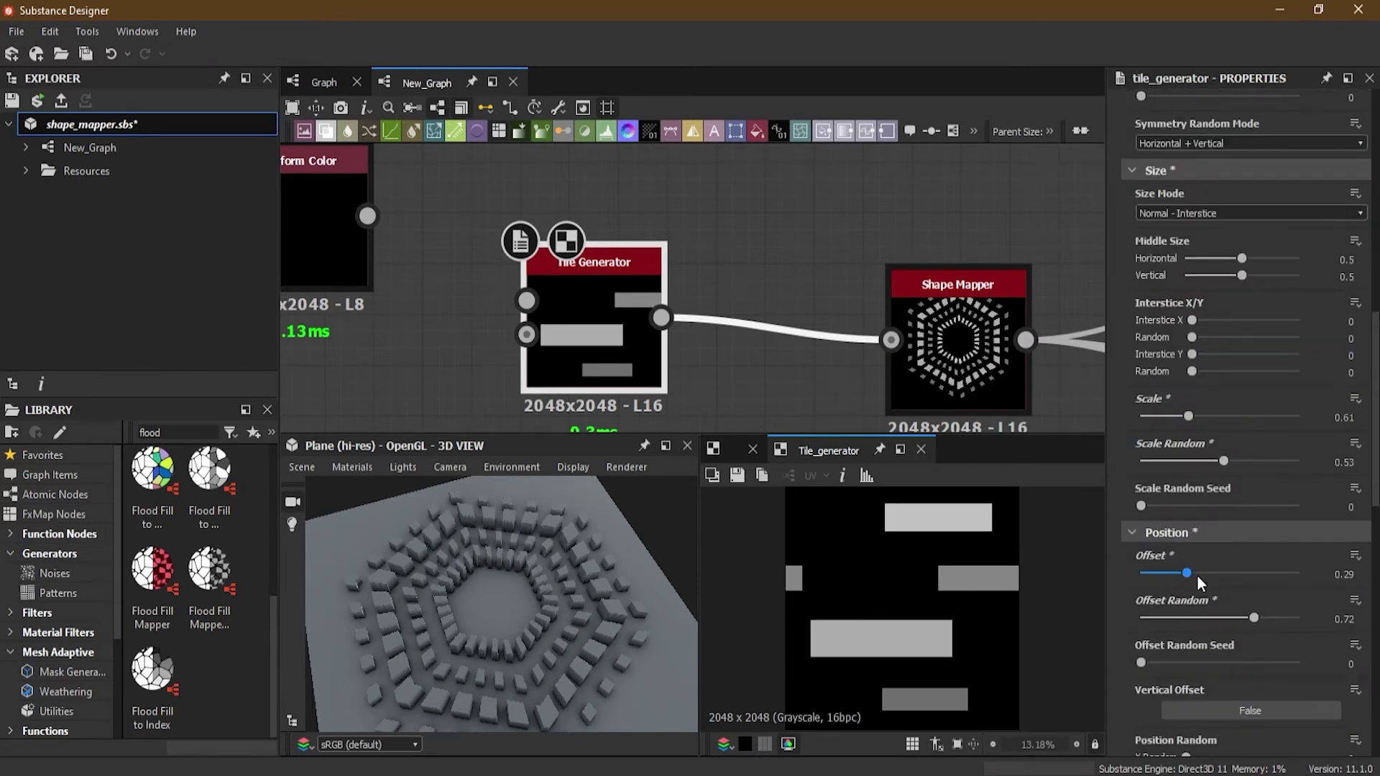
# Step: Enlarge tiles to Scale 1.51 with Offset 0.25, Scale Random 0.43 and Middle Size 0.36 by 0.64
pyautogui.moveTo(1187, 575); pyautogui.dragTo(1261, 577)
pyautogui.scroll(3, 1189, 452)
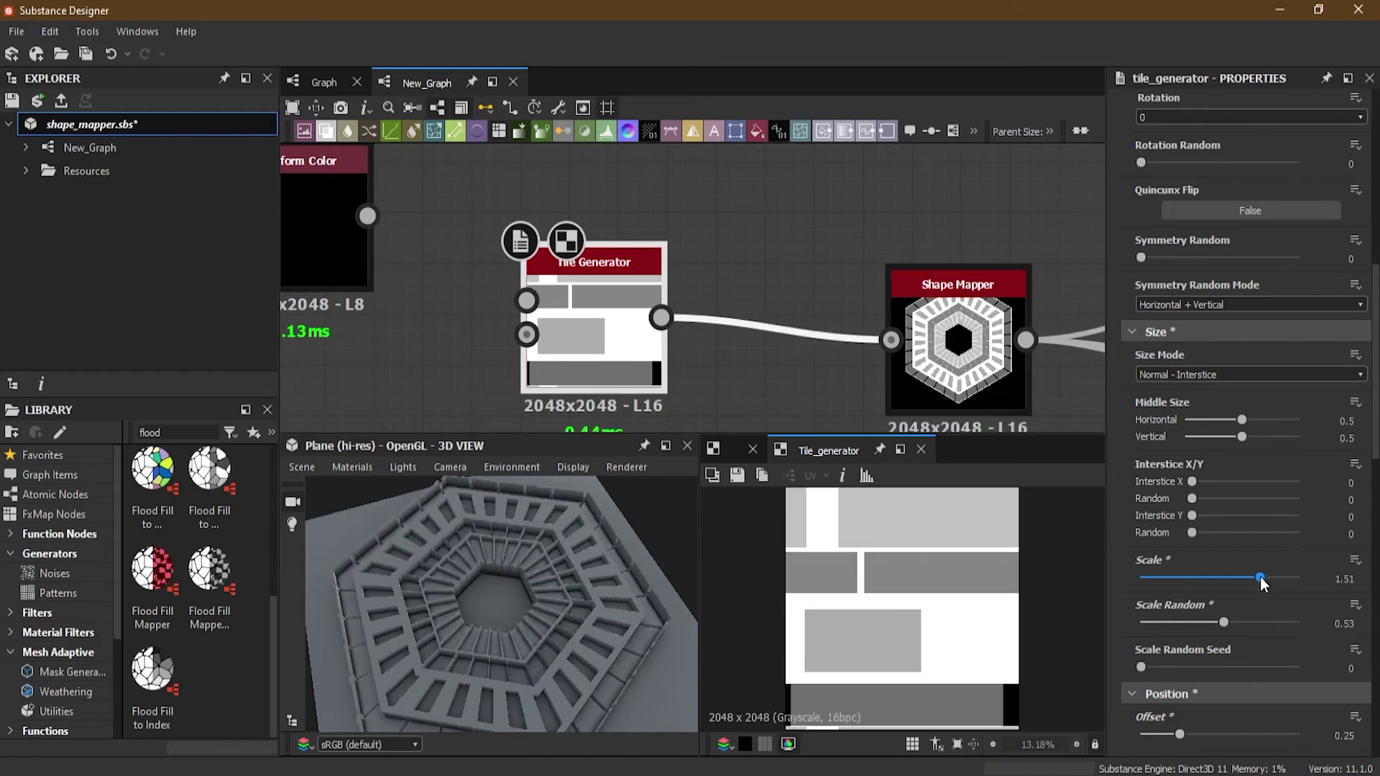
pyautogui.moveTo(1225, 627)
pyautogui.mouseDown()
pyautogui.moveTo(1188, 629)
pyautogui.moveTo(1259, 625)
pyautogui.moveTo(1209, 631)
pyautogui.mouseUp()
pyautogui.moveTo(632, 615); pyautogui.dragTo(563, 562)
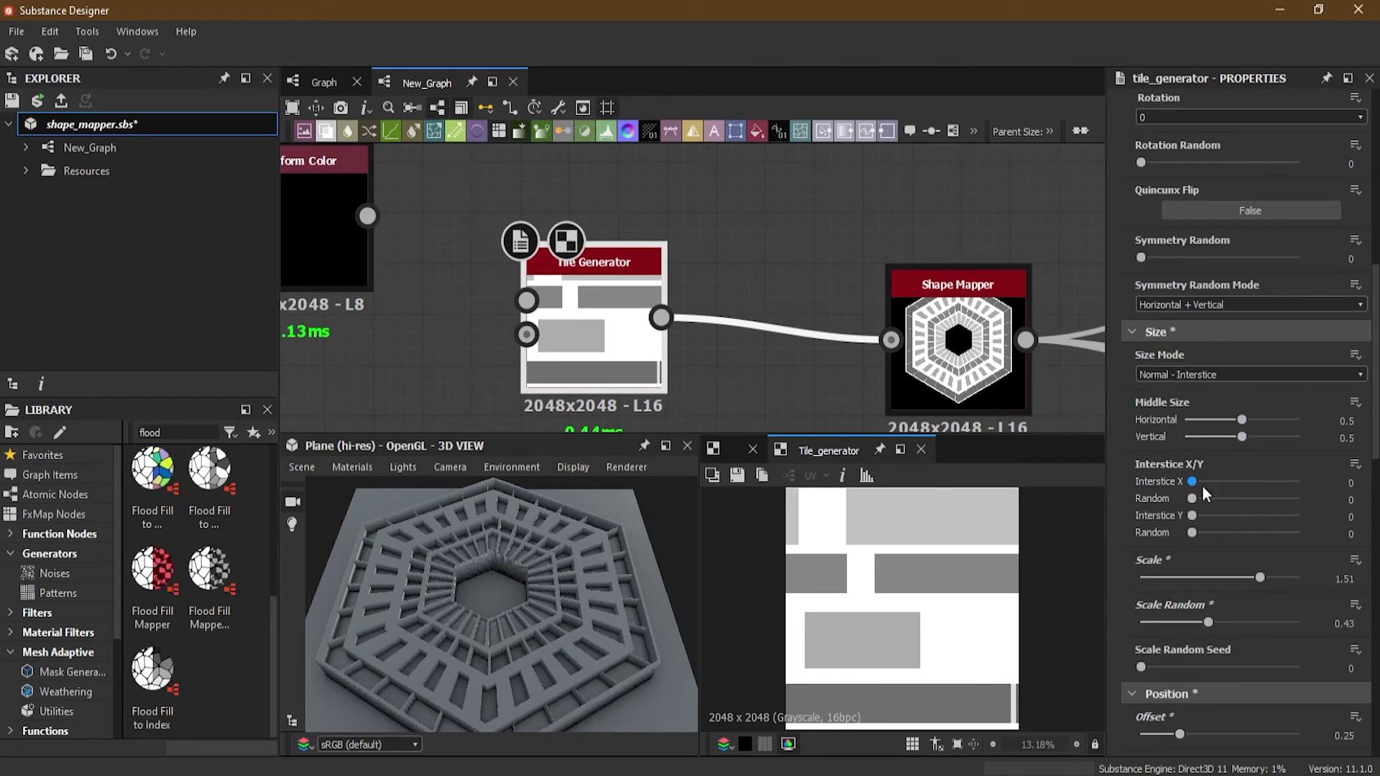
pyautogui.moveTo(1243, 419); pyautogui.dragTo(1259, 447)
pyautogui.moveTo(615, 633); pyautogui.dragTo(650, 572)
pyautogui.click(935, 368)
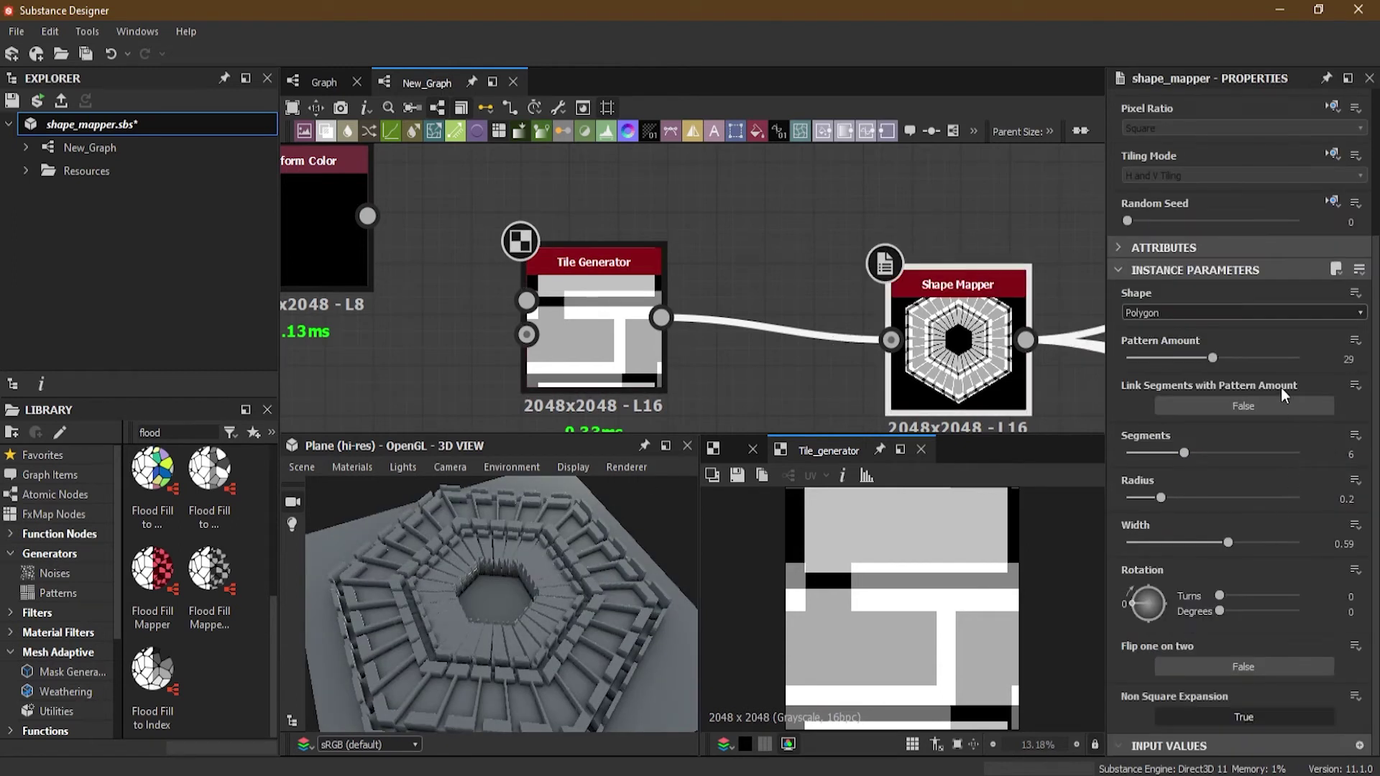
# Step: Lower Shape Mapper Pattern Amount to 5 and place the node beside Tile Generator
pyautogui.moveTo(1214, 363); pyautogui.dragTo(1141, 371)
pyautogui.moveTo(562, 656); pyautogui.dragTo(518, 656)
pyautogui.scroll(3, 521, 611)
pyautogui.moveTo(868, 345); pyautogui.dragTo(738, 315, button='middle')
pyautogui.moveTo(838, 358); pyautogui.dragTo(690, 329)
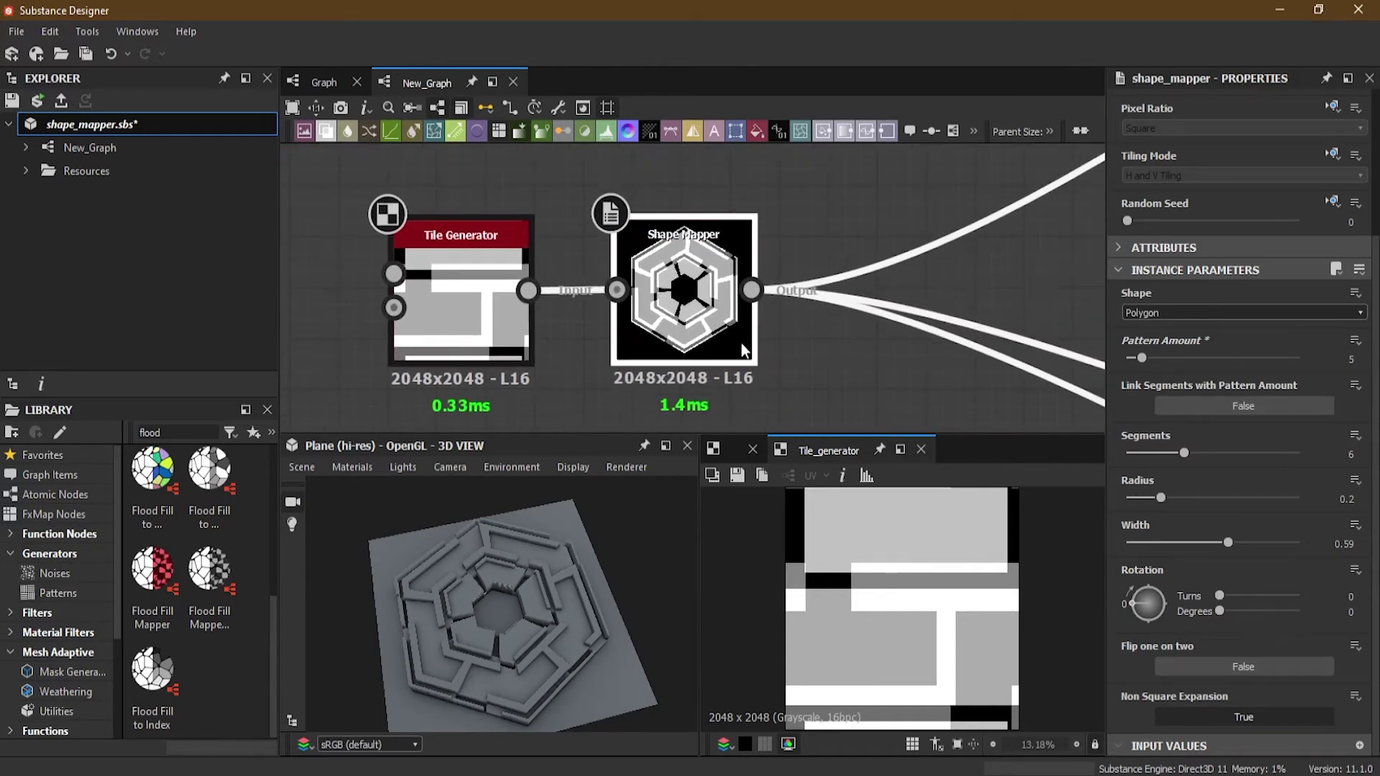
pyautogui.click(873, 358)
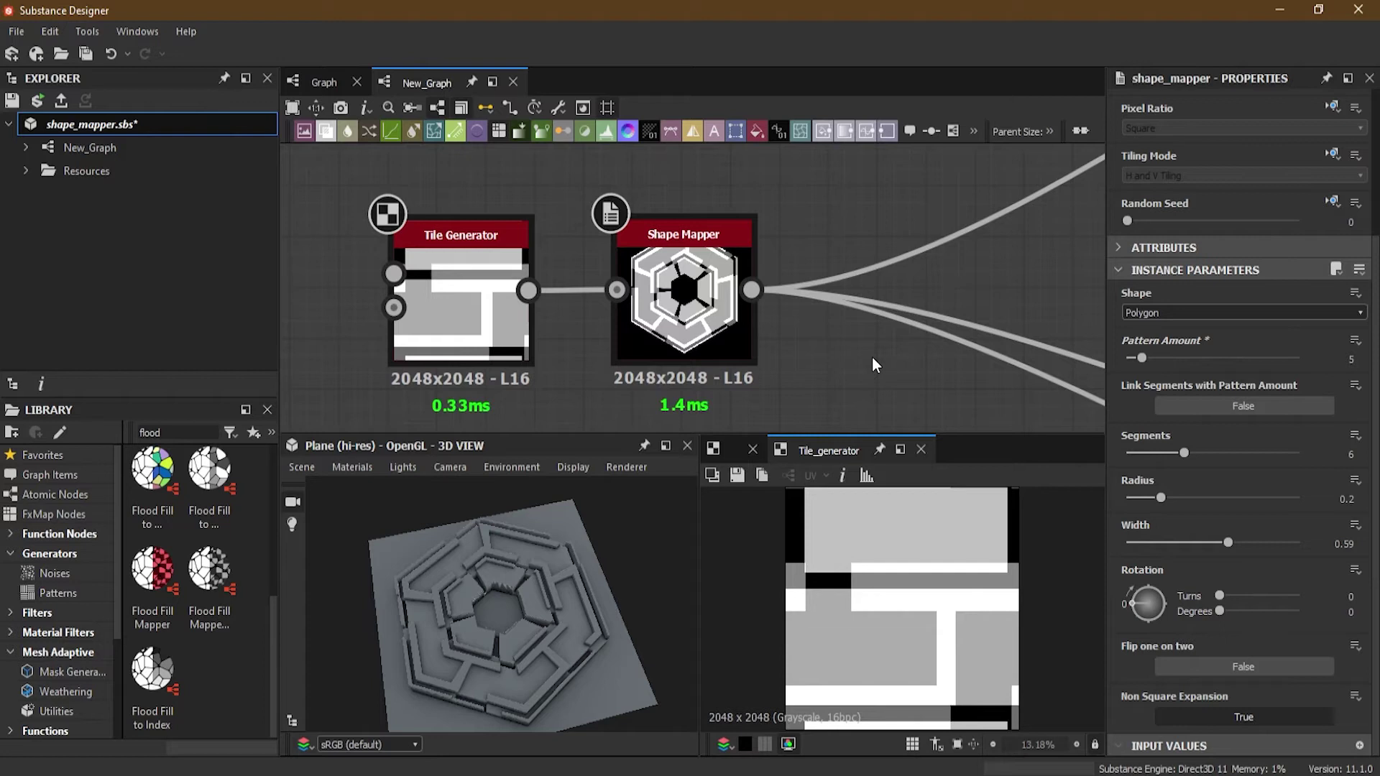
# Step: Add a Blur HQ Grayscale node and wire it after the Shape Mapper's output
pyautogui.press('space')
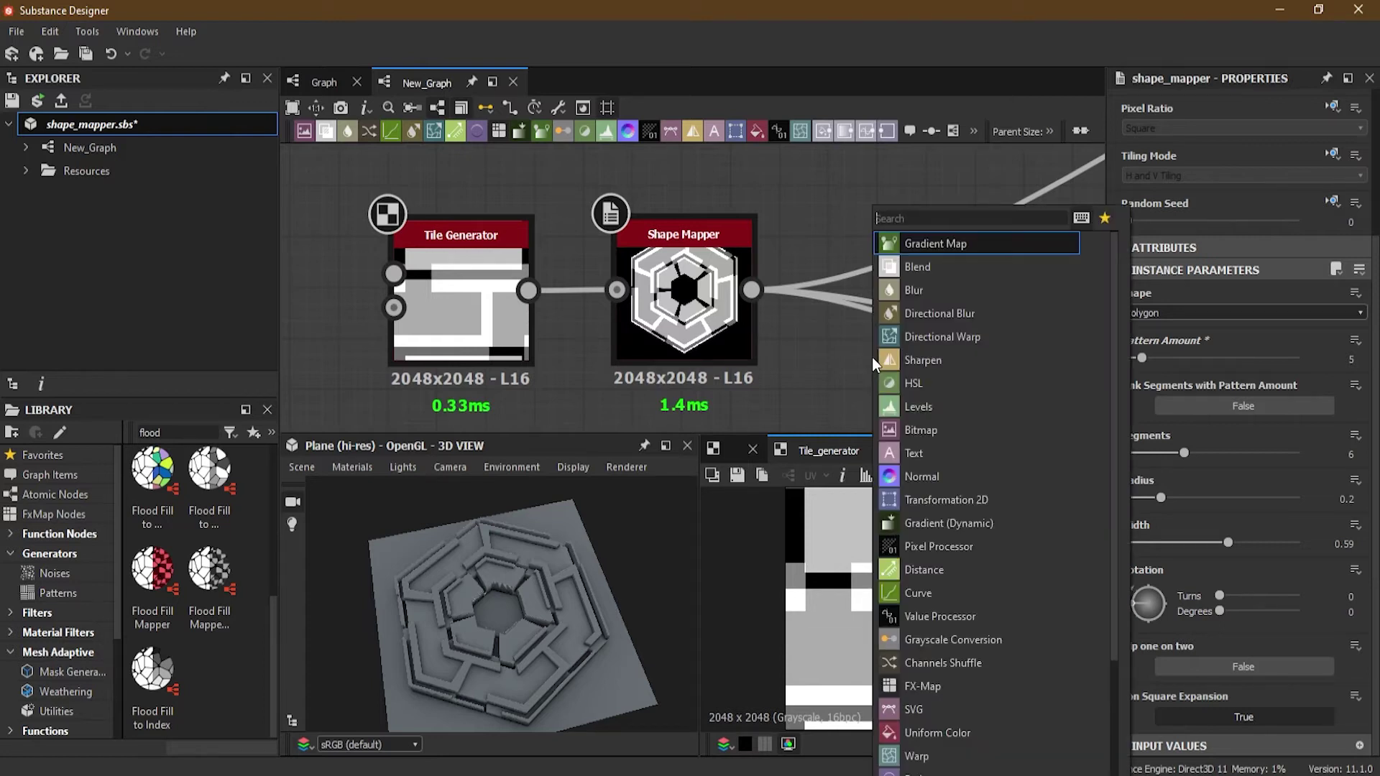
pyautogui.write('bl')
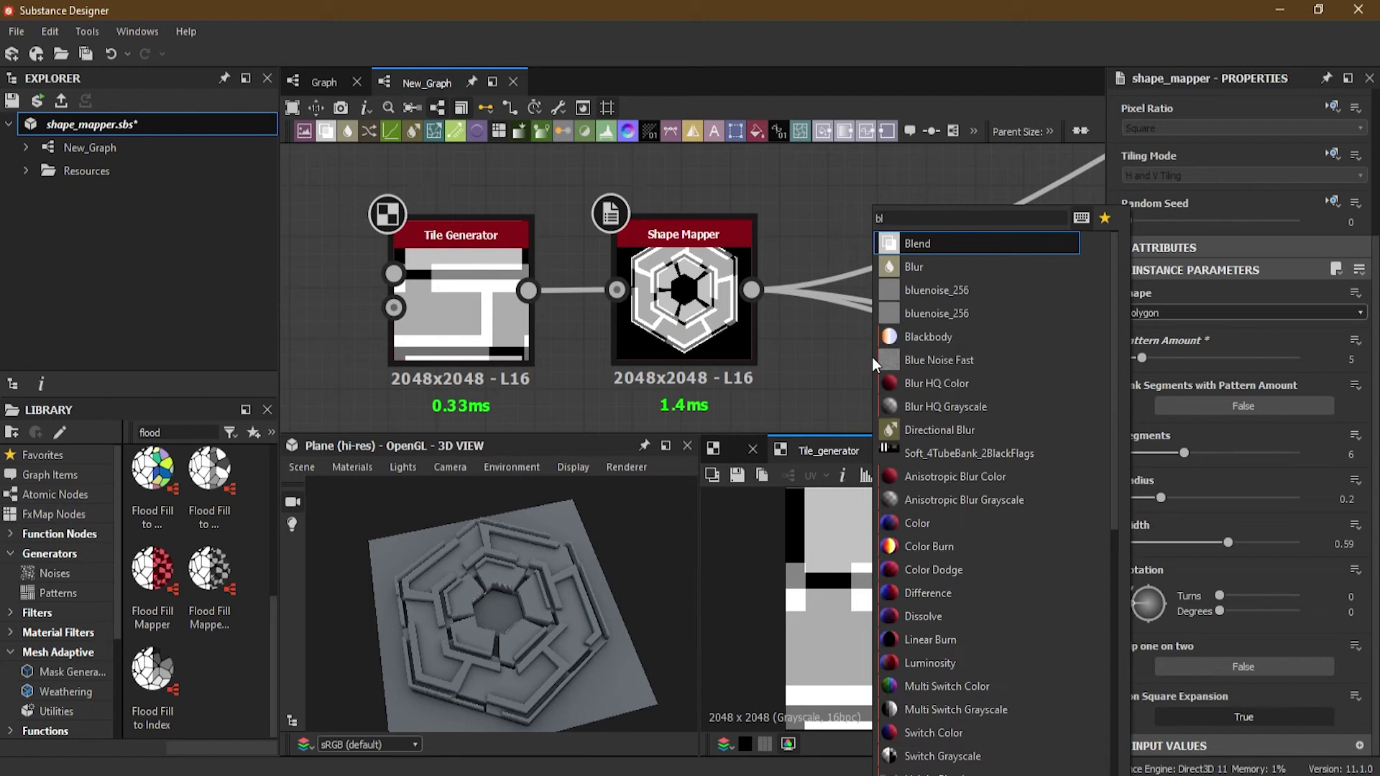
pyautogui.write('ur')
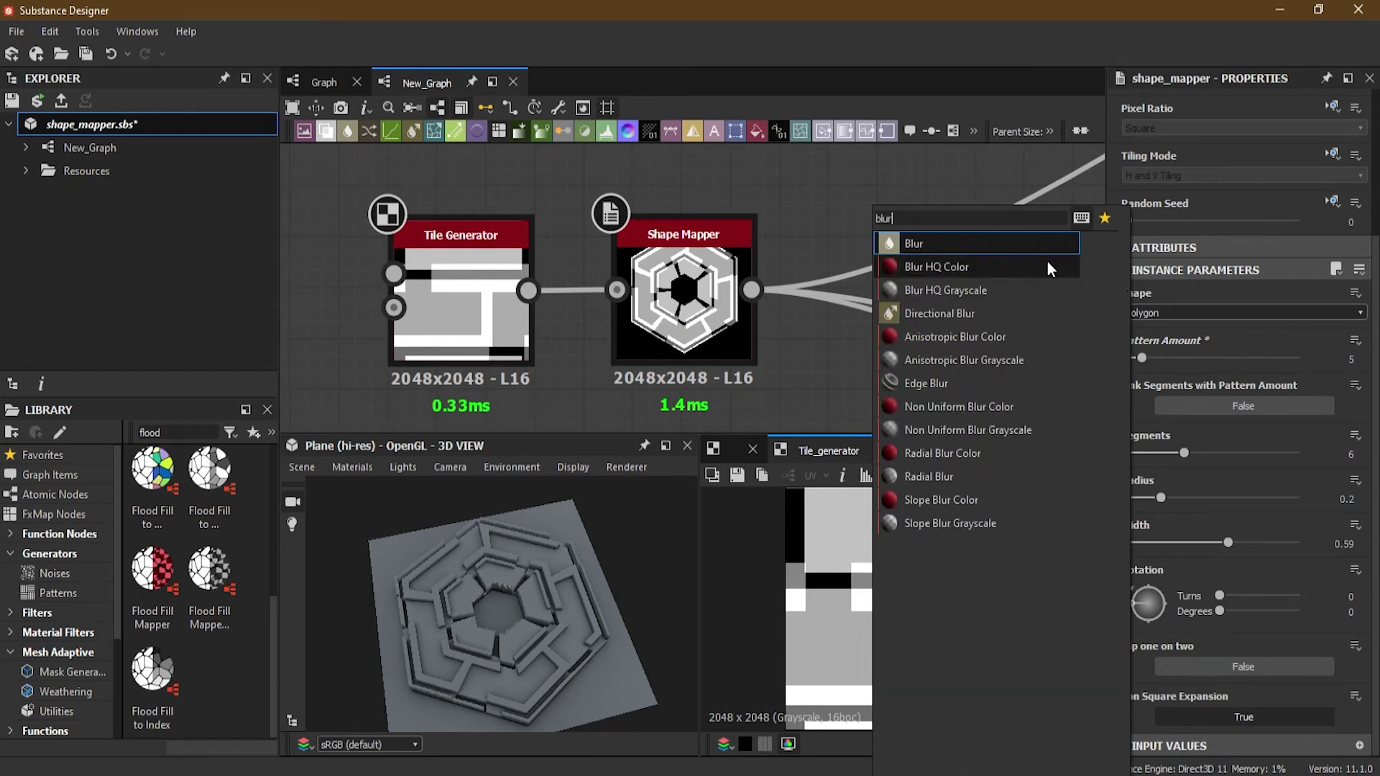
pyautogui.click(1002, 289)
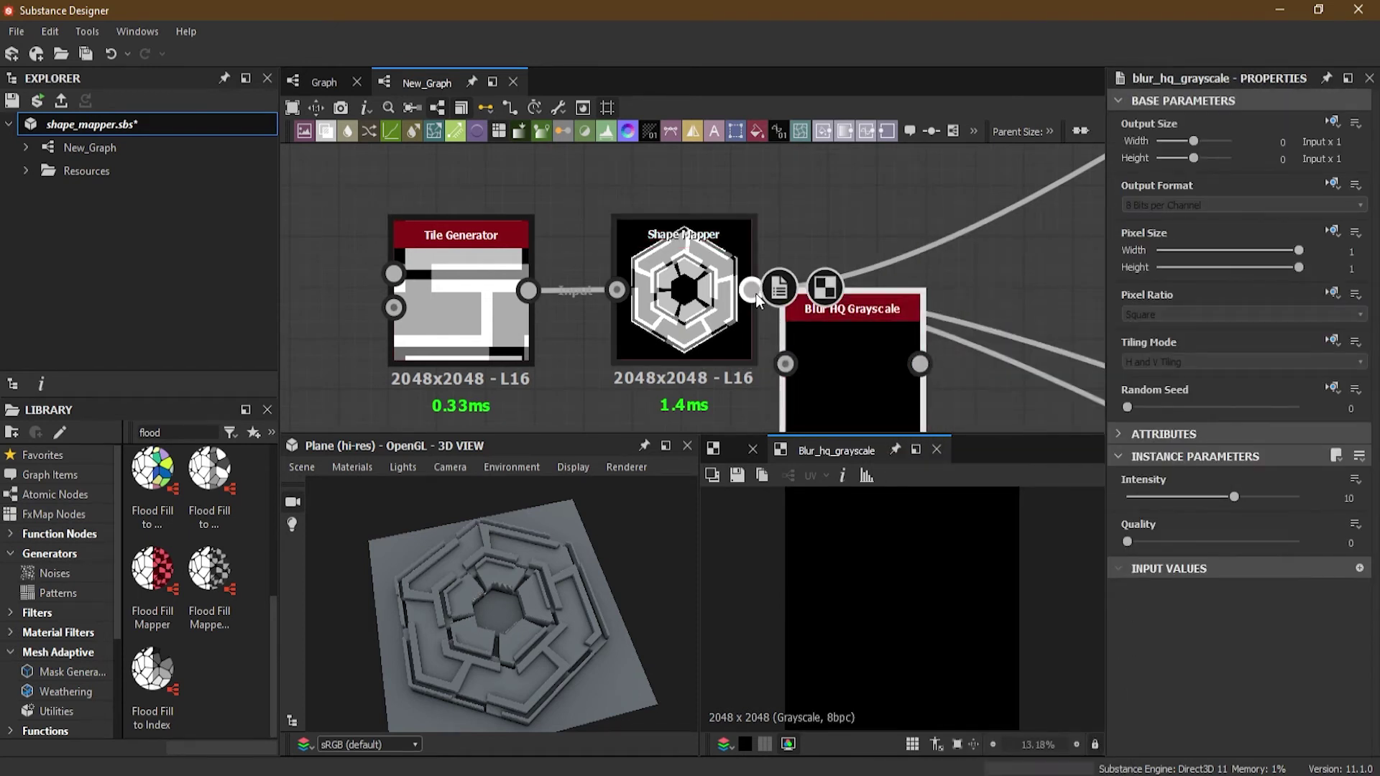
pyautogui.keyDown('shift'); pyautogui.moveTo(752, 290); pyautogui.dragTo(1044, 356); pyautogui.keyUp('shift')
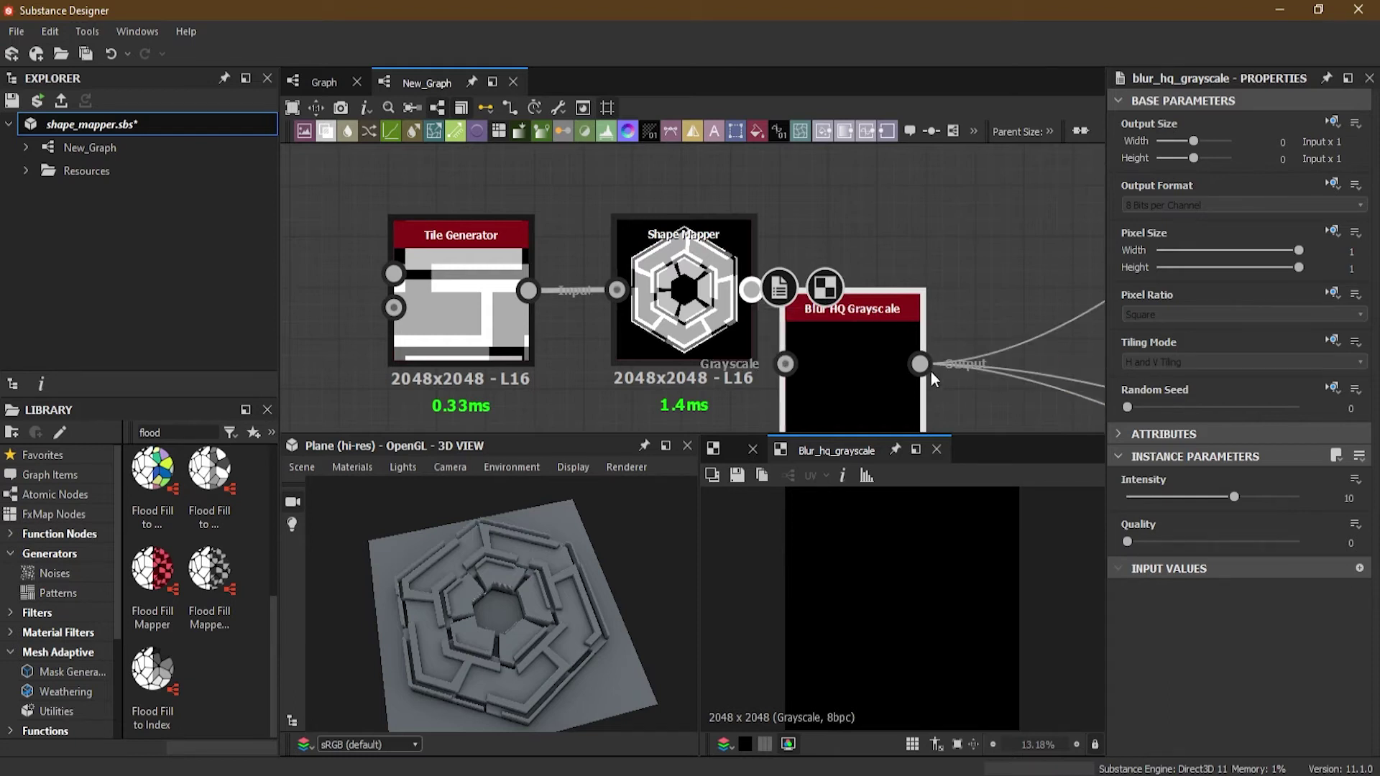
pyautogui.moveTo(881, 398); pyautogui.dragTo(963, 303)
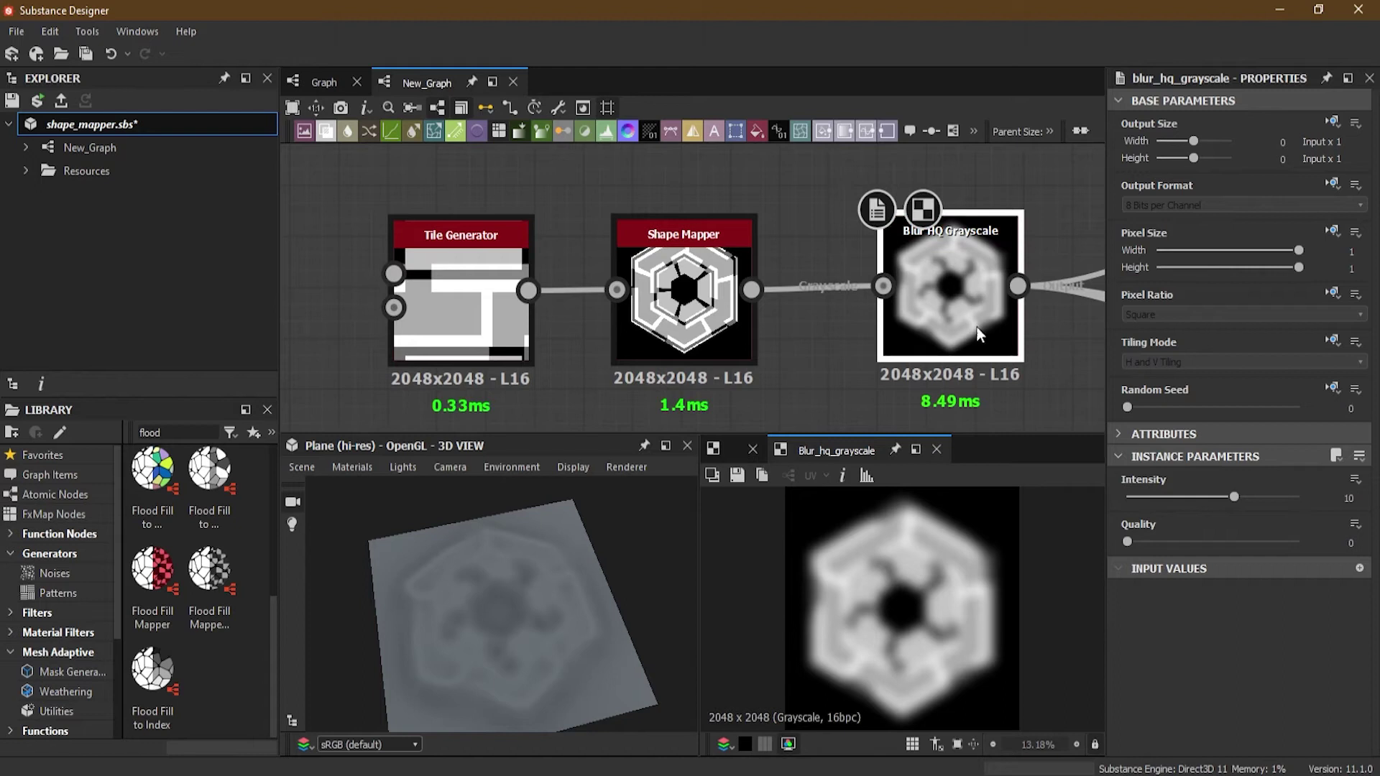
# Step: Set the blur Quality to 1 and Intensity to 0.3
pyautogui.moveTo(1127, 543); pyautogui.dragTo(1145, 502)
pyautogui.scroll(5, 407, 620)
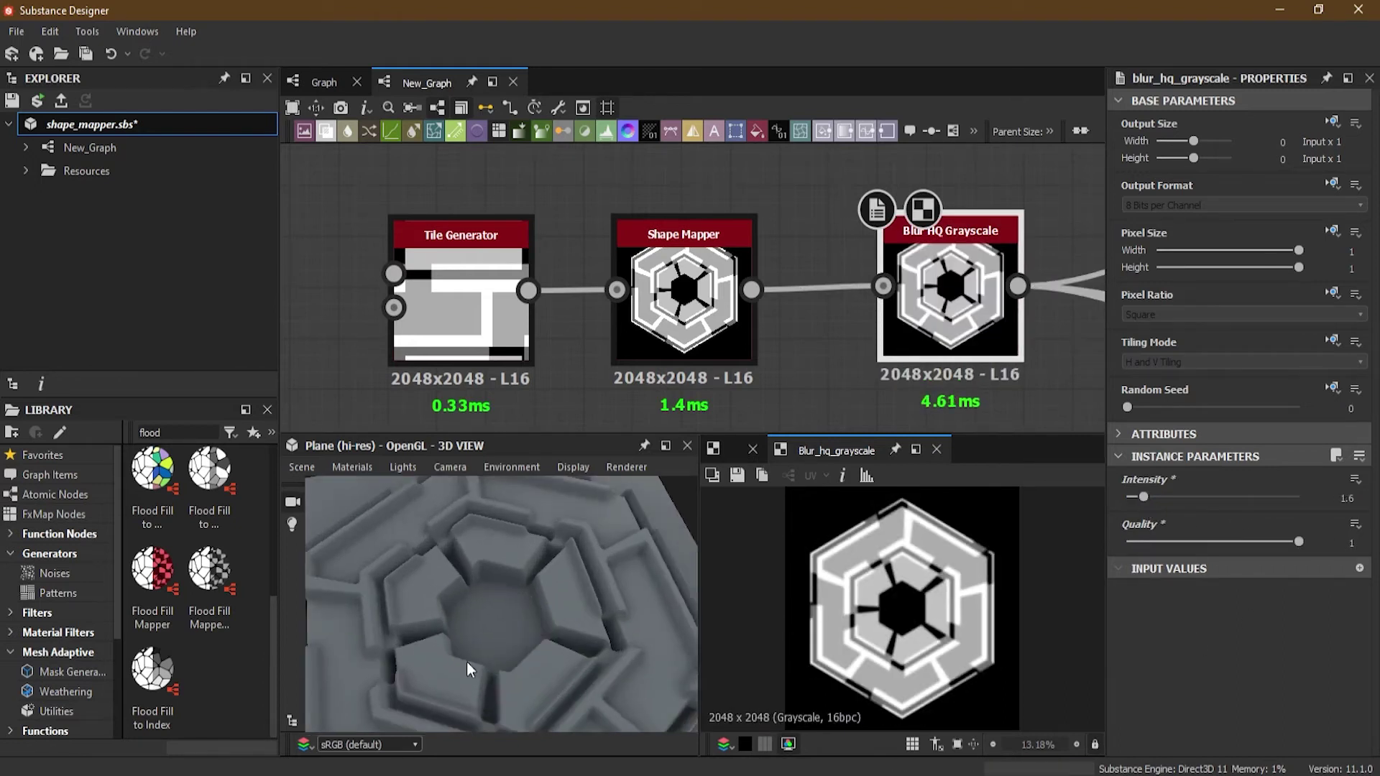
pyautogui.moveTo(468, 661); pyautogui.dragTo(486, 607)
pyautogui.scroll(3, 486, 607)
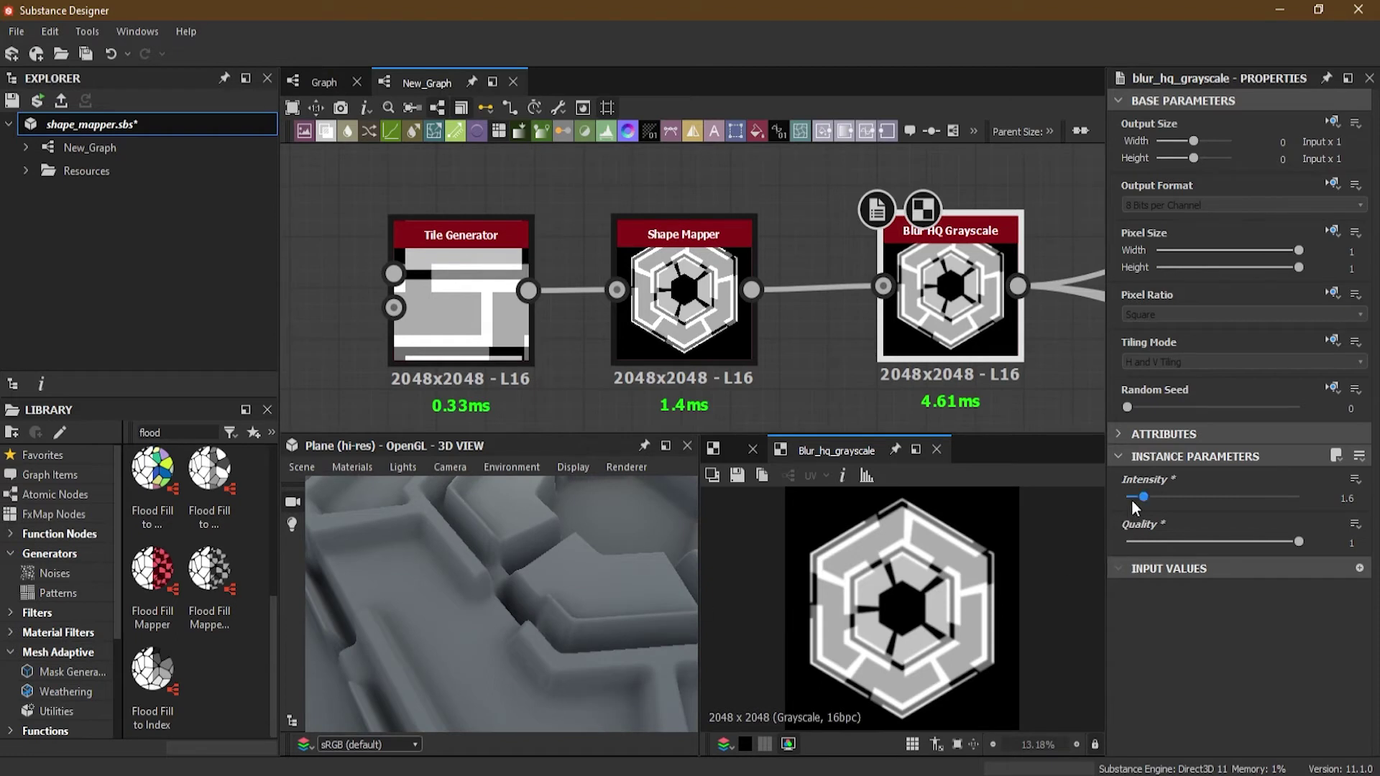
pyautogui.moveTo(1145, 498); pyautogui.dragTo(1132, 502)
pyautogui.moveTo(517, 619); pyautogui.dragTo(632, 620)
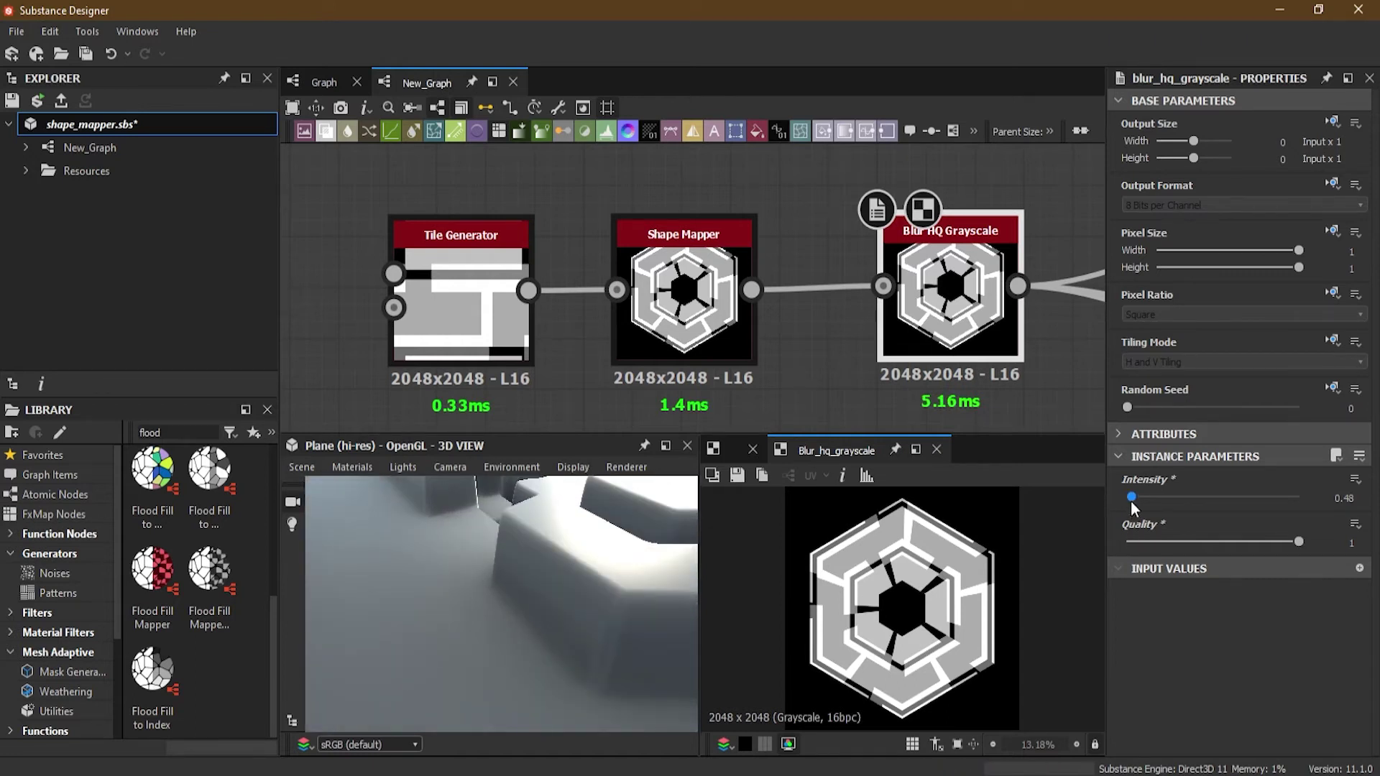
pyautogui.doubleClick(1345, 499)
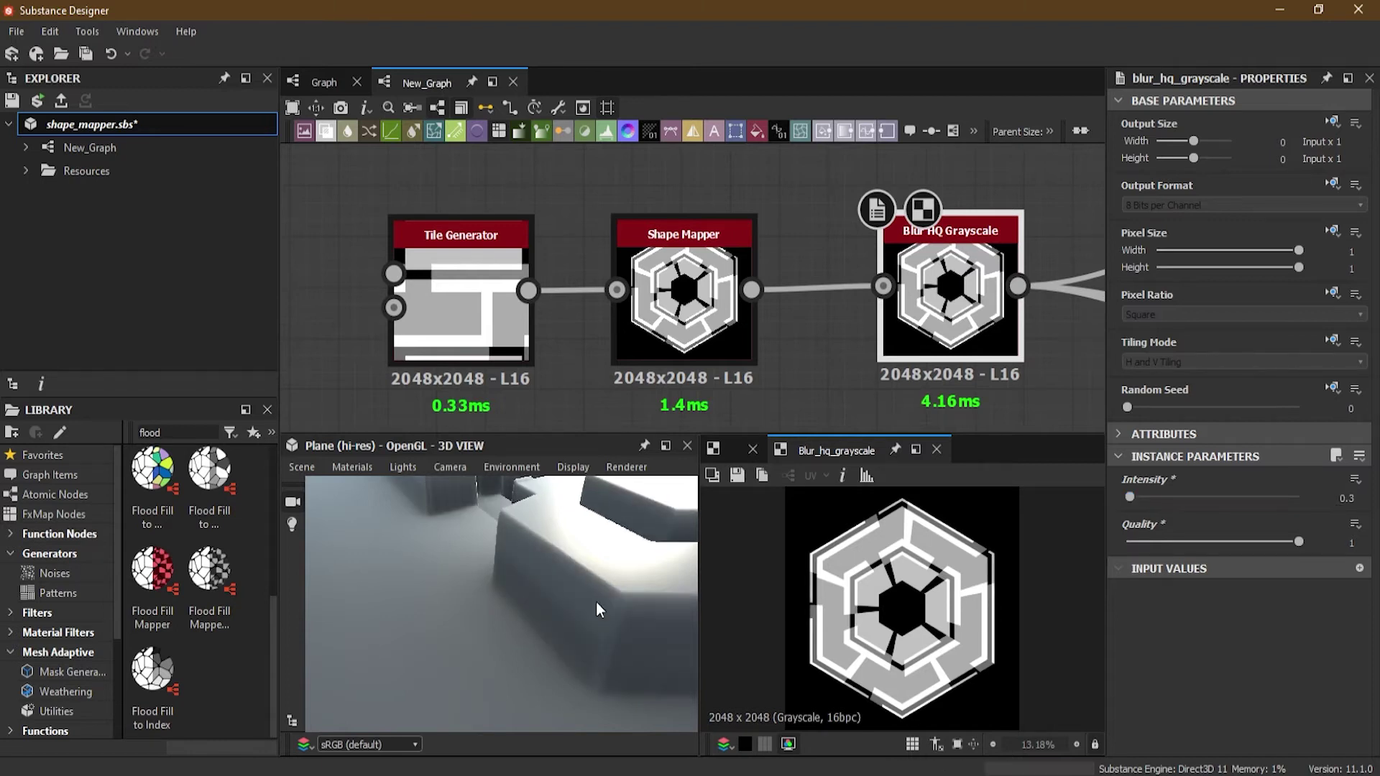
pyautogui.scroll(-5, 599, 601)
pyautogui.keyDown('alt'); pyautogui.moveTo(601, 598); pyautogui.dragTo(551, 688); pyautogui.keyUp('alt')
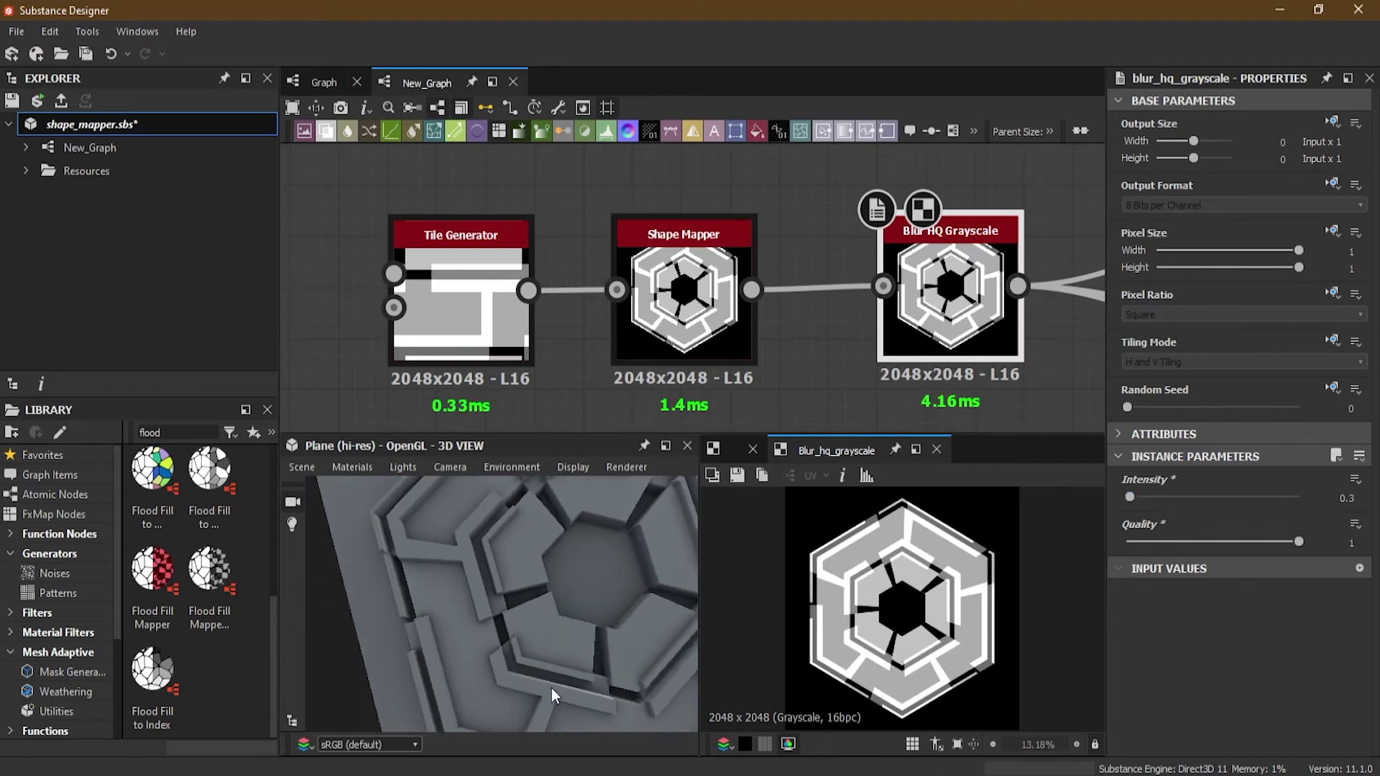
pyautogui.scroll(-5, 719, 338)
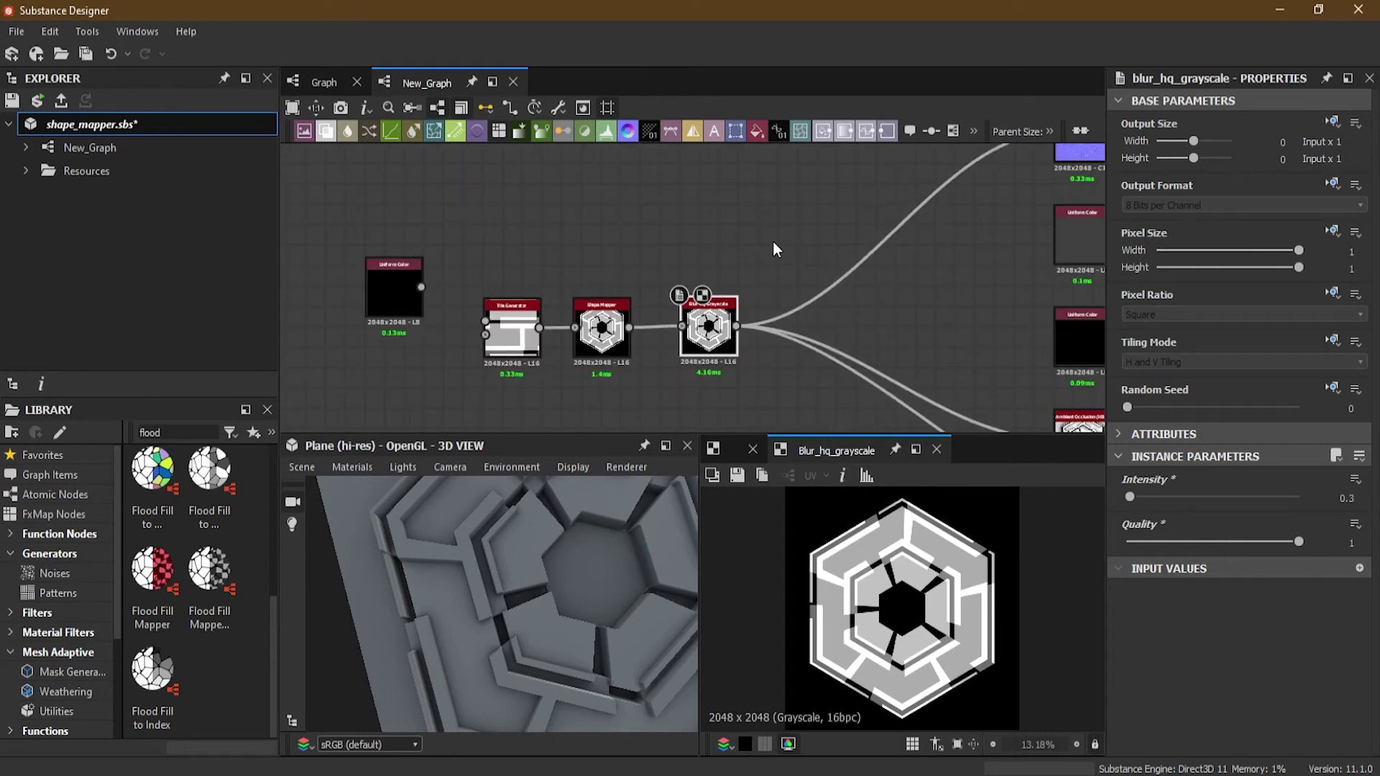
# Step: Add a Bevel node after Blur HQ, taking over the blur's outgoing links
pyautogui.press('space')
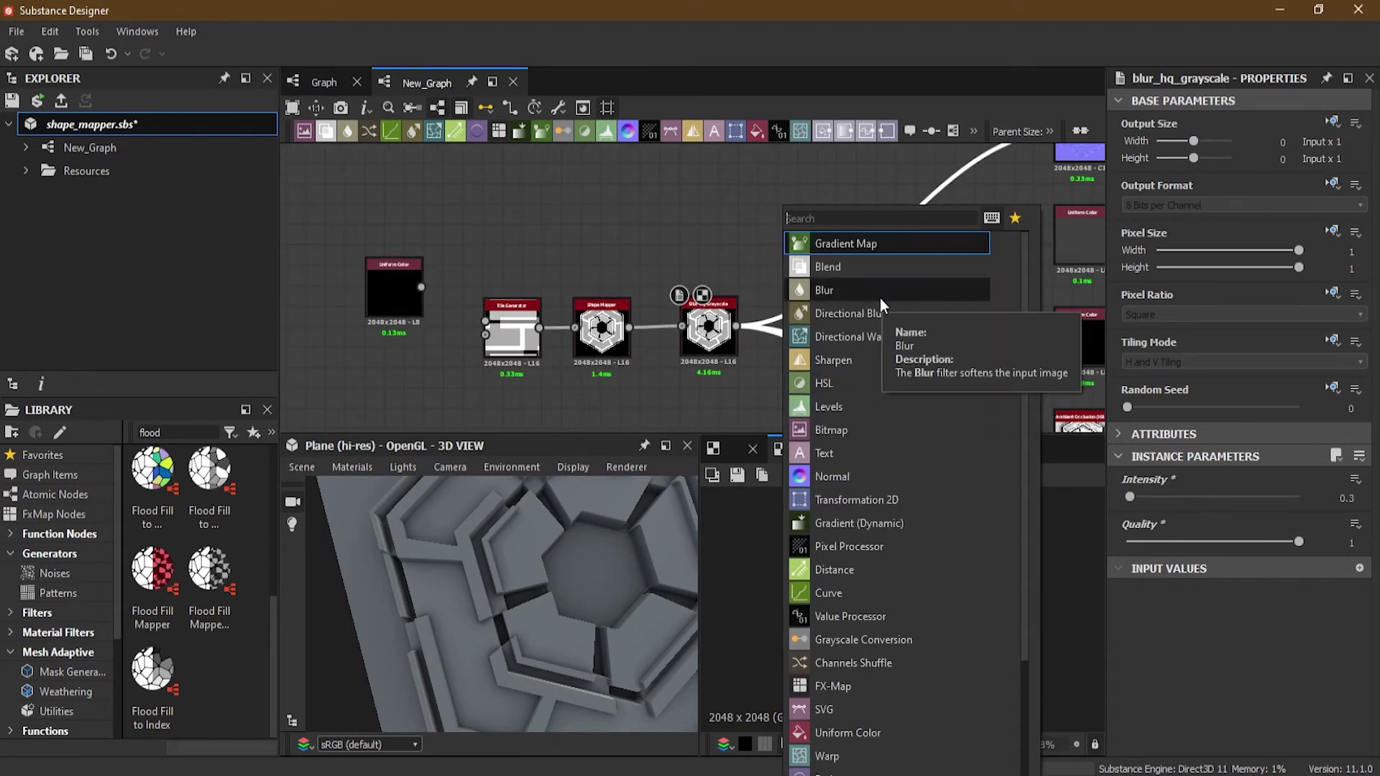
pyautogui.write('bev')
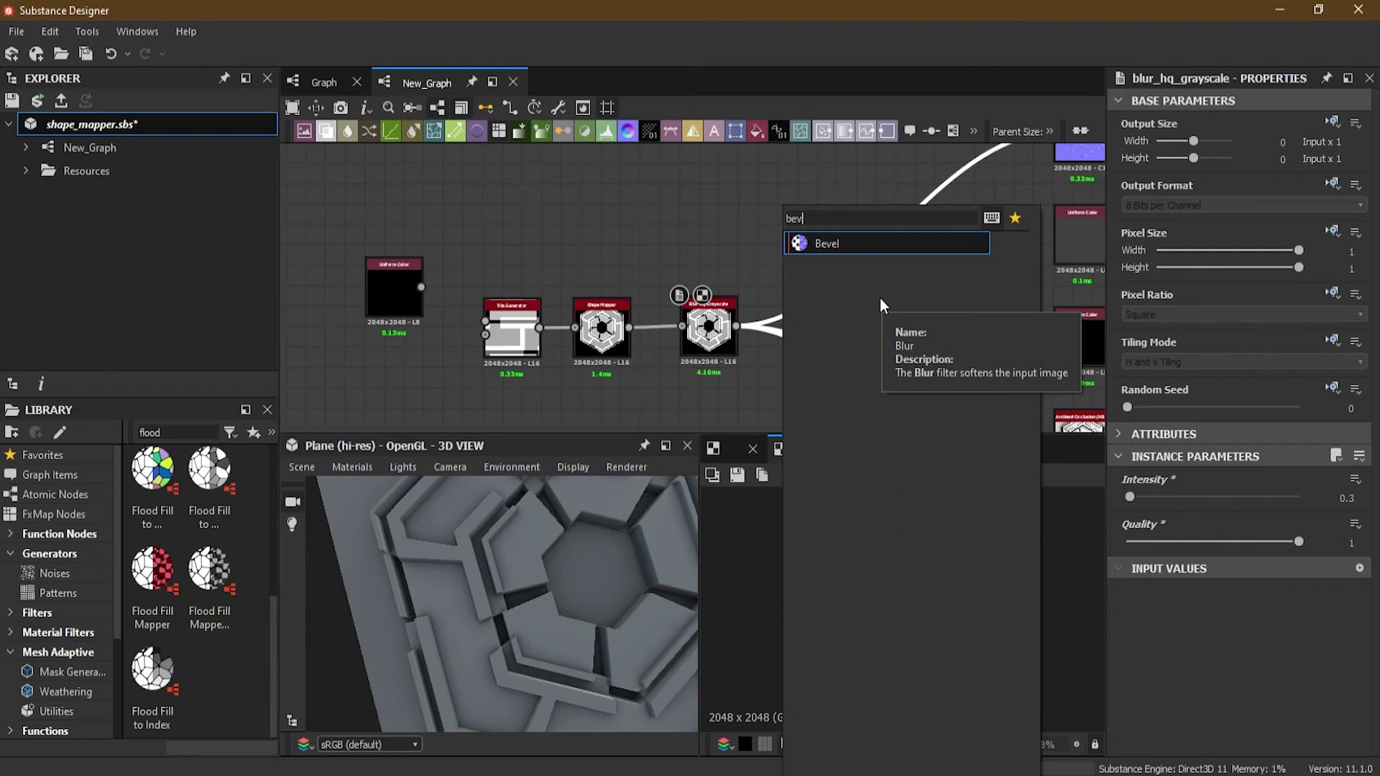
pyautogui.click(831, 245)
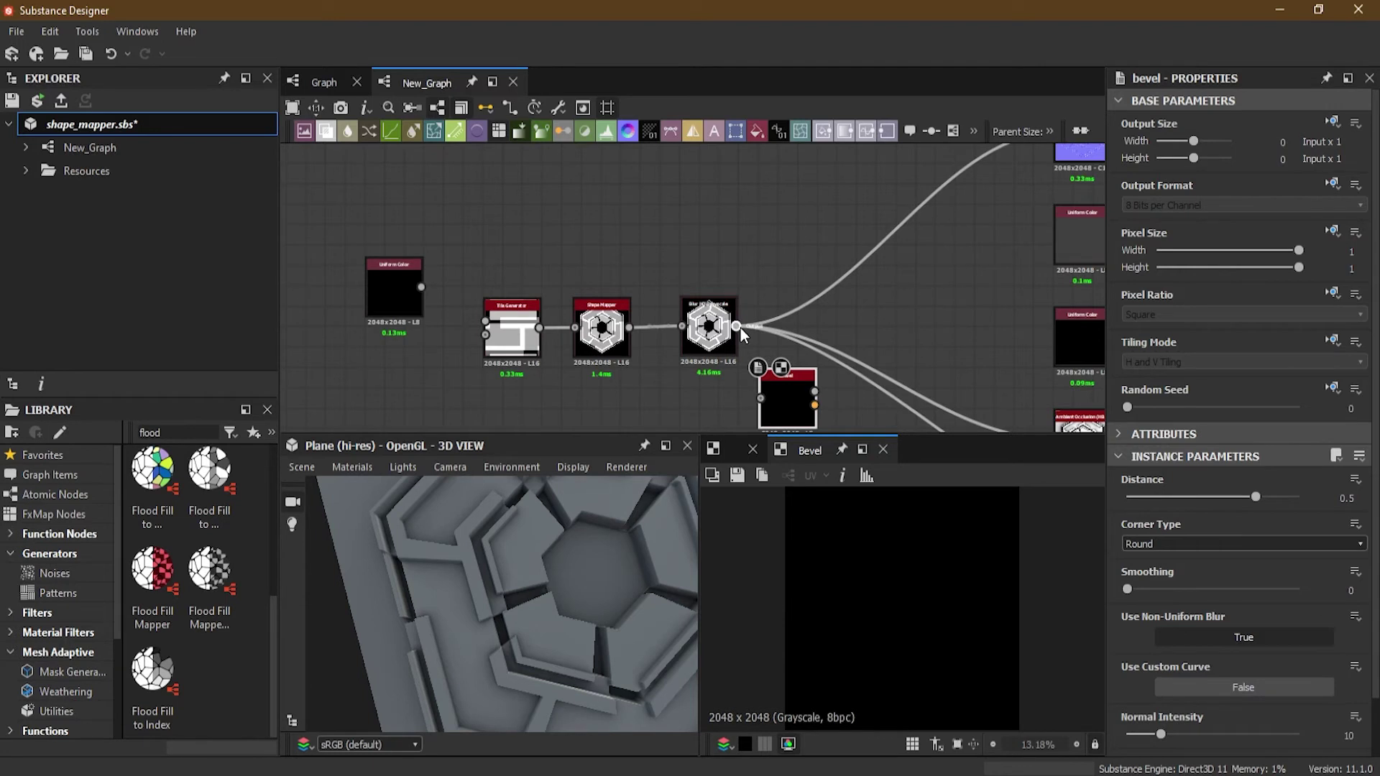
pyautogui.scroll(3, 751, 355)
pyautogui.moveTo(767, 349); pyautogui.dragTo(689, 355, button='middle')
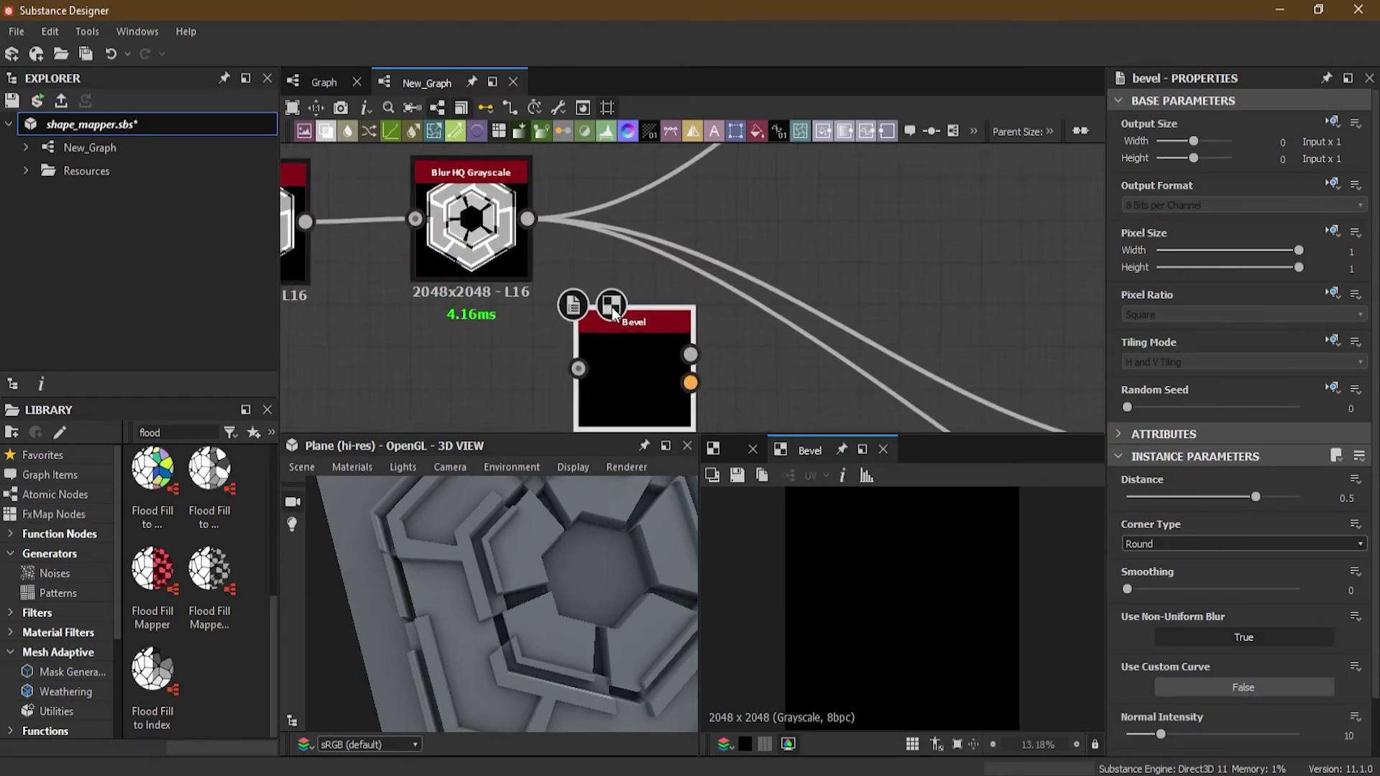
pyautogui.keyDown('shift'); pyautogui.moveTo(526, 219); pyautogui.dragTo(690, 355); pyautogui.keyUp('shift')
pyautogui.moveTo(638, 399)
pyautogui.mouseDown()
pyautogui.moveTo(731, 305)
pyautogui.moveTo(718, 246)
pyautogui.mouseUp()
pyautogui.moveTo(528, 219); pyautogui.dragTo(691, 218)
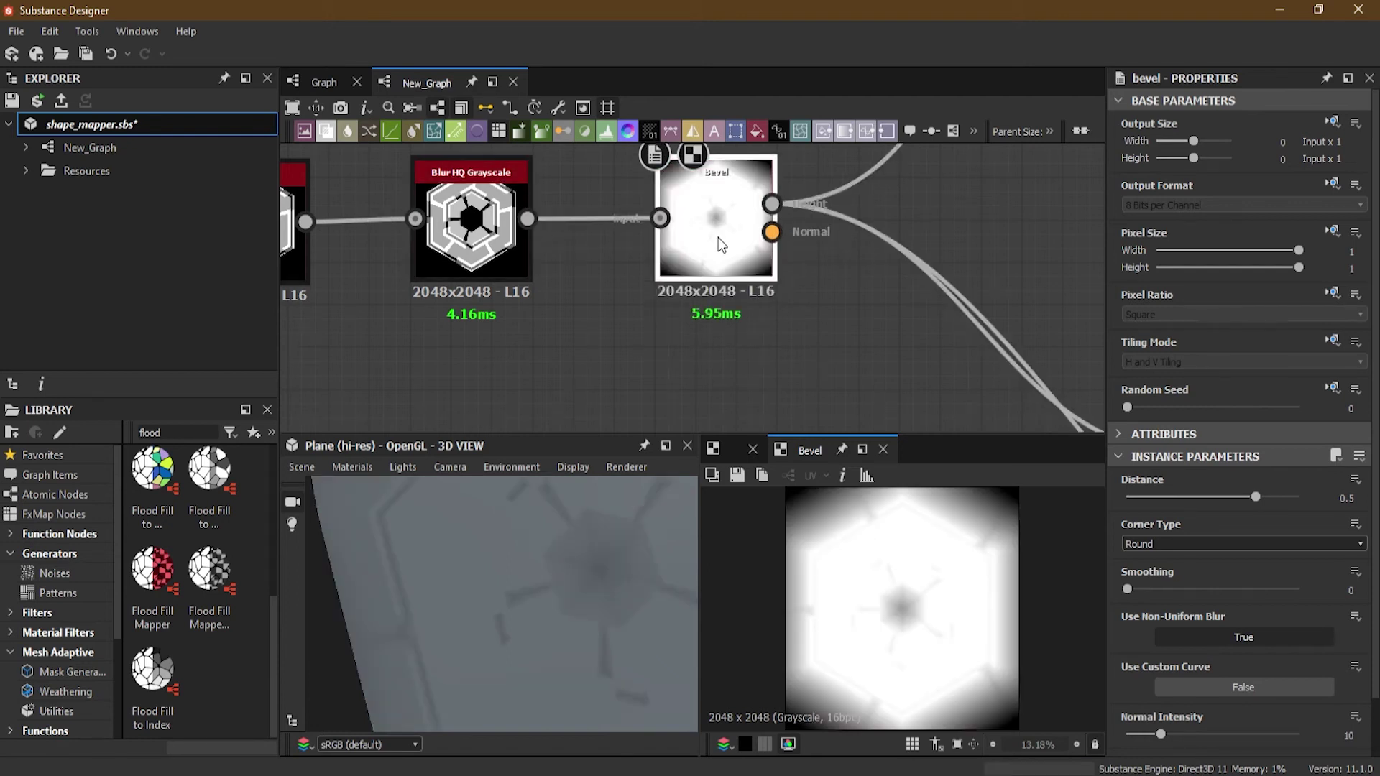
# Step: Set the Bevel to Angular corners, Distance -0.09 and Normal Intensity 2.75
pyautogui.click(1206, 542)
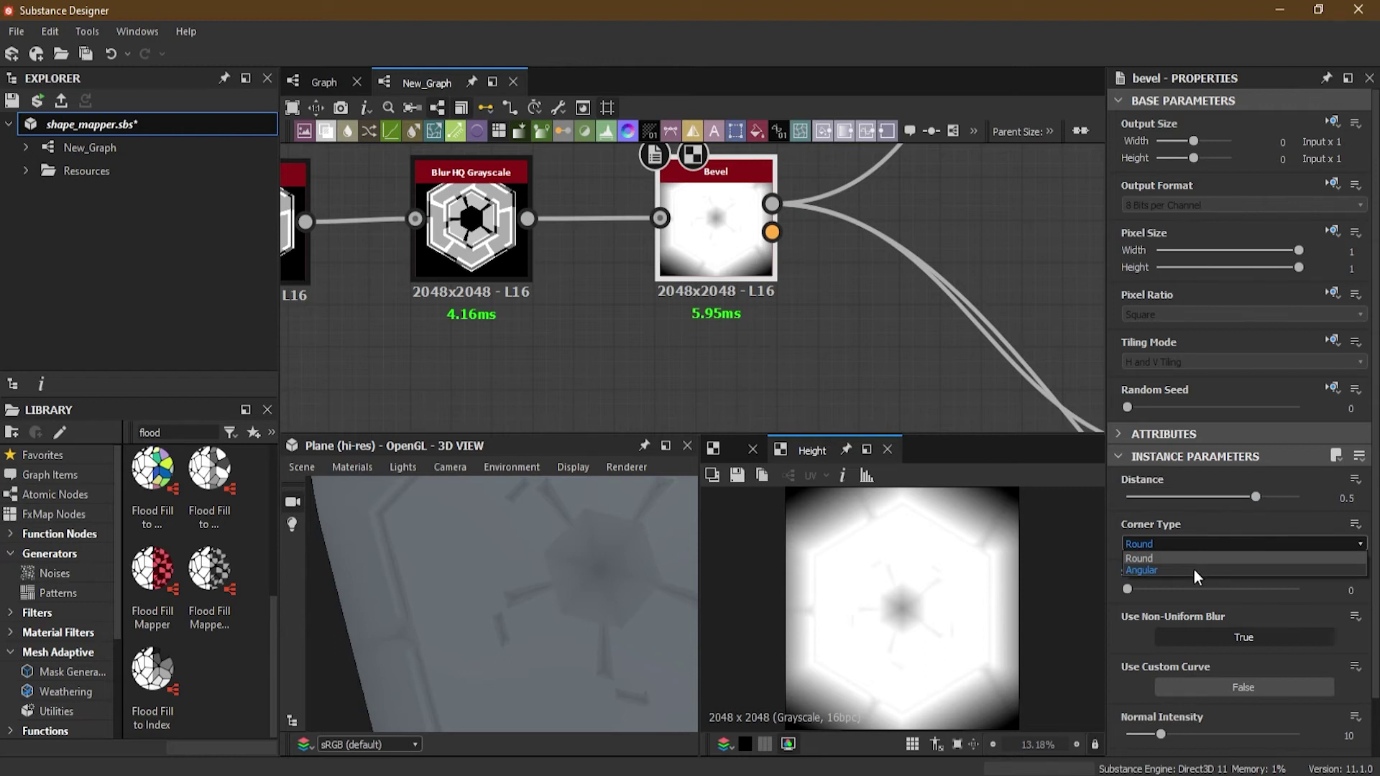
pyautogui.click(1193, 569)
pyautogui.moveTo(1256, 496); pyautogui.dragTo(1206, 497)
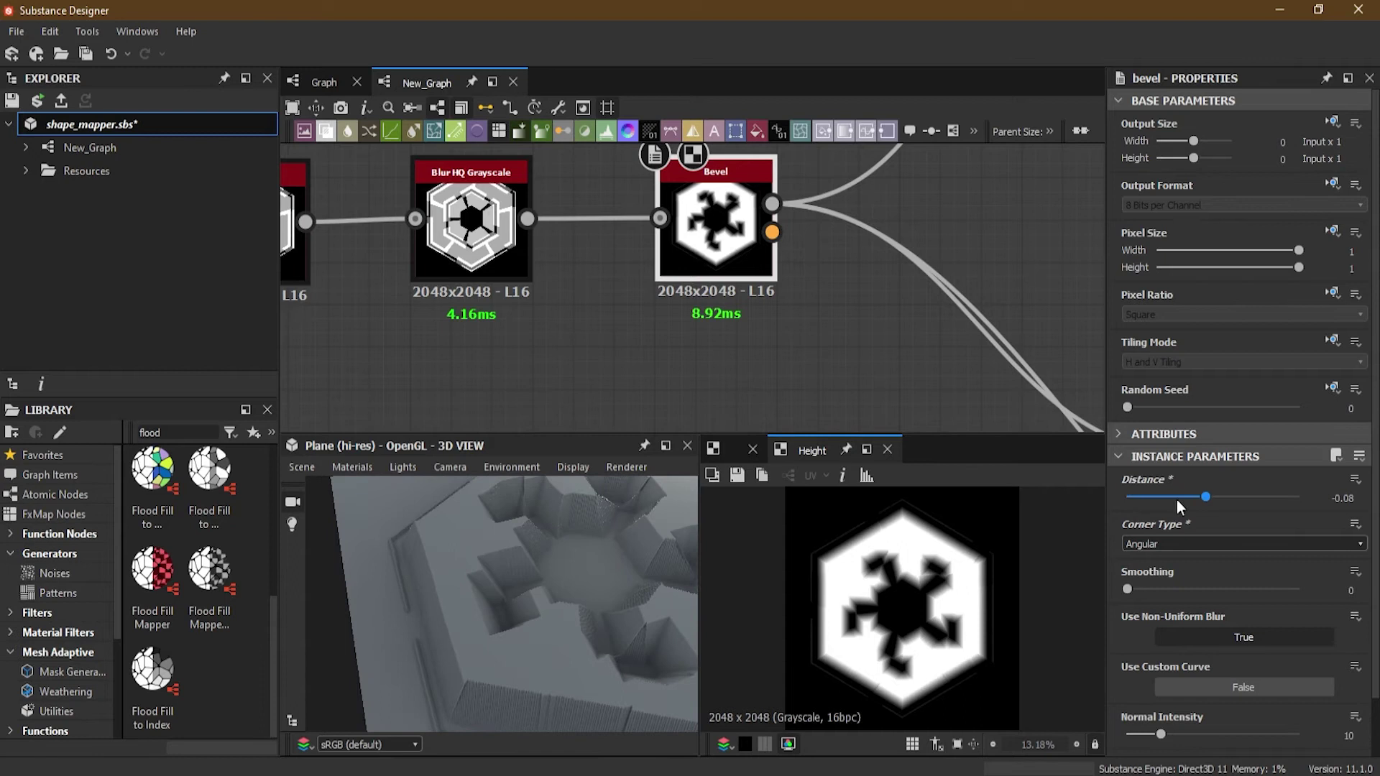
pyautogui.moveTo(1207, 498)
pyautogui.mouseDown()
pyautogui.moveTo(1135, 503)
pyautogui.moveTo(1205, 499)
pyautogui.mouseUp()
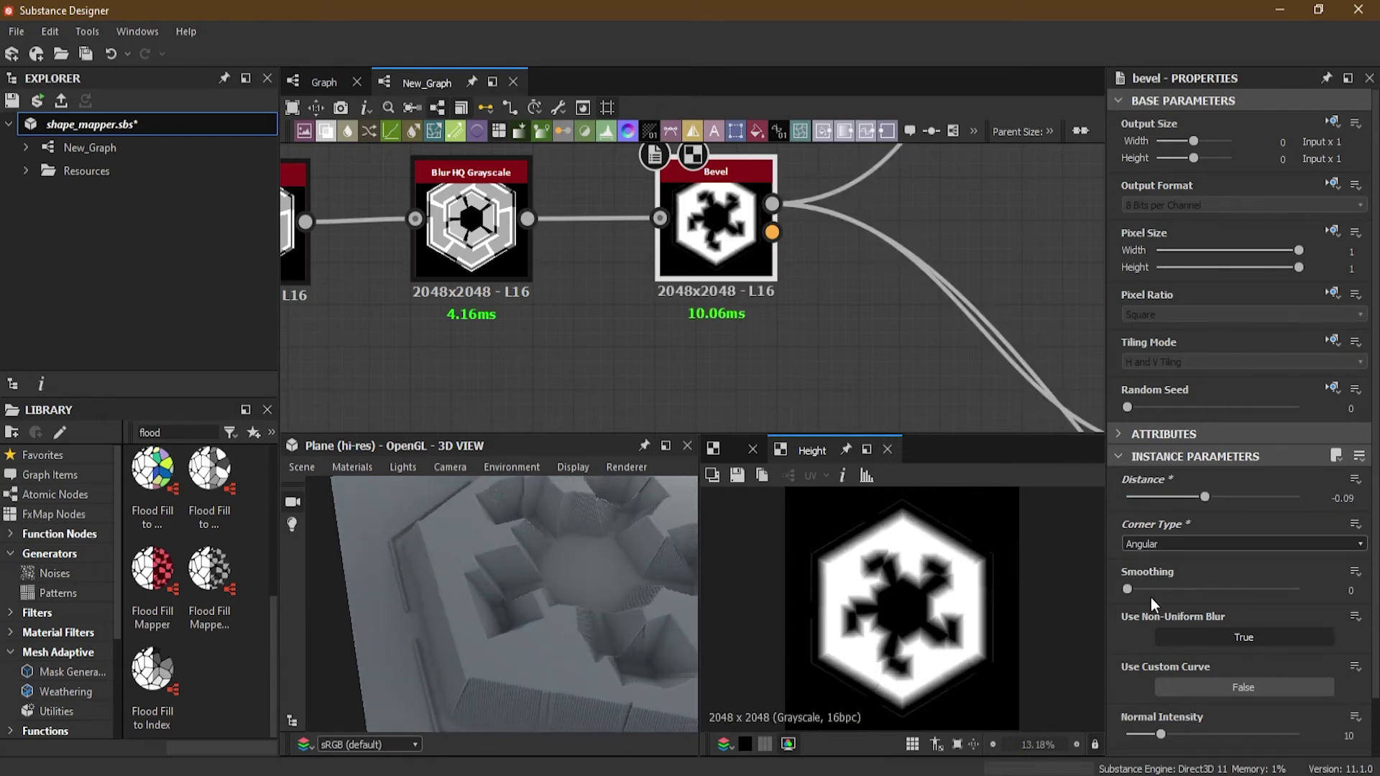
pyautogui.moveTo(1130, 591)
pyautogui.mouseDown()
pyautogui.moveTo(1167, 591)
pyautogui.moveTo(1115, 589)
pyautogui.mouseUp()
pyautogui.moveTo(1160, 736); pyautogui.dragTo(1135, 736)
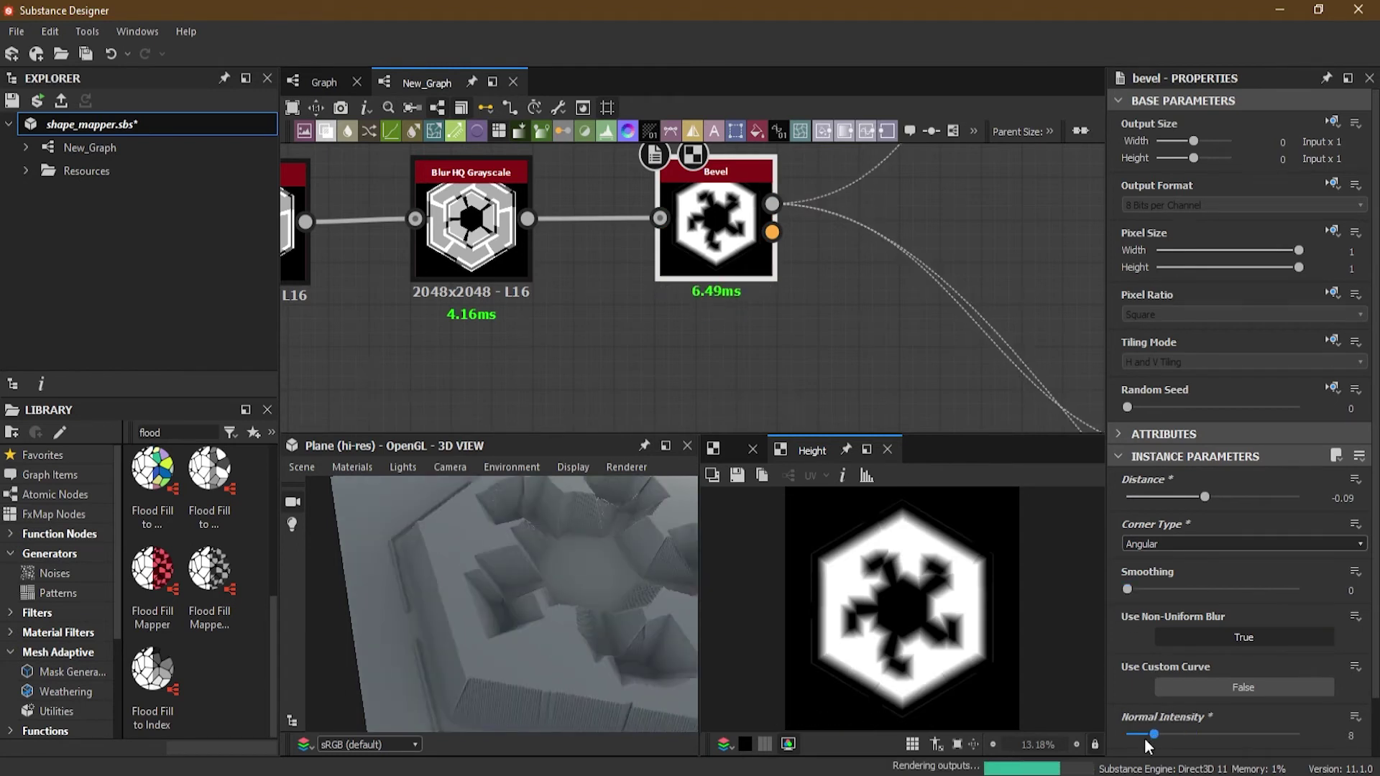
pyautogui.scroll(-3, 863, 279)
pyautogui.moveTo(863, 279); pyautogui.dragTo(658, 381, button='middle')
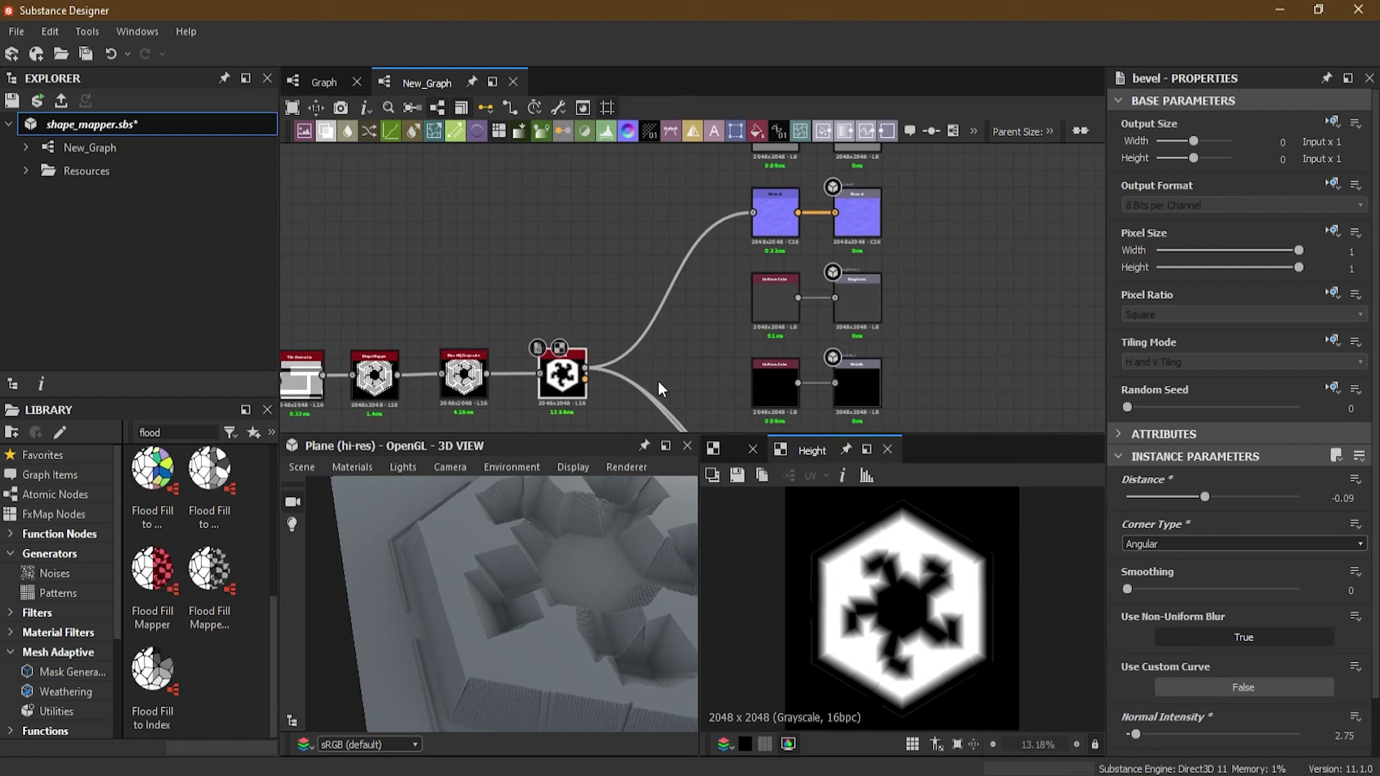
# Step: Insert a Grayscale Conversion node between the Bevel and Normal nodes
pyautogui.scroll(1, 593, 392)
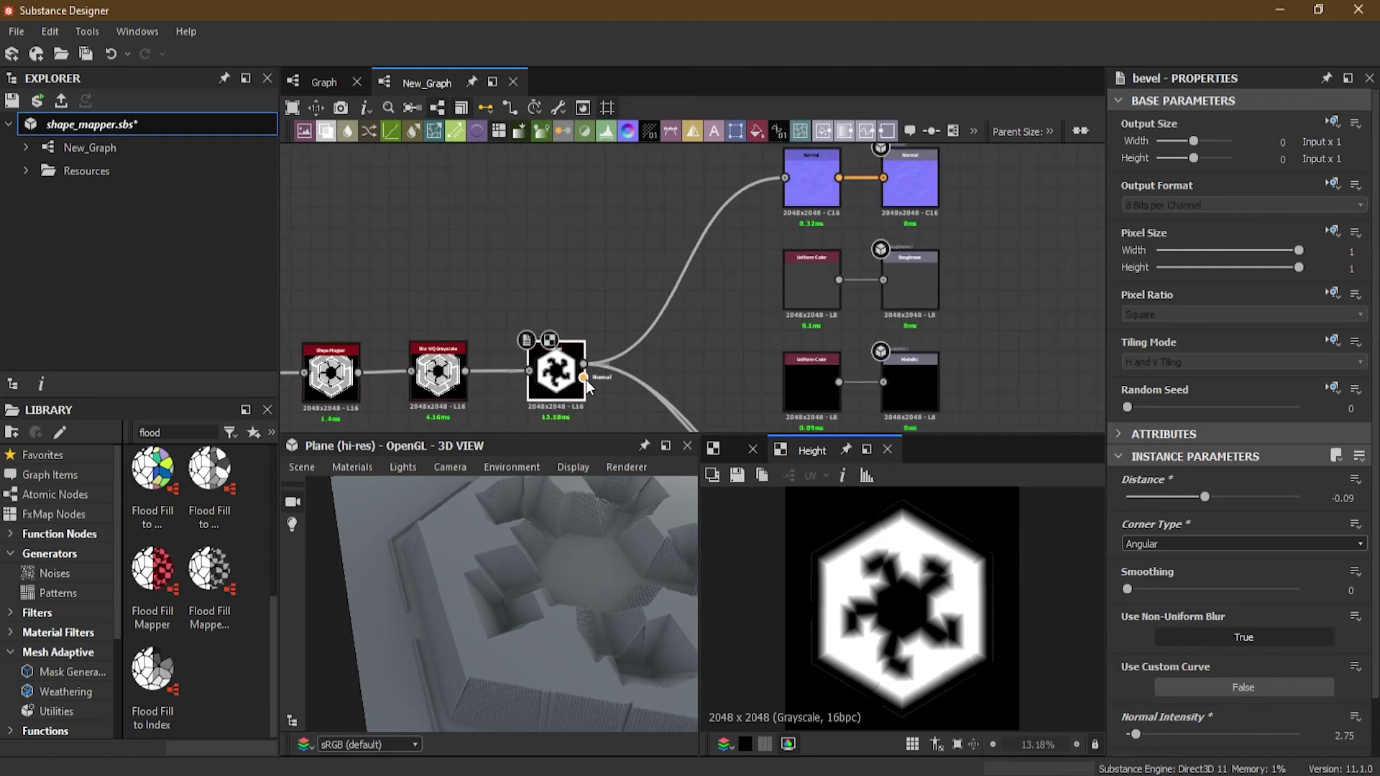
pyautogui.moveTo(585, 378); pyautogui.dragTo(784, 178)
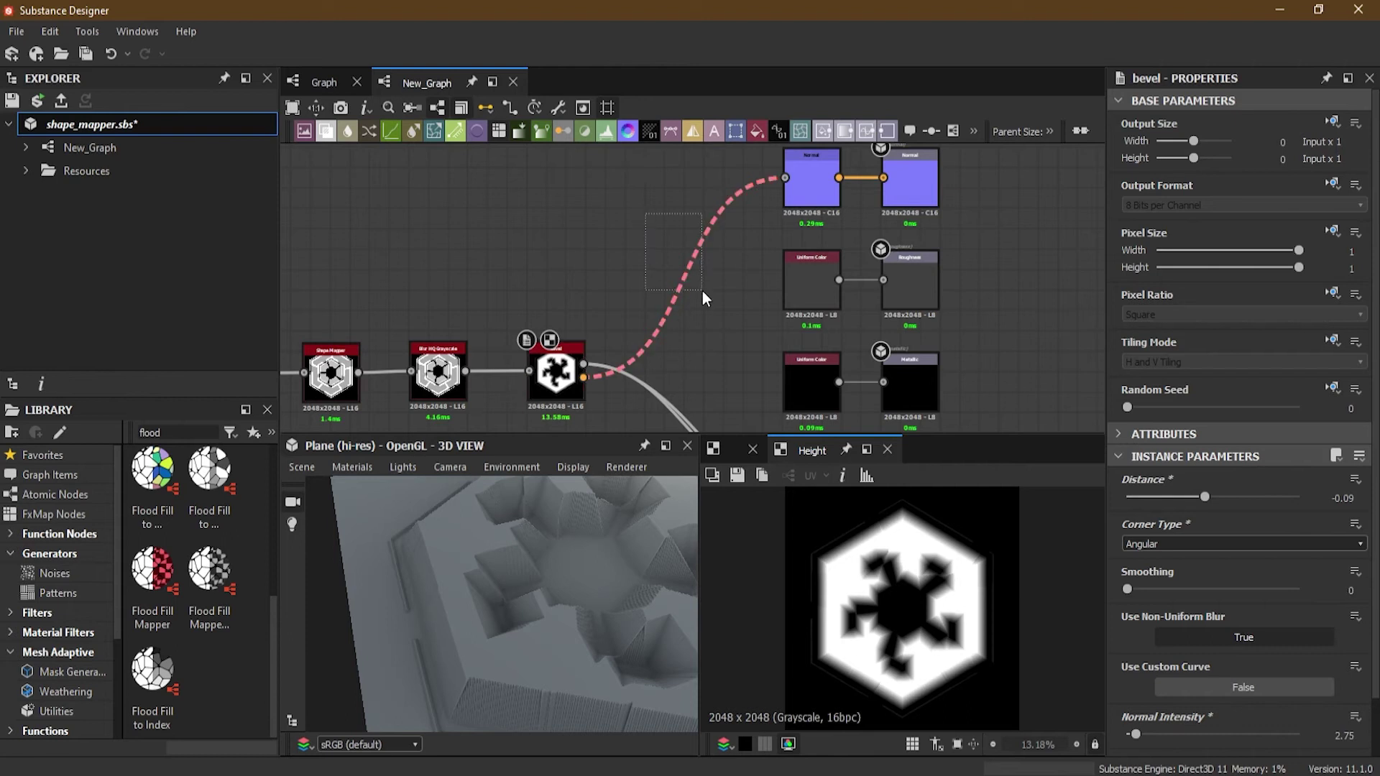
pyautogui.press('space')
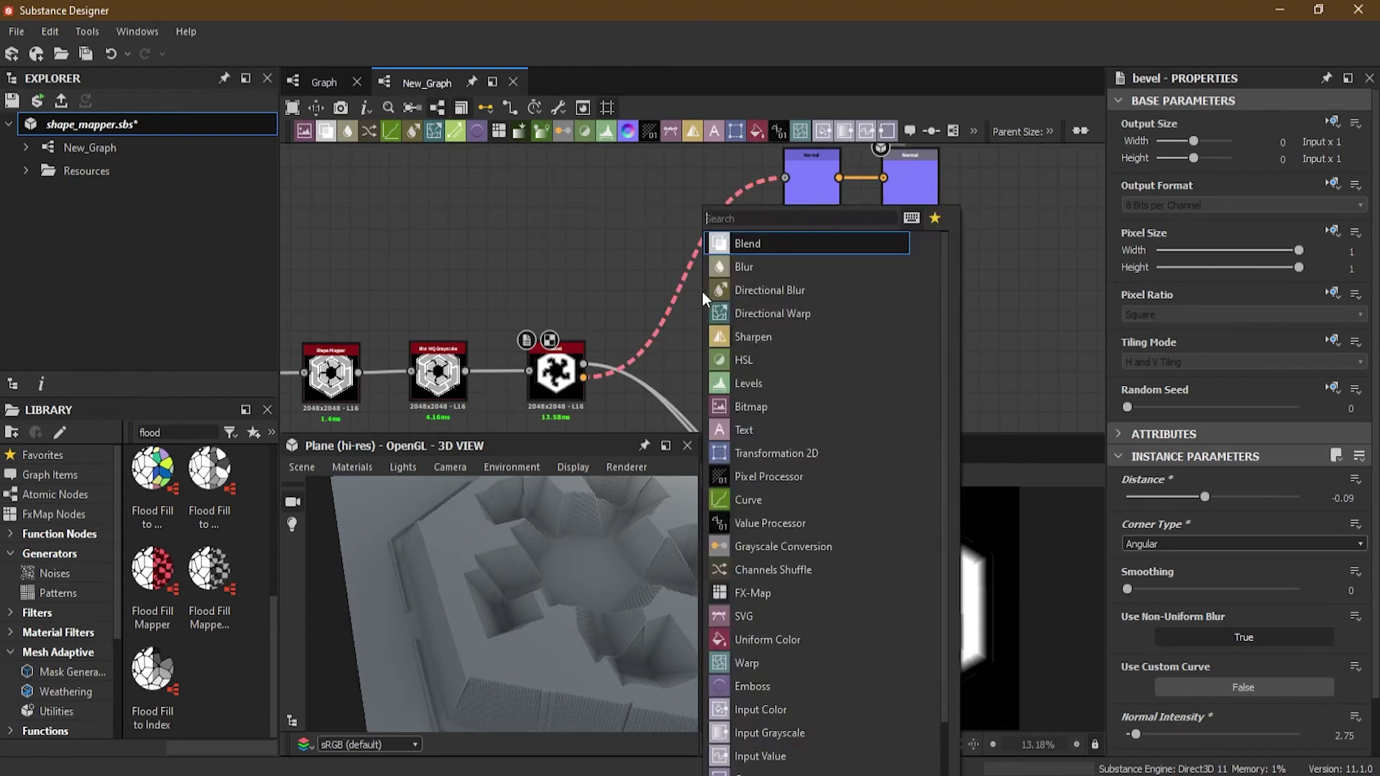
pyautogui.write('gr')
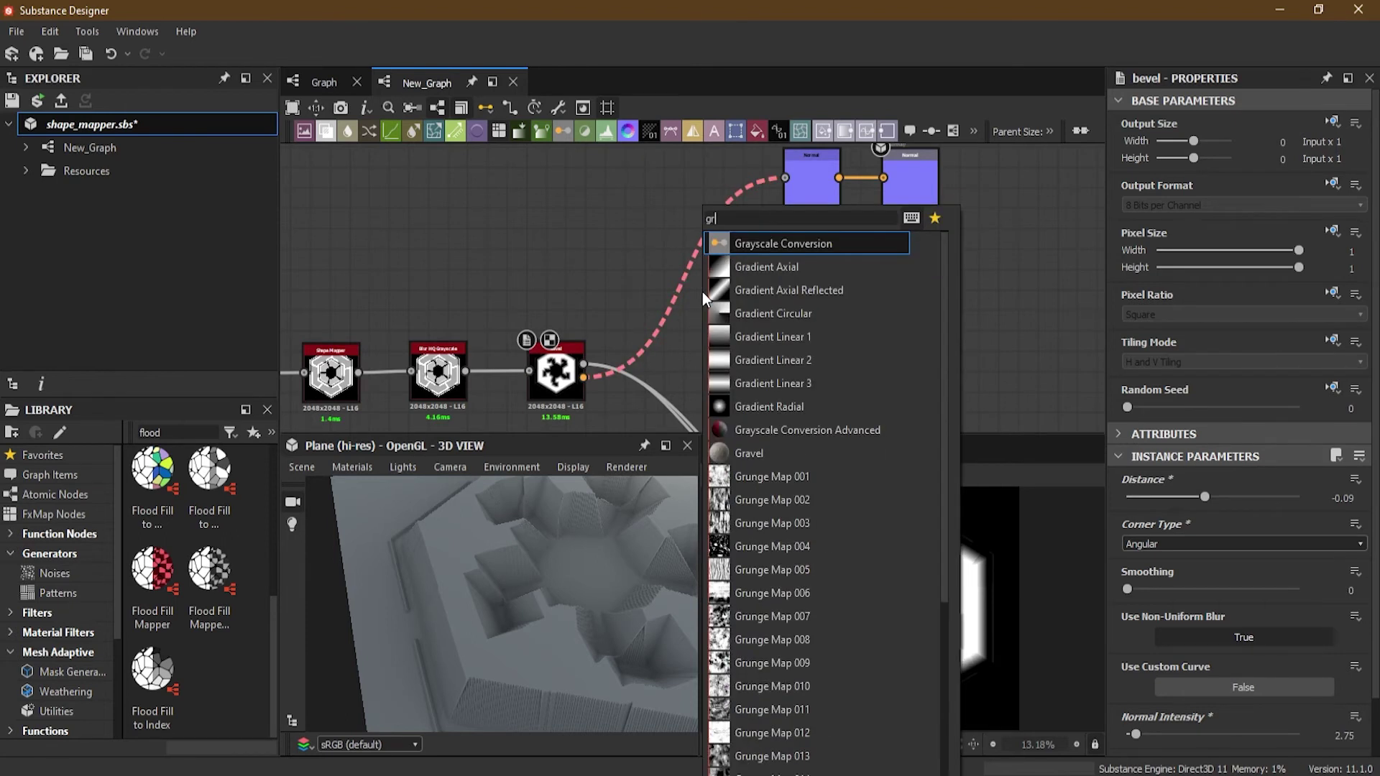
pyautogui.click(808, 247)
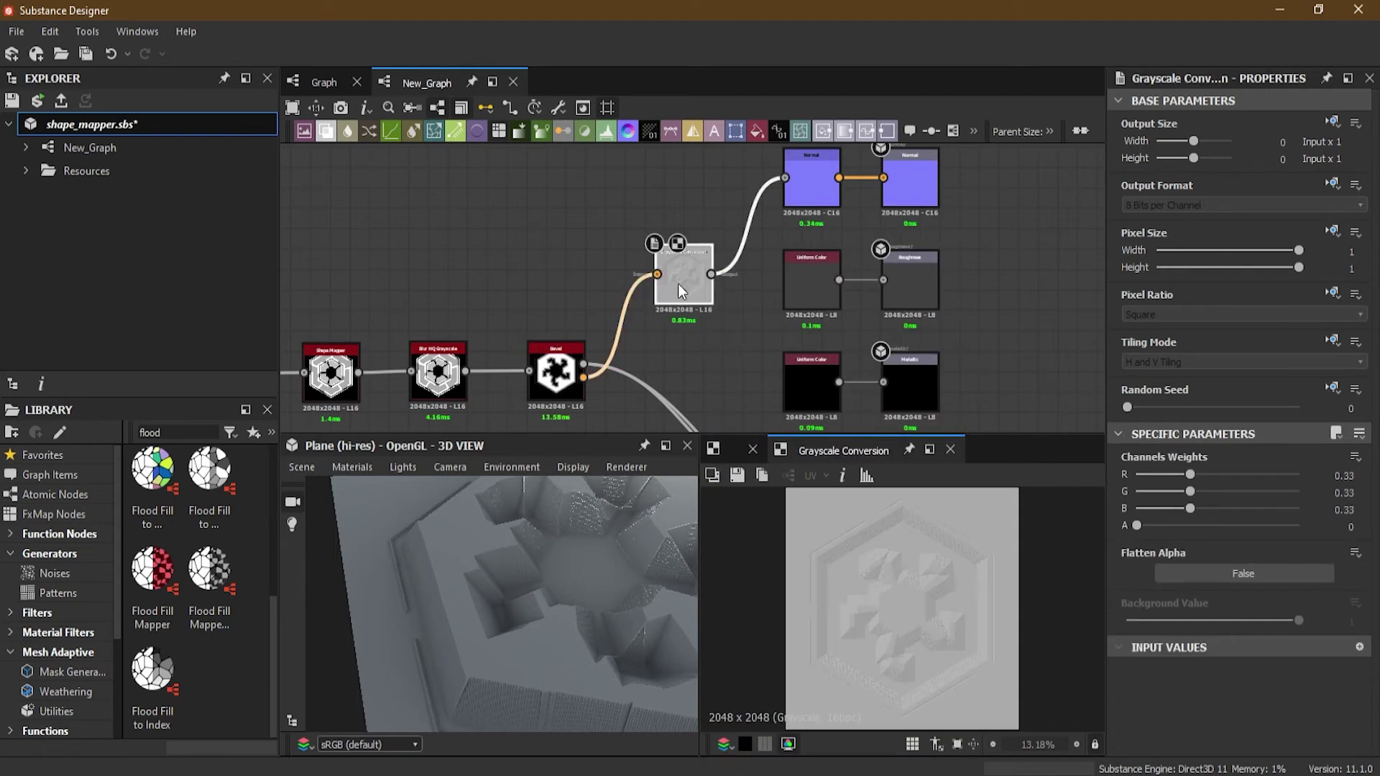
pyautogui.moveTo(679, 283); pyautogui.dragTo(667, 190)
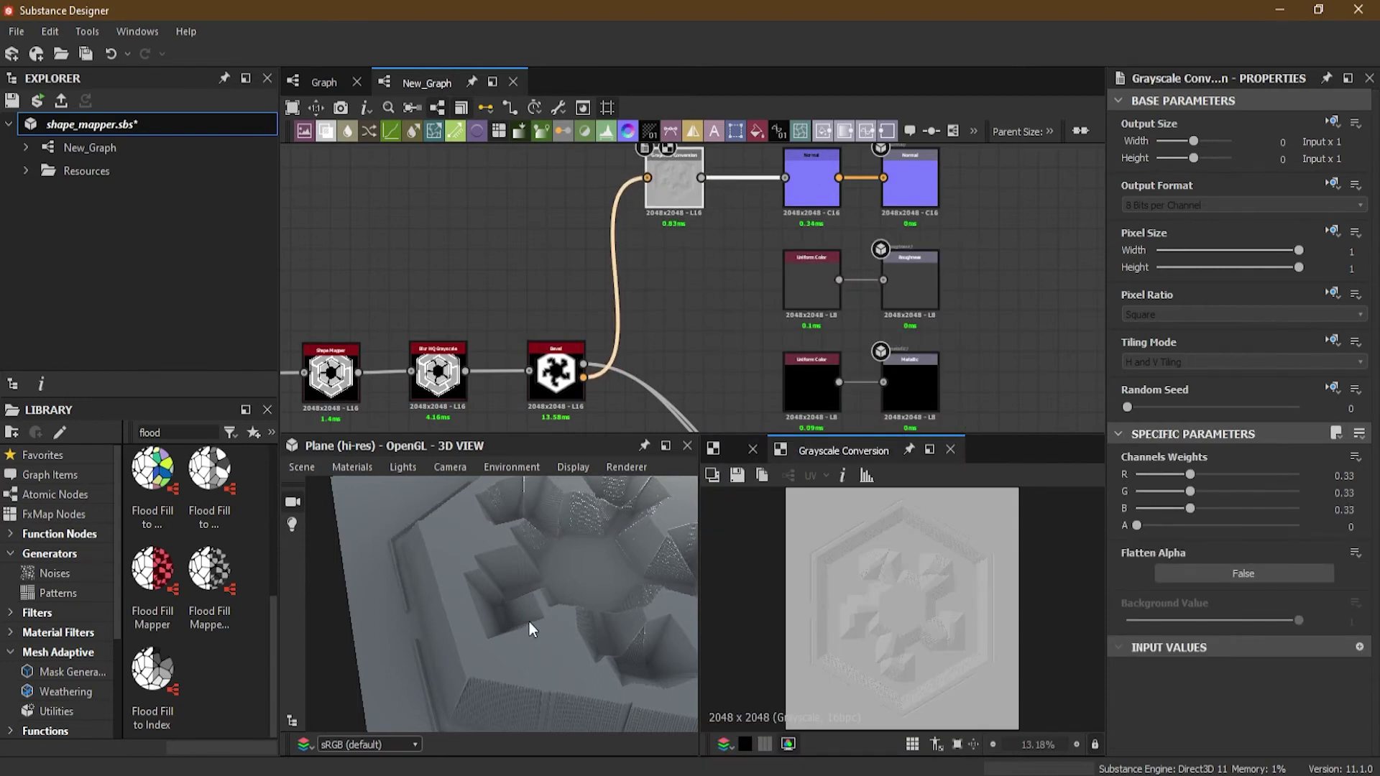
pyautogui.moveTo(529, 623); pyautogui.dragTo(559, 618)
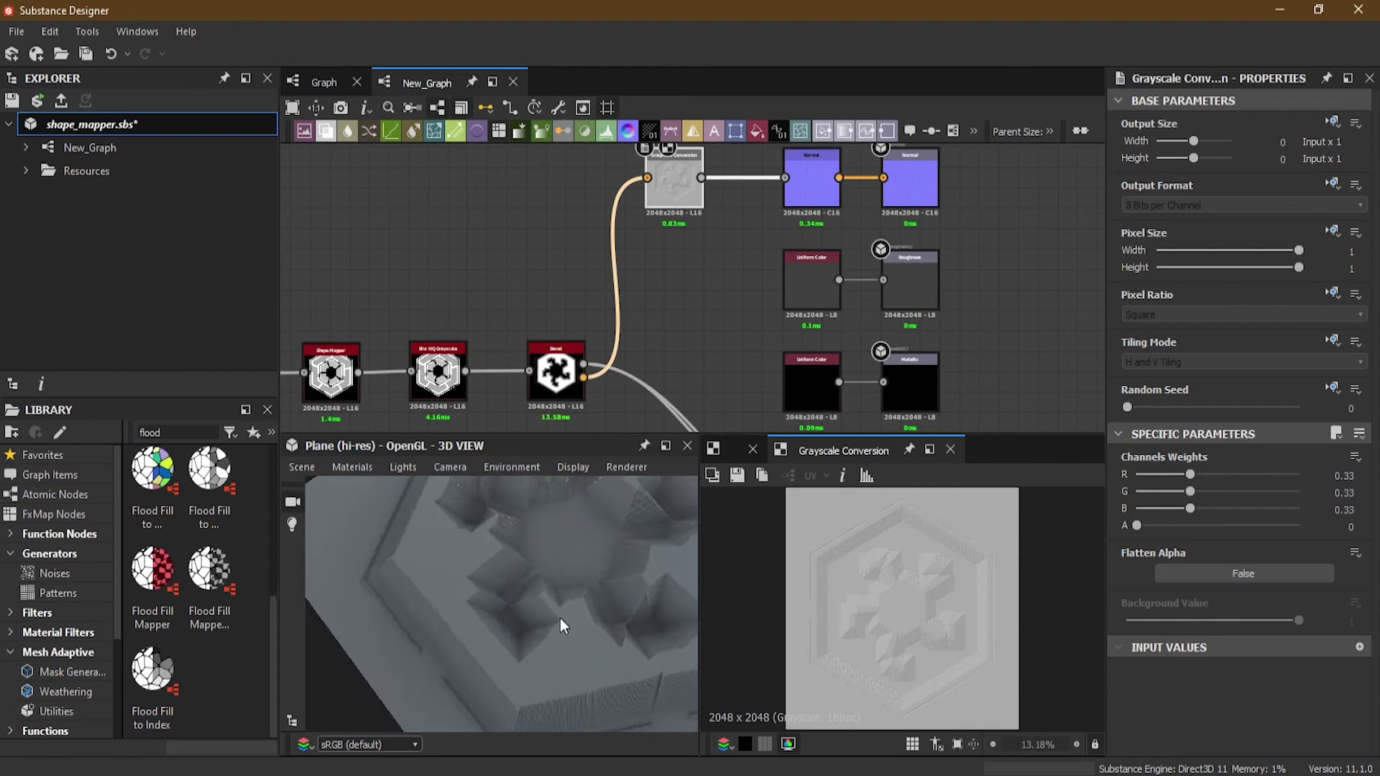
# Step: Set the Normal format to DirectX, then undo the Grayscale Conversion insertion
pyautogui.click(811, 180)
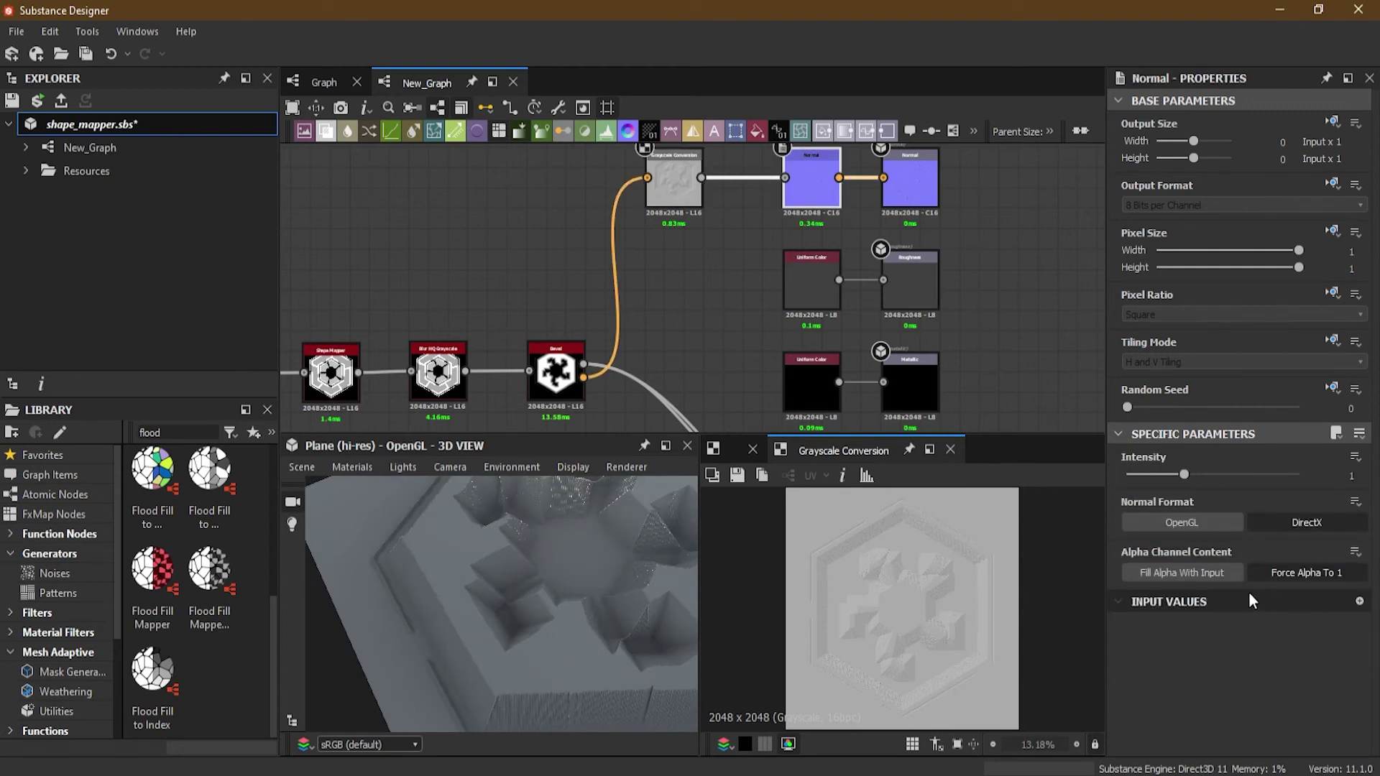
pyautogui.click(1204, 523)
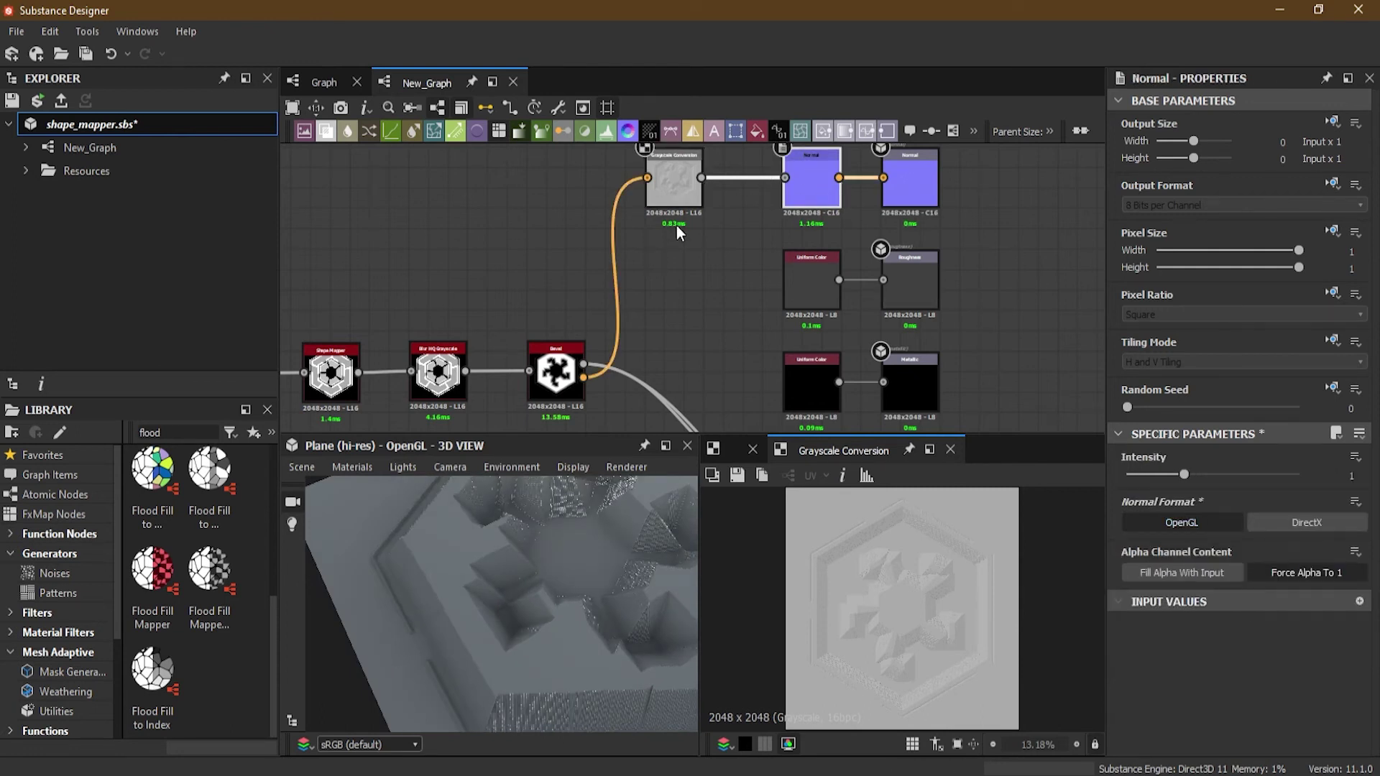
pyautogui.click(676, 184)
pyautogui.click(561, 374)
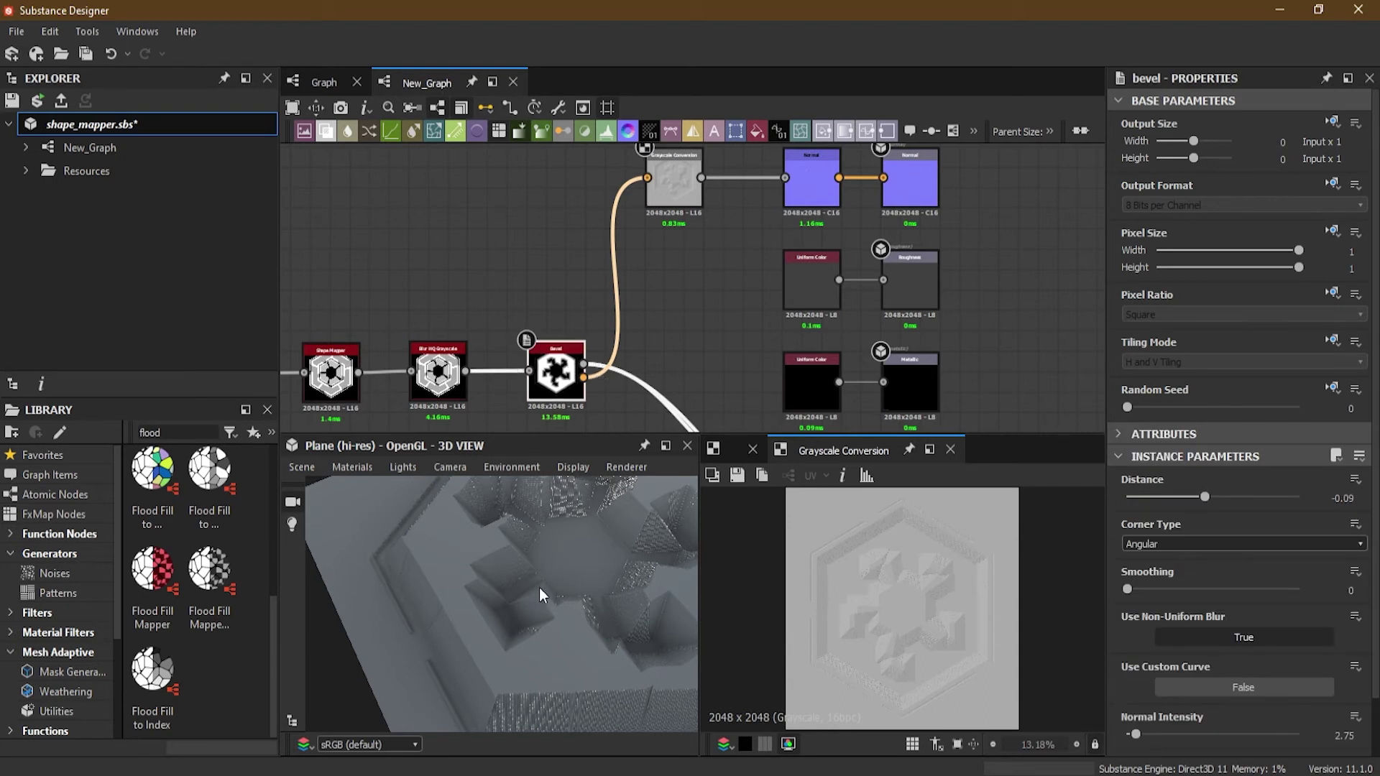
pyautogui.moveTo(539, 588)
pyautogui.mouseDown()
pyautogui.moveTo(542, 607)
pyautogui.moveTo(529, 581)
pyautogui.mouseUp()
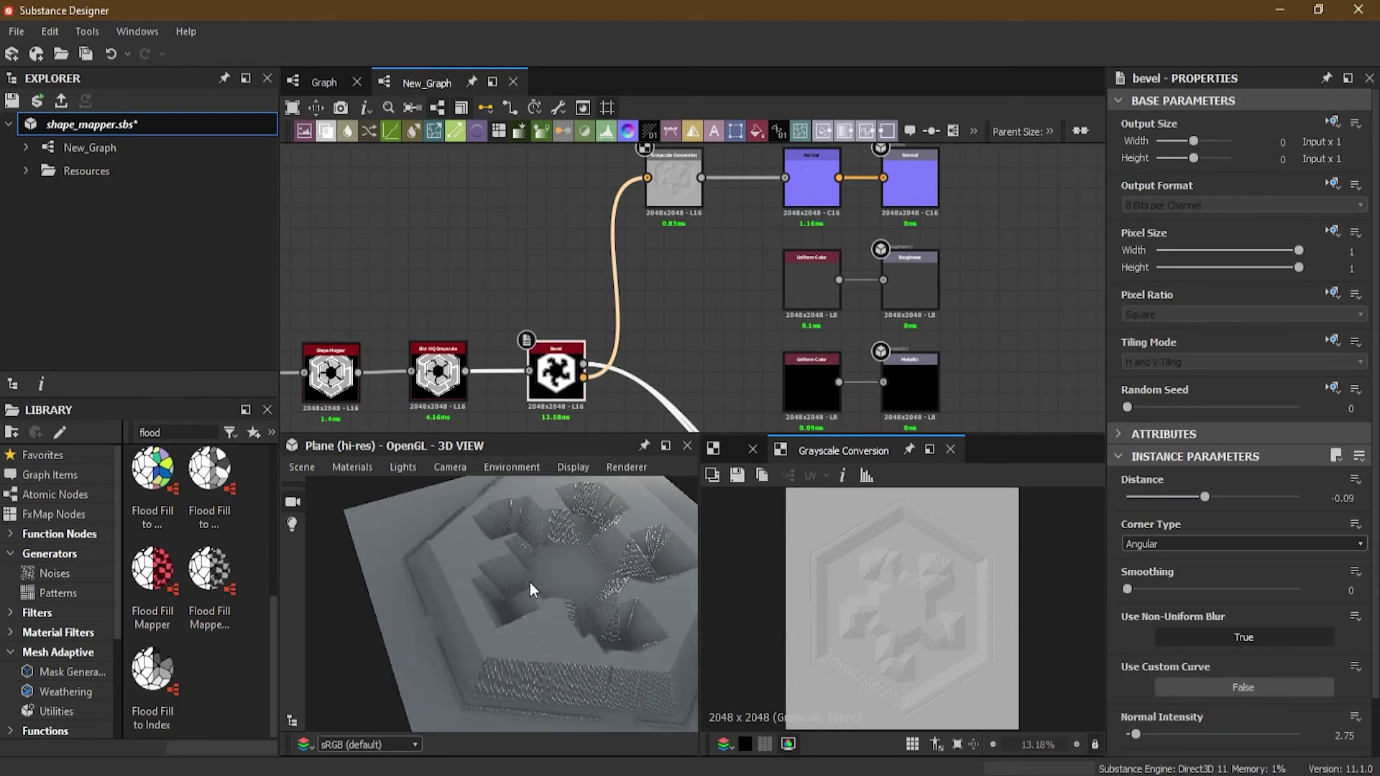
pyautogui.hotkey('ctrl', 'z')
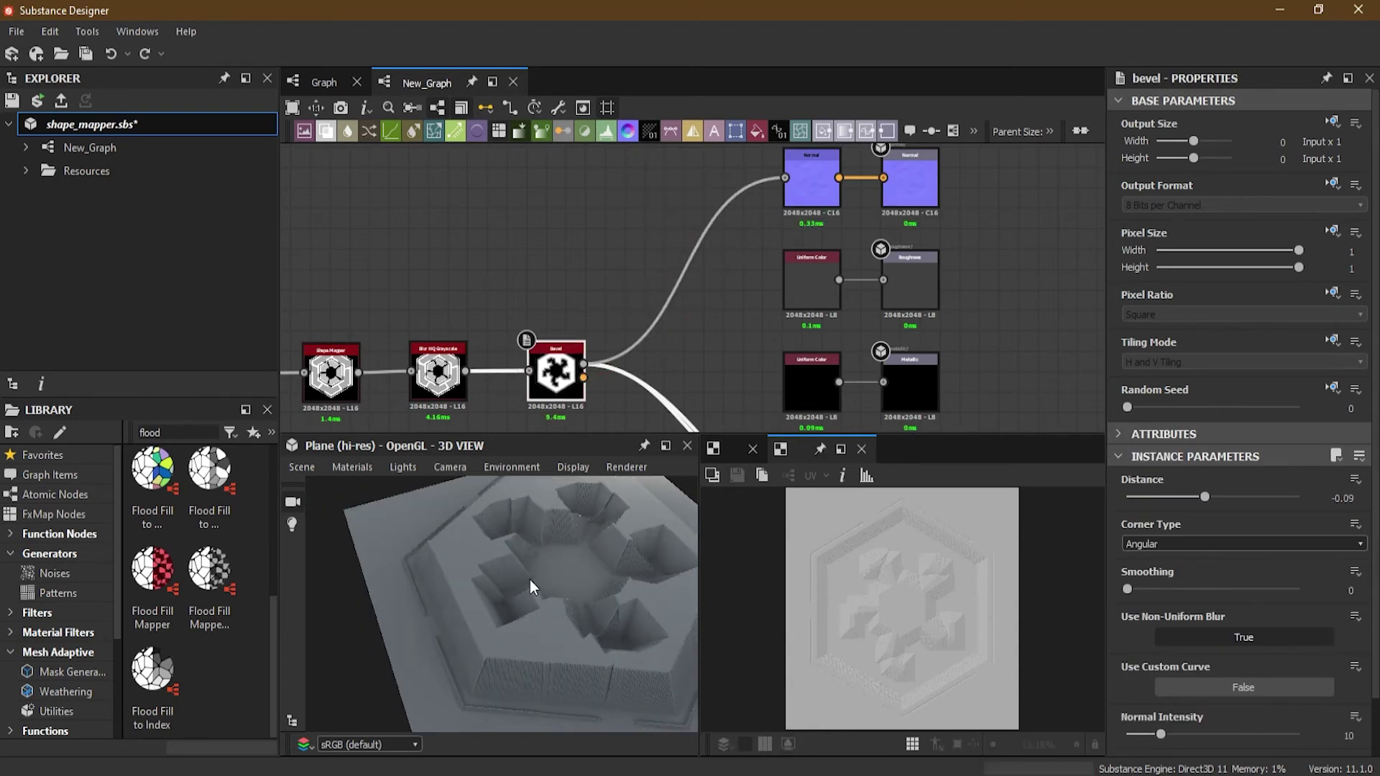
# Step: Preview the Bevel output in the 2D view and set its Distance to 0.02
pyautogui.hotkey('ctrl', 'z')
pyautogui.moveTo(568, 522); pyautogui.dragTo(574, 478)
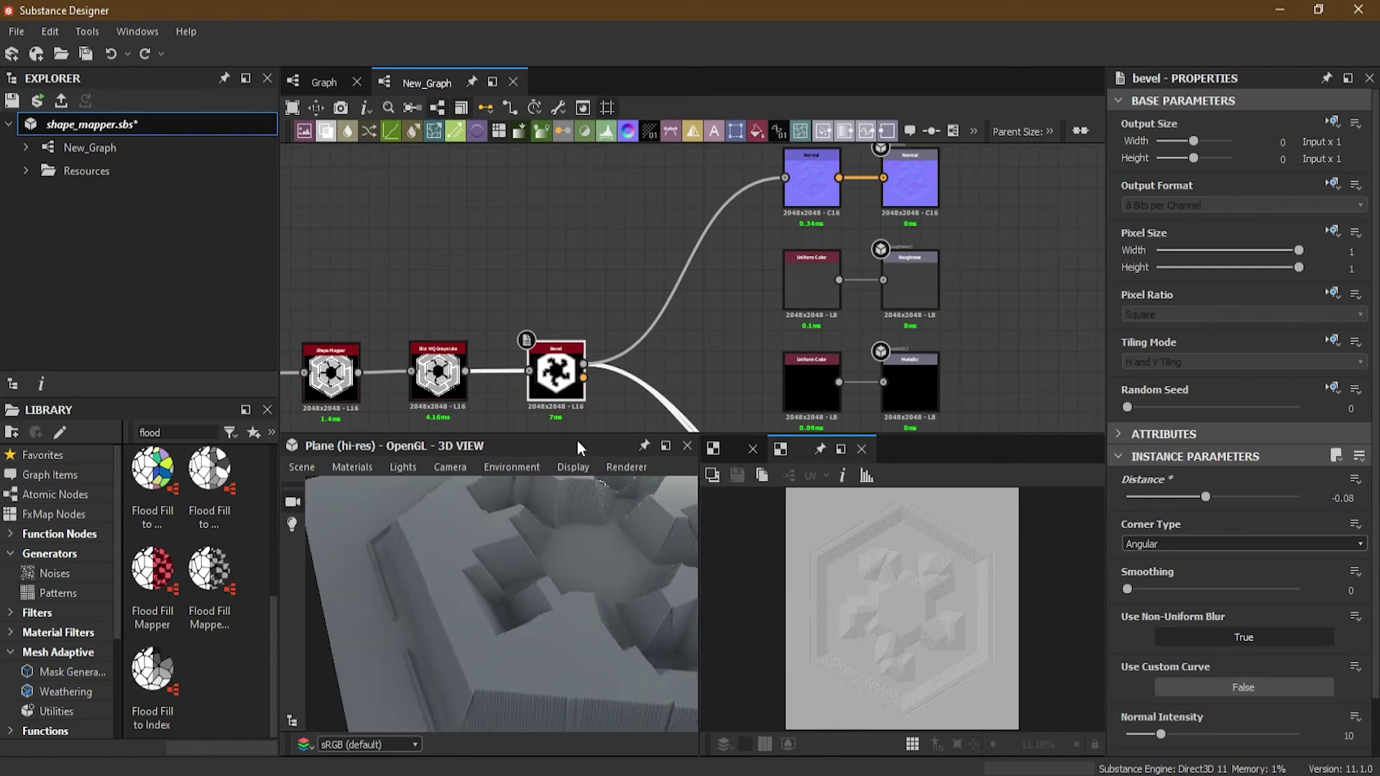
pyautogui.scroll(2, 551, 399)
pyautogui.doubleClick(553, 398)
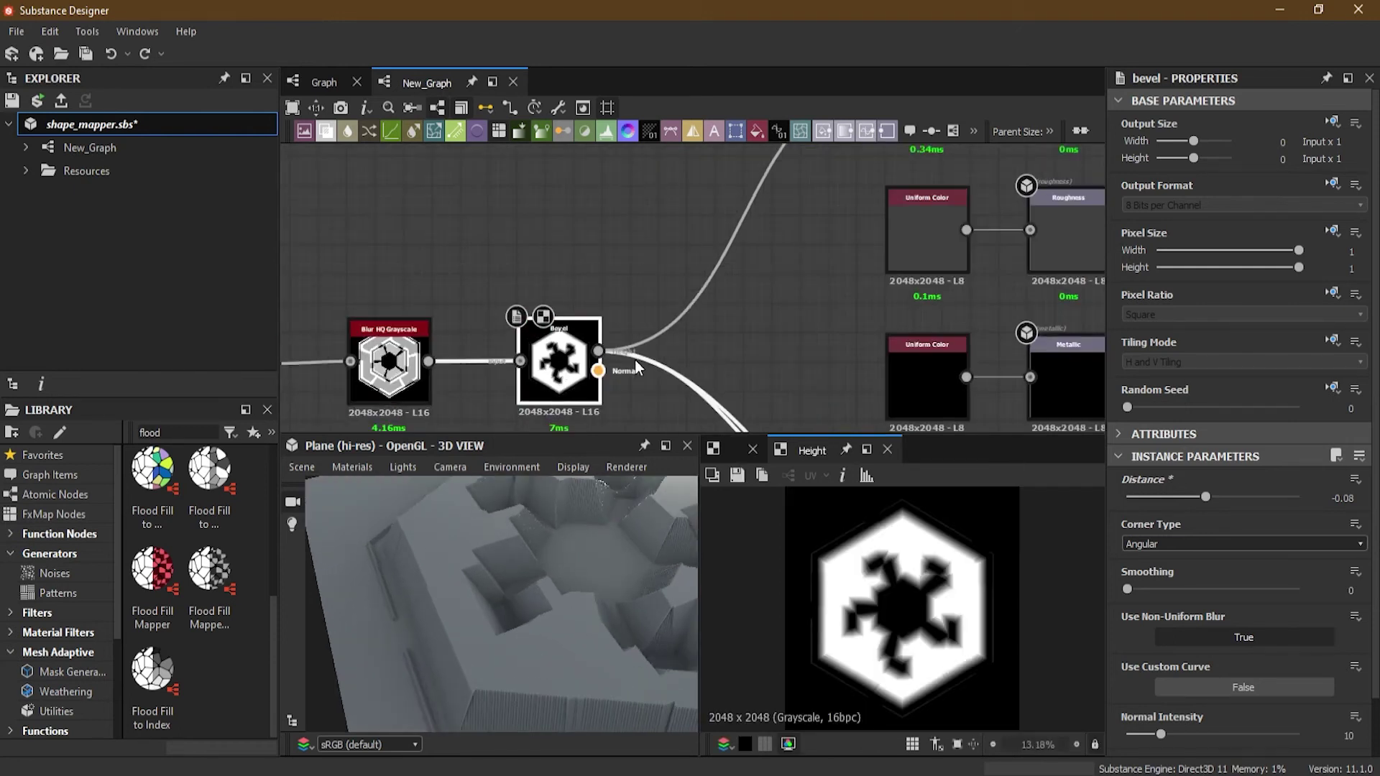
pyautogui.scroll(-2, 669, 327)
pyautogui.scroll(1, 701, 297)
pyautogui.press('f')
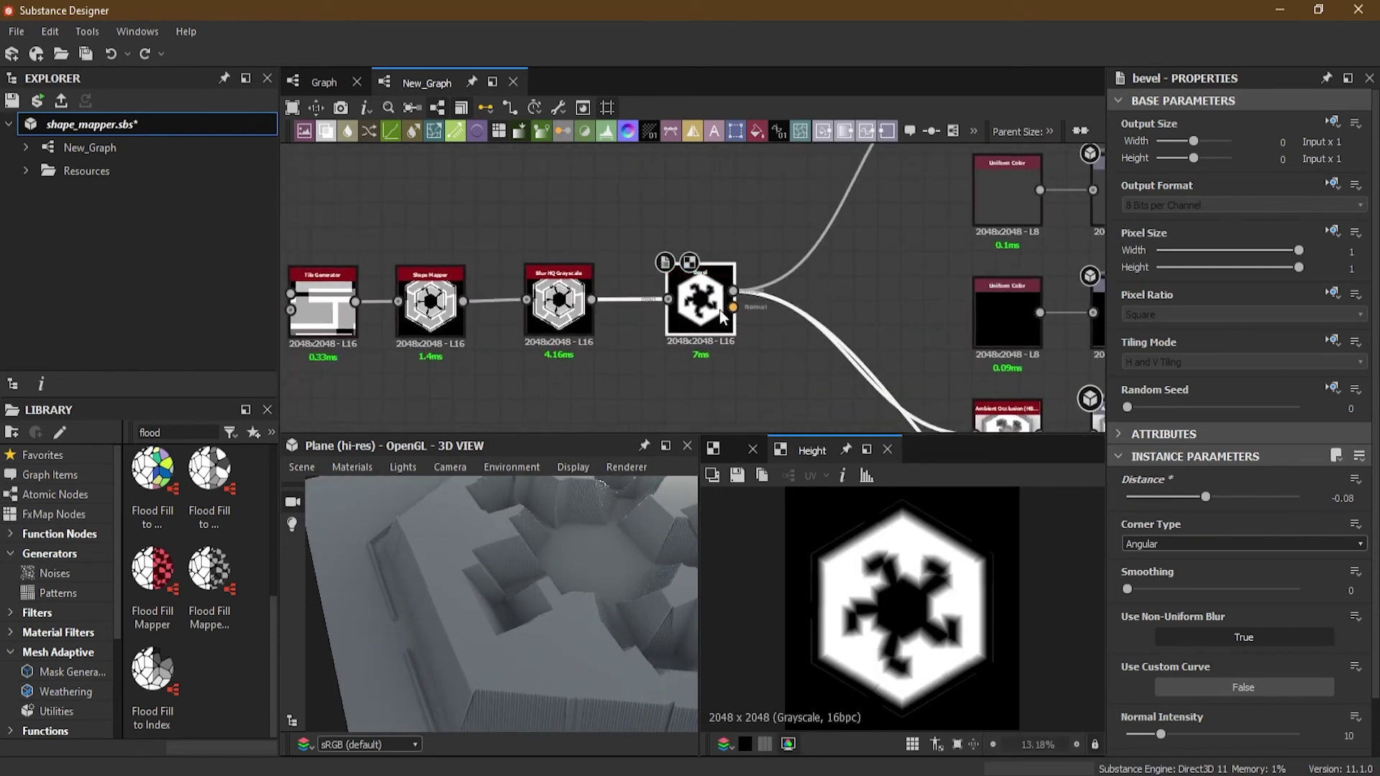
pyautogui.moveTo(1206, 497)
pyautogui.mouseDown()
pyautogui.moveTo(1169, 499)
pyautogui.moveTo(1215, 496)
pyautogui.mouseUp()
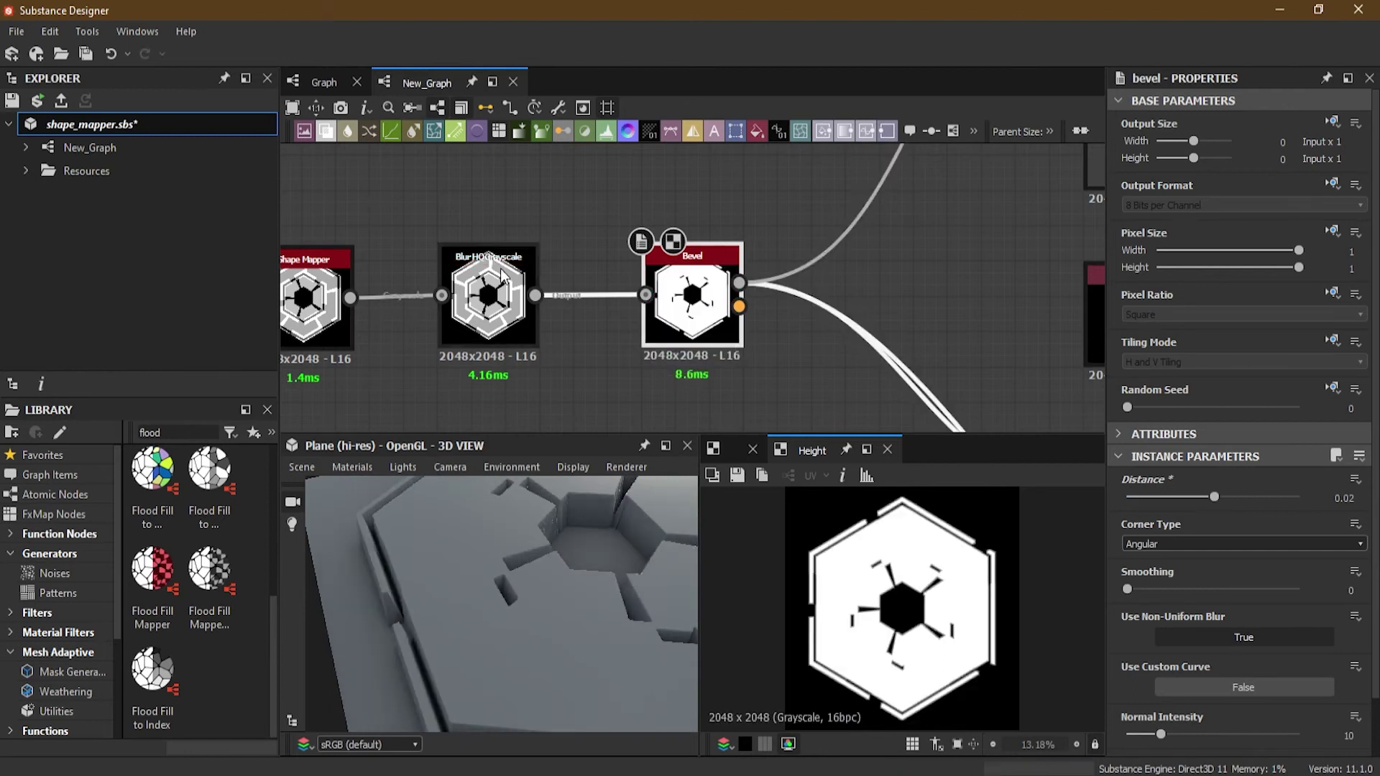
pyautogui.click(510, 320)
pyautogui.press('Delete')
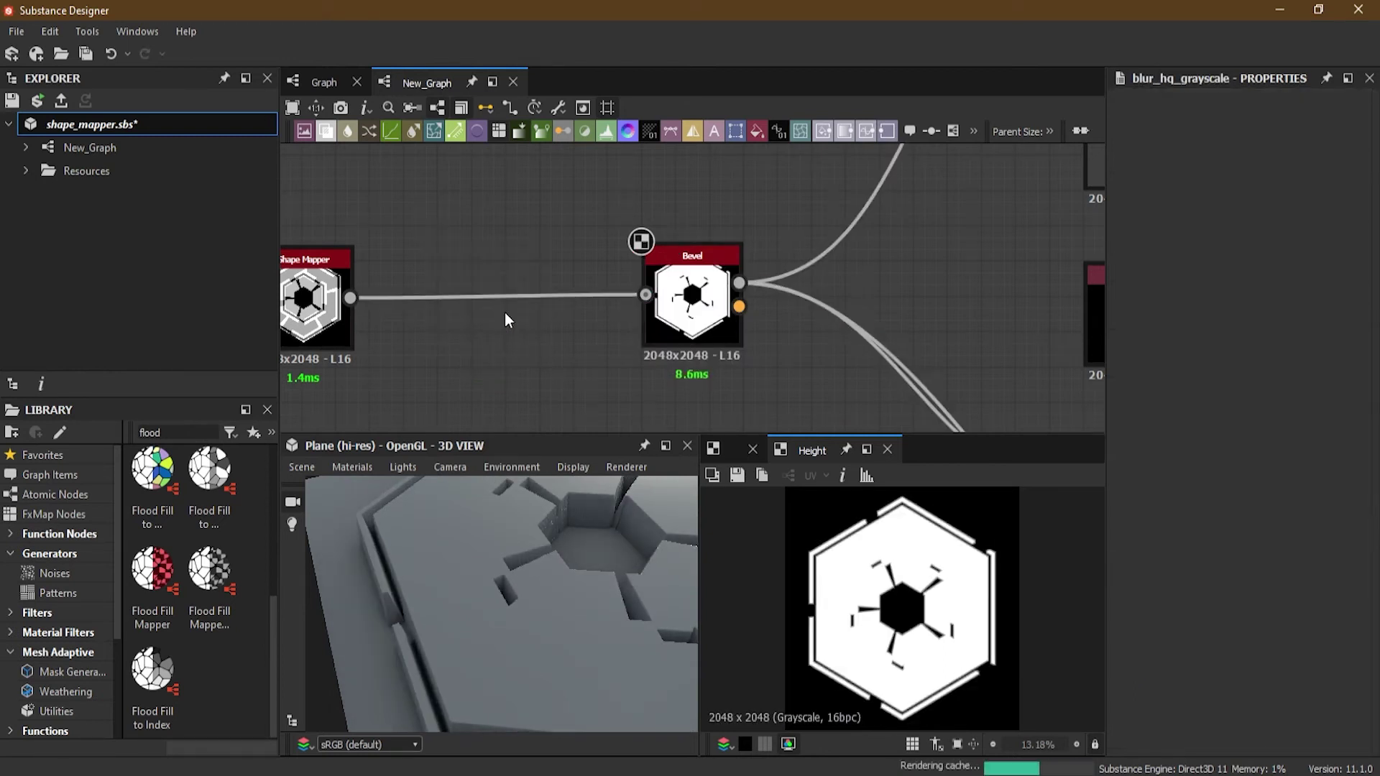
pyautogui.moveTo(700, 336); pyautogui.dragTo(538, 325)
pyautogui.moveTo(1213, 498)
pyautogui.mouseDown()
pyautogui.moveTo(1168, 499)
pyautogui.moveTo(1202, 486)
pyautogui.mouseUp()
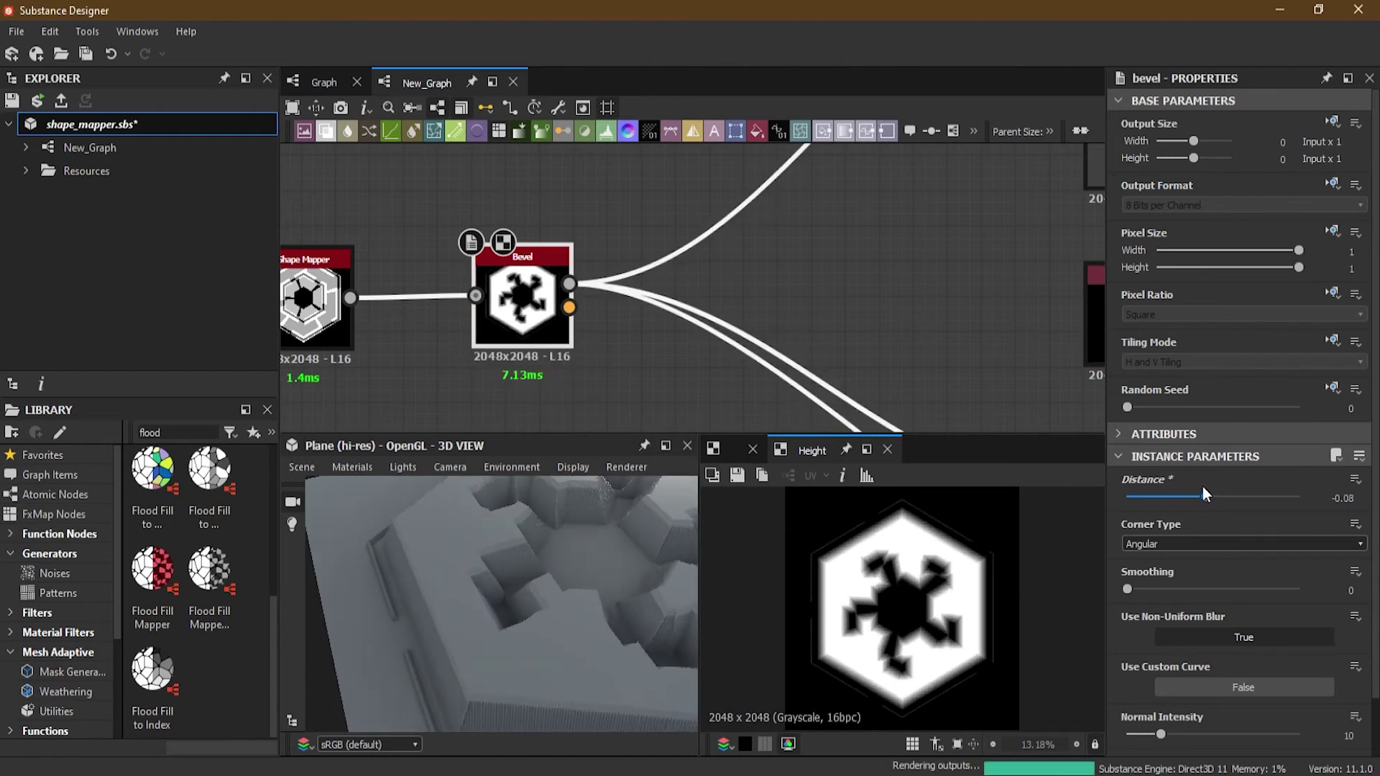
pyautogui.scroll(-3, 642, 243)
pyautogui.moveTo(642, 243); pyautogui.dragTo(779, 243, button='middle')
pyautogui.scroll(2, 682, 321)
pyautogui.scroll(2, 683, 321)
pyautogui.scroll(1, 784, 325)
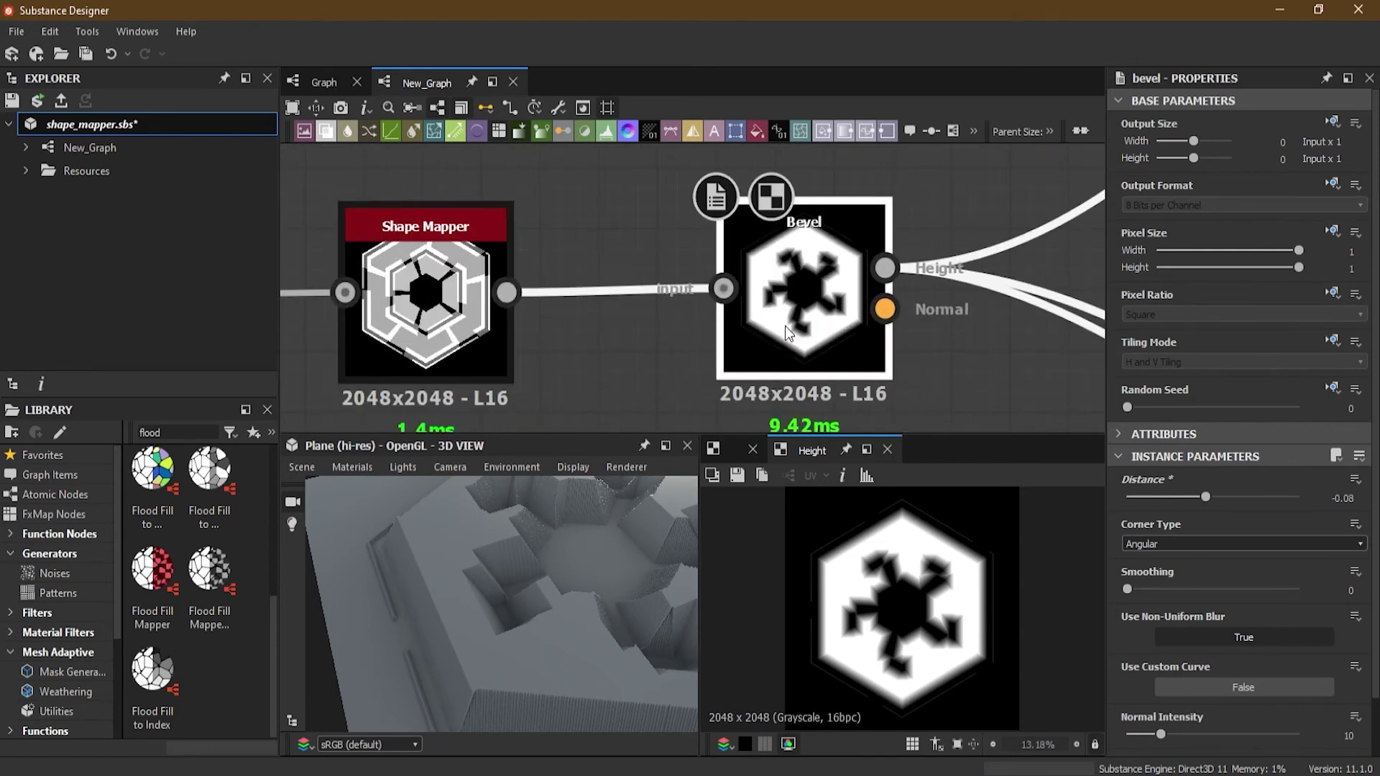
pyautogui.hotkey('ctrl', 'z')
pyautogui.hotkey('ctrl', 'z')
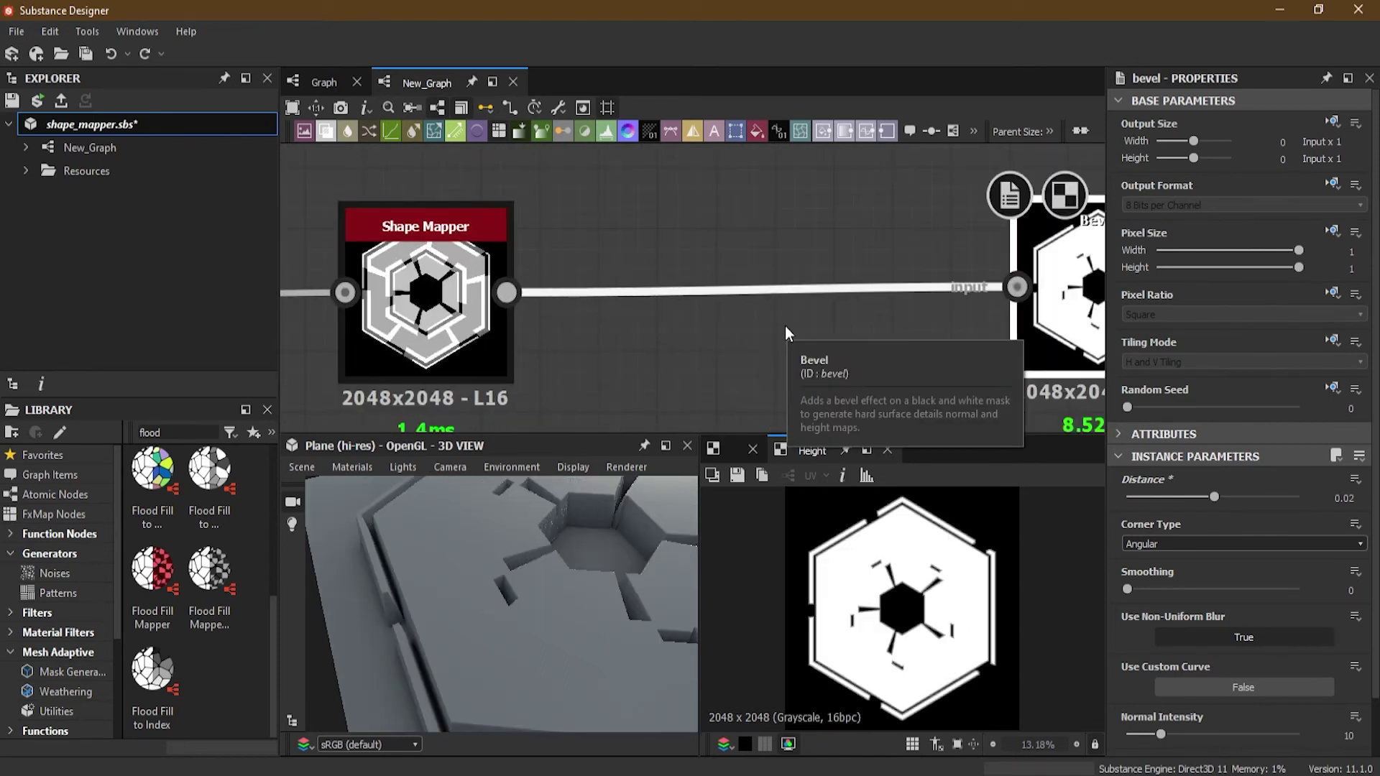
# Step: Delete the Bevel node and preview the Blur HQ Grayscale output in the 2D view
pyautogui.scroll(-2, 1021, 332)
pyautogui.moveTo(999, 332); pyautogui.dragTo(780, 307, button='middle')
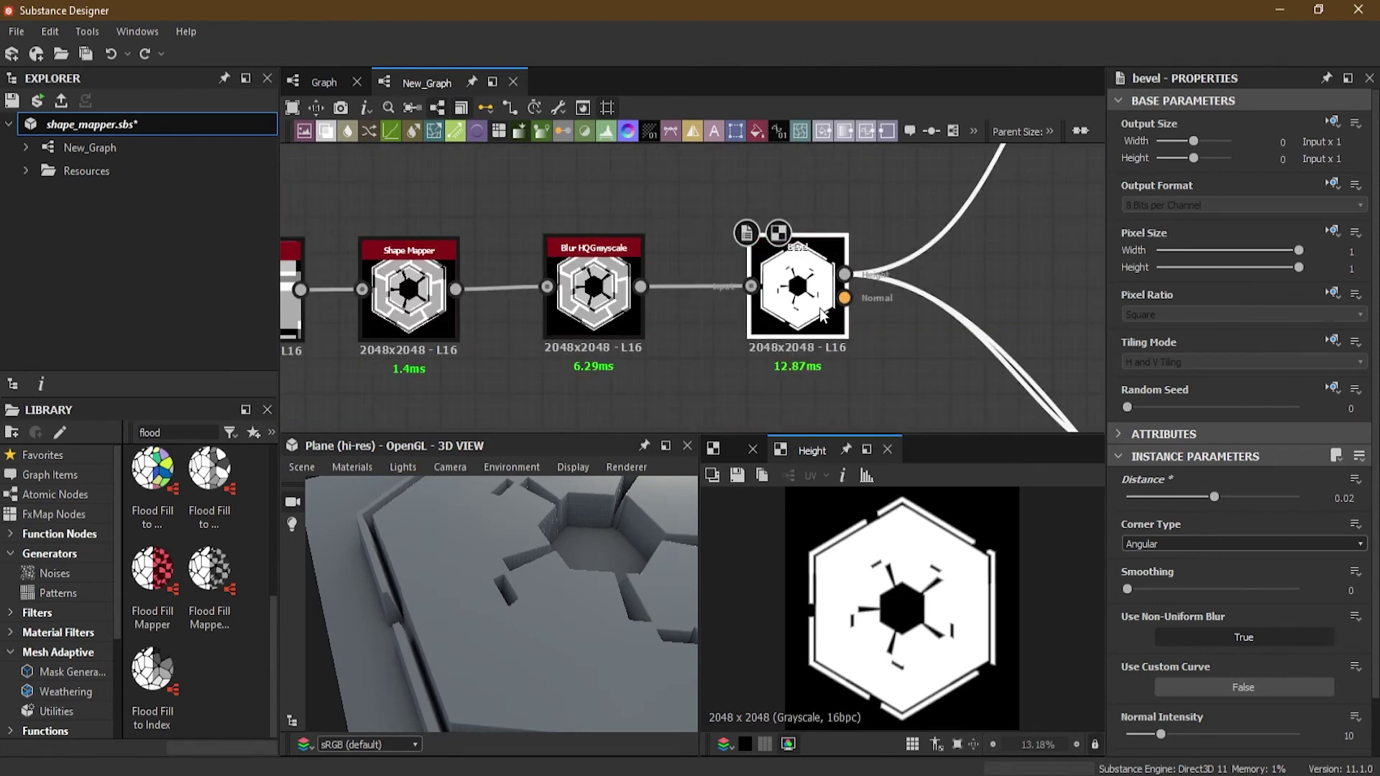
pyautogui.press('Delete')
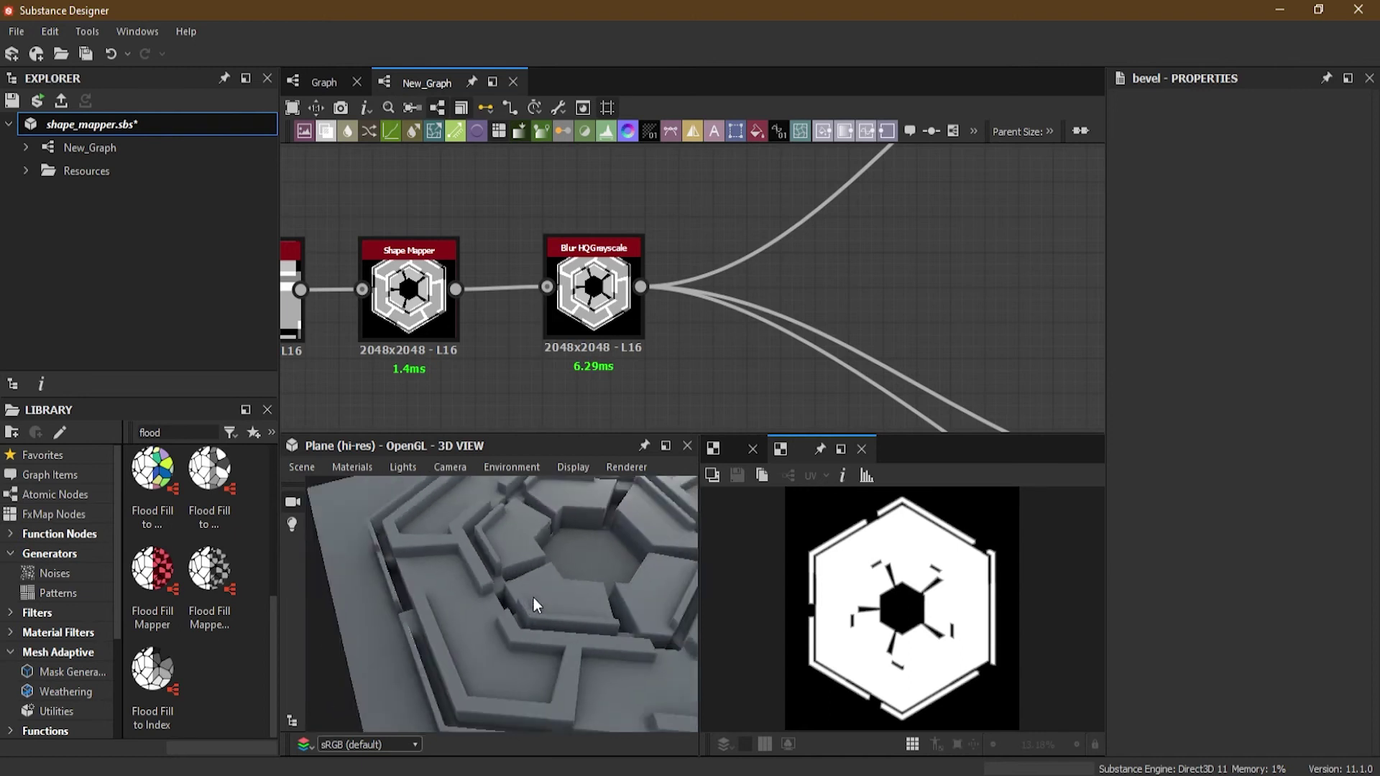
pyautogui.scroll(-6, 534, 597)
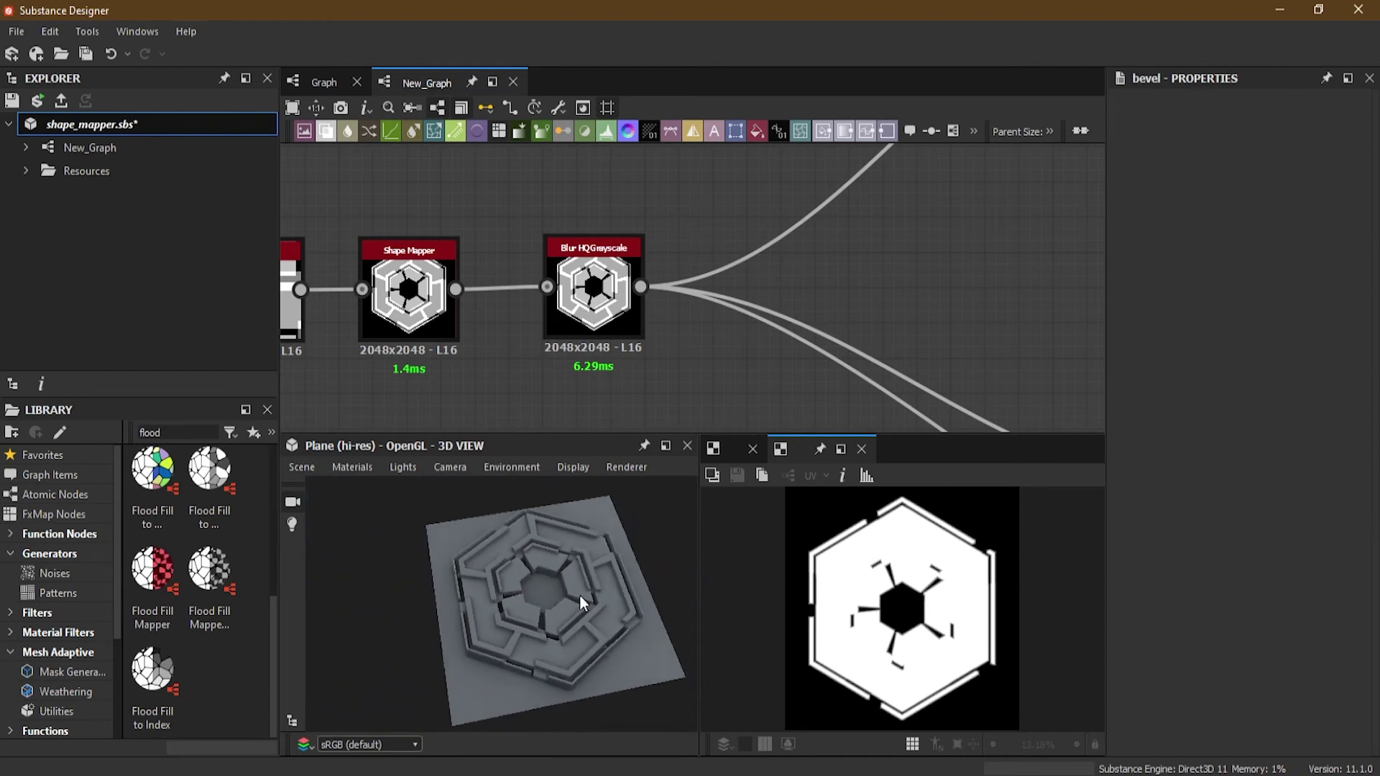
pyautogui.scroll(2, 581, 607)
pyautogui.scroll(4, 581, 621)
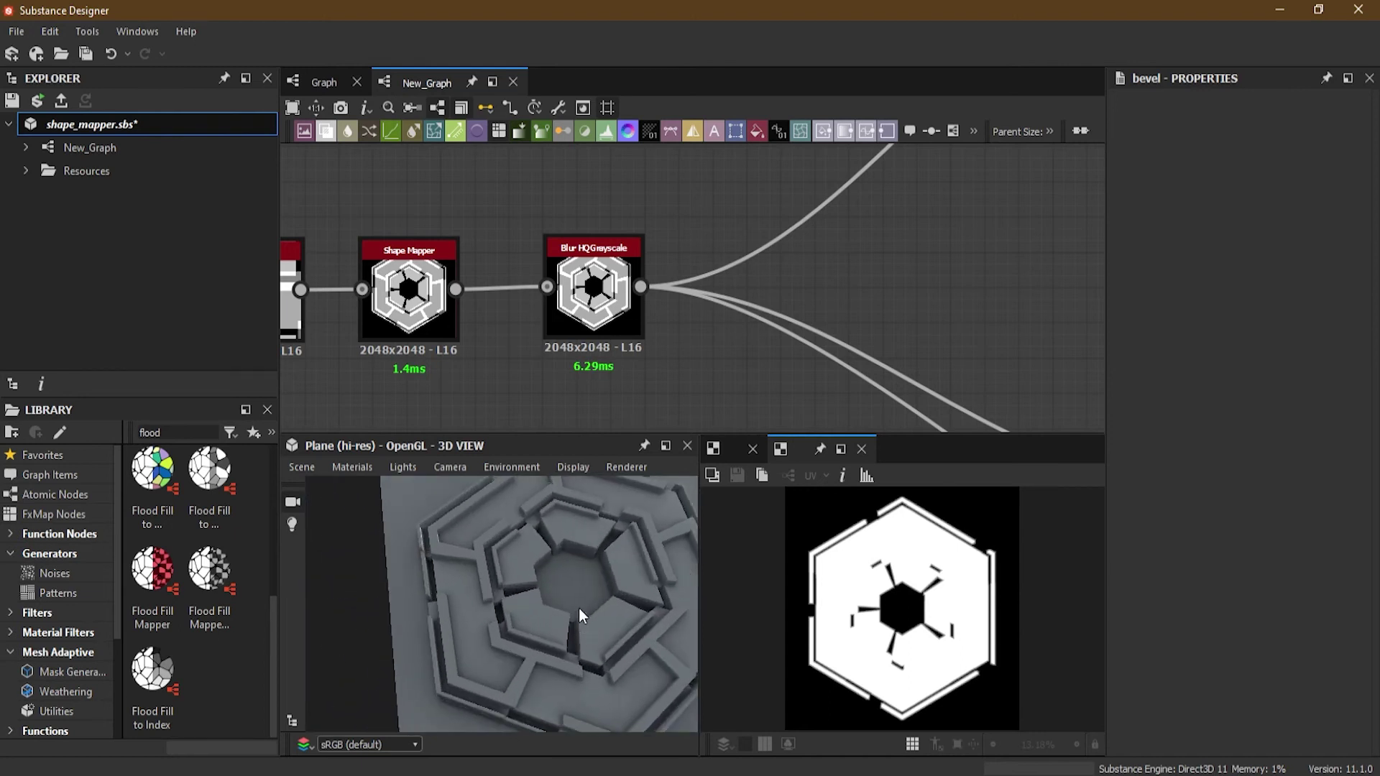
pyautogui.moveTo(579, 608); pyautogui.dragTo(589, 656)
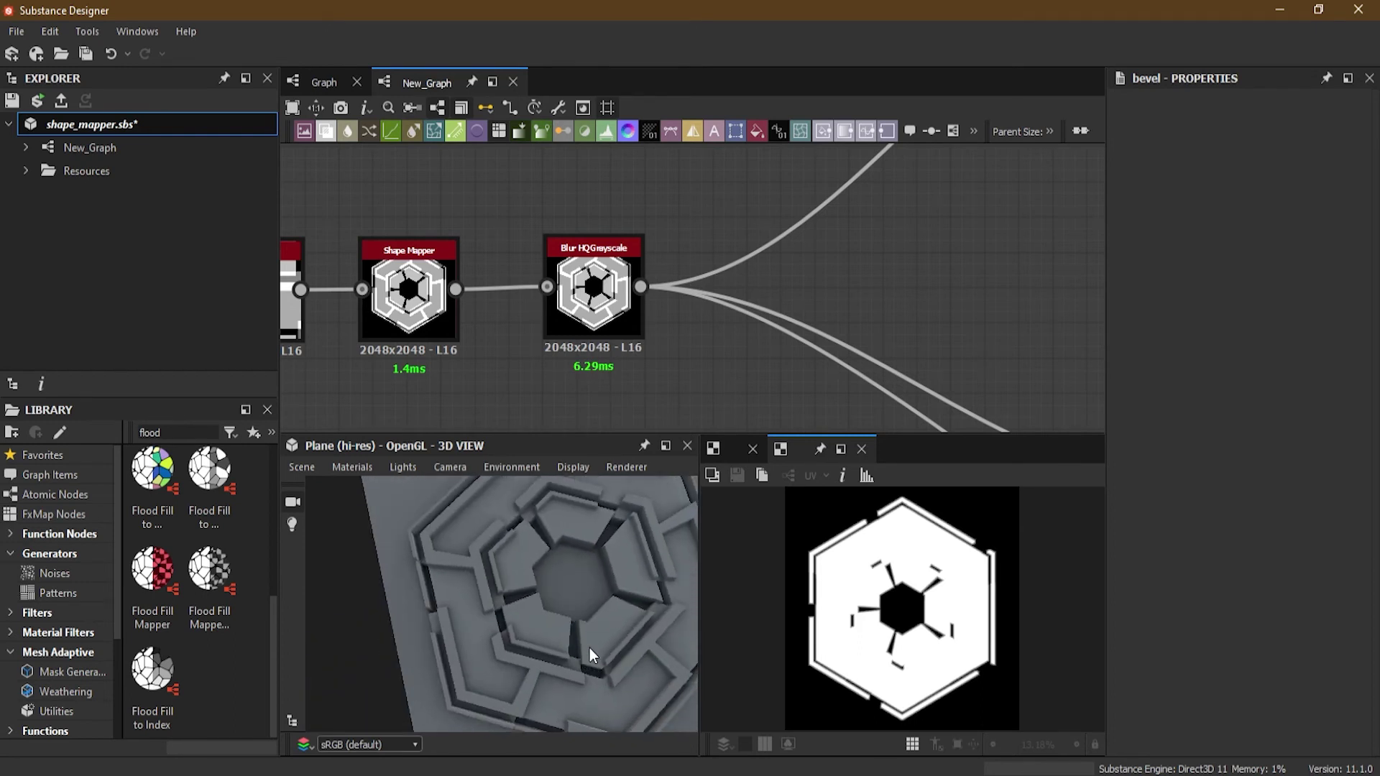
pyautogui.doubleClick(603, 284)
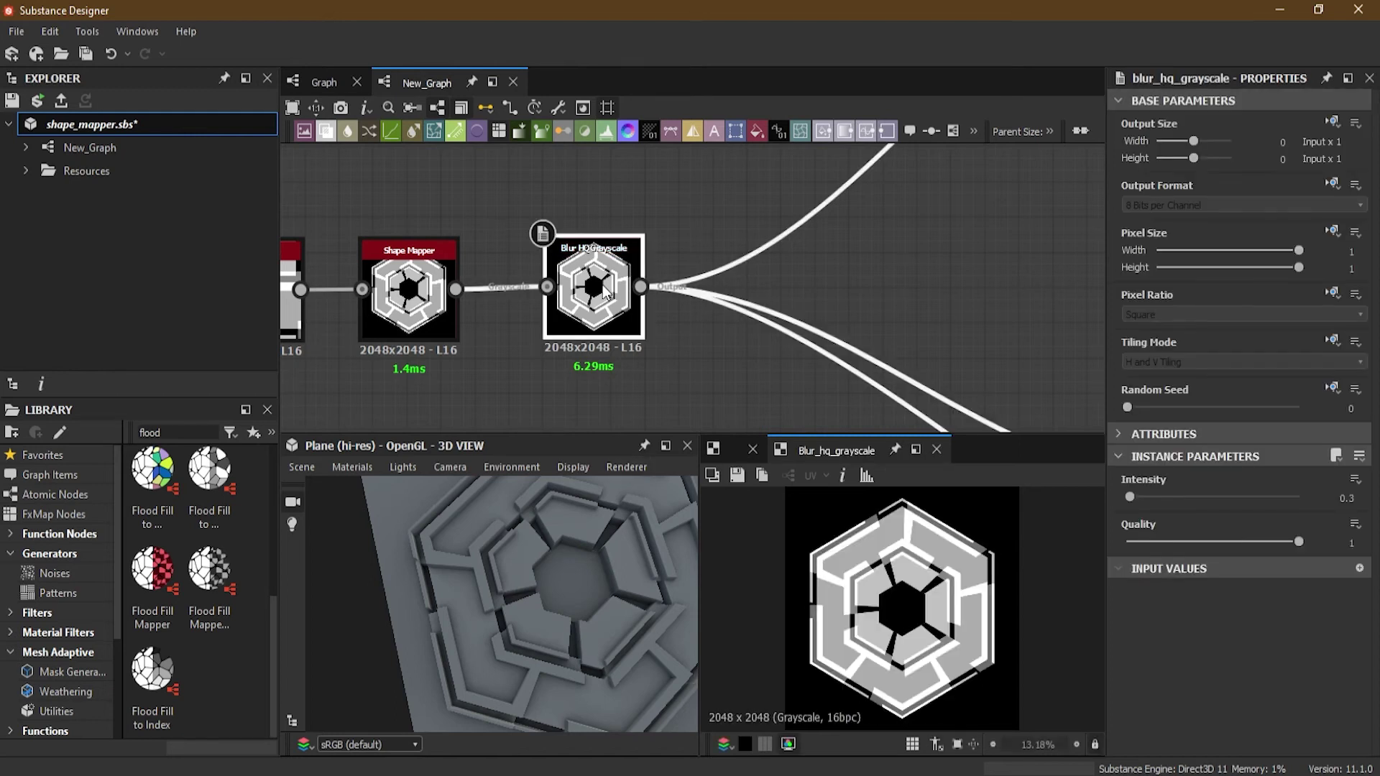
pyautogui.moveTo(456, 308); pyautogui.dragTo(578, 304, button='middle')
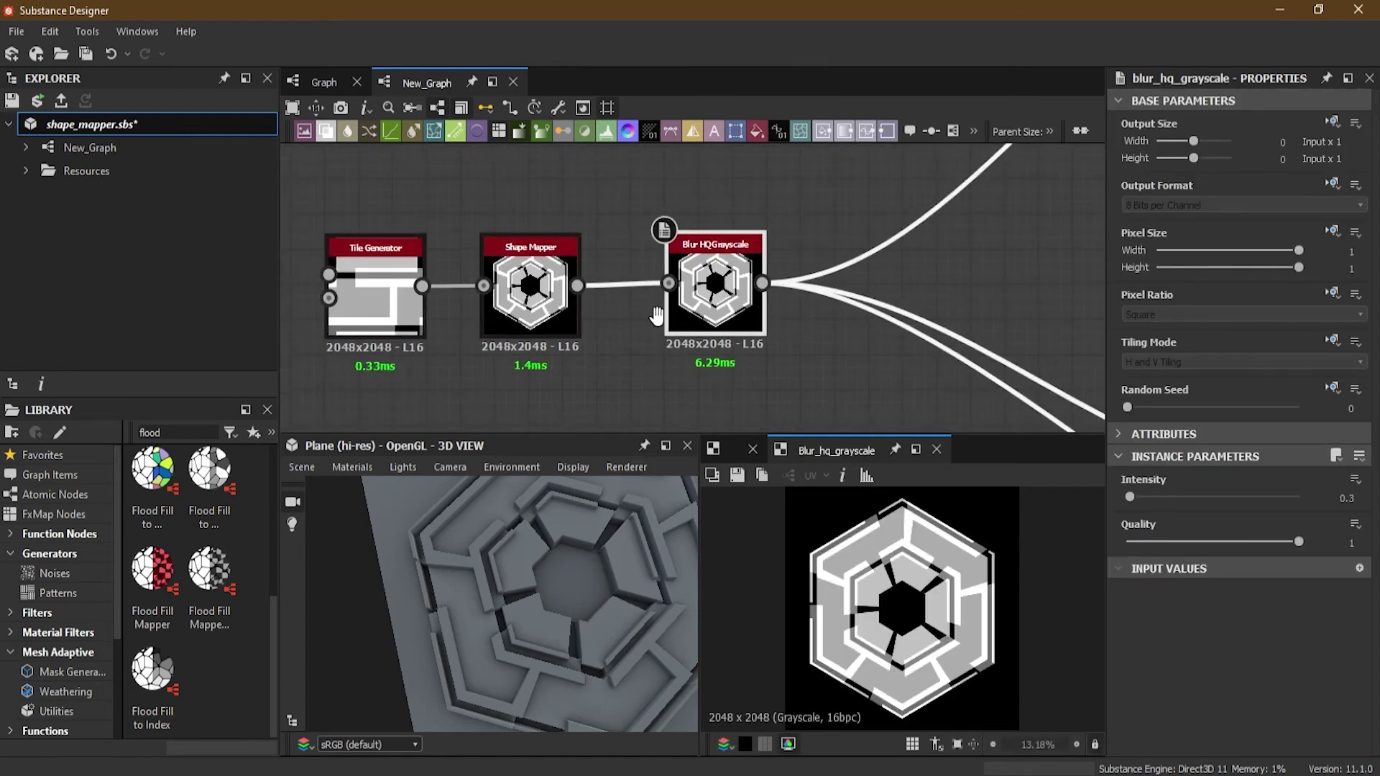
pyautogui.click(546, 302)
# Step: Switch the Shape Mapper to Circle with Width 0.65, Radius 0.25 and Pattern Amount 5
pyautogui.click(1173, 503)
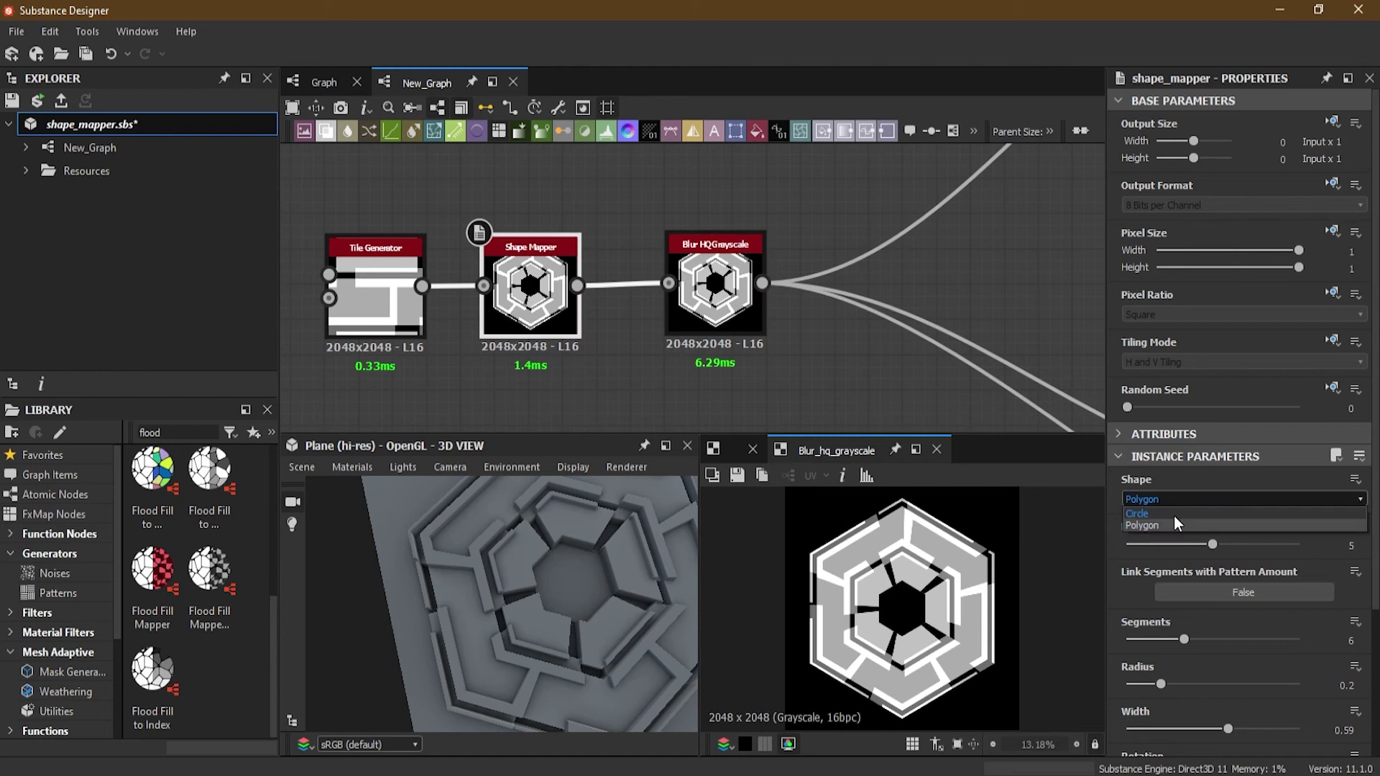
pyautogui.click(1175, 515)
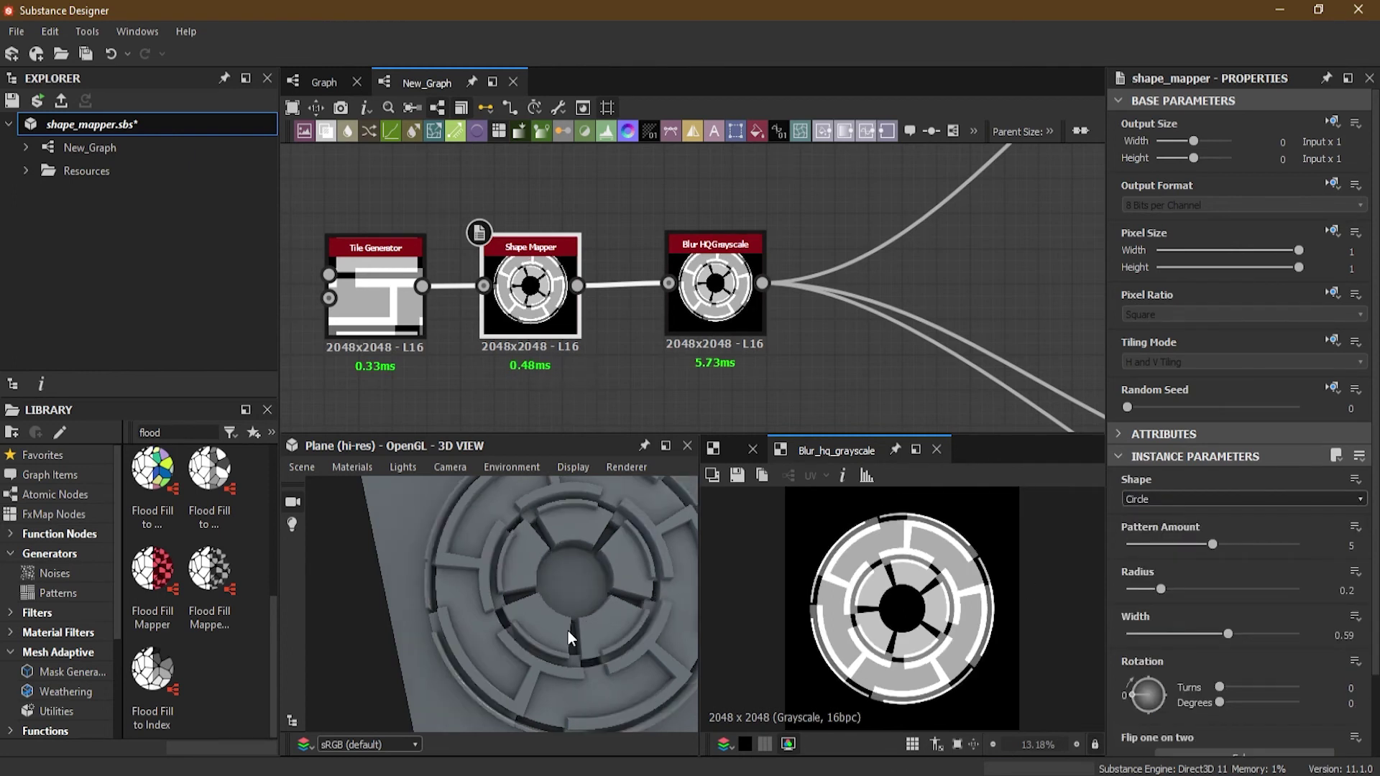
pyautogui.moveTo(568, 631); pyautogui.dragTo(608, 620)
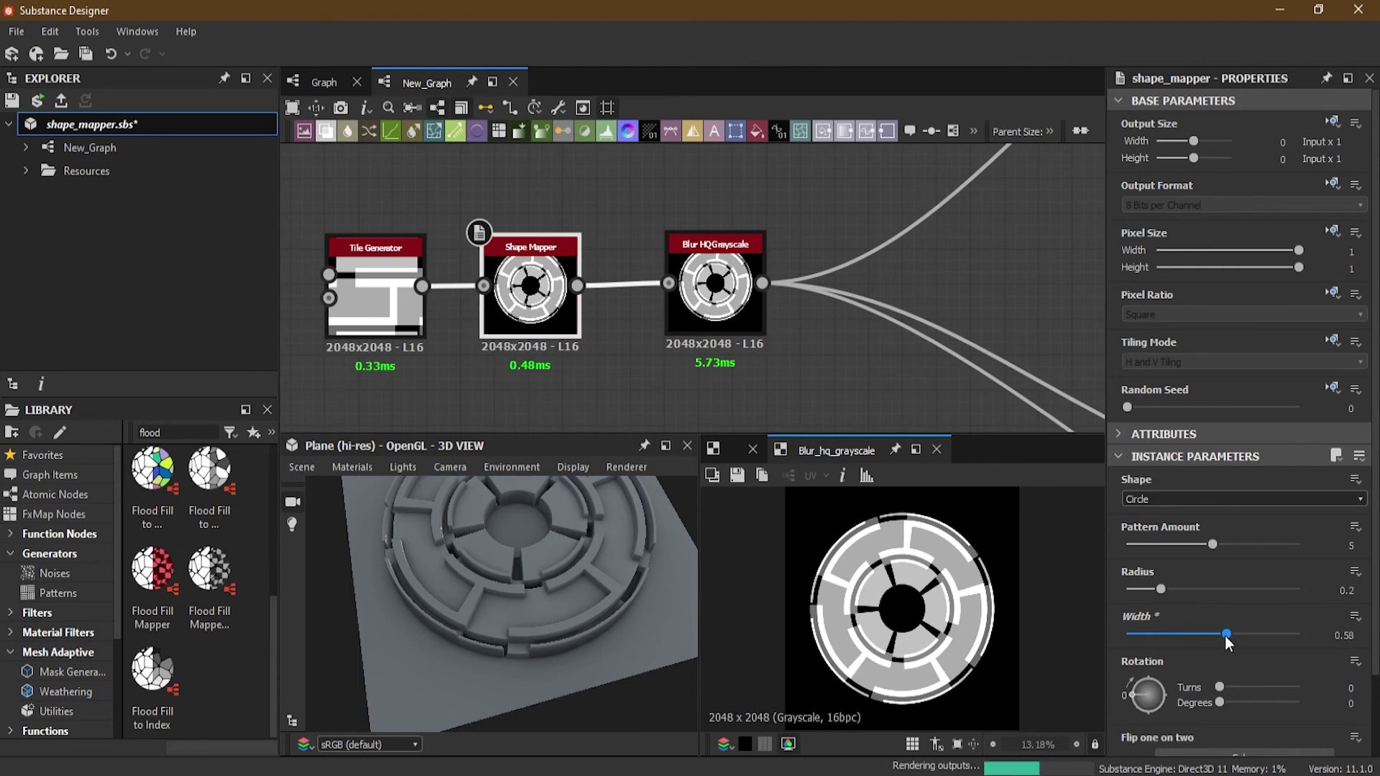
pyautogui.moveTo(1225, 635)
pyautogui.mouseDown()
pyautogui.moveTo(1188, 636)
pyautogui.moveTo(1248, 637)
pyautogui.mouseUp()
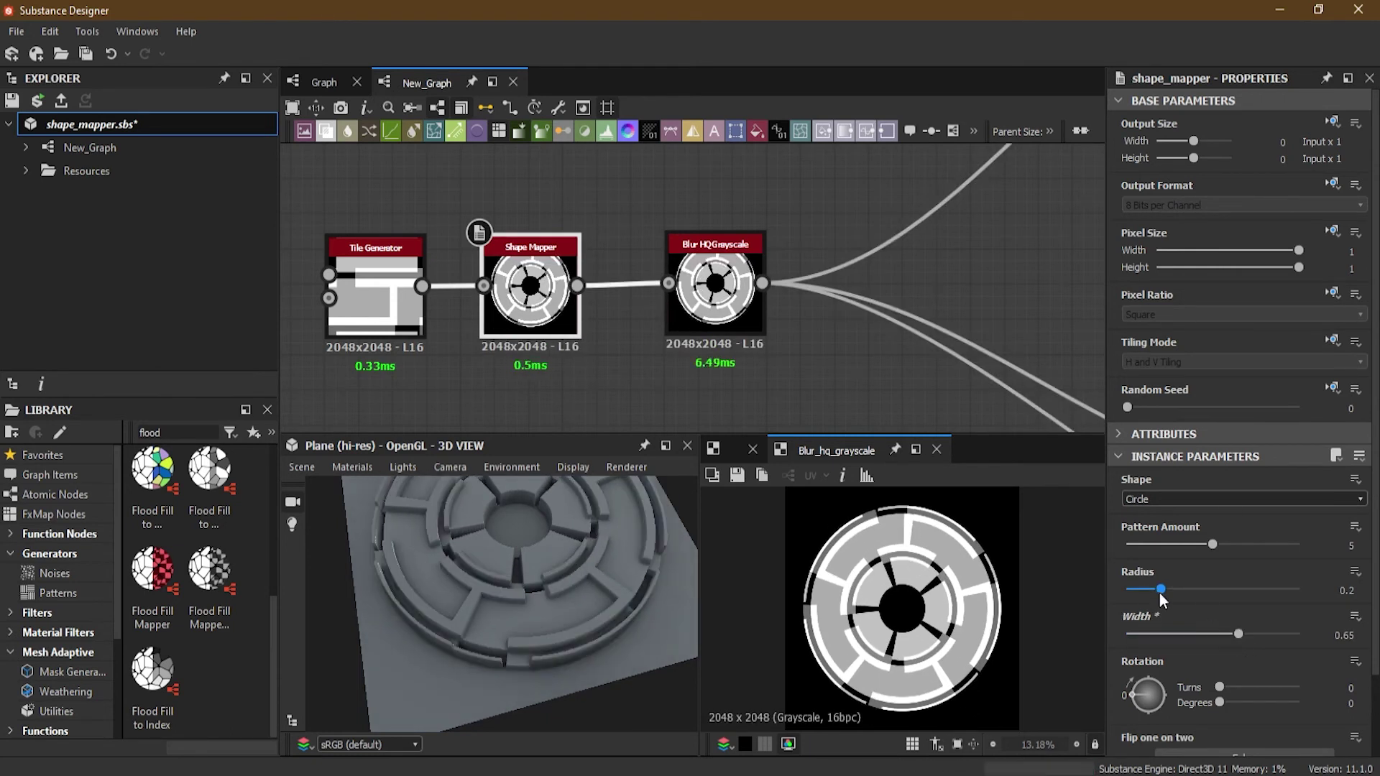
pyautogui.moveTo(1161, 590)
pyautogui.mouseDown()
pyautogui.moveTo(1148, 590)
pyautogui.moveTo(1171, 590)
pyautogui.mouseUp()
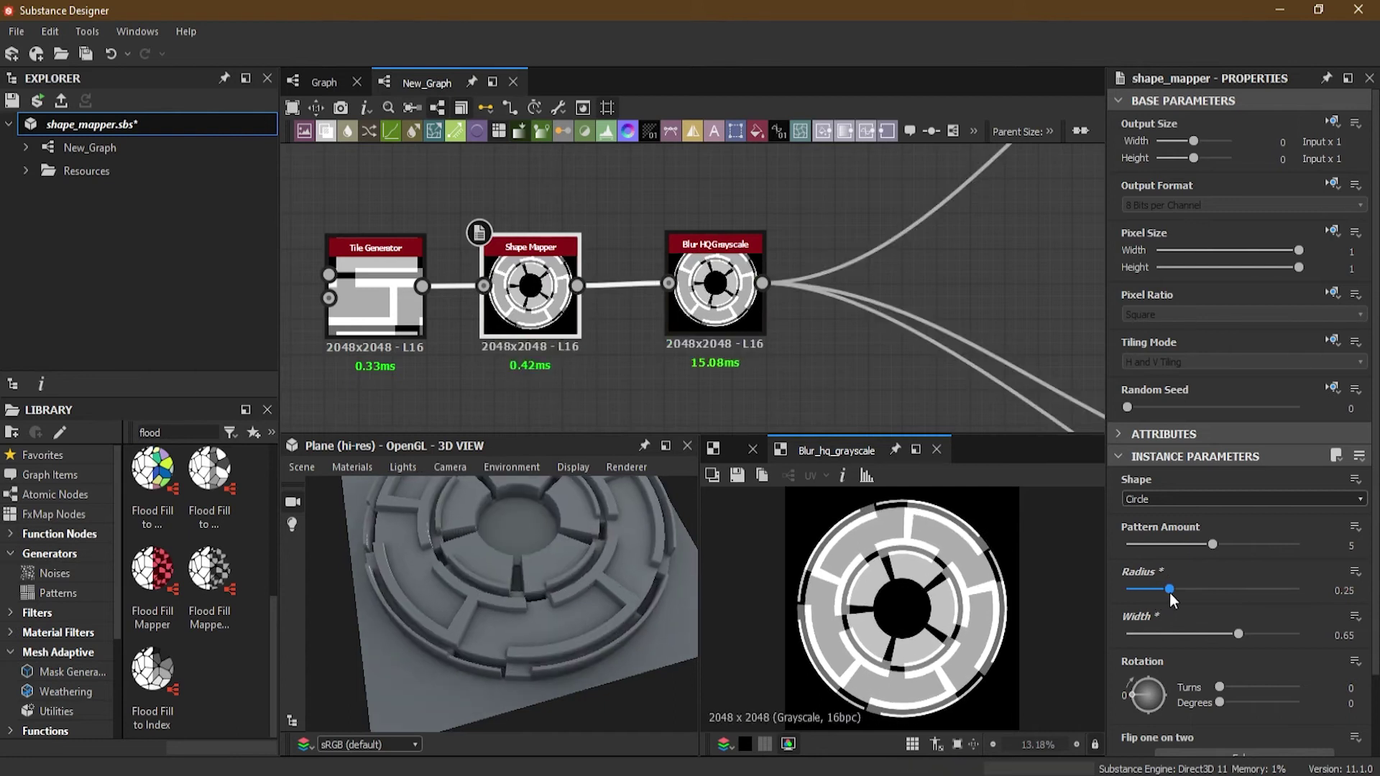
pyautogui.moveTo(1213, 545)
pyautogui.mouseDown()
pyautogui.moveTo(1169, 550)
pyautogui.moveTo(1257, 555)
pyautogui.moveTo(1215, 555)
pyautogui.mouseUp()
pyautogui.scroll(-2, 1185, 657)
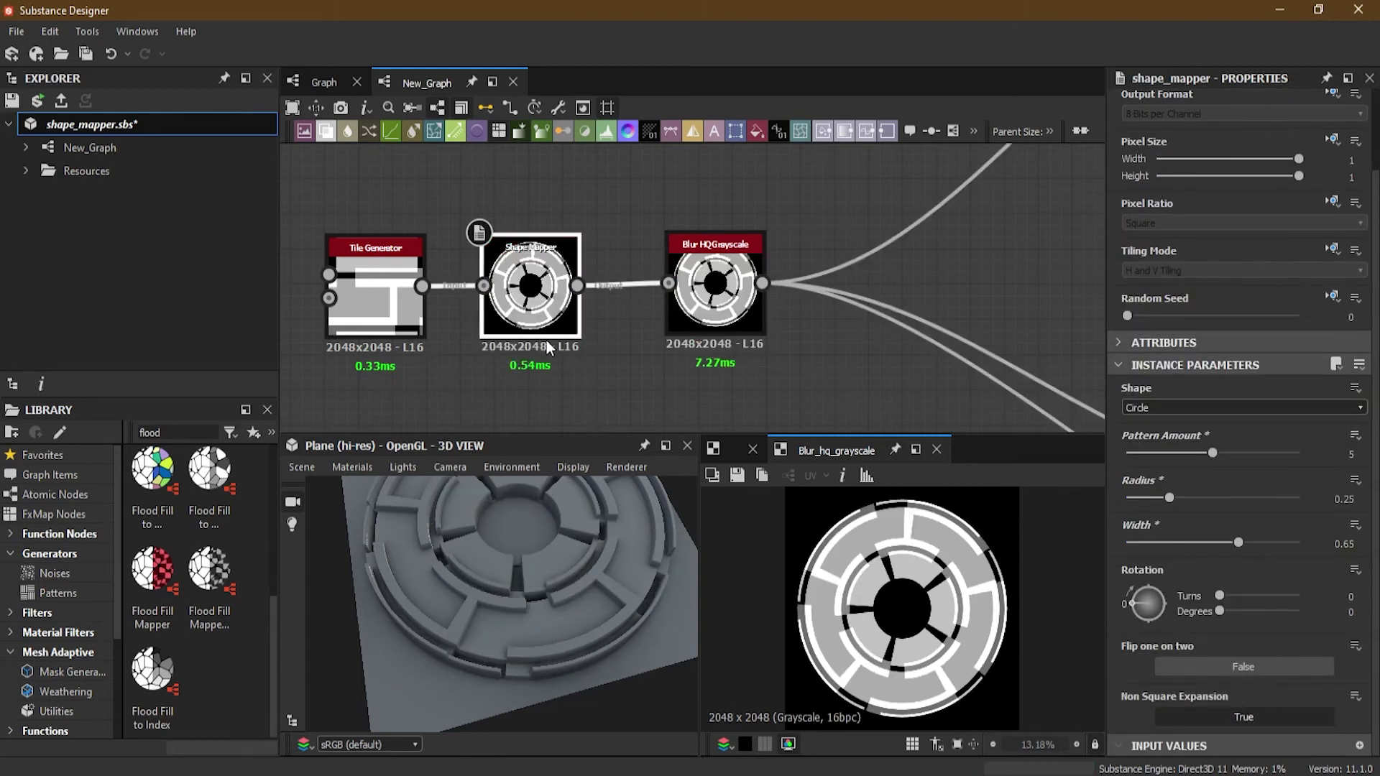
# Step: Try the Tile Generator's Disc and then Pyramid tile patterns, tilting the 3D preview
pyautogui.click(373, 303)
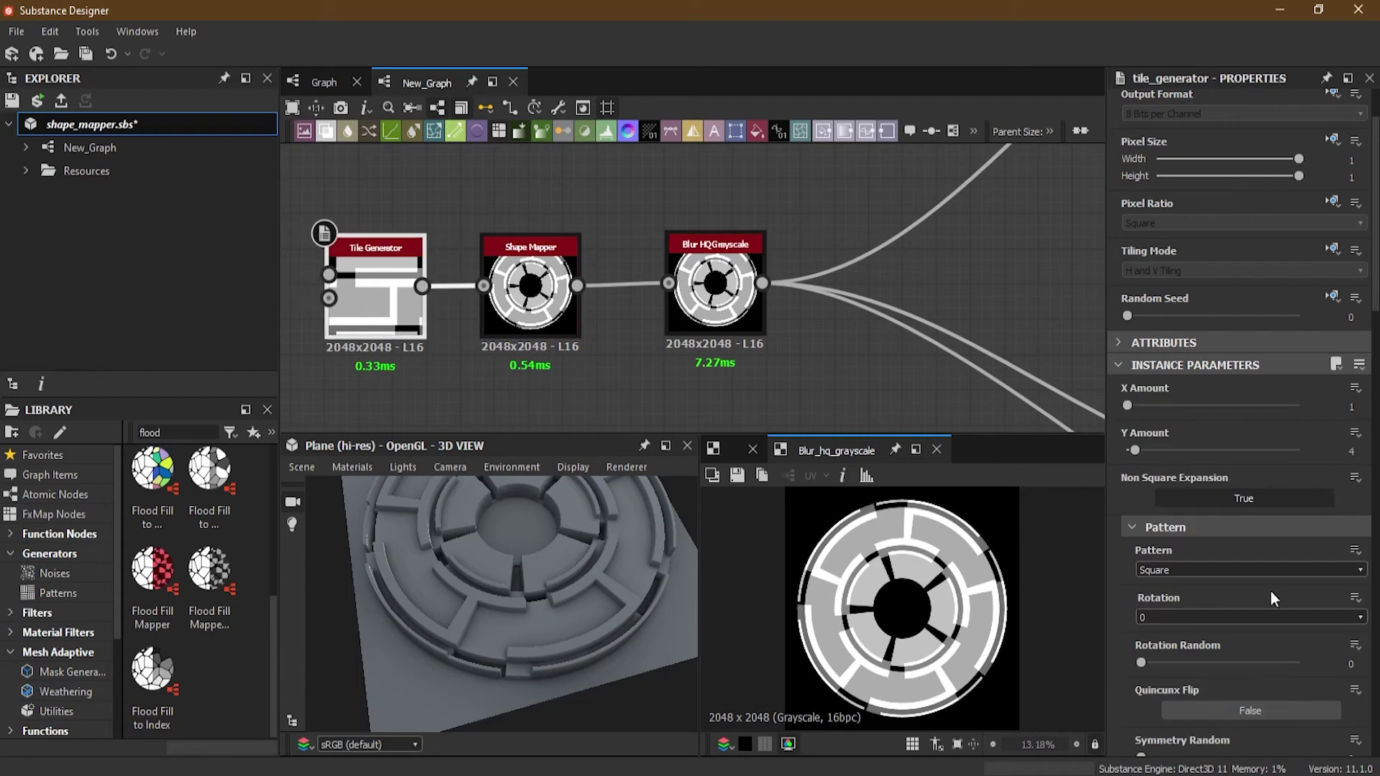
pyautogui.scroll(-3, 1262, 606)
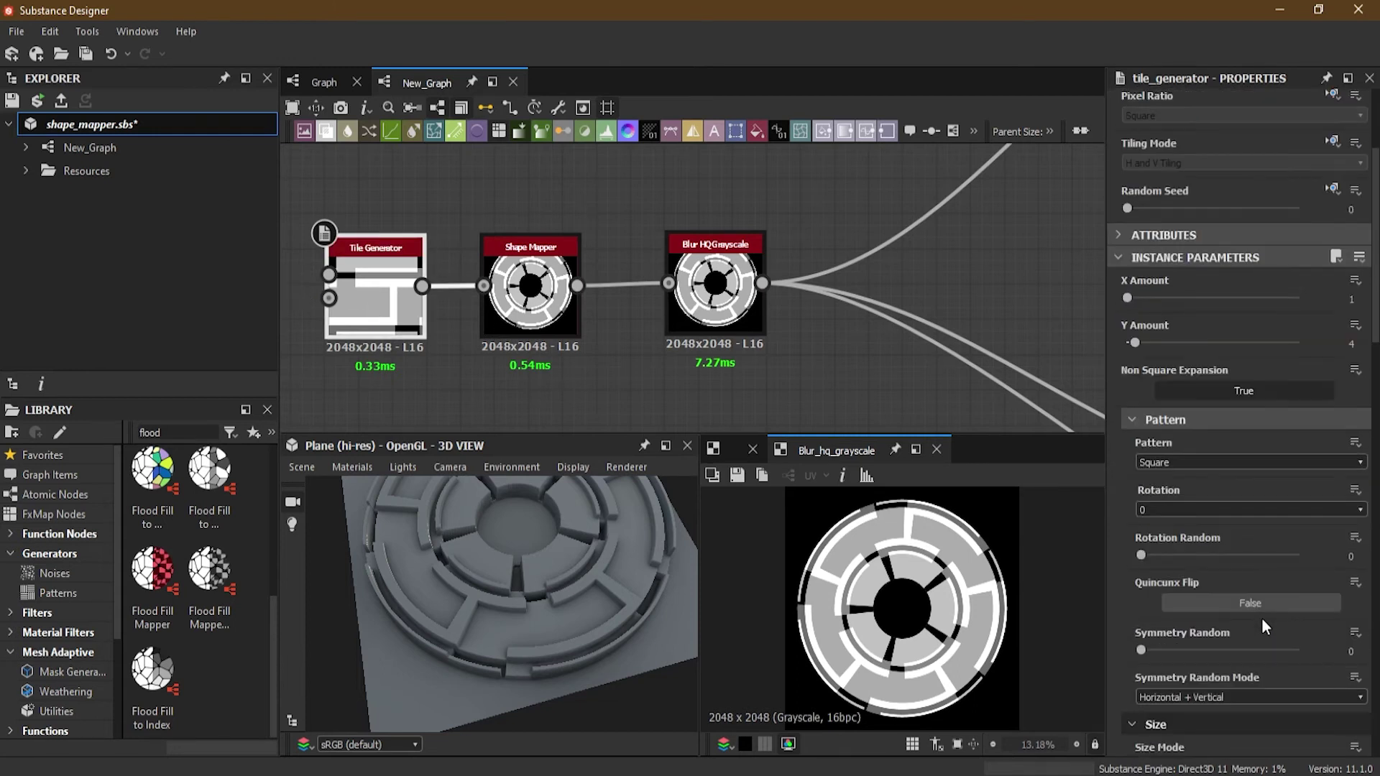
pyautogui.click(1192, 460)
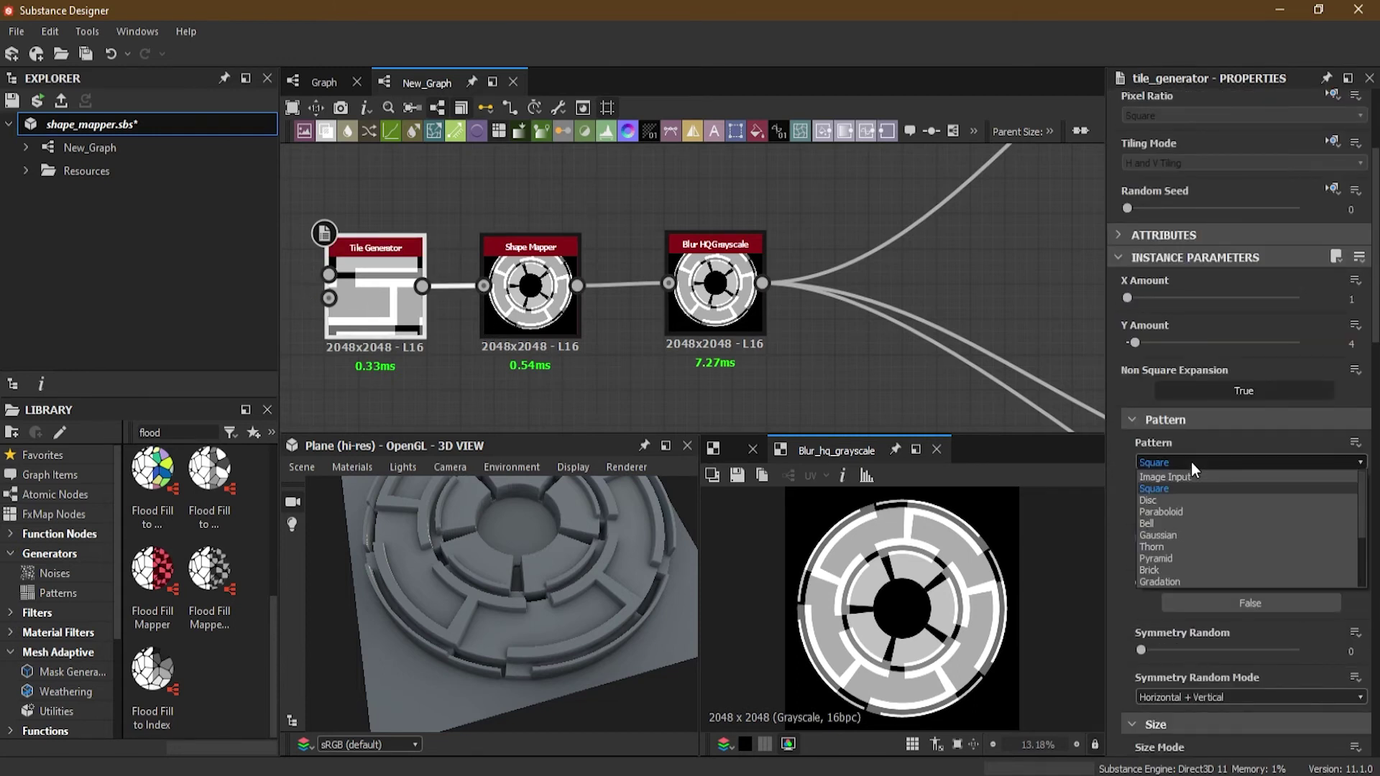
pyautogui.click(1192, 500)
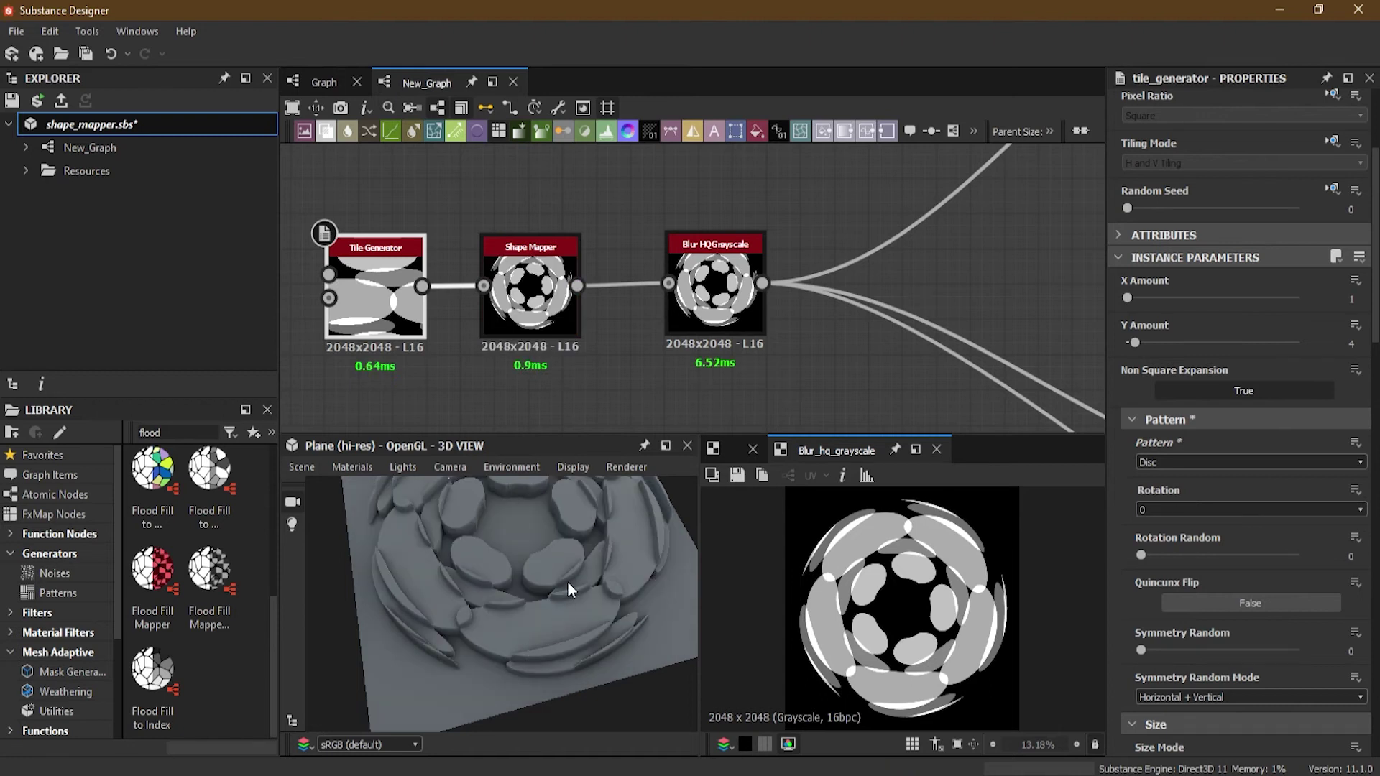
pyautogui.moveTo(568, 584); pyautogui.dragTo(568, 646)
pyautogui.click(1167, 464)
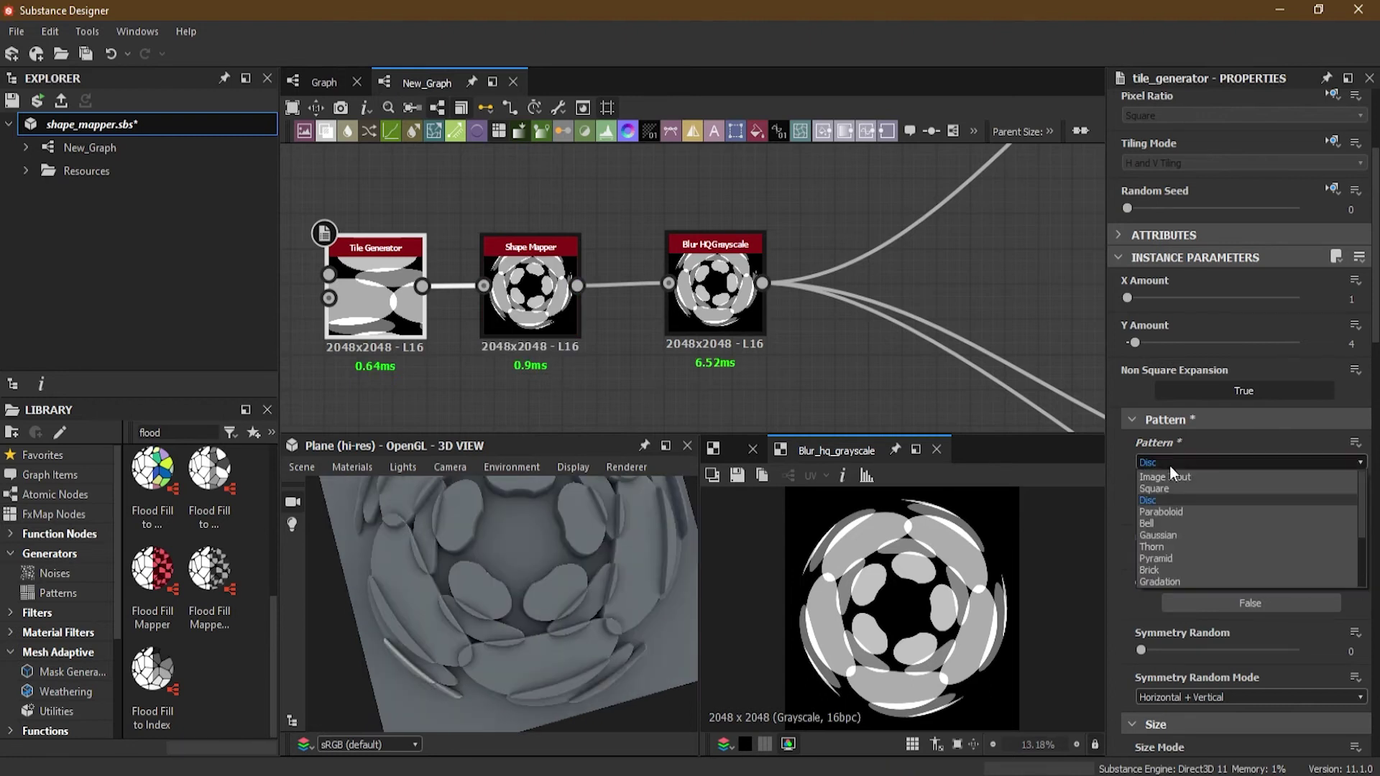
pyautogui.click(1182, 558)
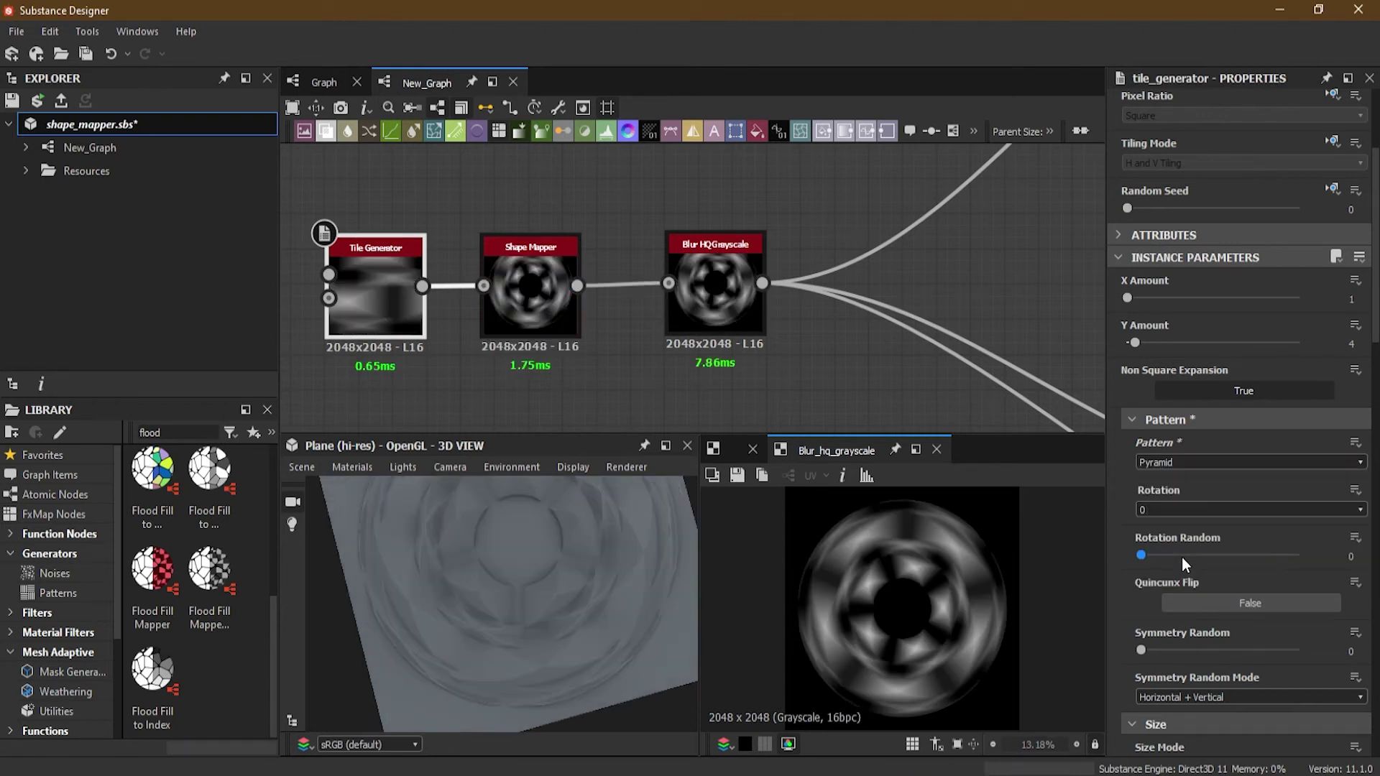
# Step: Preview Bell and Paraboloid tile patterns, then settle on Gradation
pyautogui.click(1171, 462)
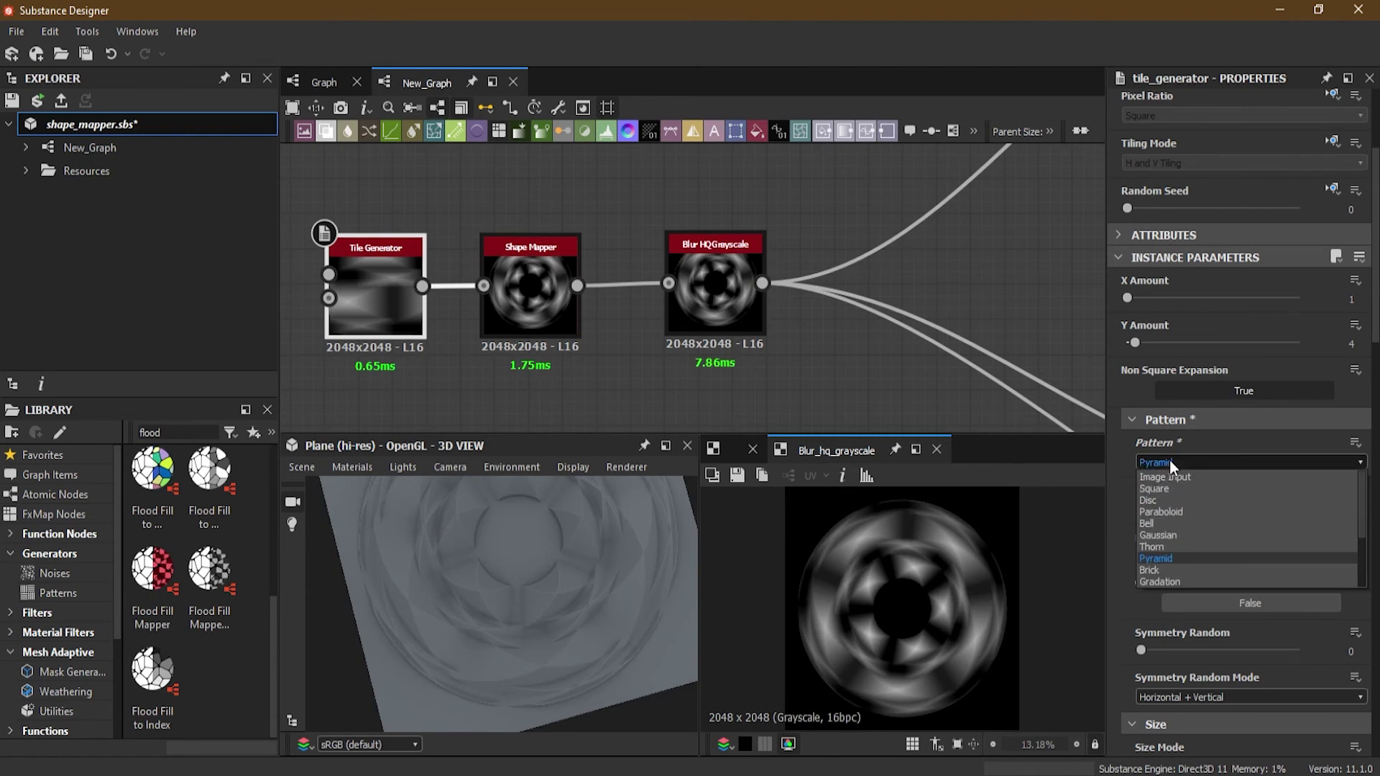
pyautogui.click(1191, 520)
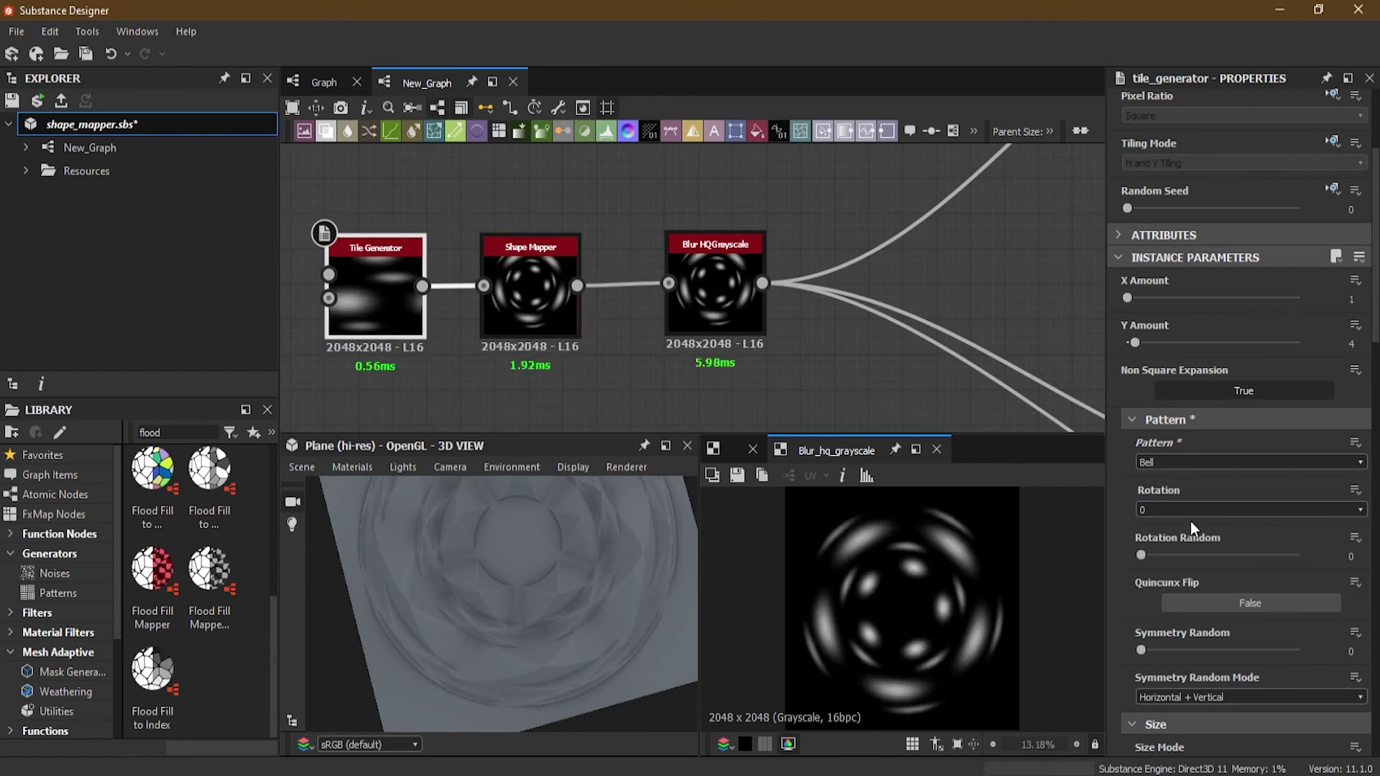
pyautogui.click(1175, 460)
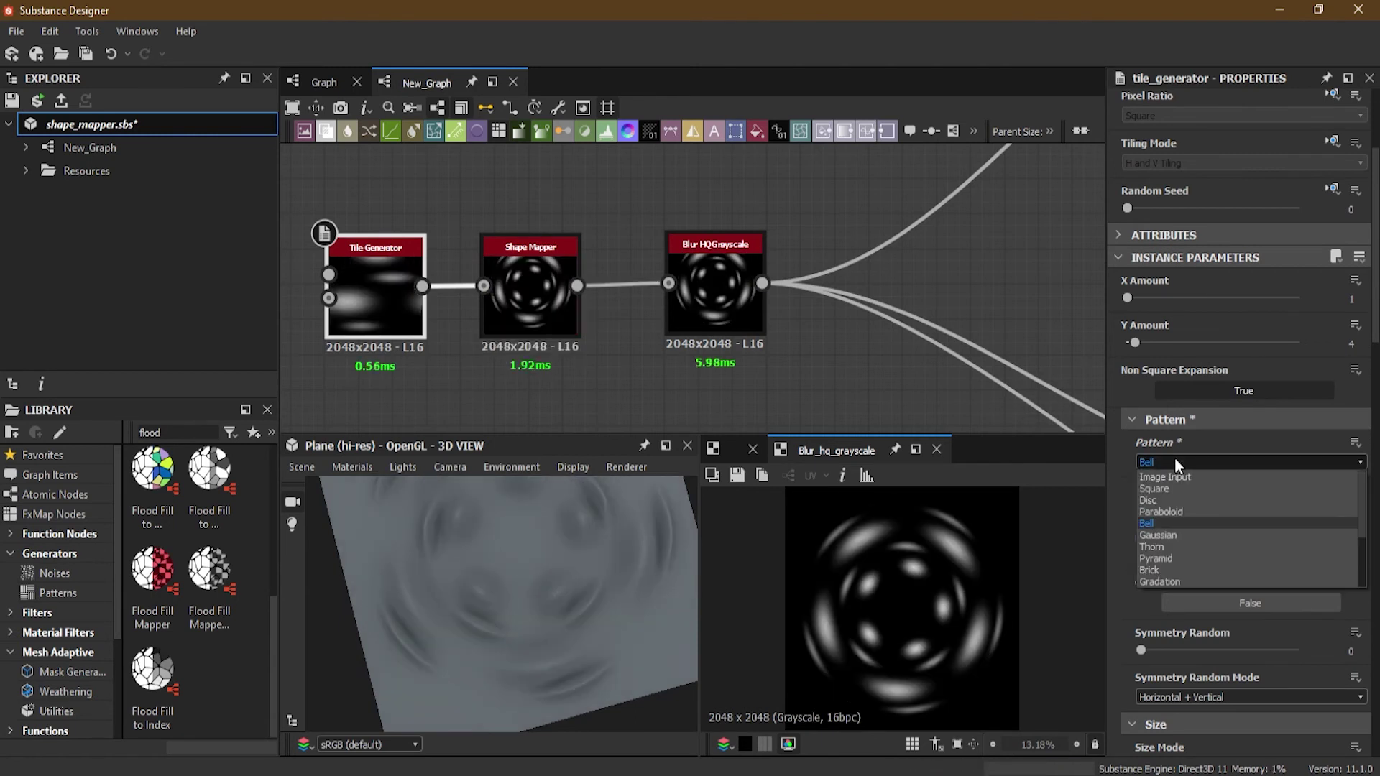
pyautogui.click(1183, 514)
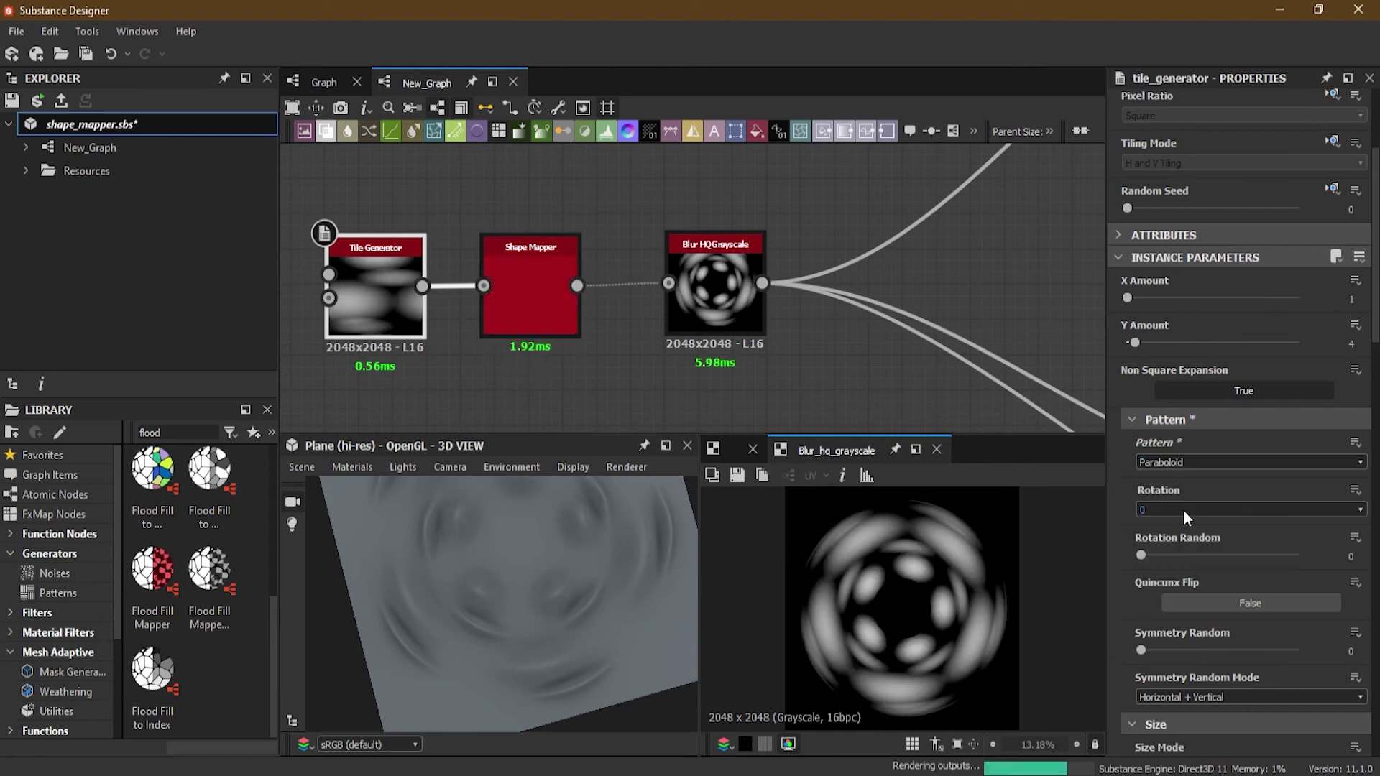
pyautogui.click(1175, 460)
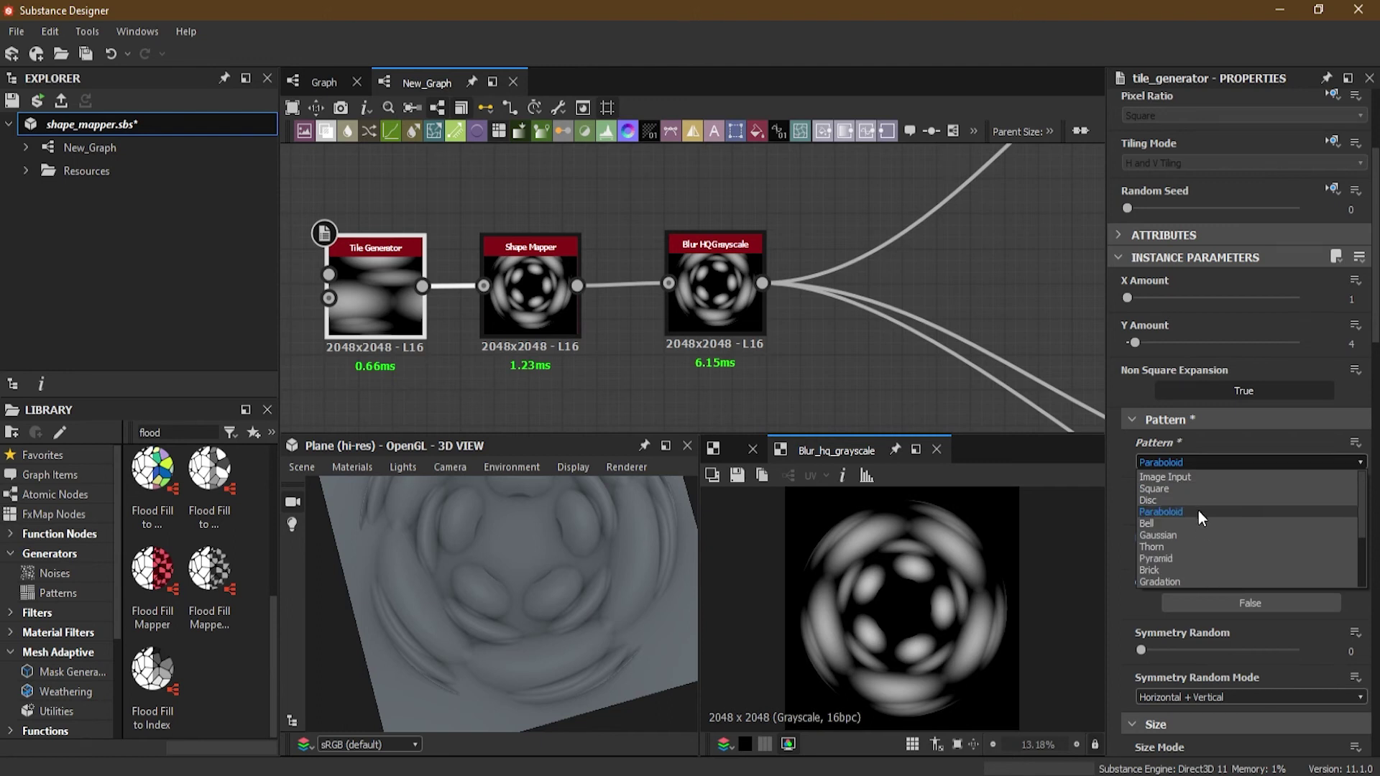
pyautogui.scroll(-1, 1199, 539)
pyautogui.scroll(-2, 1202, 551)
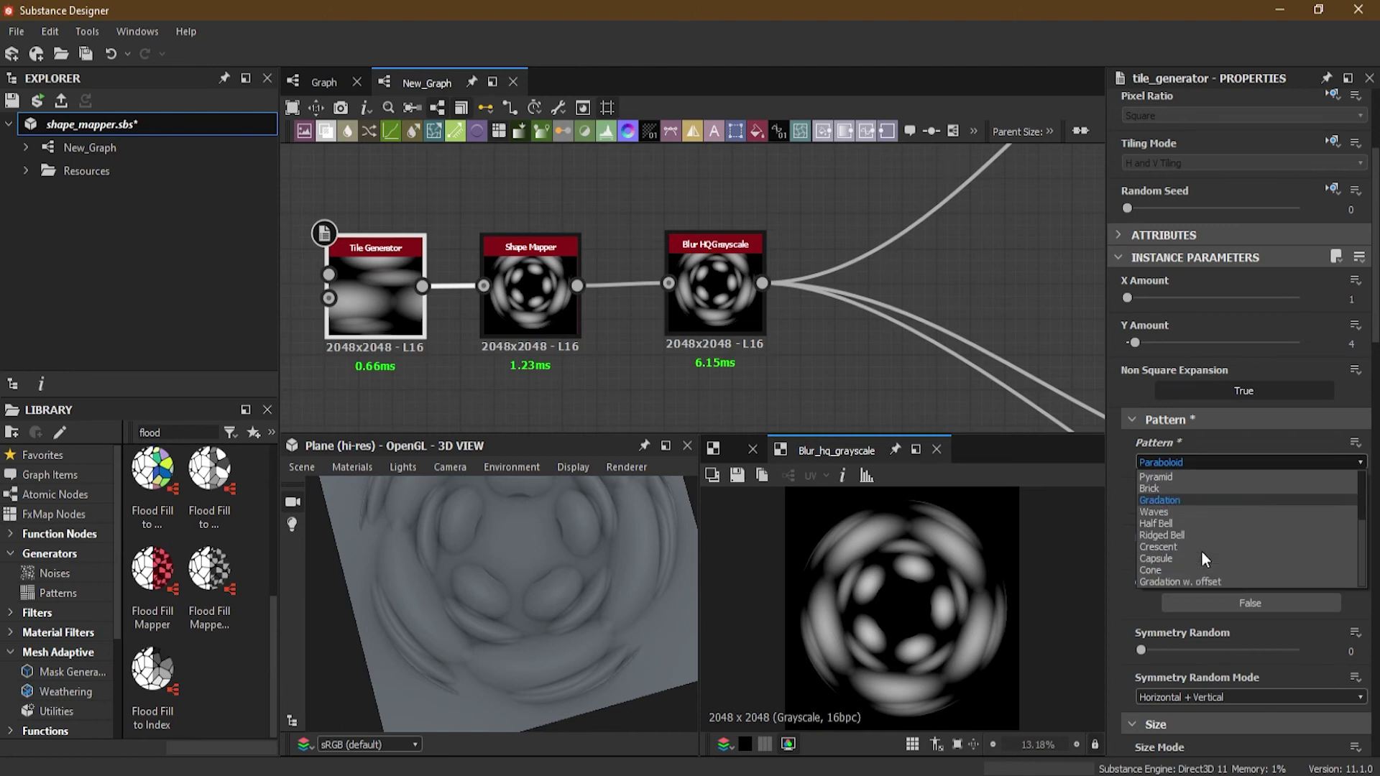
pyautogui.click(1198, 501)
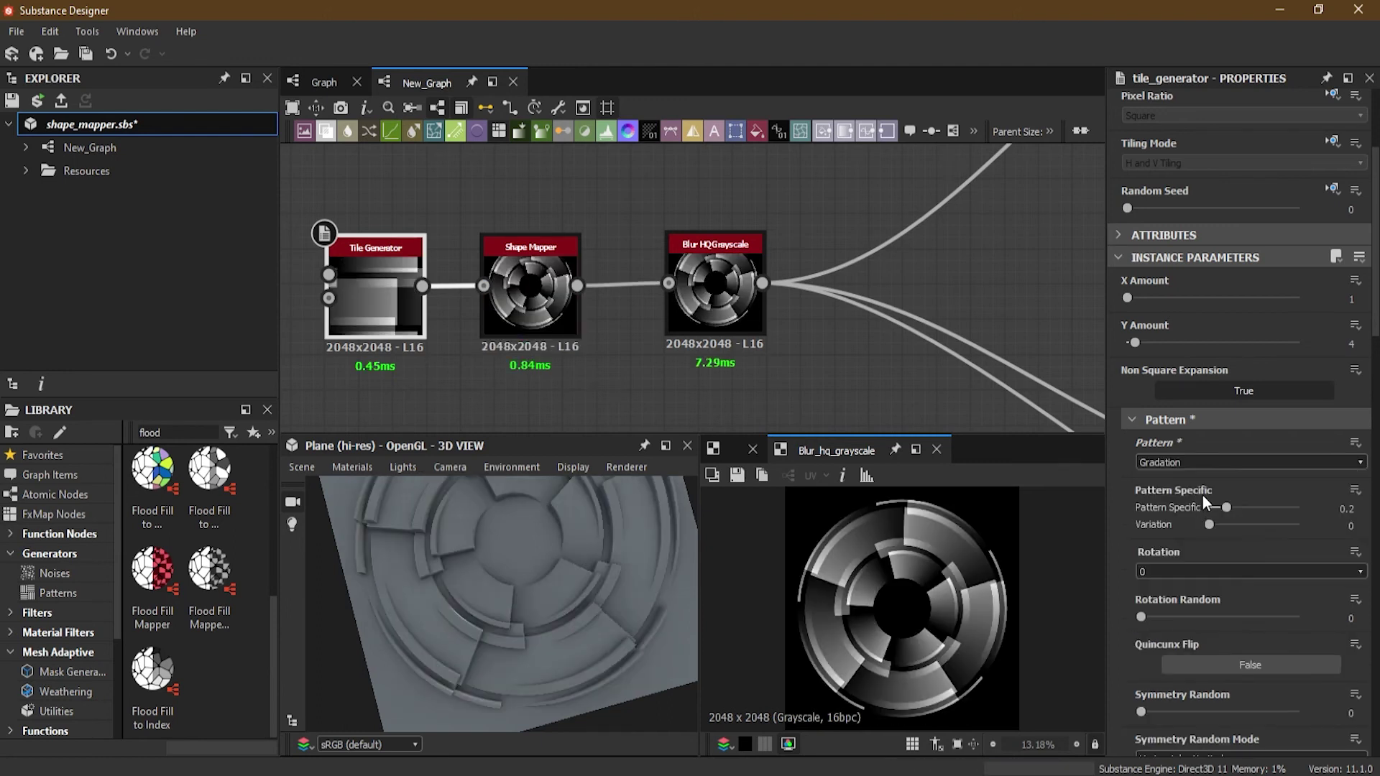
# Step: Try the Gradation w. offset and Cone tile patterns, inspecting the ramps from a low angle
pyautogui.moveTo(679, 548); pyautogui.dragTo(525, 640)
pyautogui.click(1153, 466)
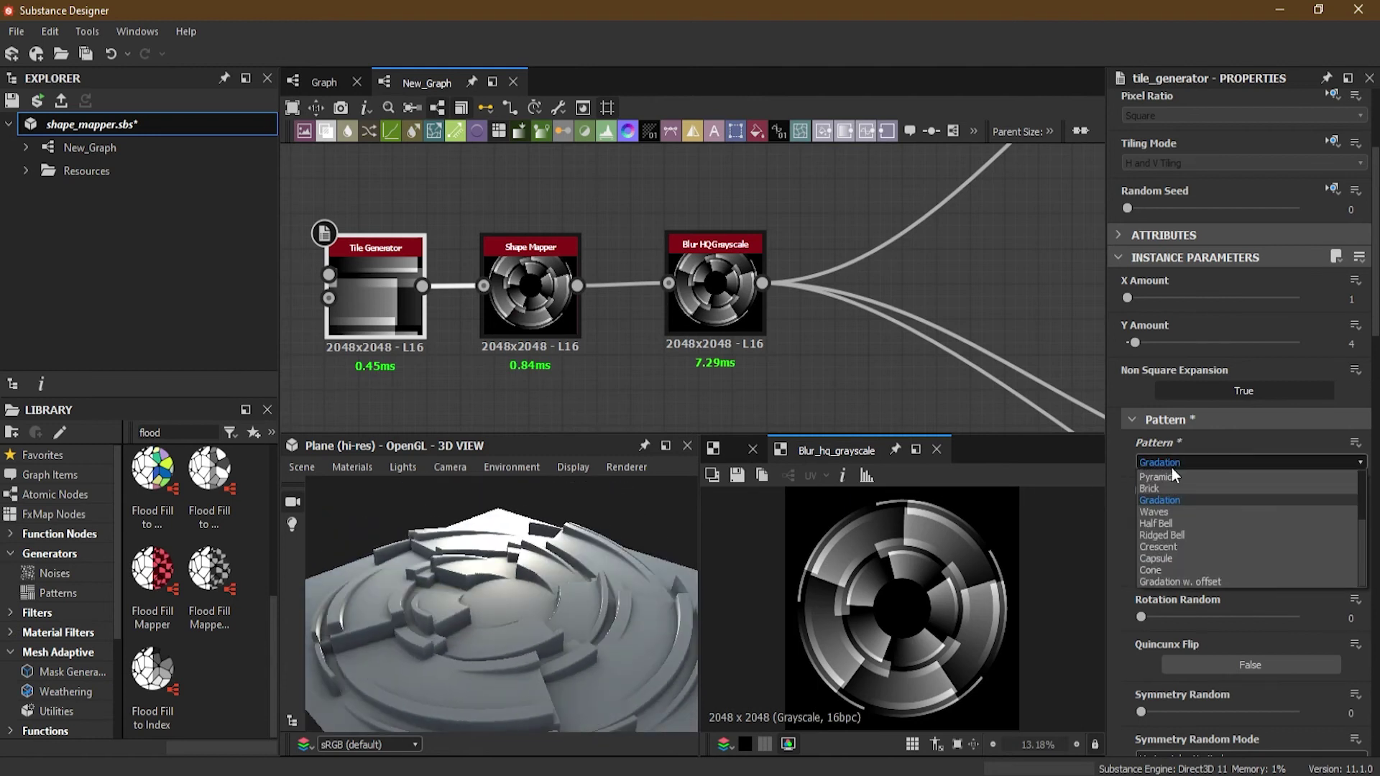
pyautogui.click(1248, 582)
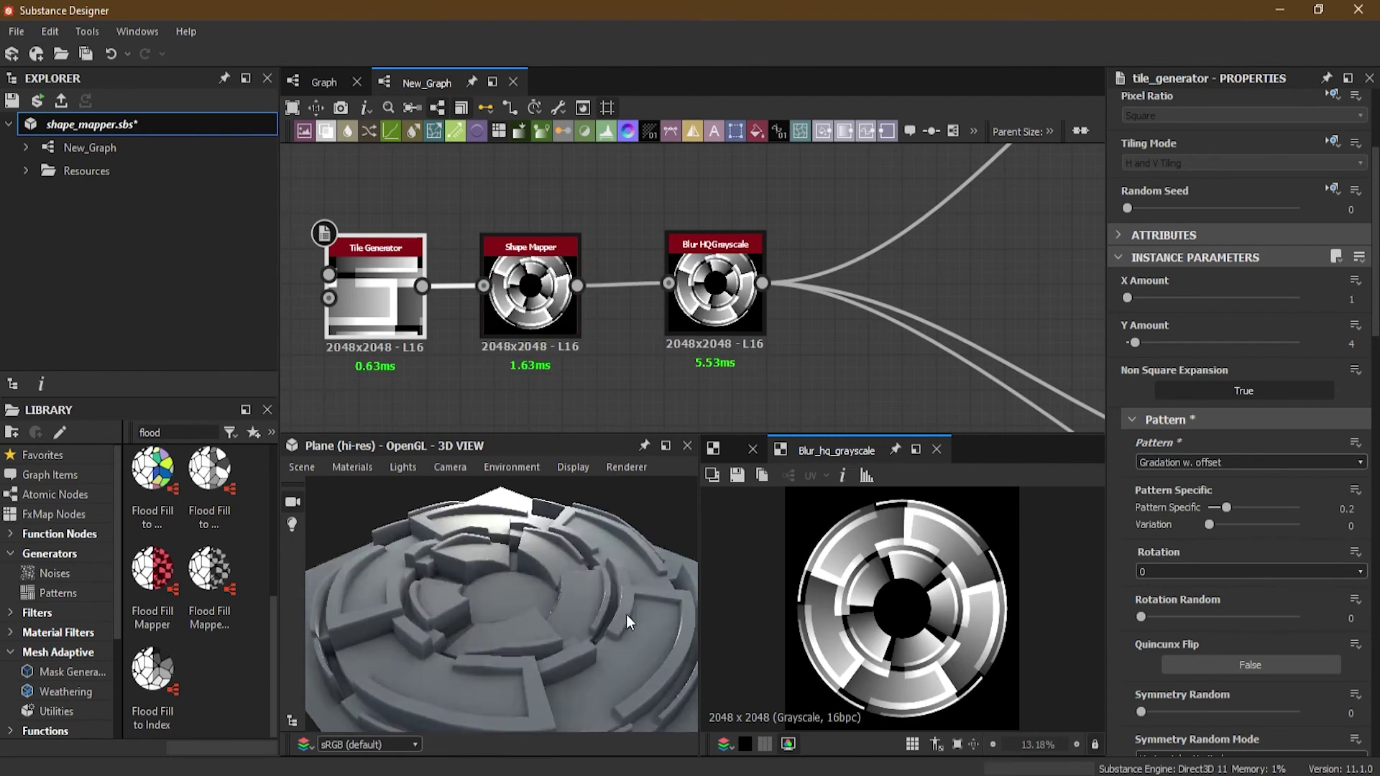
pyautogui.moveTo(627, 614); pyautogui.dragTo(546, 618)
pyautogui.click(1168, 461)
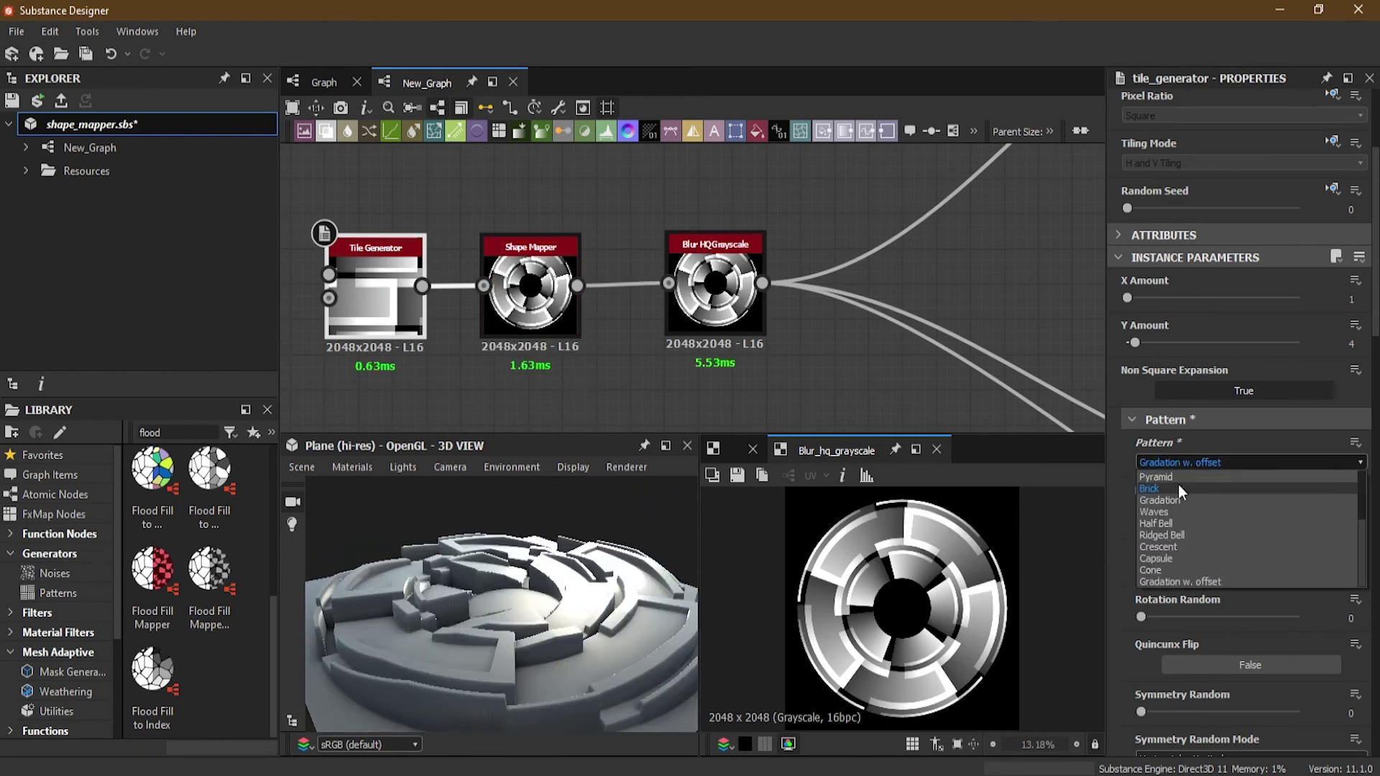
pyautogui.click(1186, 568)
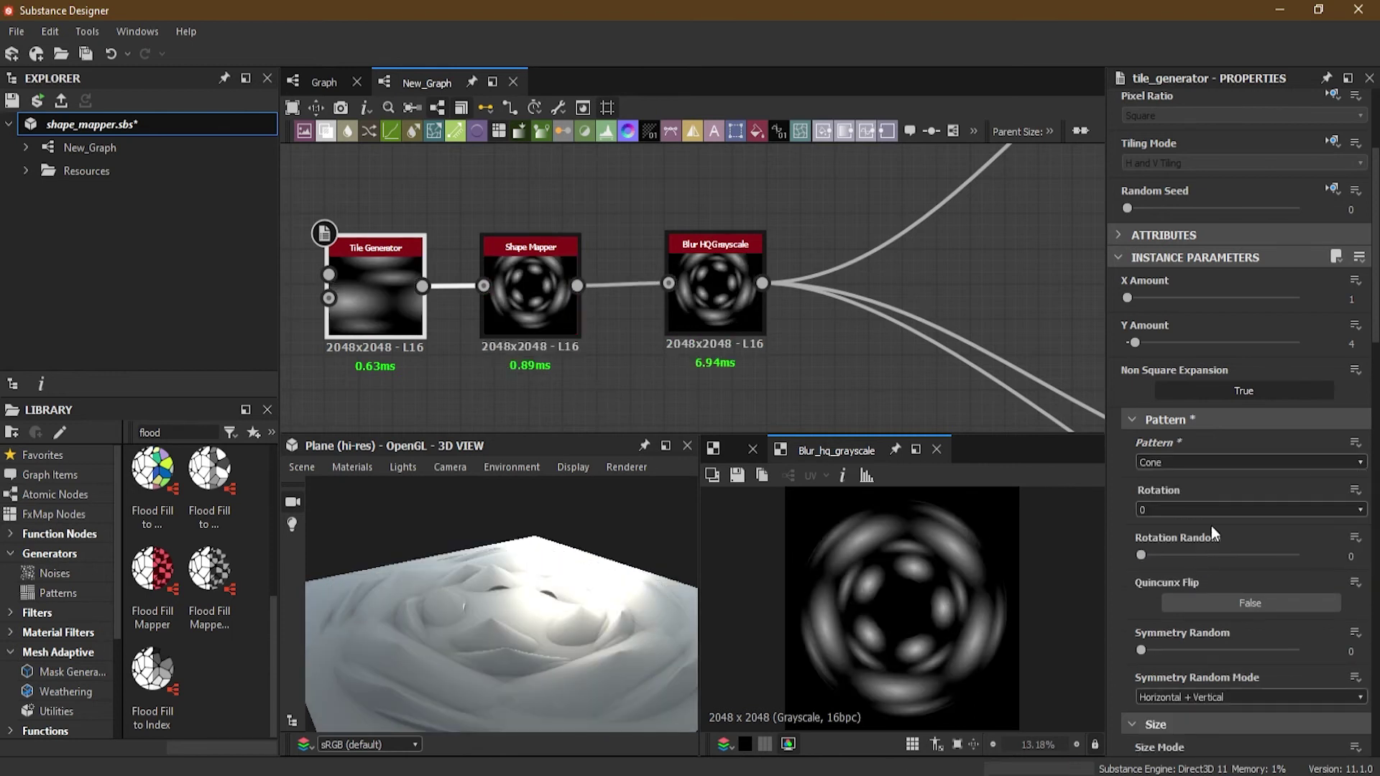
# Step: Preview the Crescent pattern from above, then set the tile pattern back to Square
pyautogui.click(1184, 463)
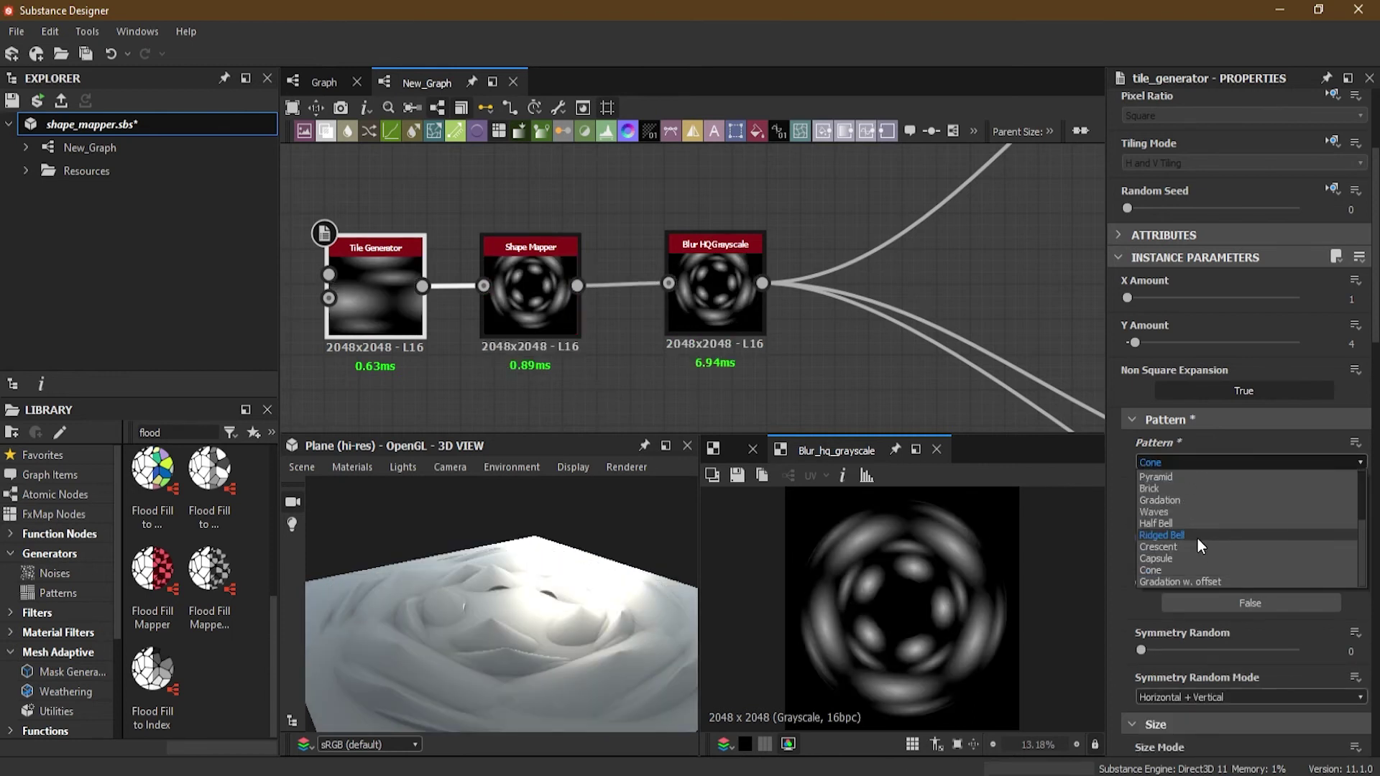
pyautogui.click(1193, 546)
pyautogui.moveTo(592, 552); pyautogui.dragTo(591, 613)
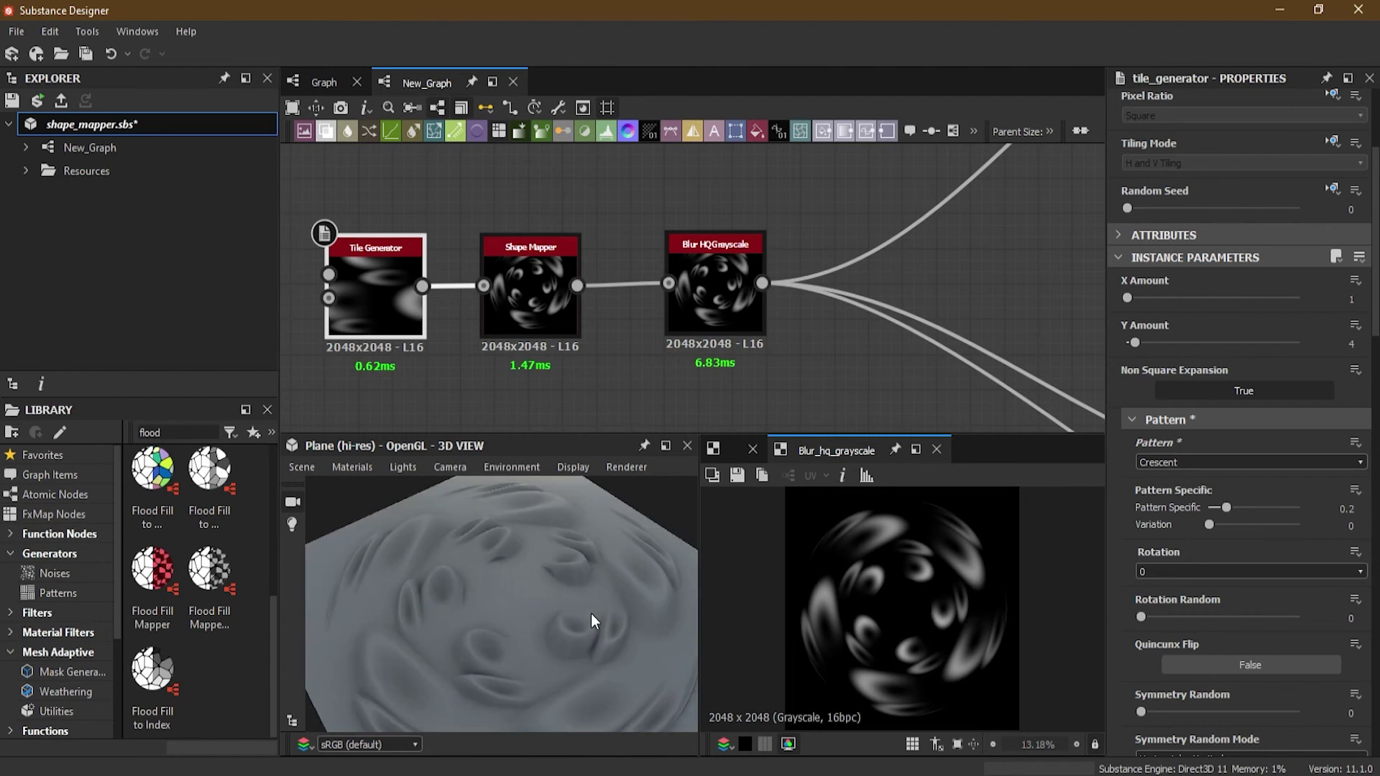
pyautogui.click(1192, 462)
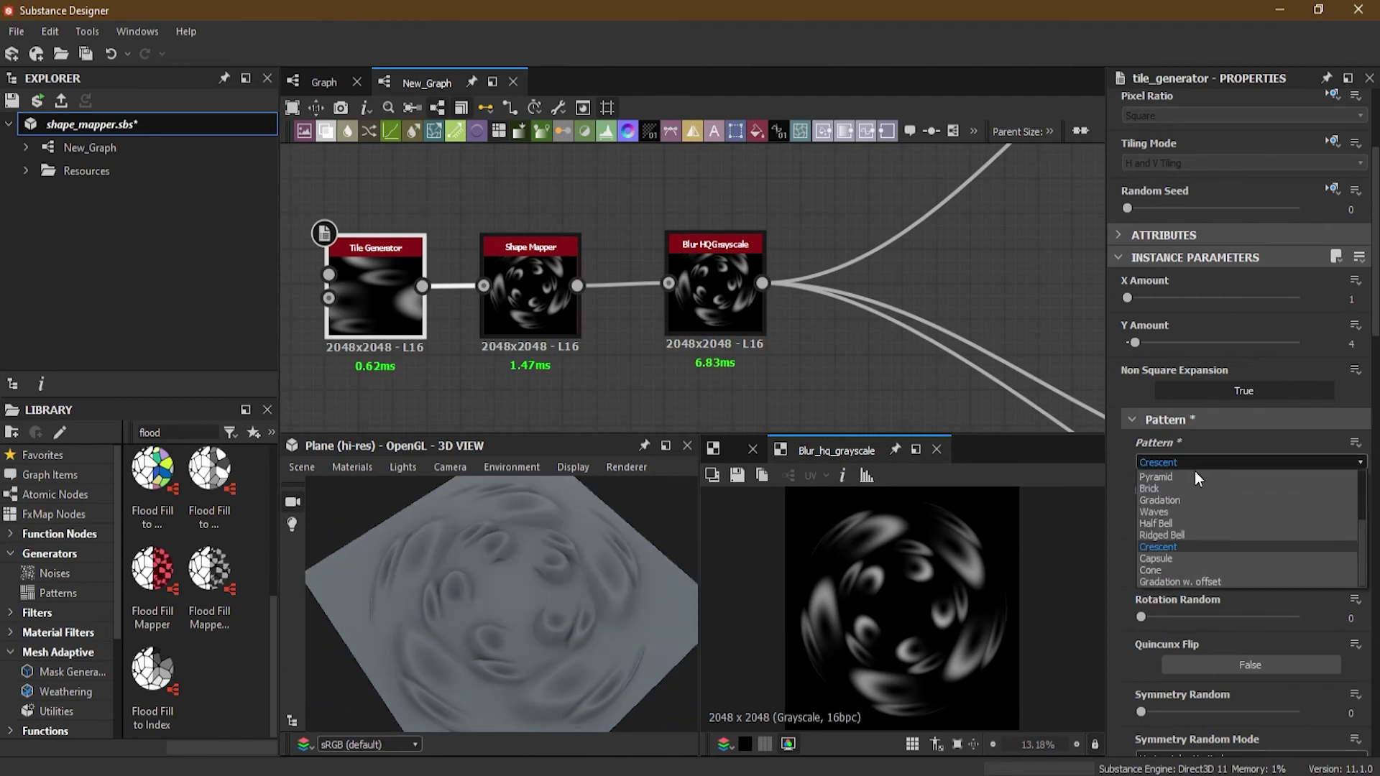
pyautogui.scroll(5, 1195, 472)
pyautogui.click(1197, 492)
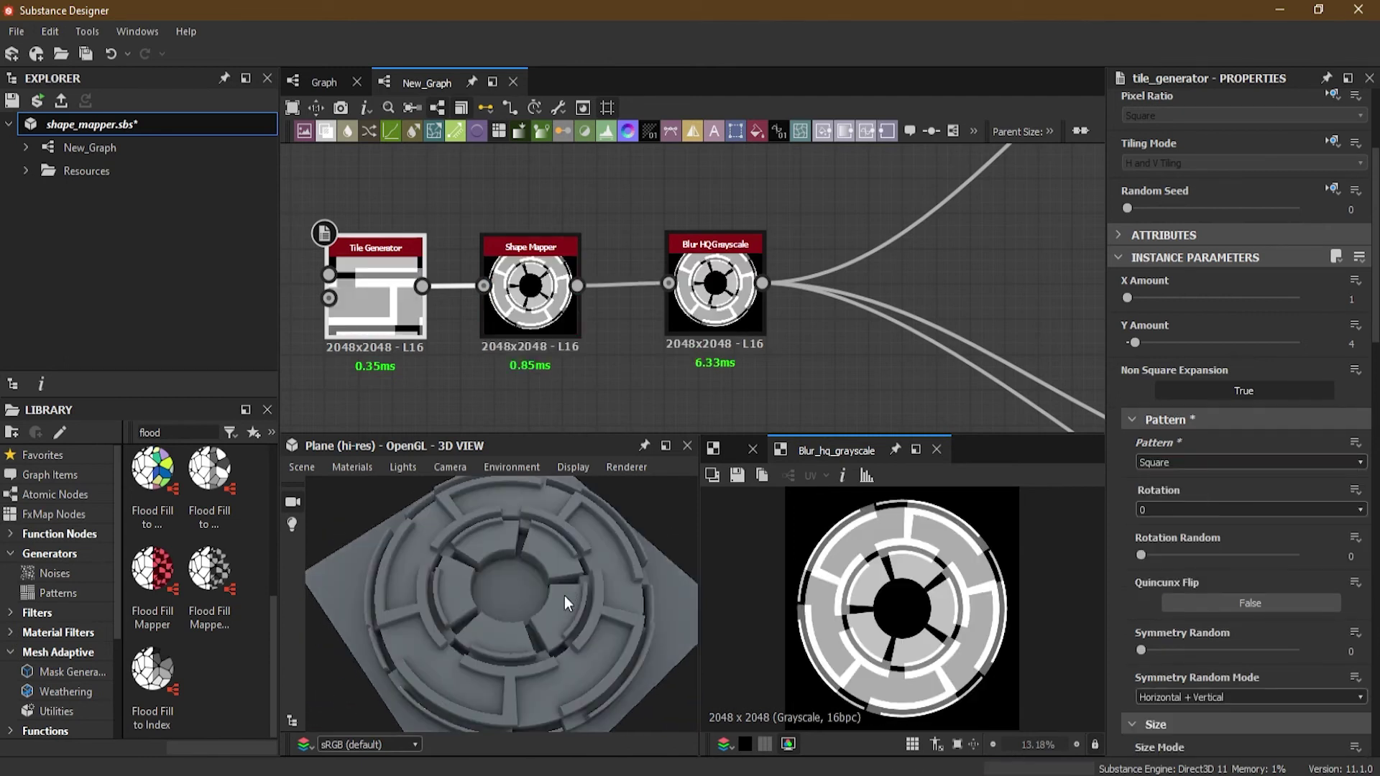
pyautogui.moveTo(564, 595)
pyautogui.mouseDown()
pyautogui.moveTo(558, 611)
pyautogui.moveTo(545, 523)
pyautogui.moveTo(546, 578)
pyautogui.mouseUp()
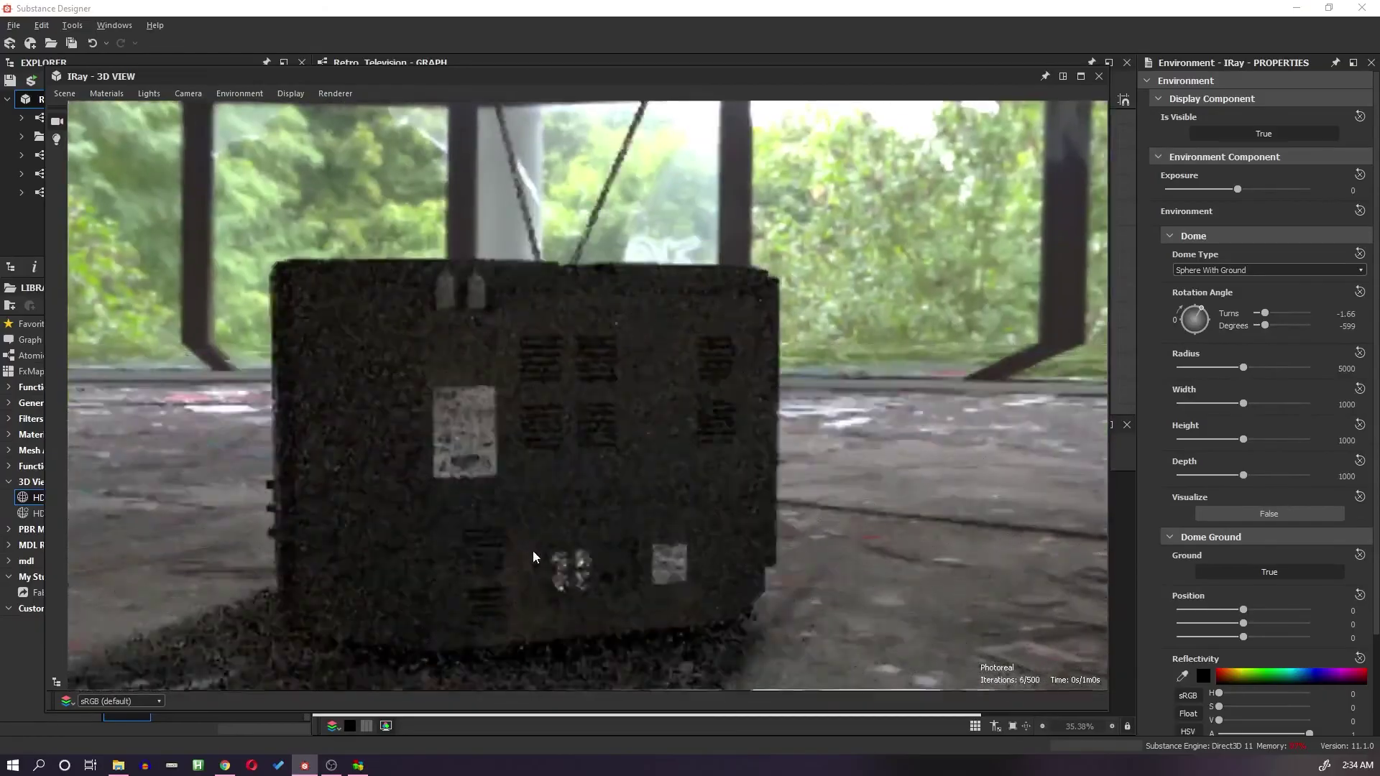
# Step: Frame the TV from the front, raise the camera's Aperture Diameter, and open the glare Shape list
pyautogui.moveTo(533, 551); pyautogui.dragTo(628, 456)
pyautogui.scroll(3, 689, 340)
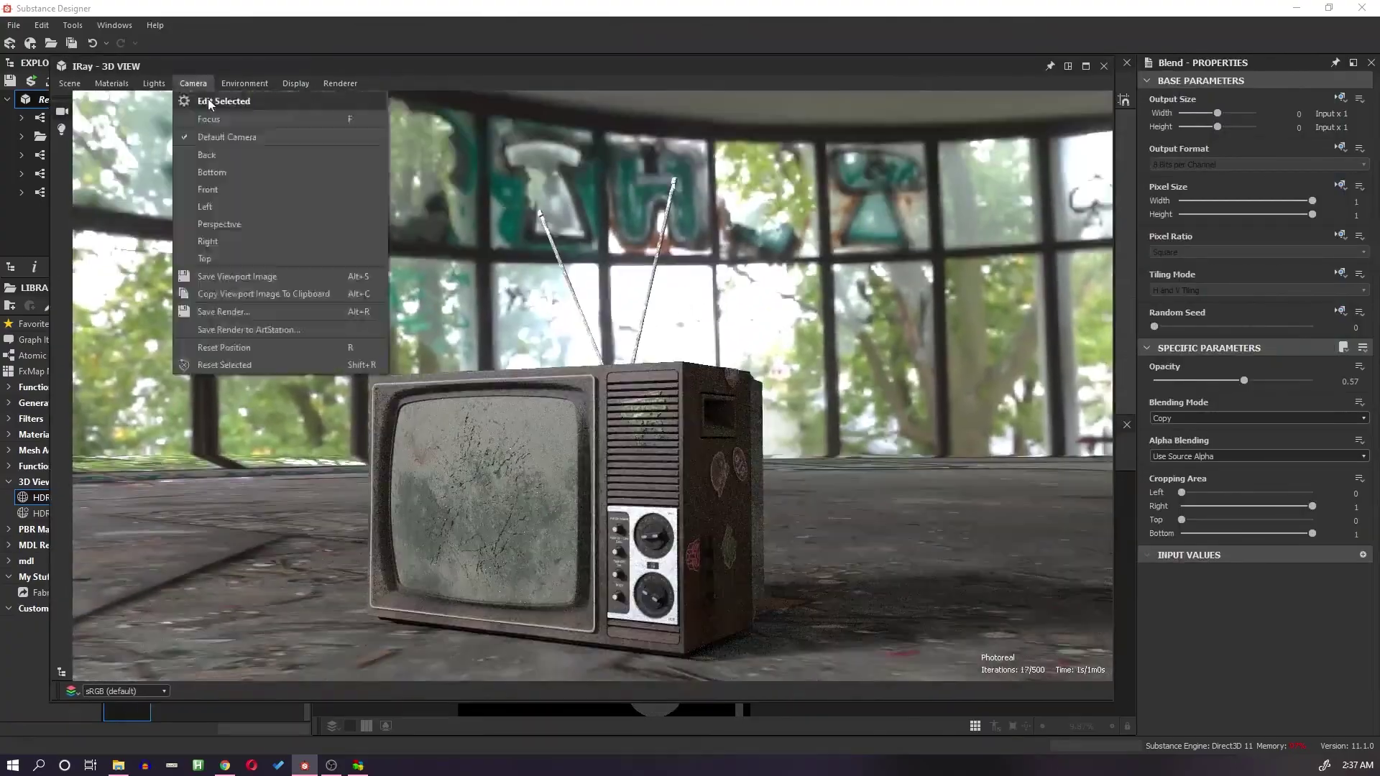
pyautogui.click(224, 101)
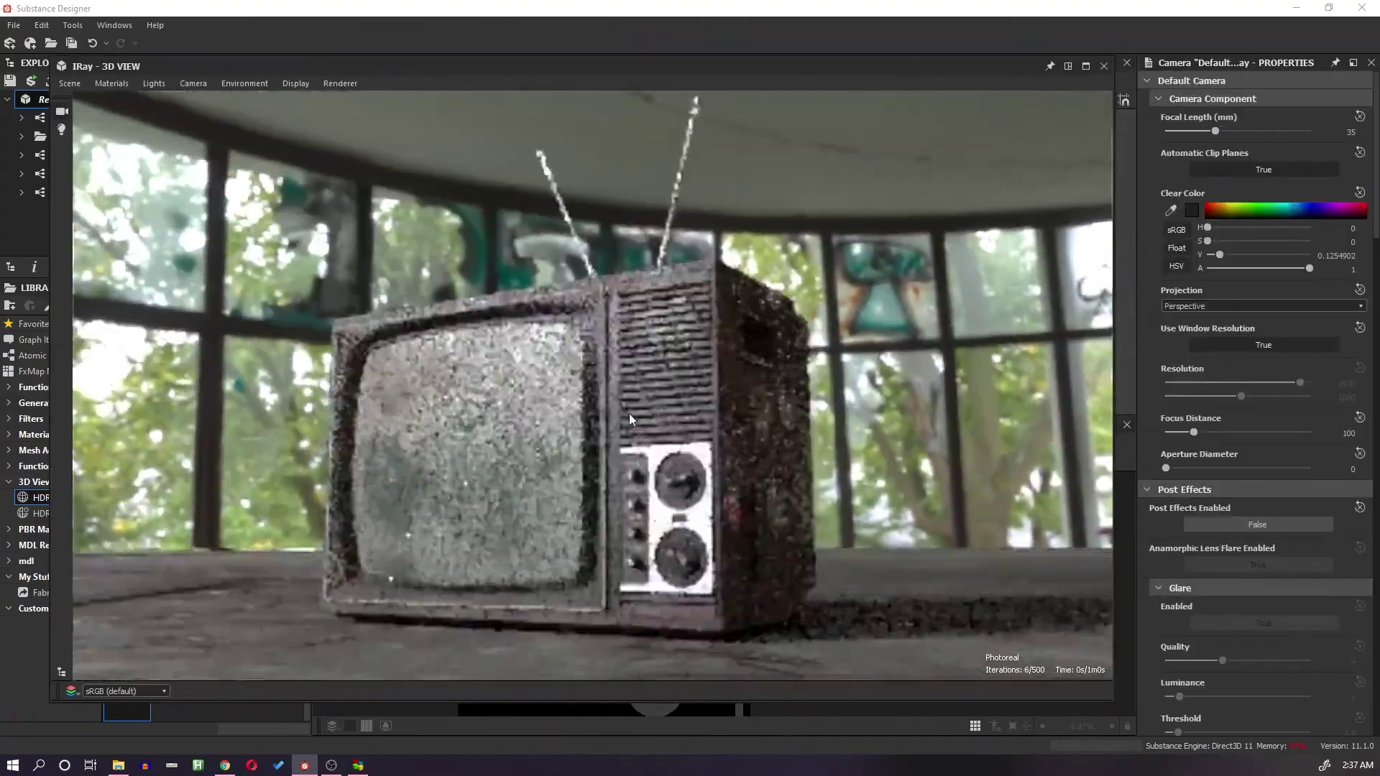
pyautogui.moveTo(1208, 468)
pyautogui.mouseDown()
pyautogui.moveTo(1236, 468)
pyautogui.moveTo(1213, 477)
pyautogui.mouseUp()
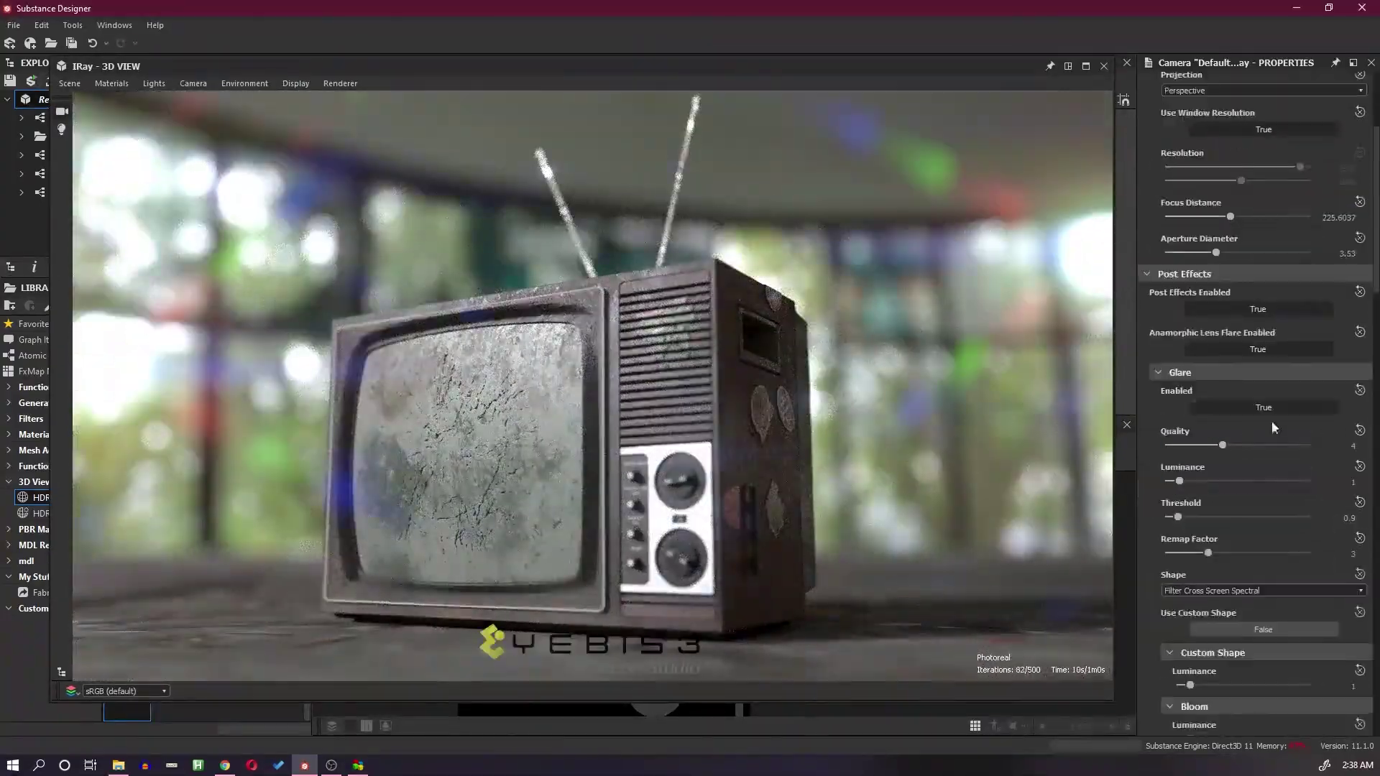
pyautogui.click(1262, 505)
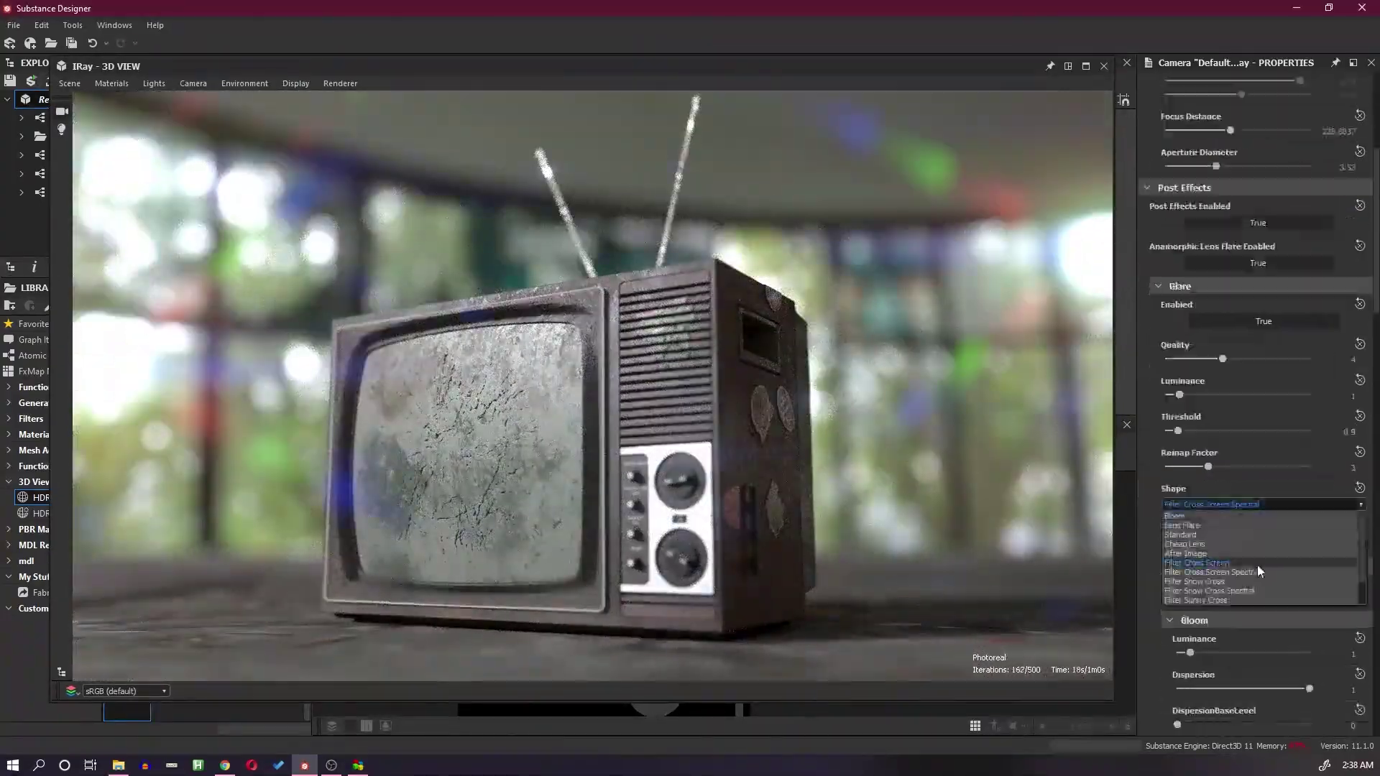